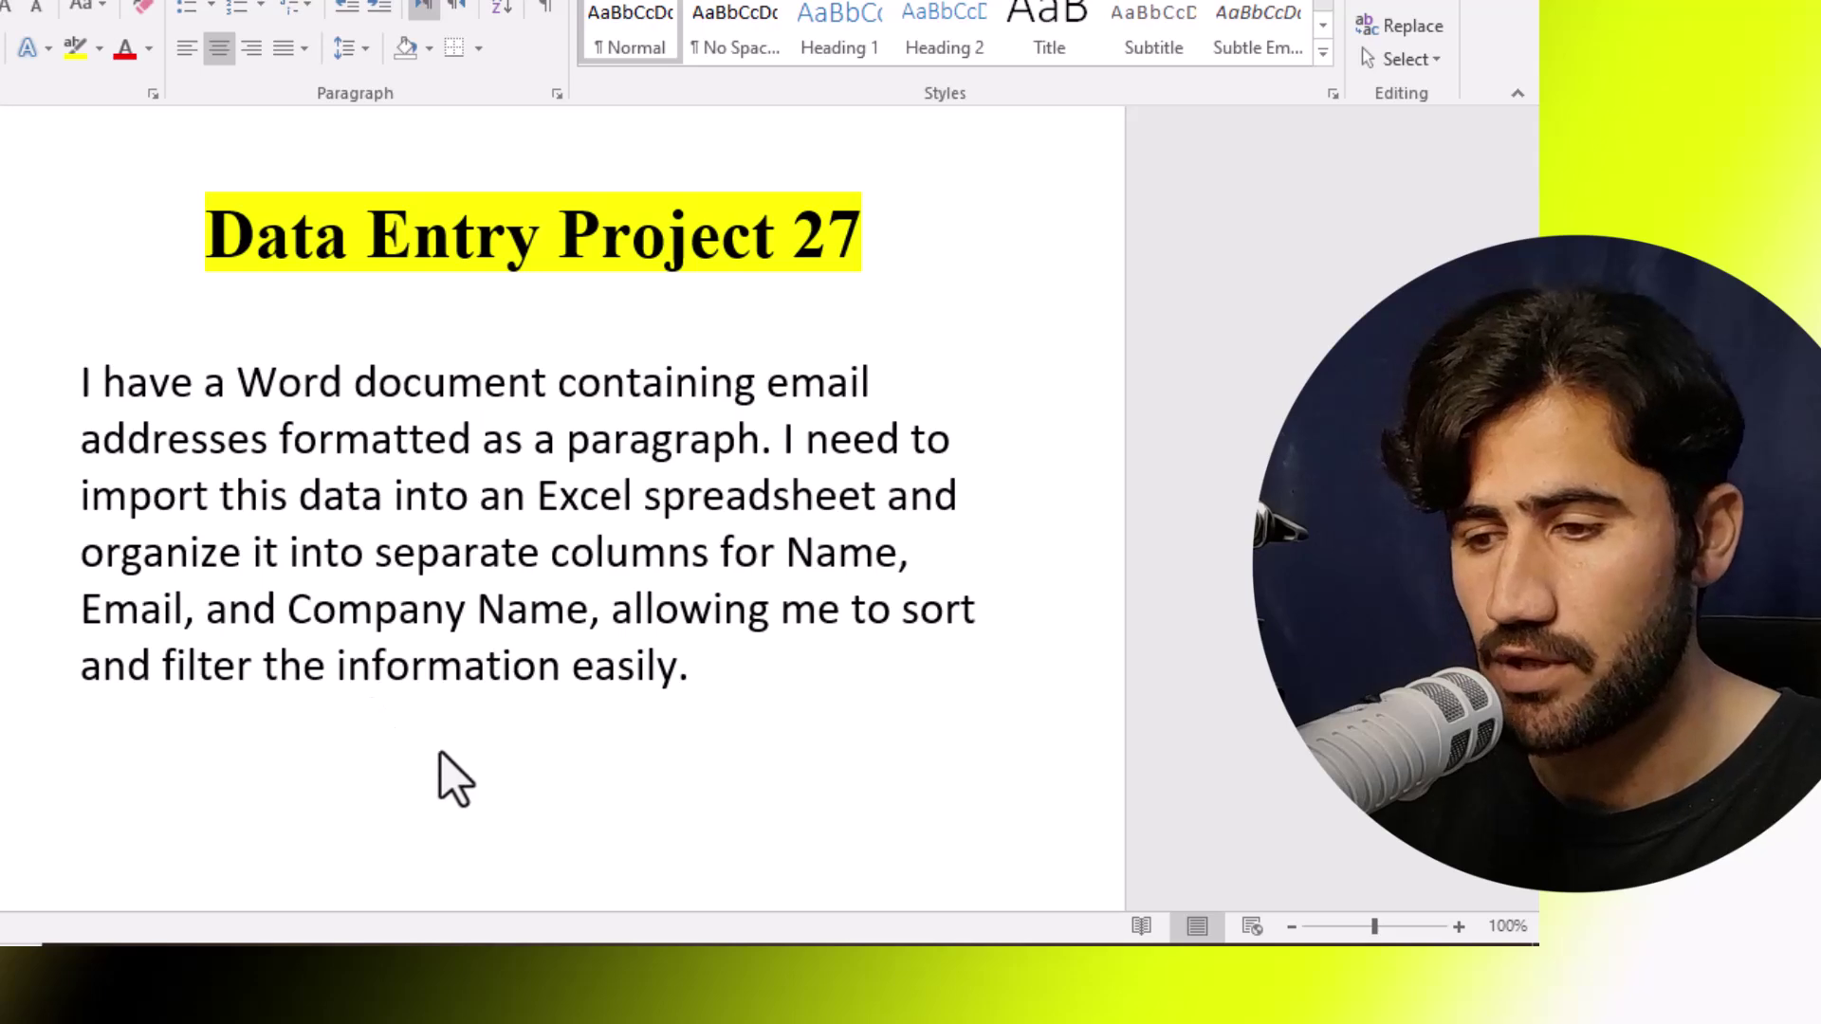
Step: Switch to the email addresses document in Word and look through its paragraph of contacts
{"action": "mouse_move", "coordinate": [650, 947]}
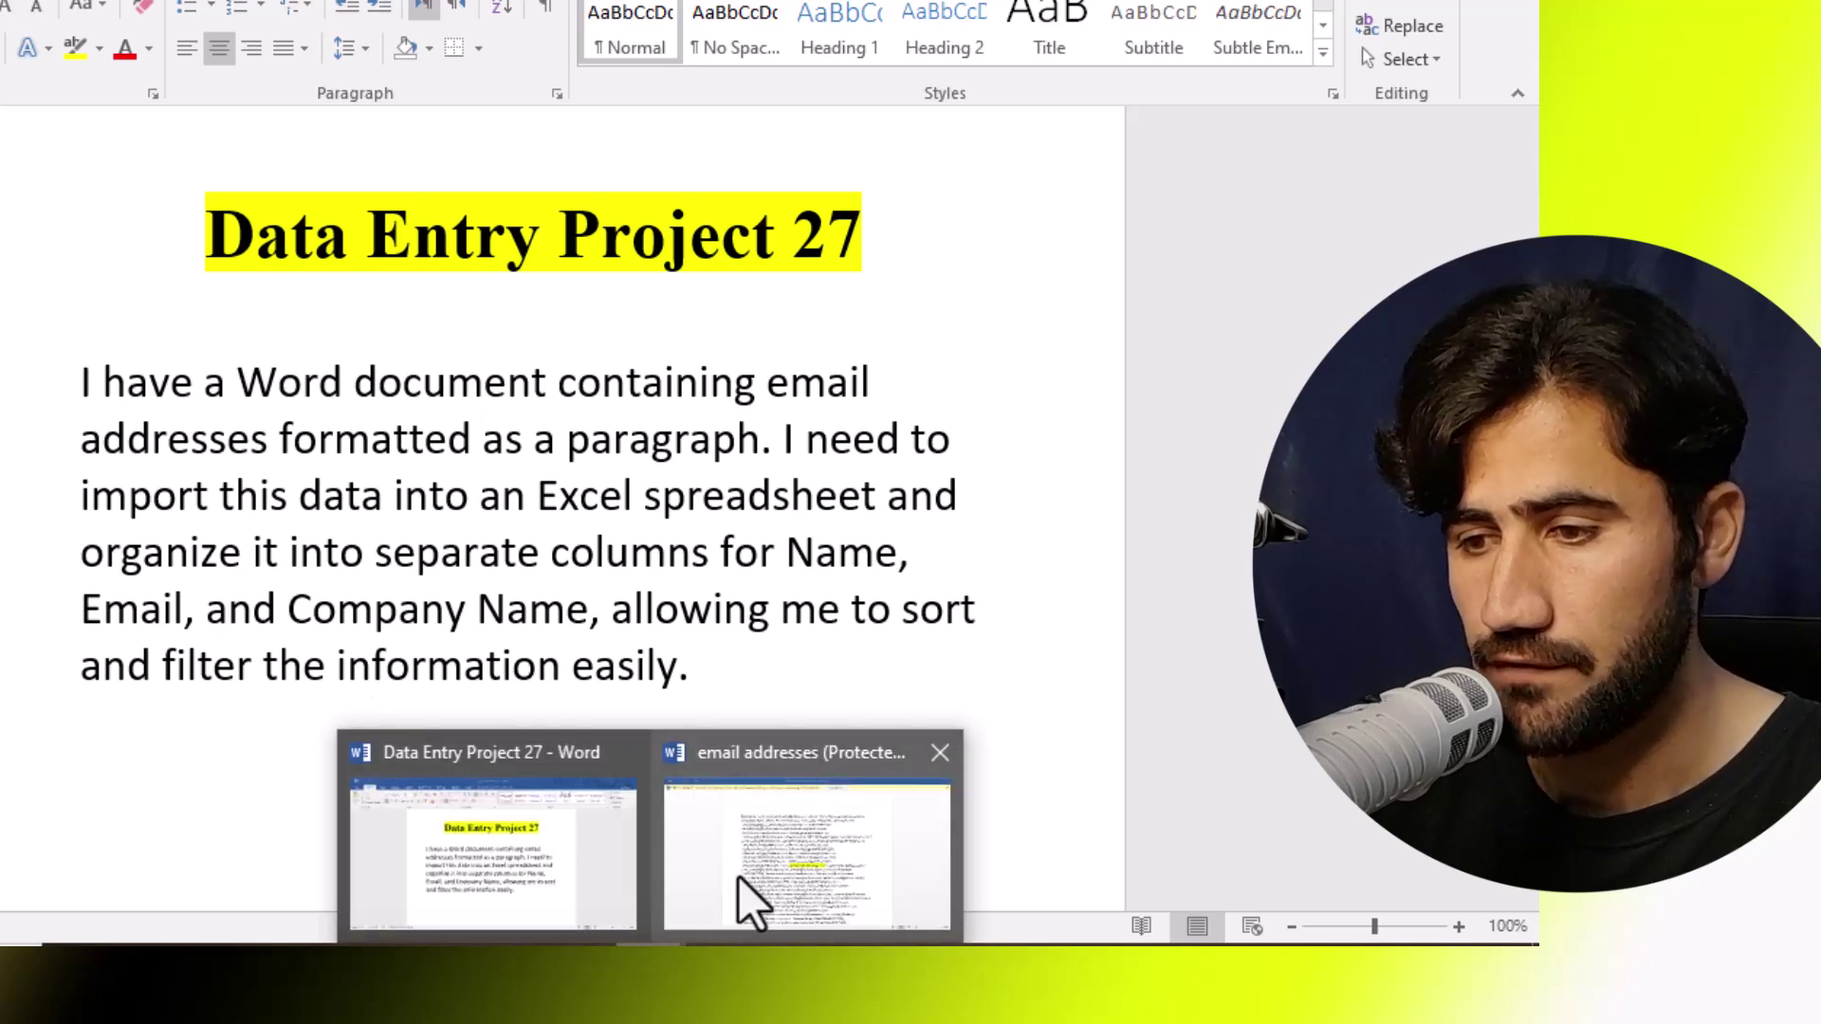
{"action": "left_click", "coordinate": [750, 901]}
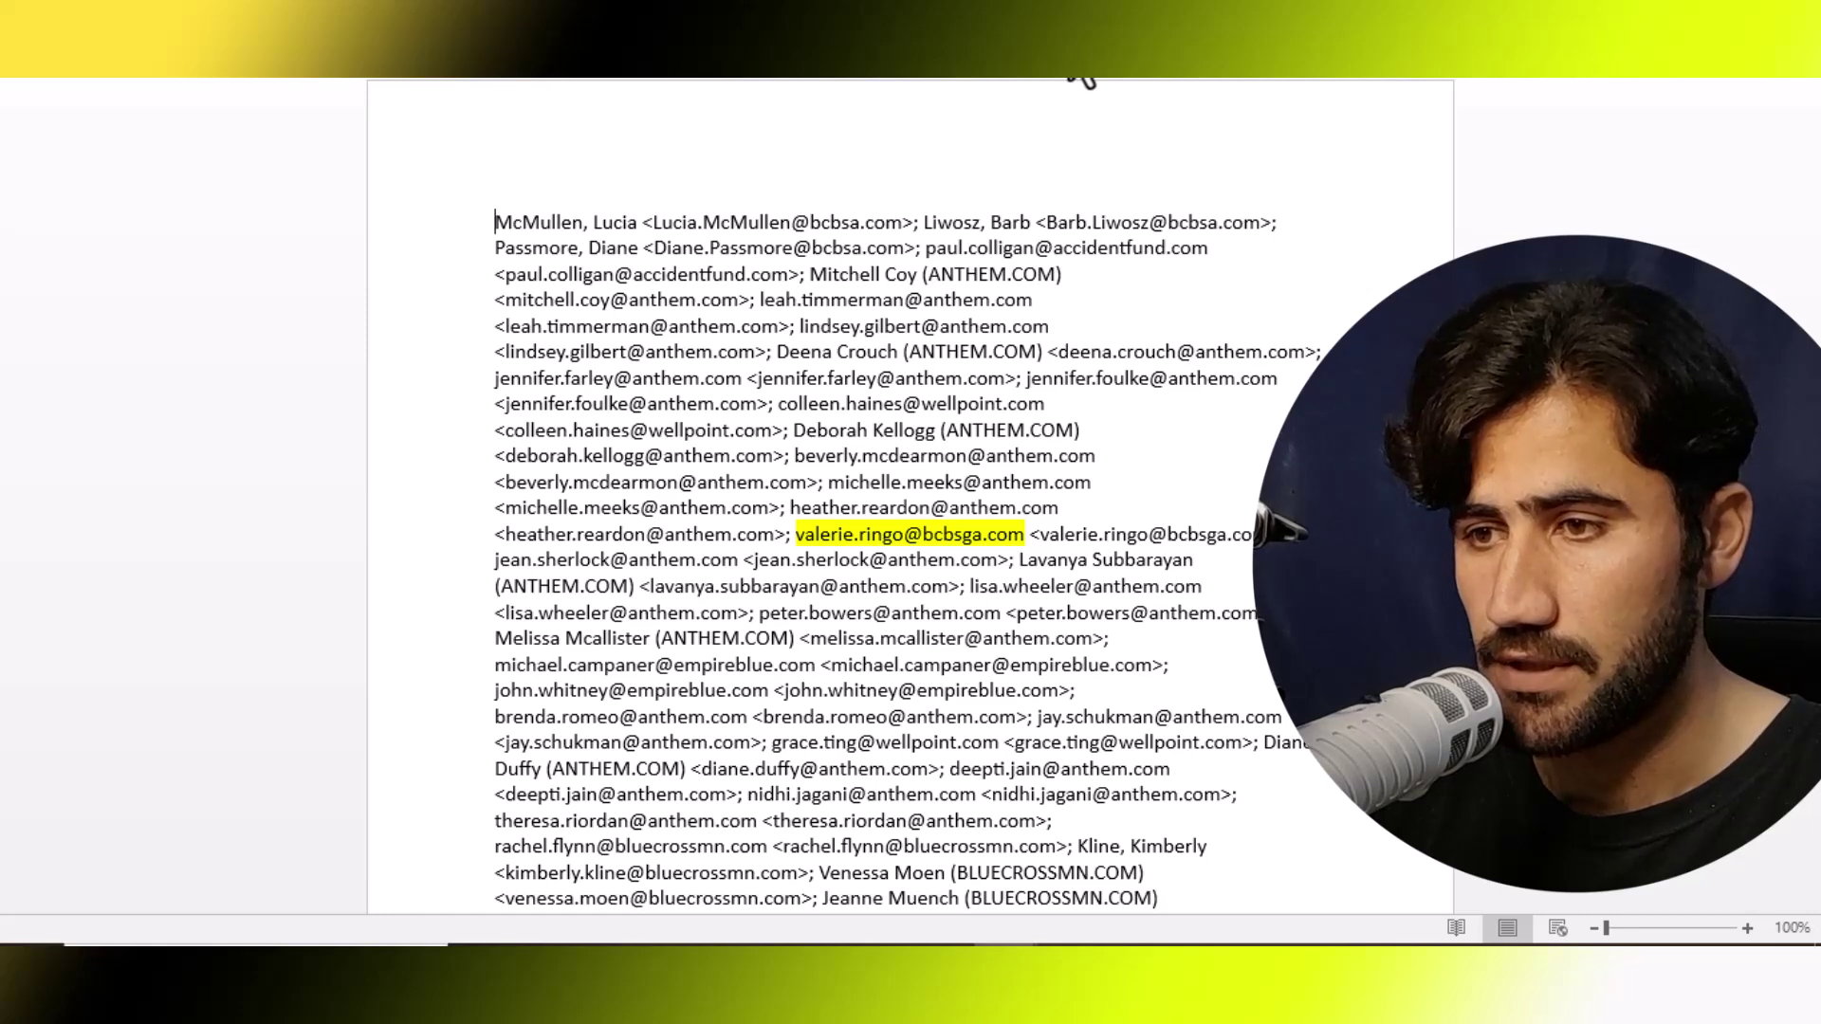
{"action": "scroll", "coordinate": [1081, 80], "scroll_direction": "down", "scroll_amount": 1}
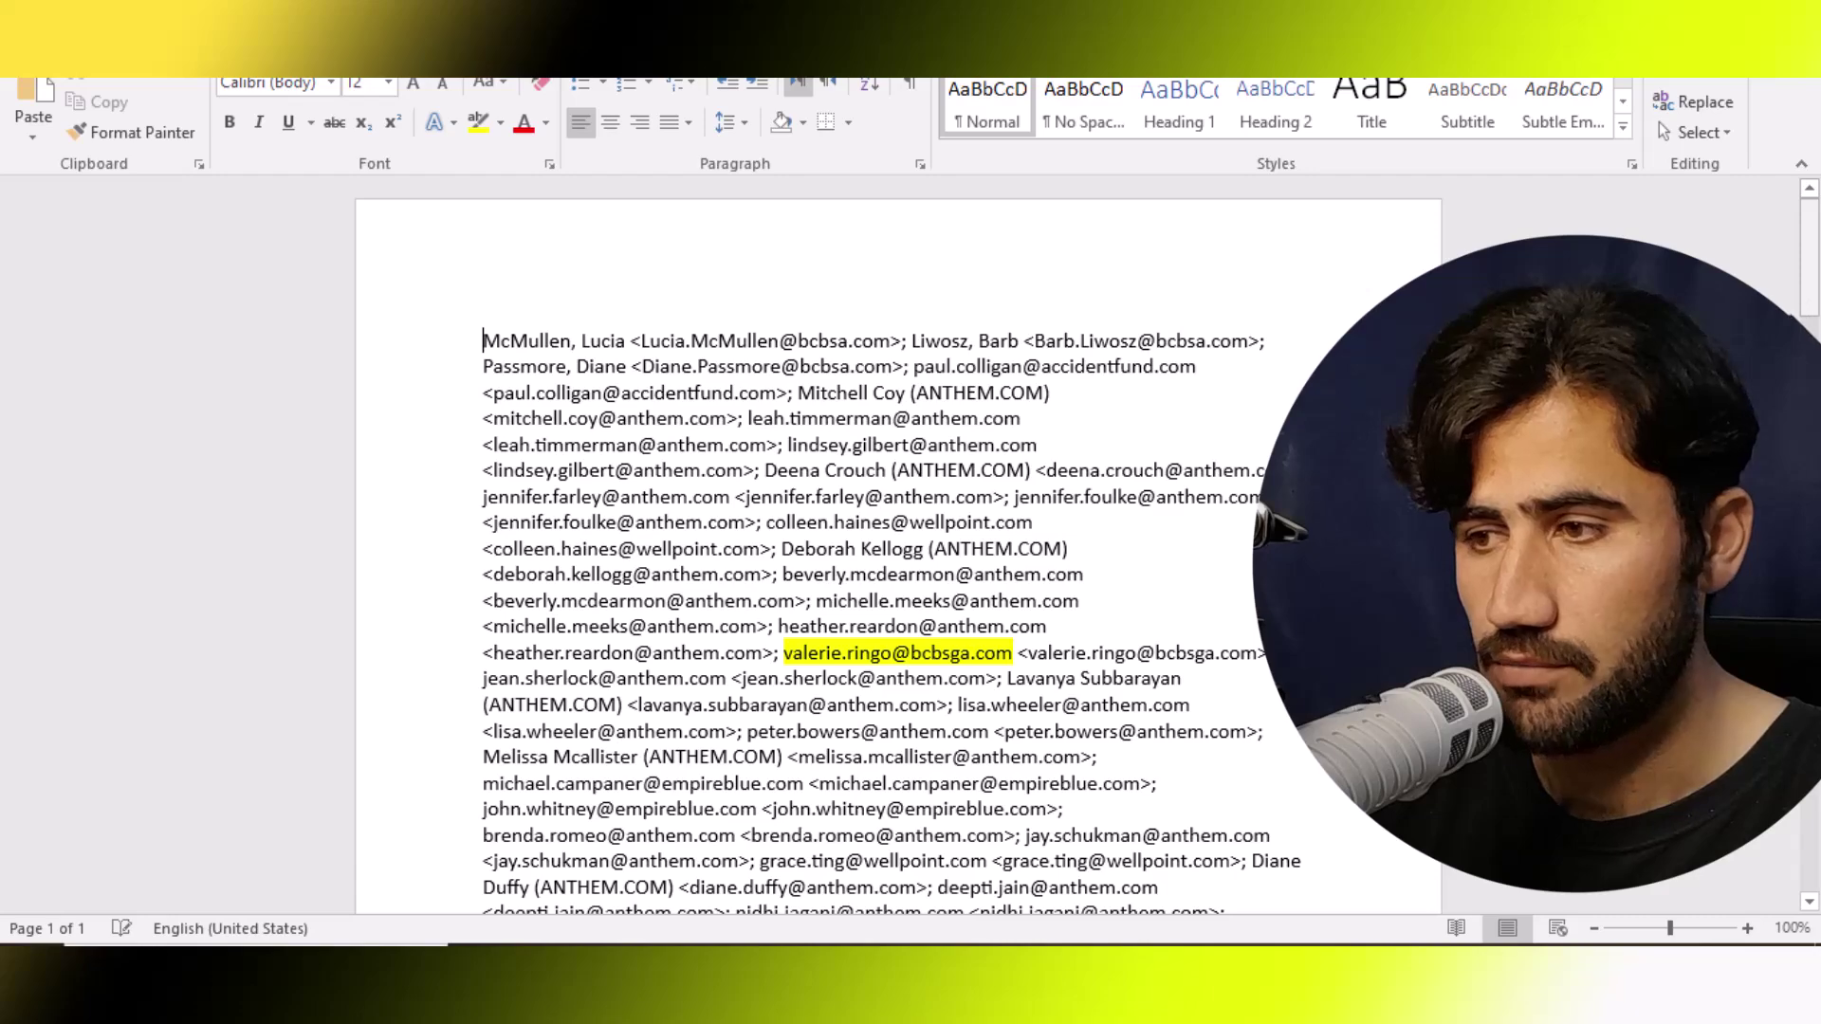
{"action": "scroll", "coordinate": [1812, 323], "scroll_direction": "down", "scroll_amount": 20}
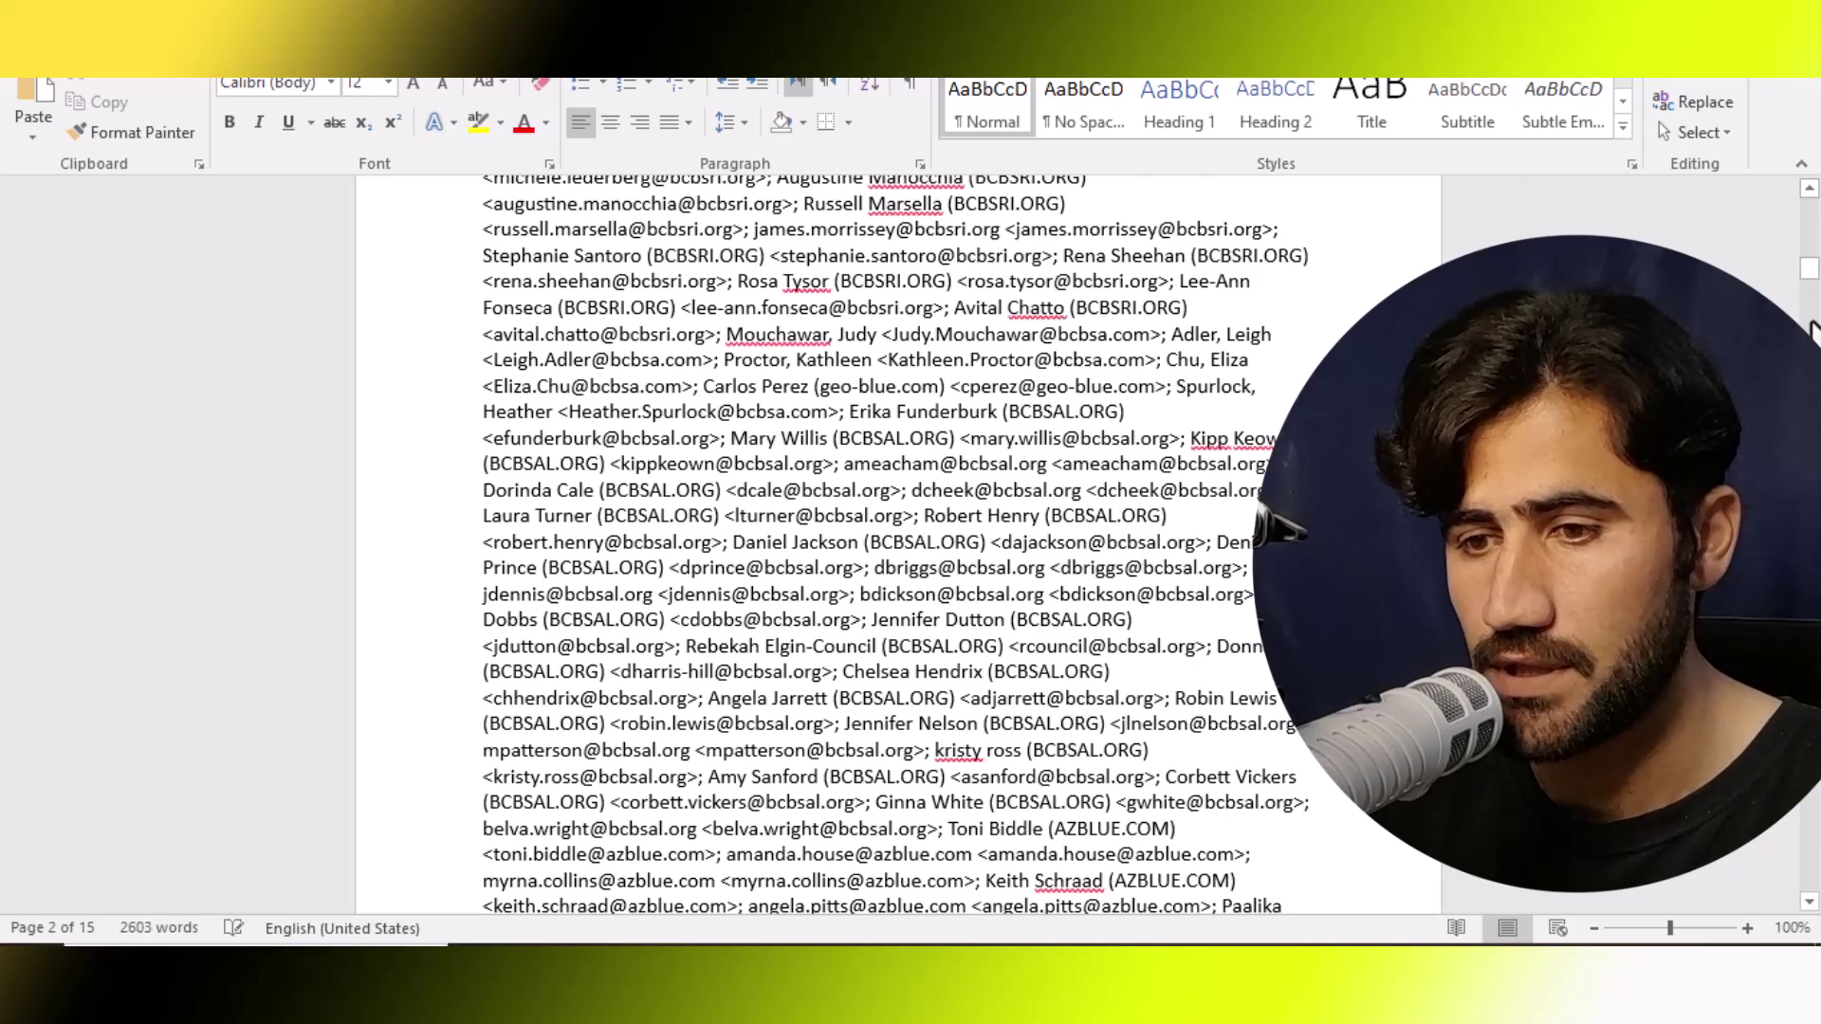
{"action": "left_click_drag", "start_coordinate": [1811, 270], "coordinate": [1808, 204]}
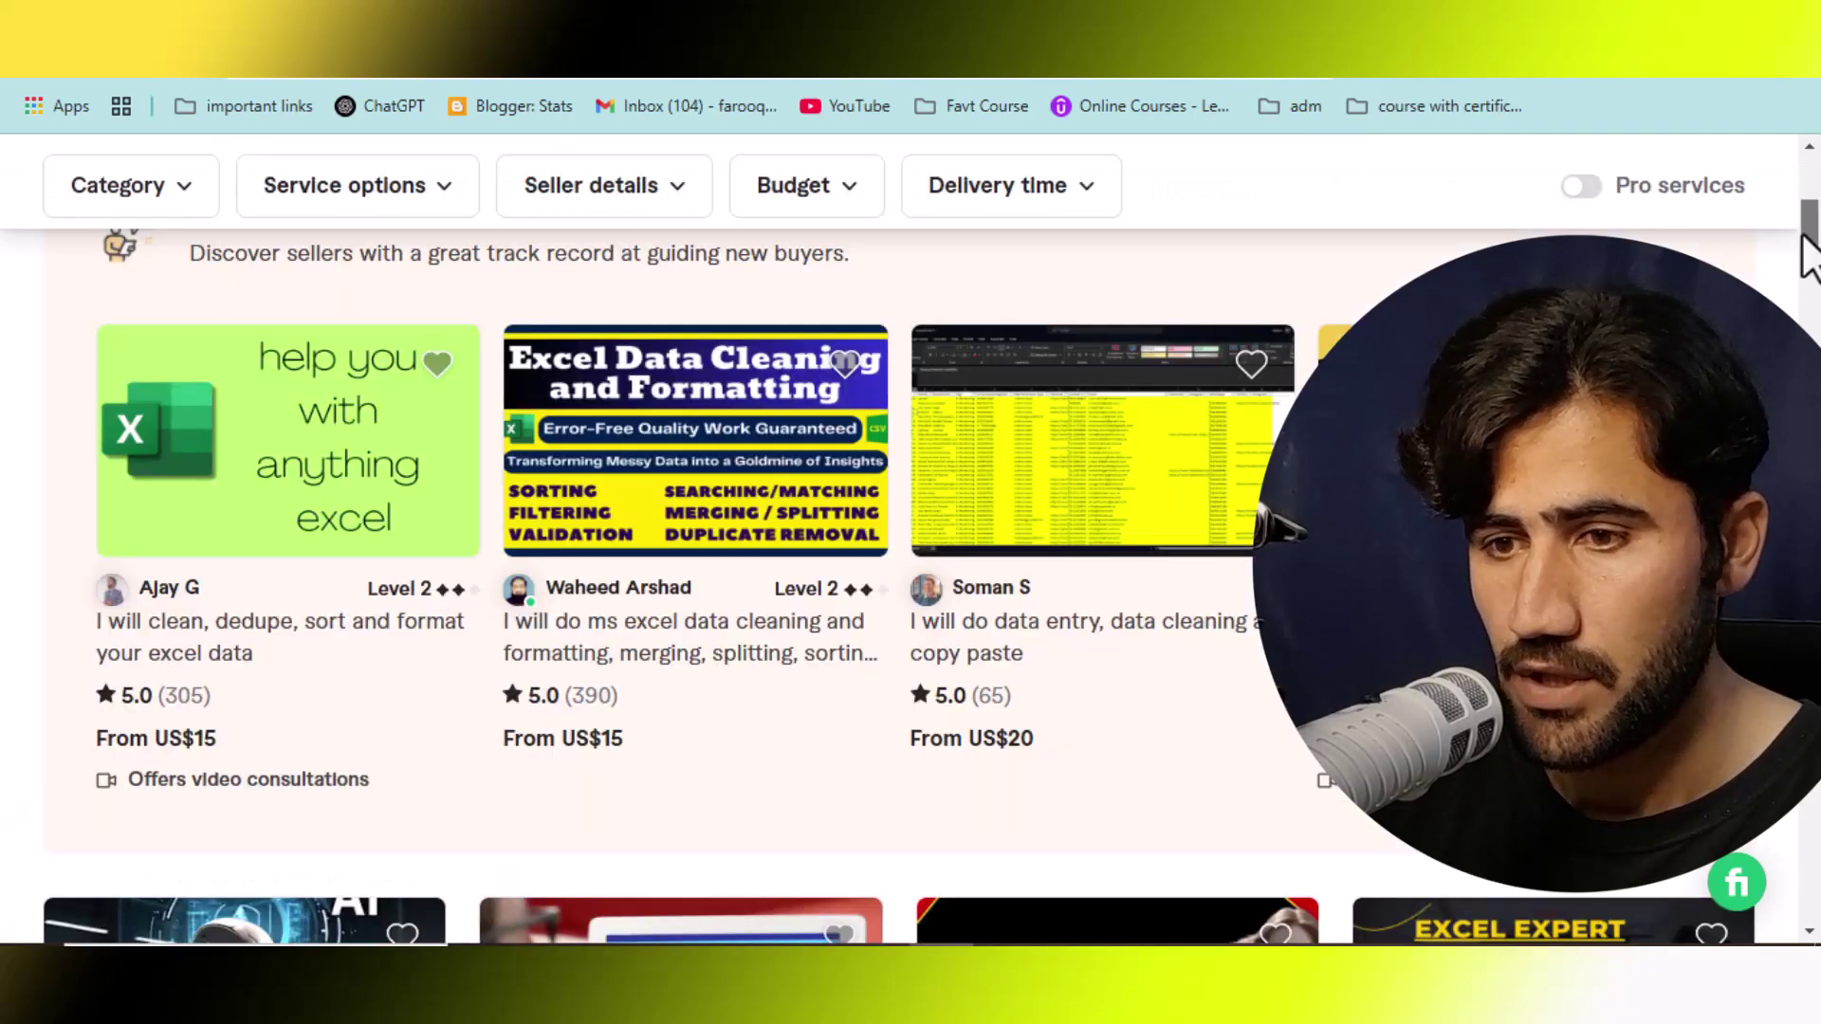
Step: Examine the data cleaning service listings and their prices on Fiverr and Upwork
{"action": "left_click_drag", "start_coordinate": [1811, 251], "coordinate": [1812, 227]}
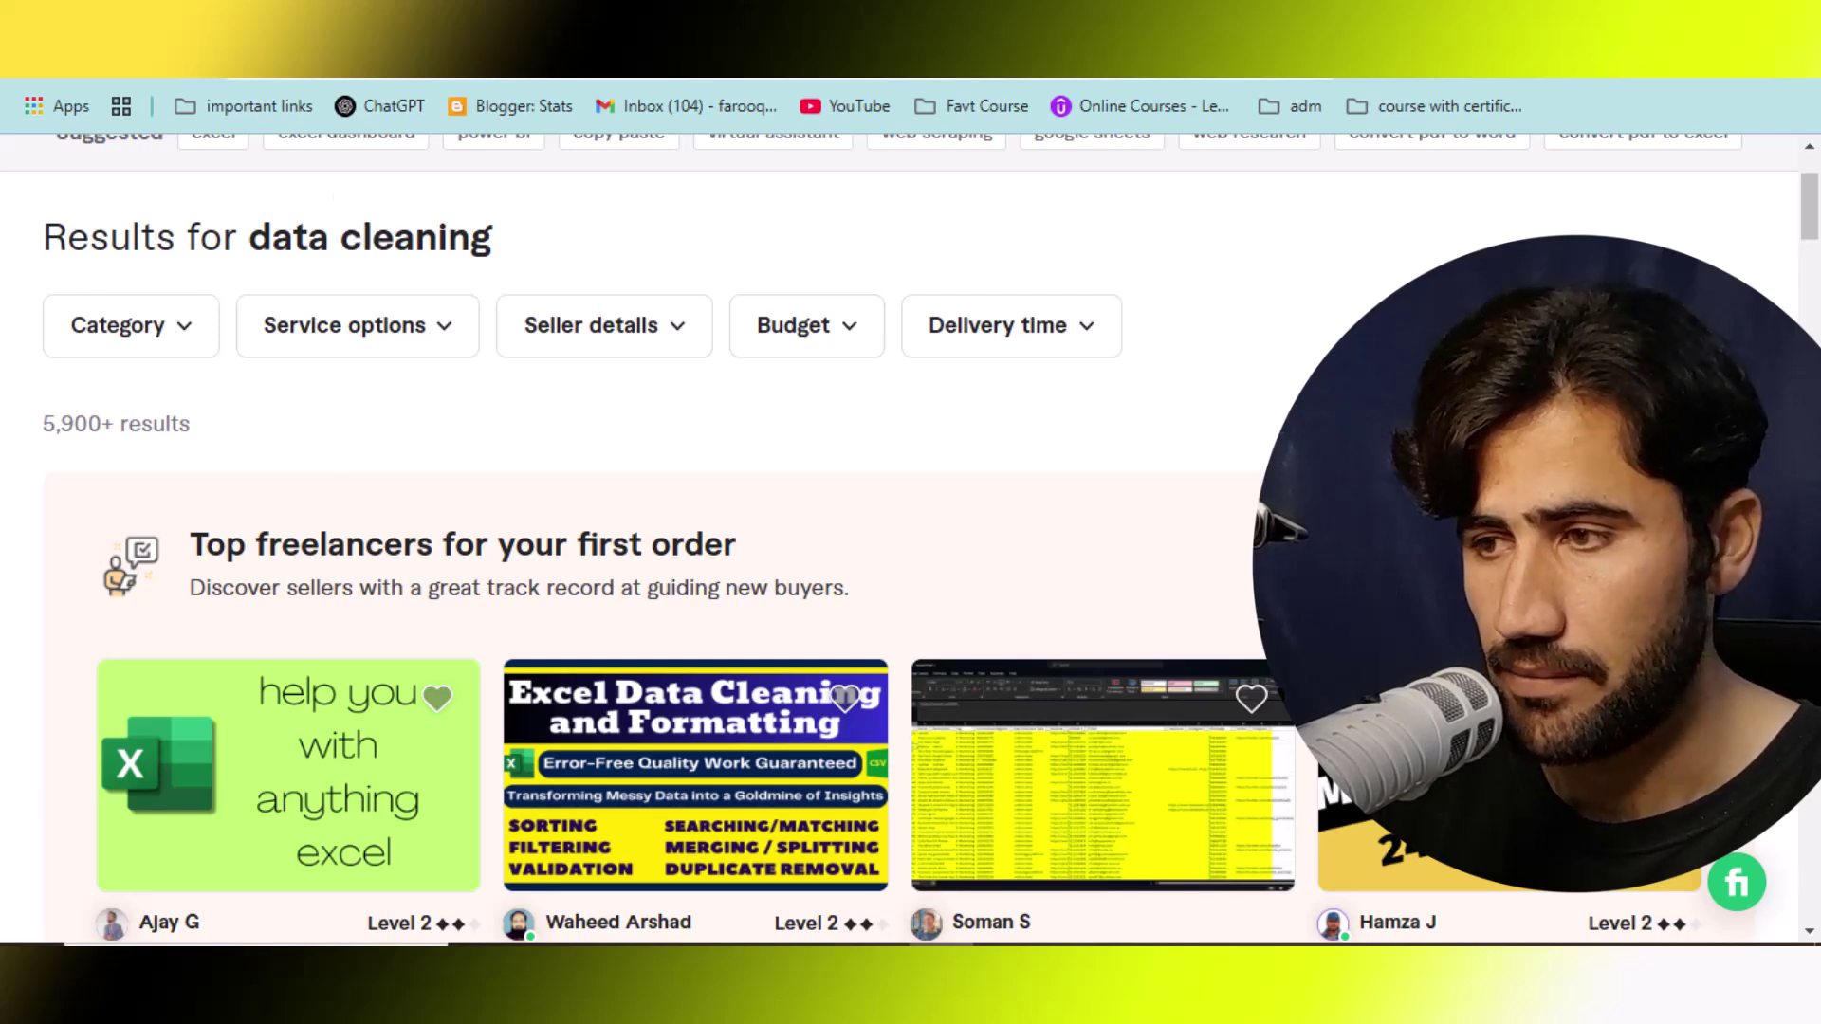
{"action": "left_click_drag", "start_coordinate": [1812, 214], "coordinate": [1815, 252]}
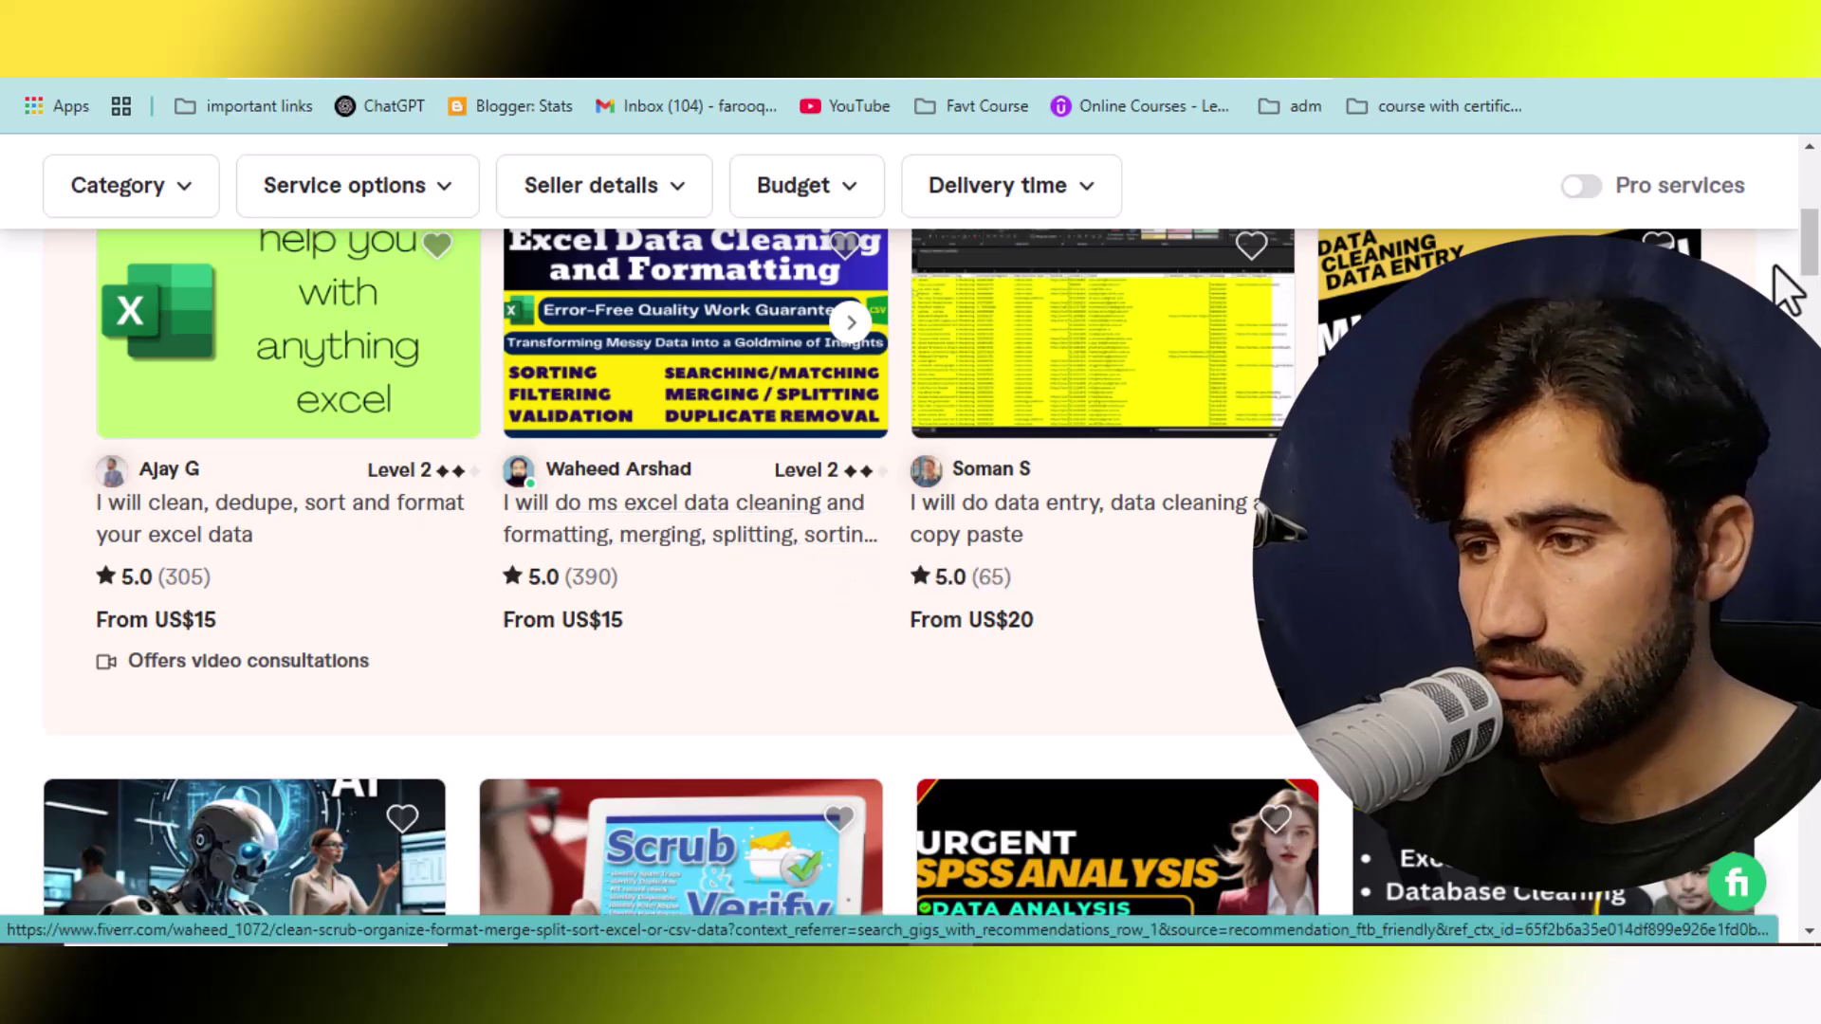
{"action": "left_click_drag", "start_coordinate": [1807, 270], "coordinate": [1808, 347]}
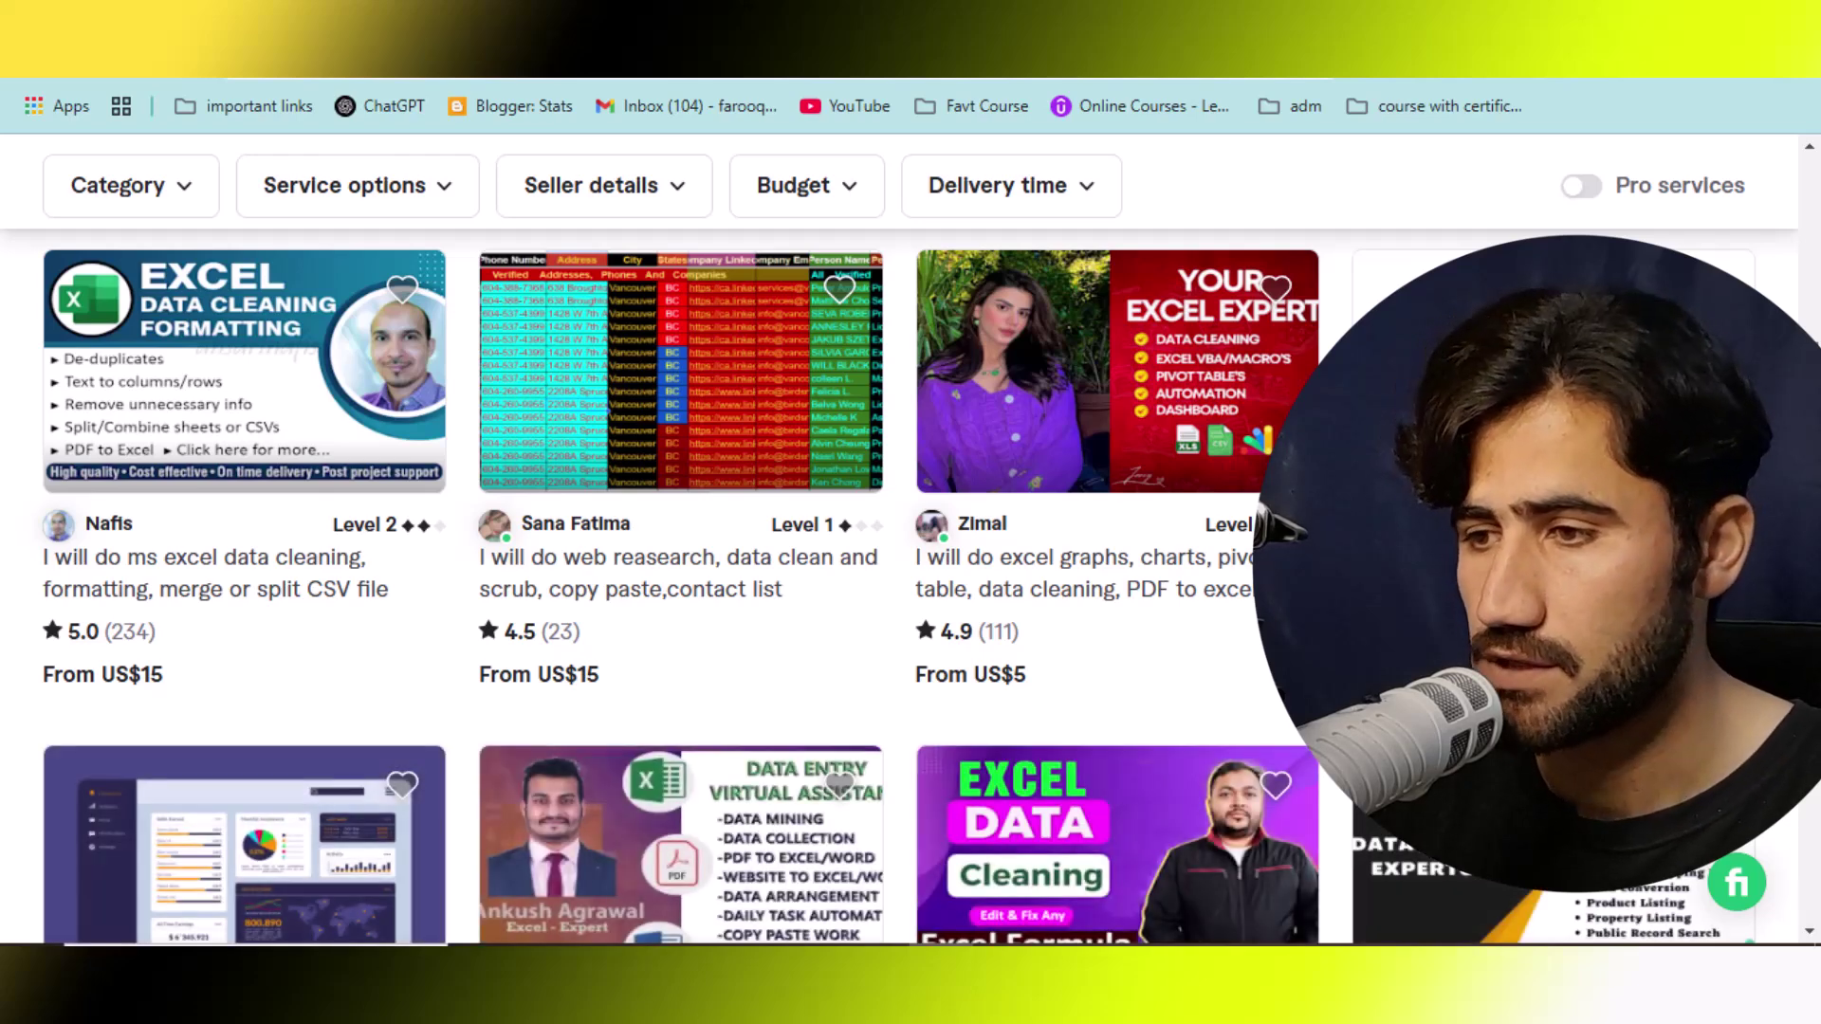
{"action": "scroll", "coordinate": [892, 588], "scroll_direction": "up", "scroll_amount": 1}
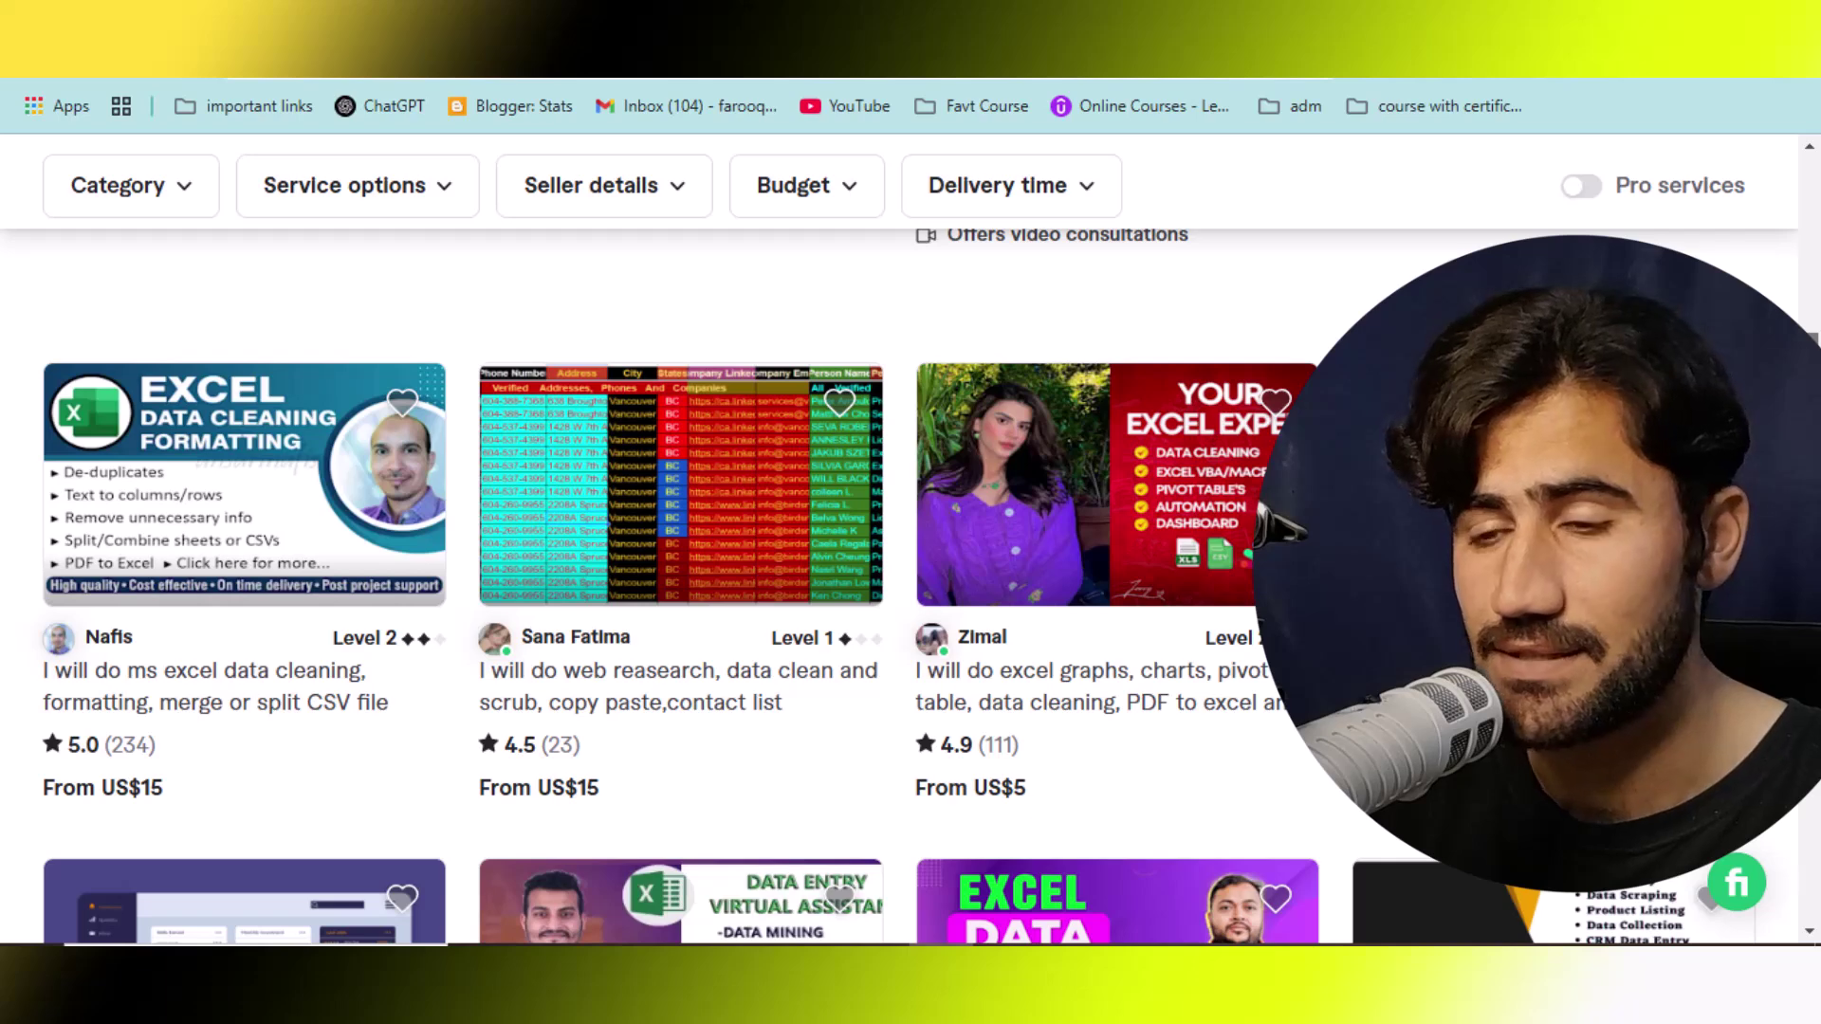
{"action": "scroll", "coordinate": [891, 588], "scroll_direction": "up", "scroll_amount": 4}
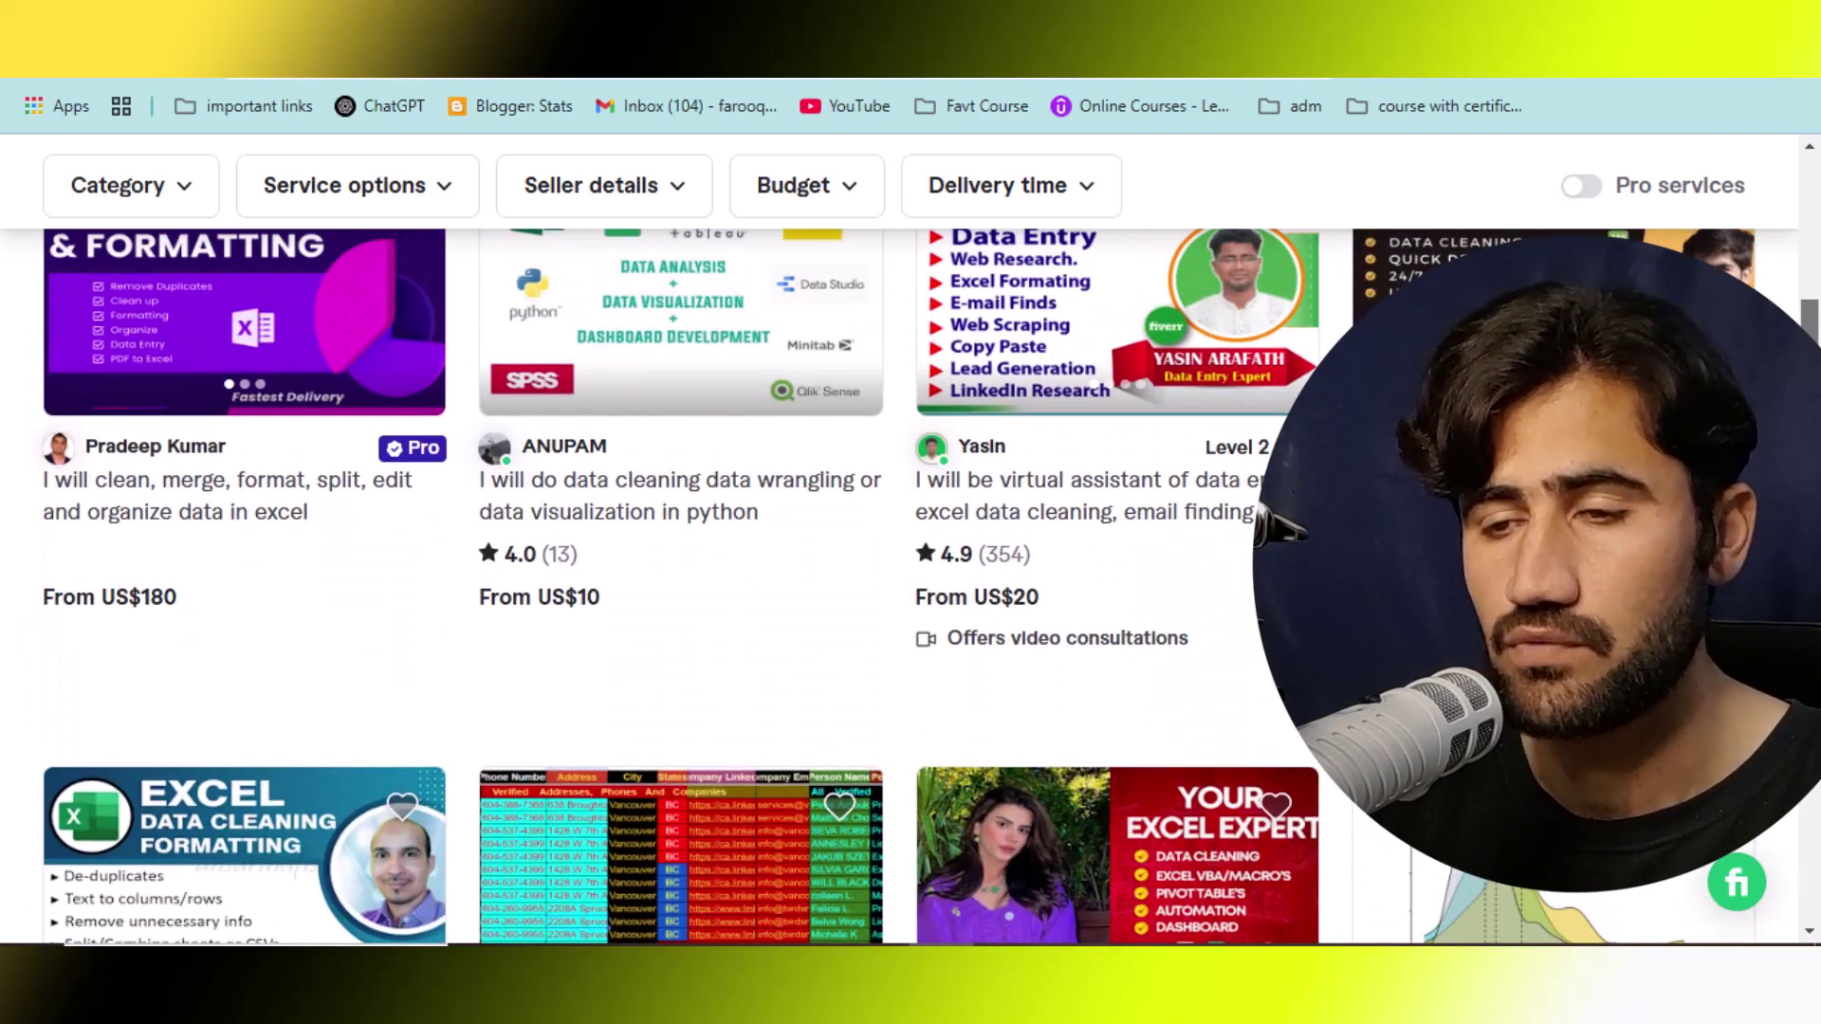
{"action": "scroll", "coordinate": [891, 588], "scroll_direction": "up", "scroll_amount": 5}
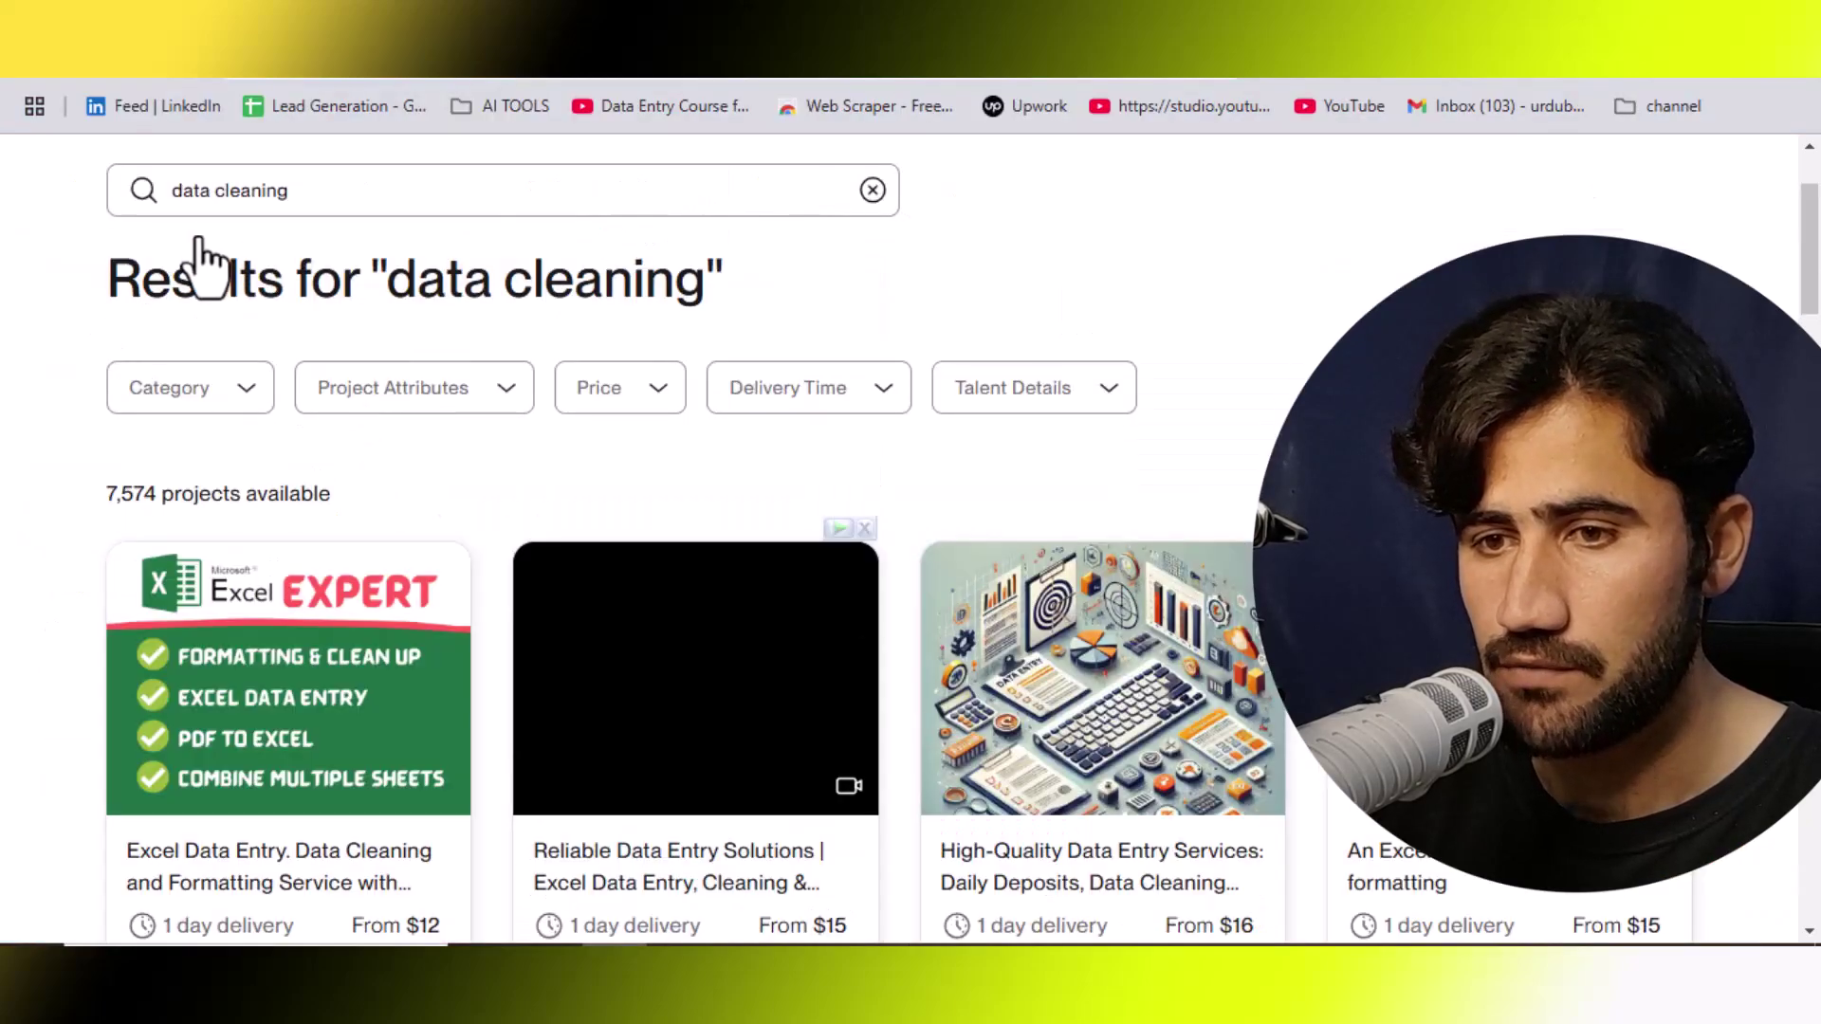
{"action": "left_click", "coordinate": [293, 195]}
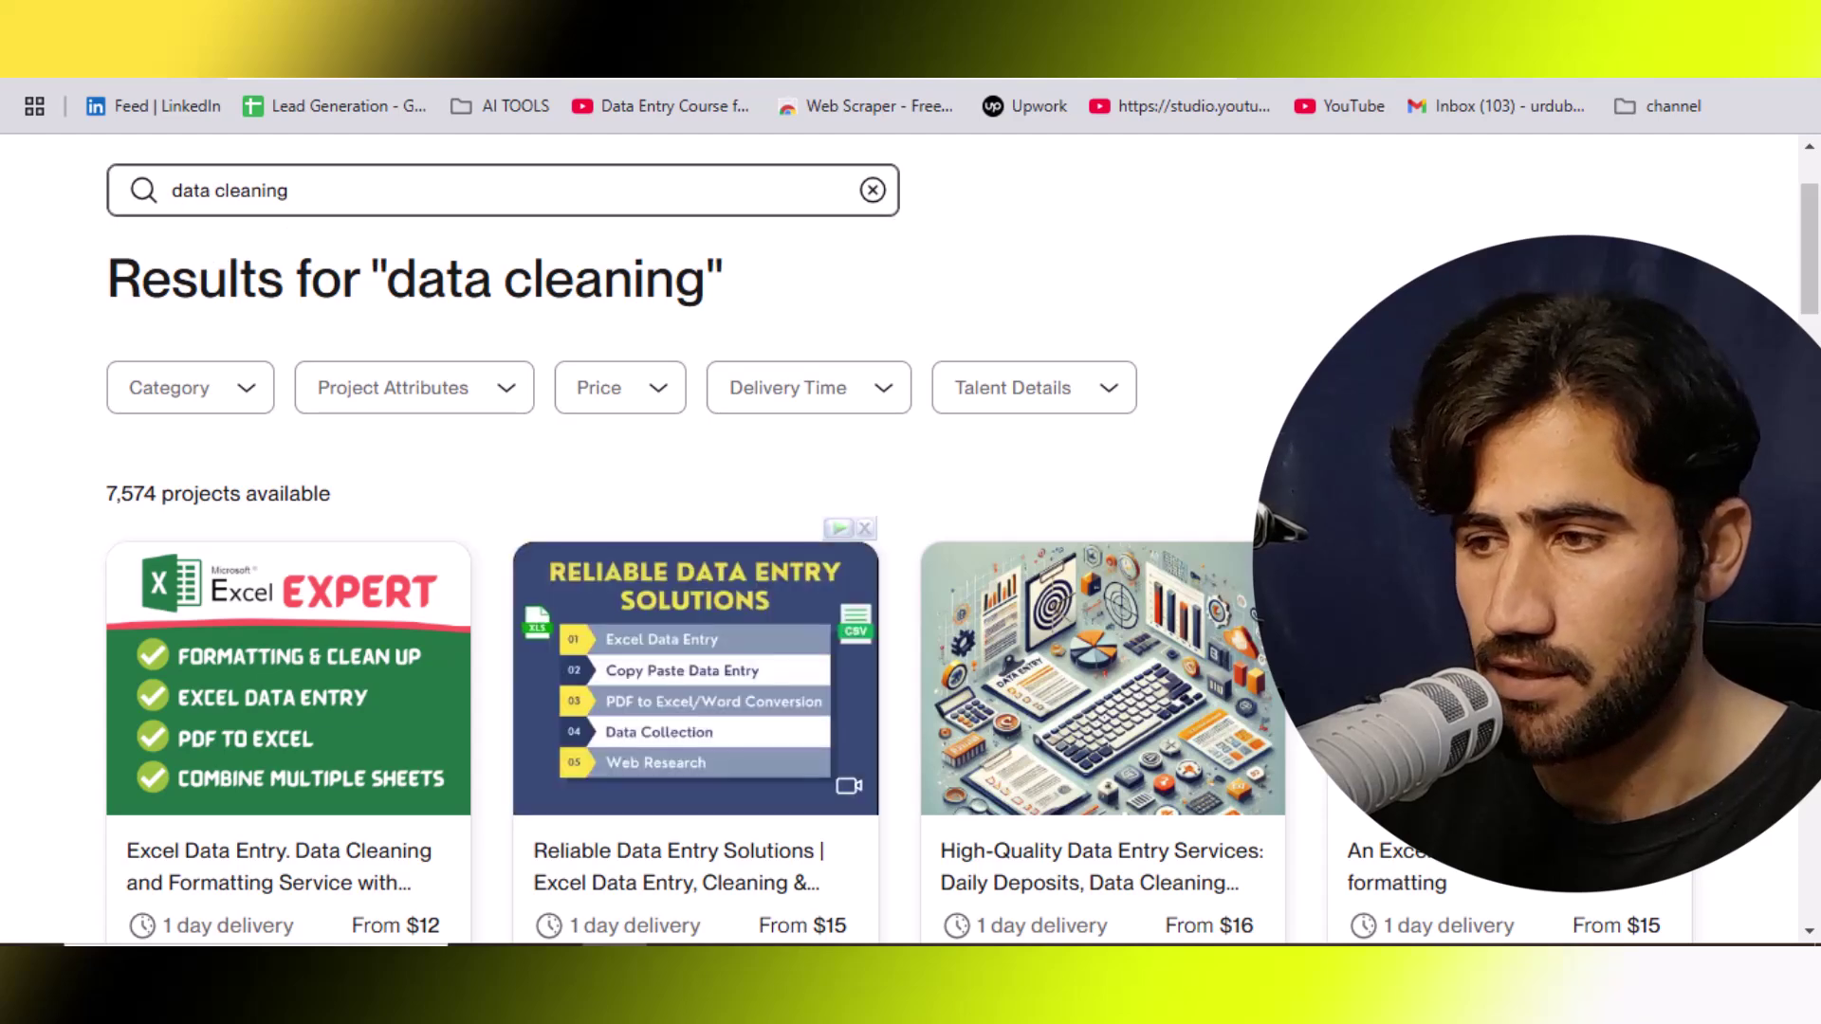
{"action": "scroll", "coordinate": [1809, 276], "scroll_direction": "down", "scroll_amount": 3}
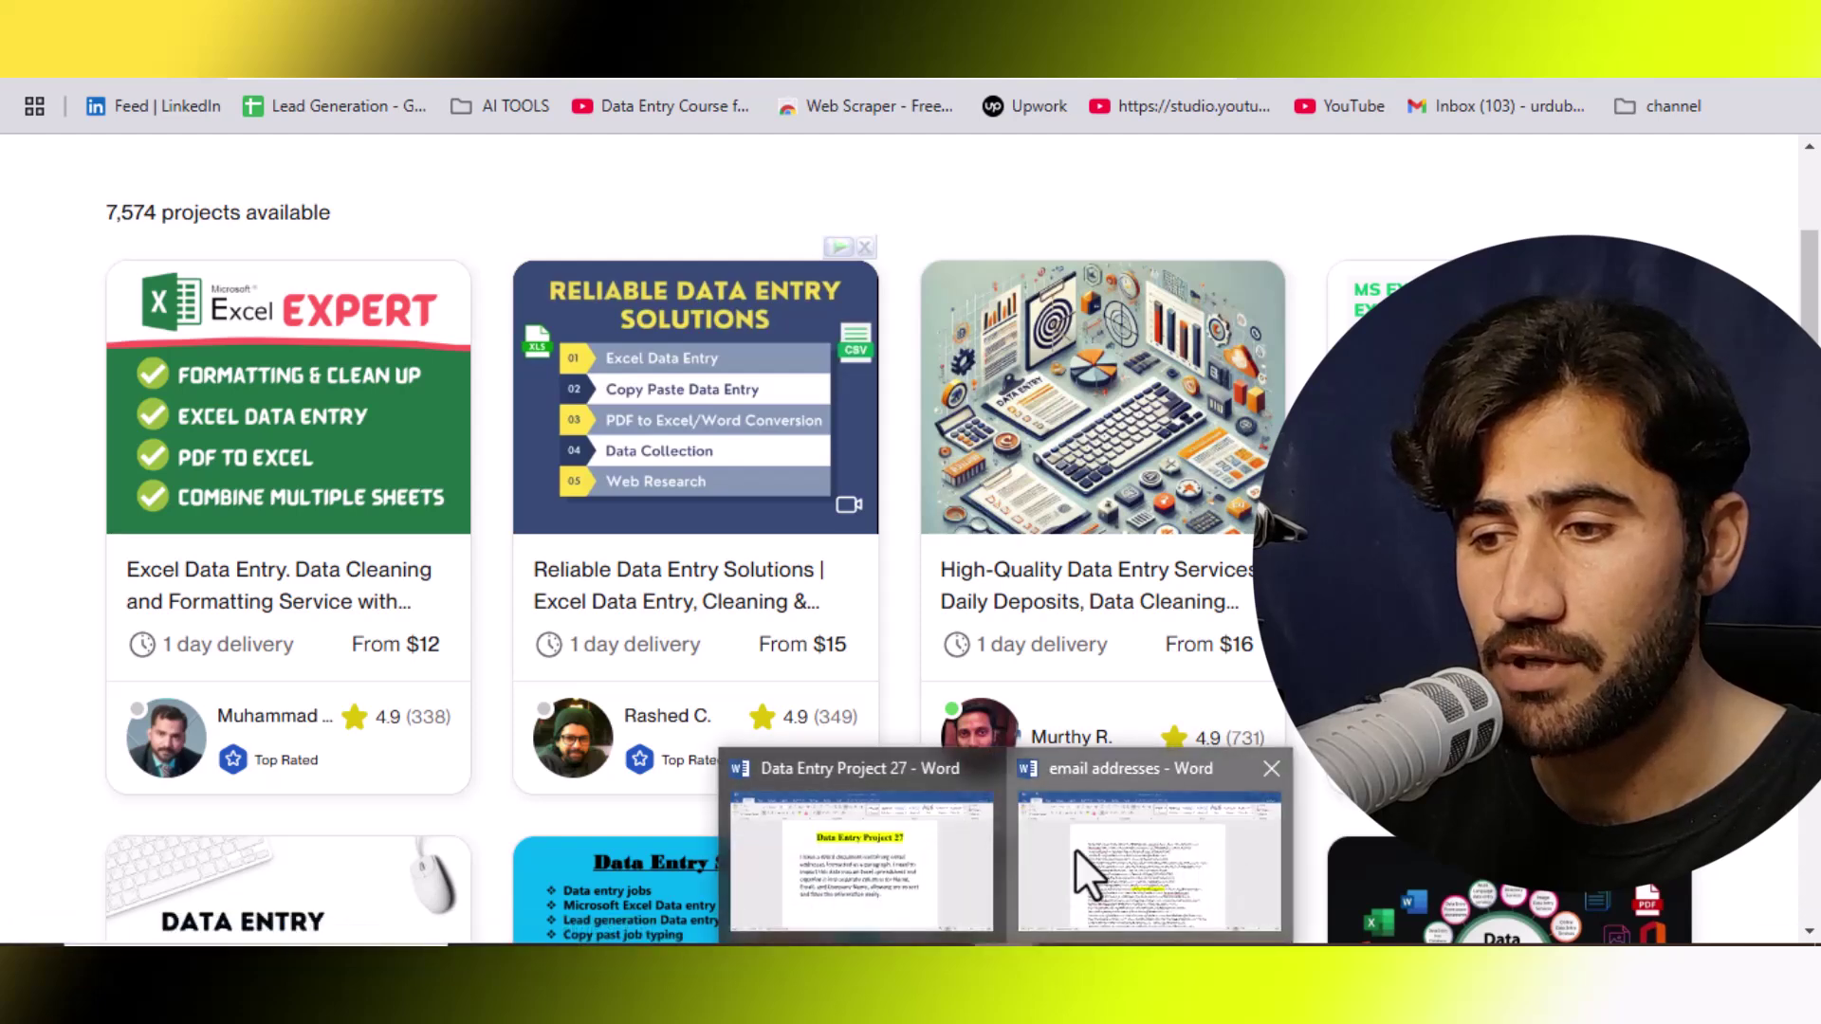
Step: Review the email addresses document and the Data Entry Project 27 brief in Word, and check ChatGPT's new chat page
{"action": "left_click", "coordinate": [1074, 848]}
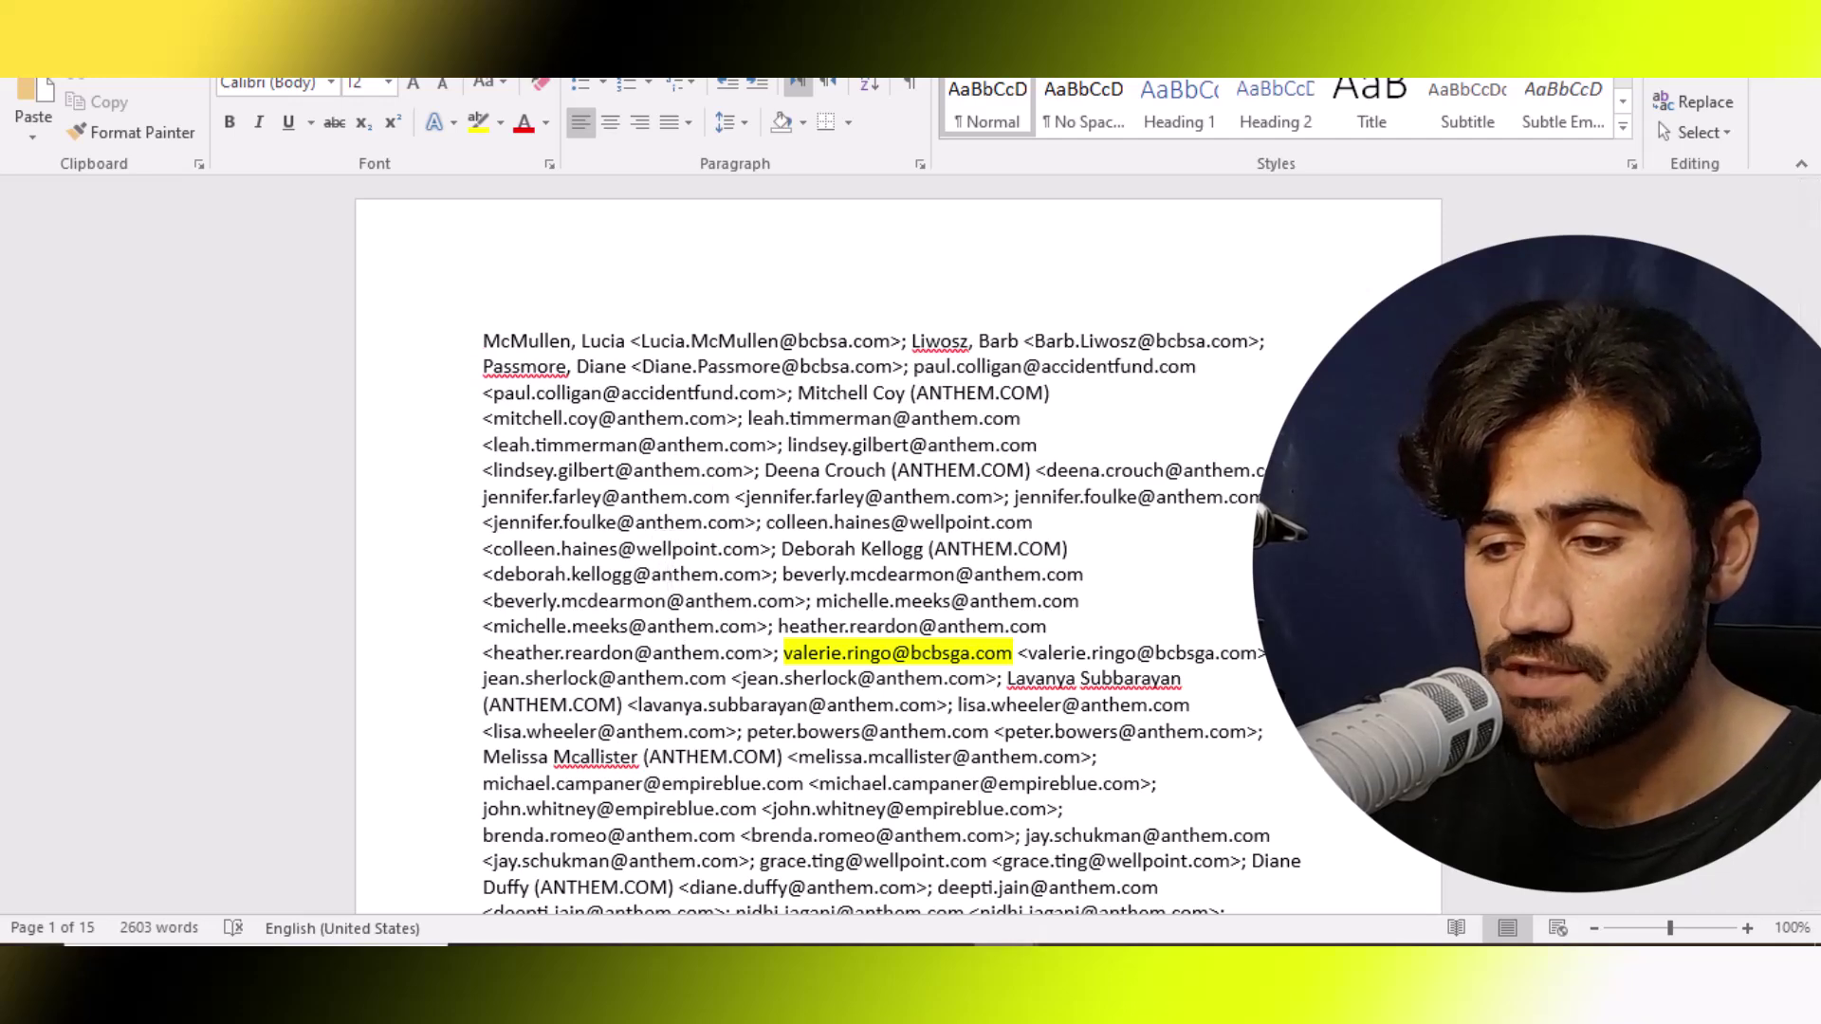
{"action": "left_click", "coordinate": [894, 879]}
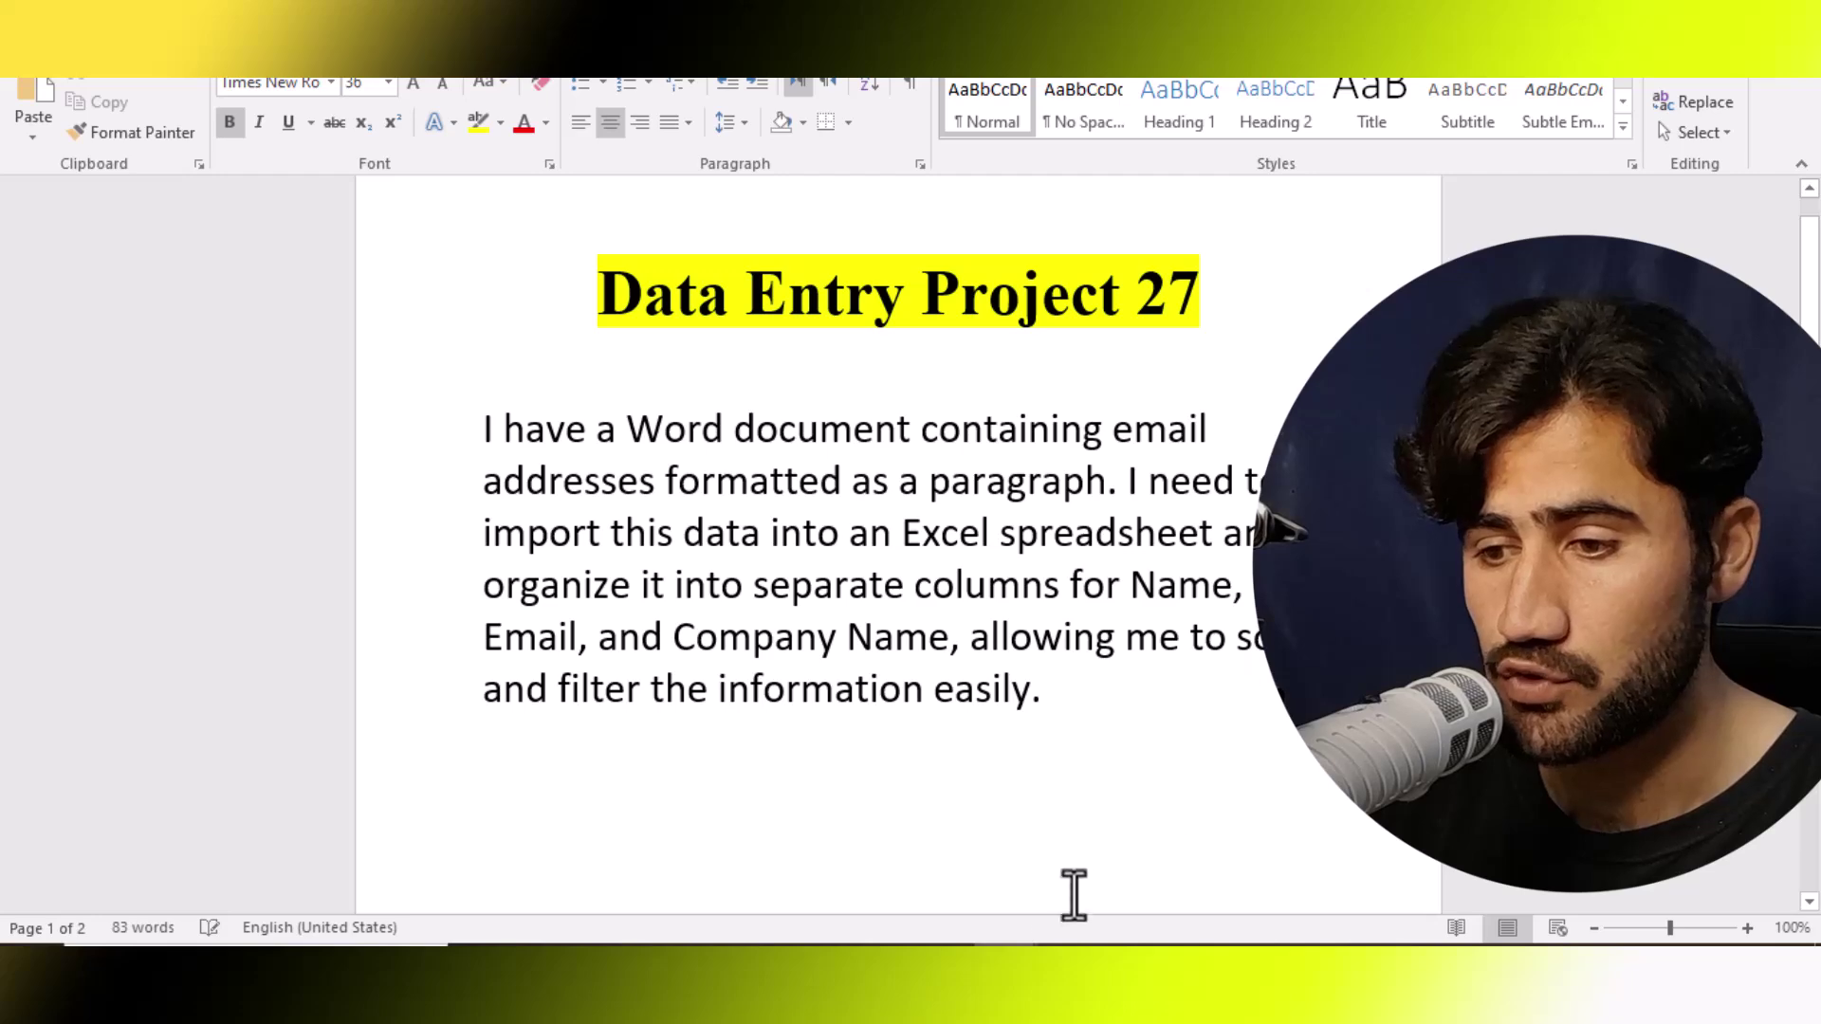
{"action": "key", "text": "alt+Tab"}
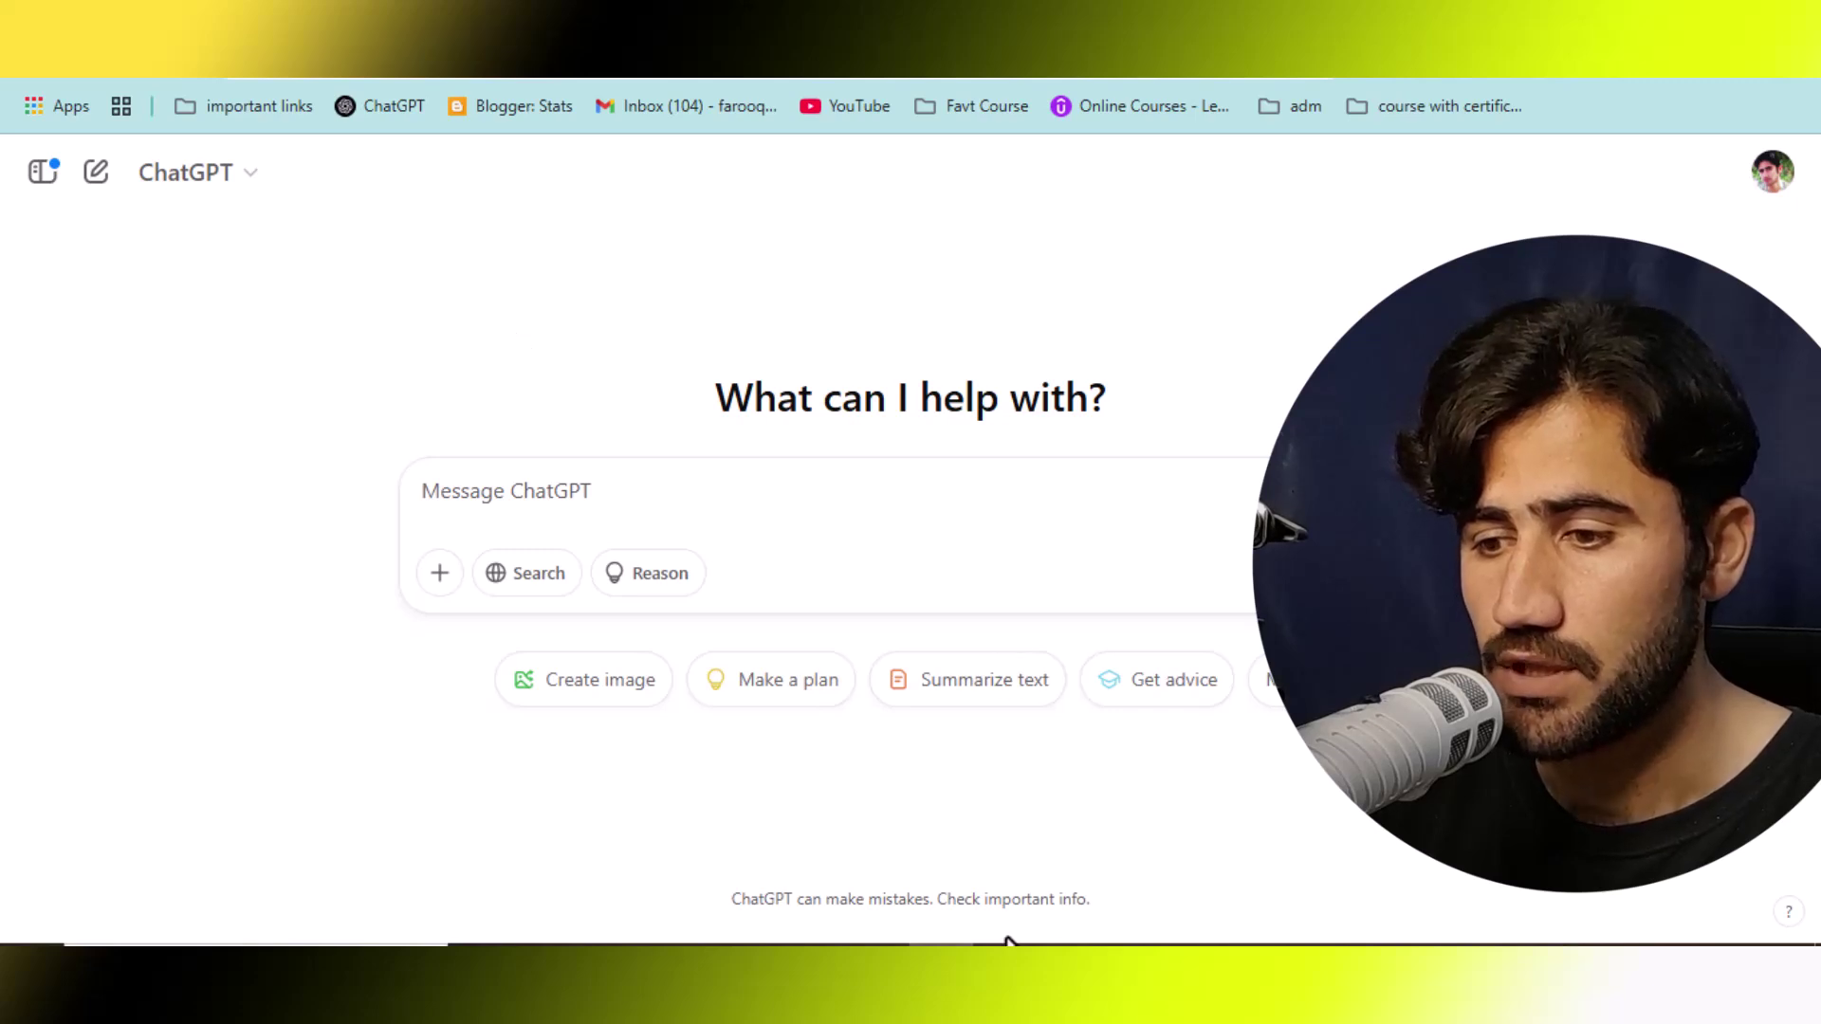
Step: Switch to the Data Entry Project 27 document in Word and copy the full prompt text between its quotation marks
{"action": "mouse_move", "coordinate": [1008, 942]}
{"action": "left_click", "coordinate": [887, 873]}
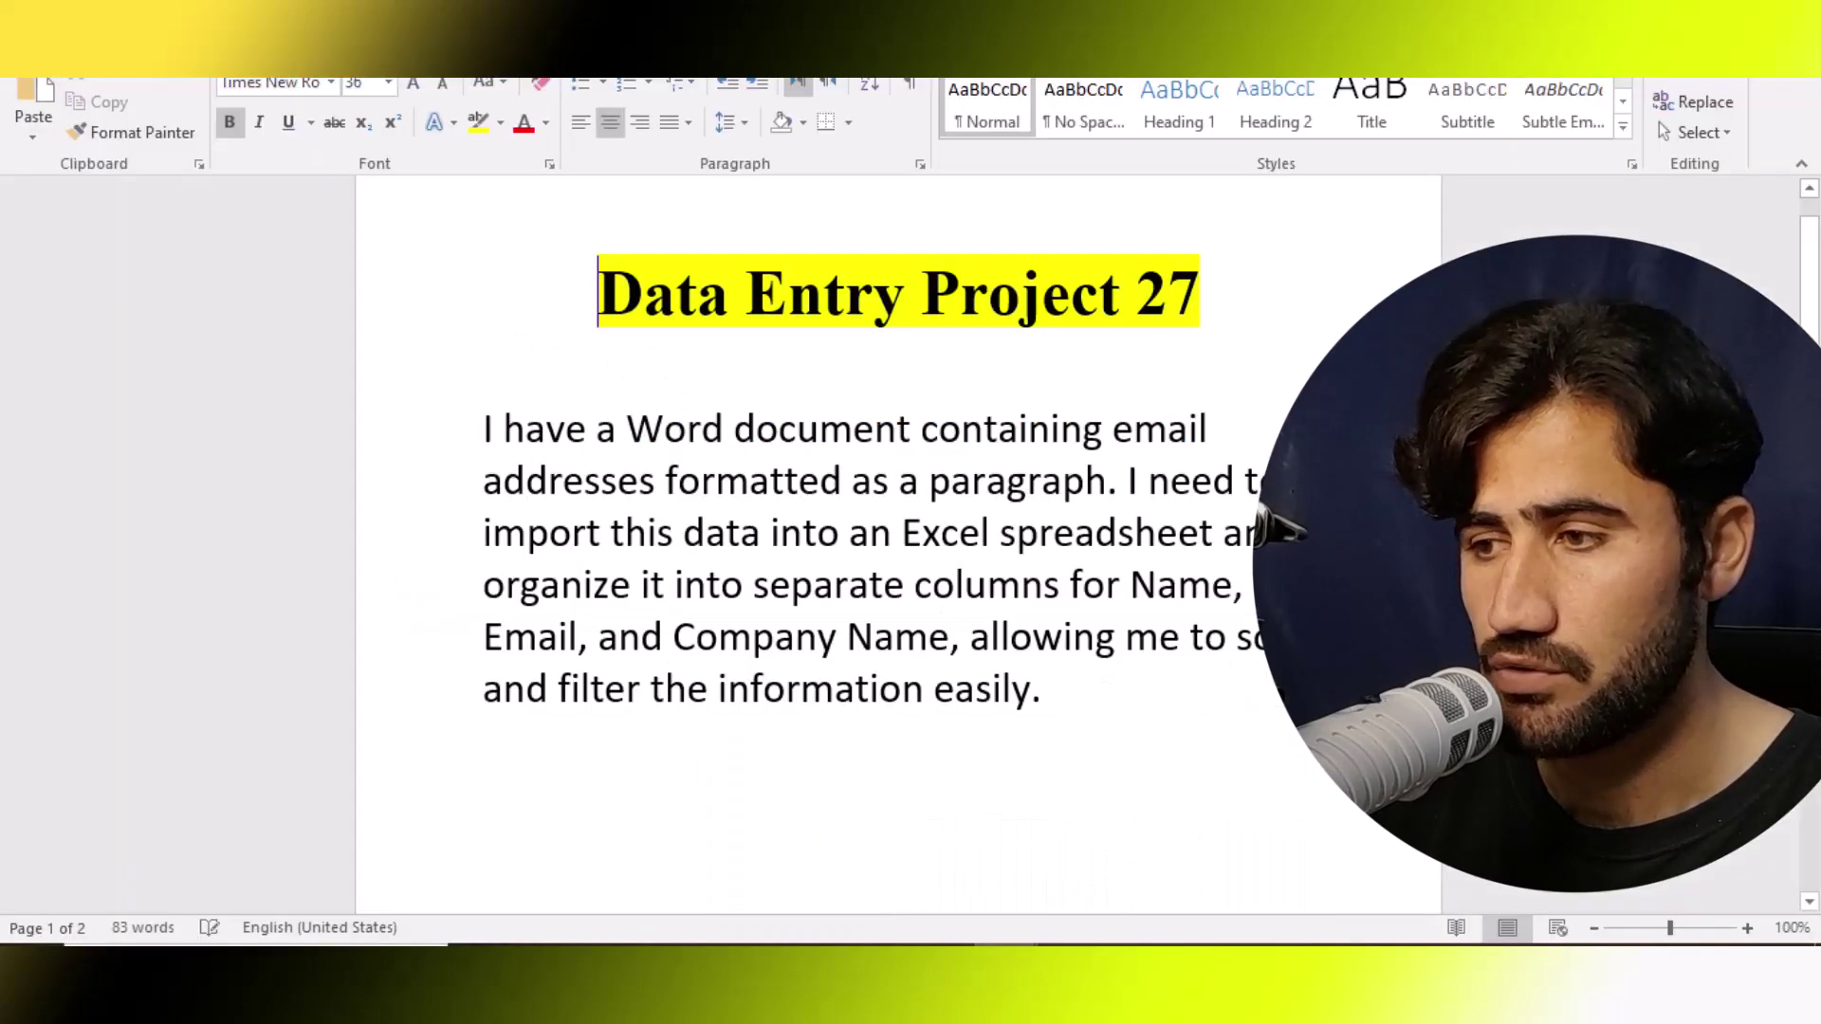
{"action": "scroll", "coordinate": [898, 545], "scroll_direction": "down", "scroll_amount": 10}
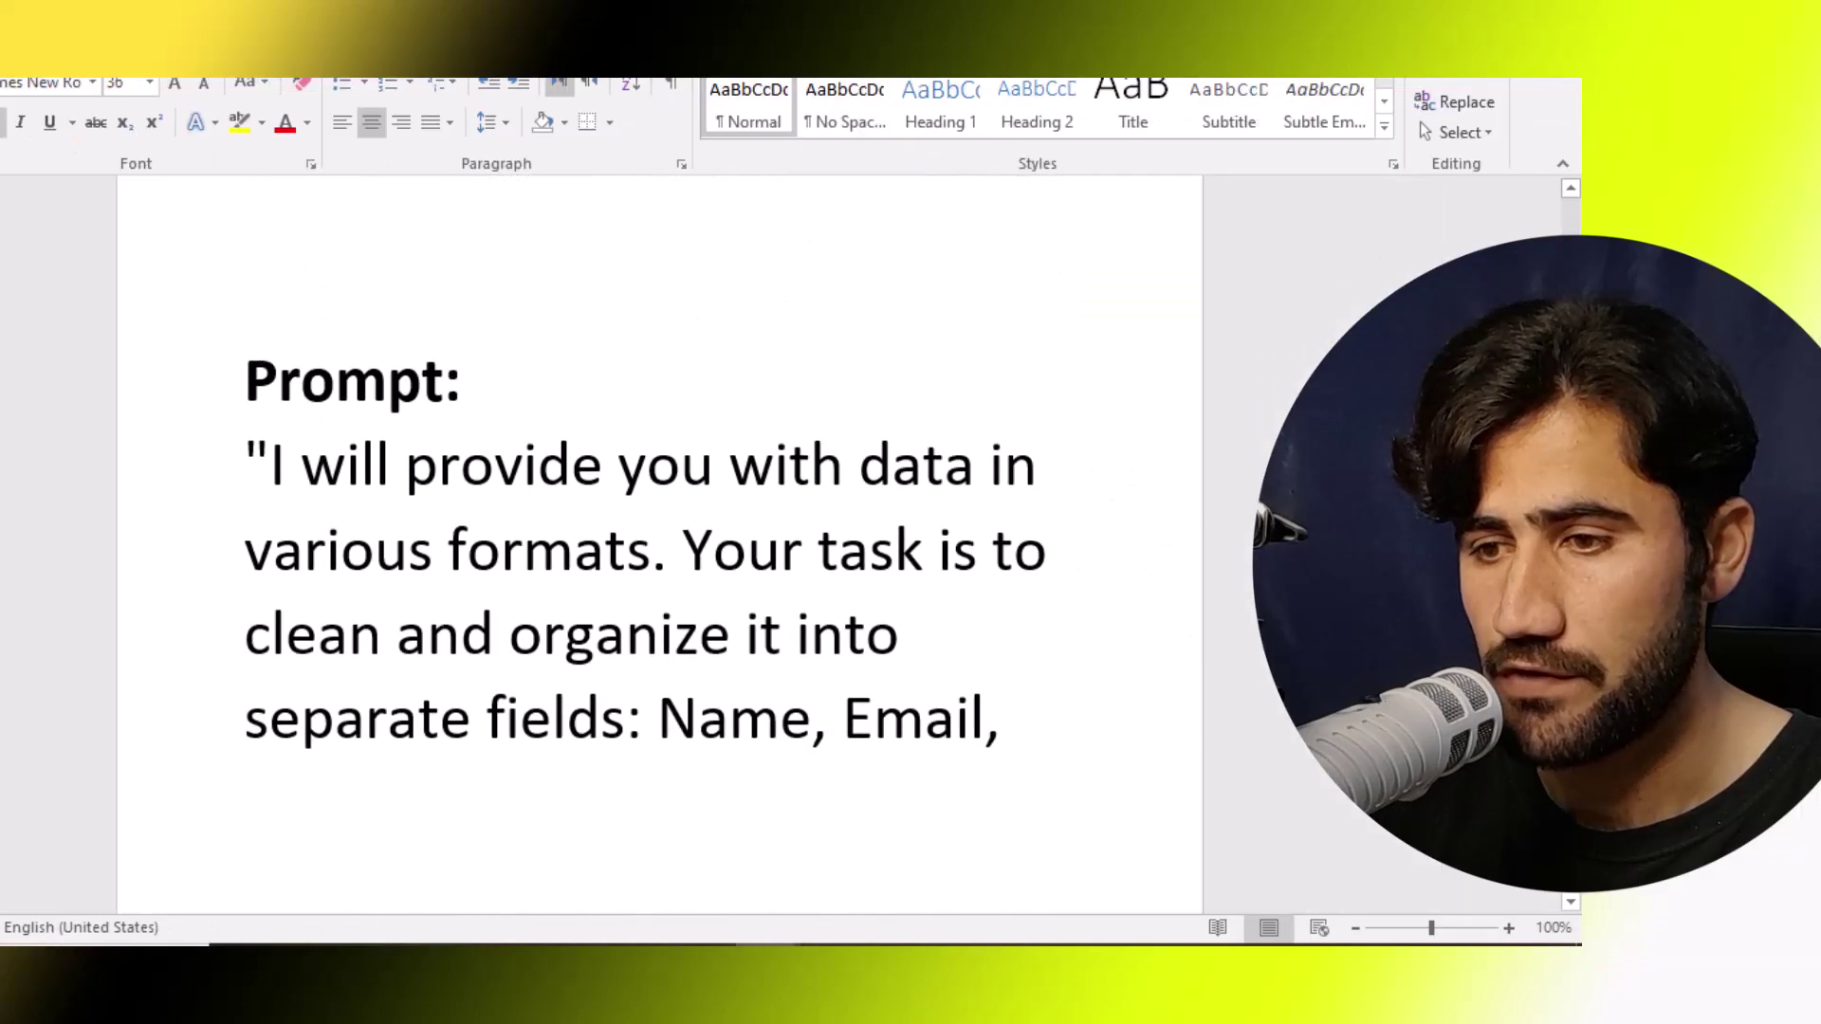
{"action": "scroll", "coordinate": [659, 546], "scroll_direction": "down", "scroll_amount": 1}
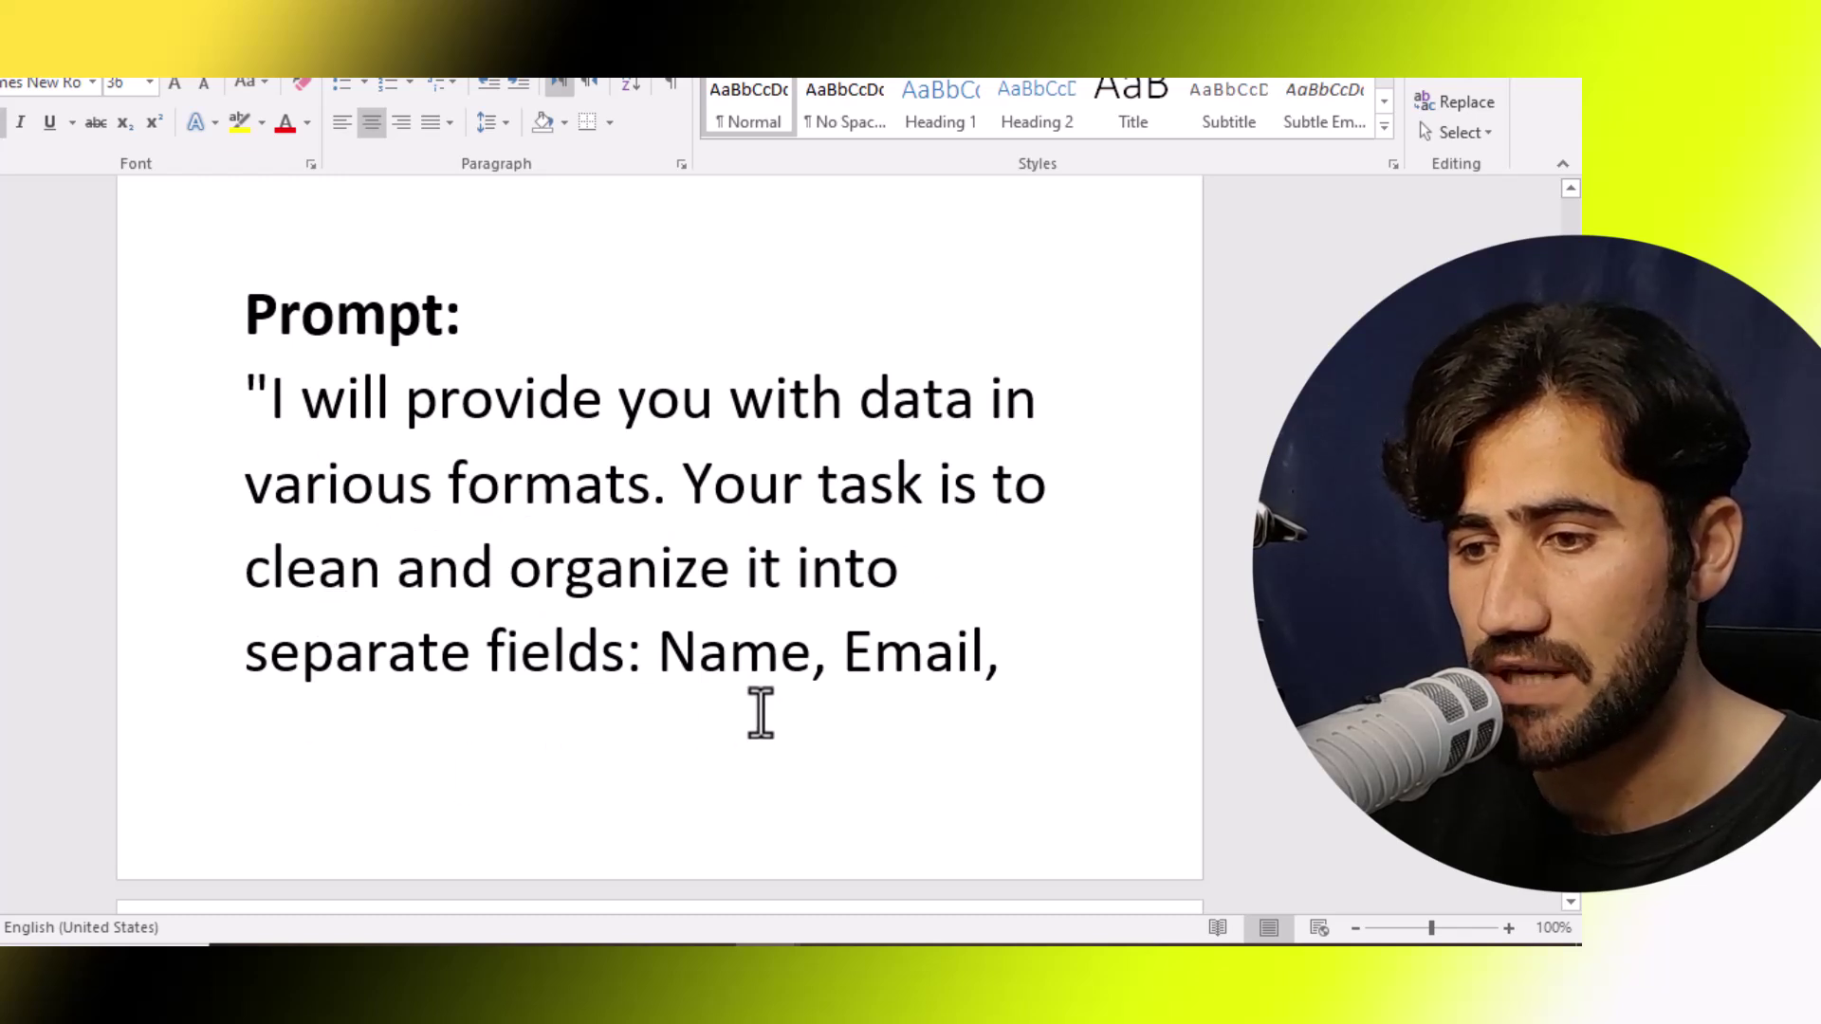
{"action": "scroll", "coordinate": [659, 541], "scroll_direction": "down", "scroll_amount": 4}
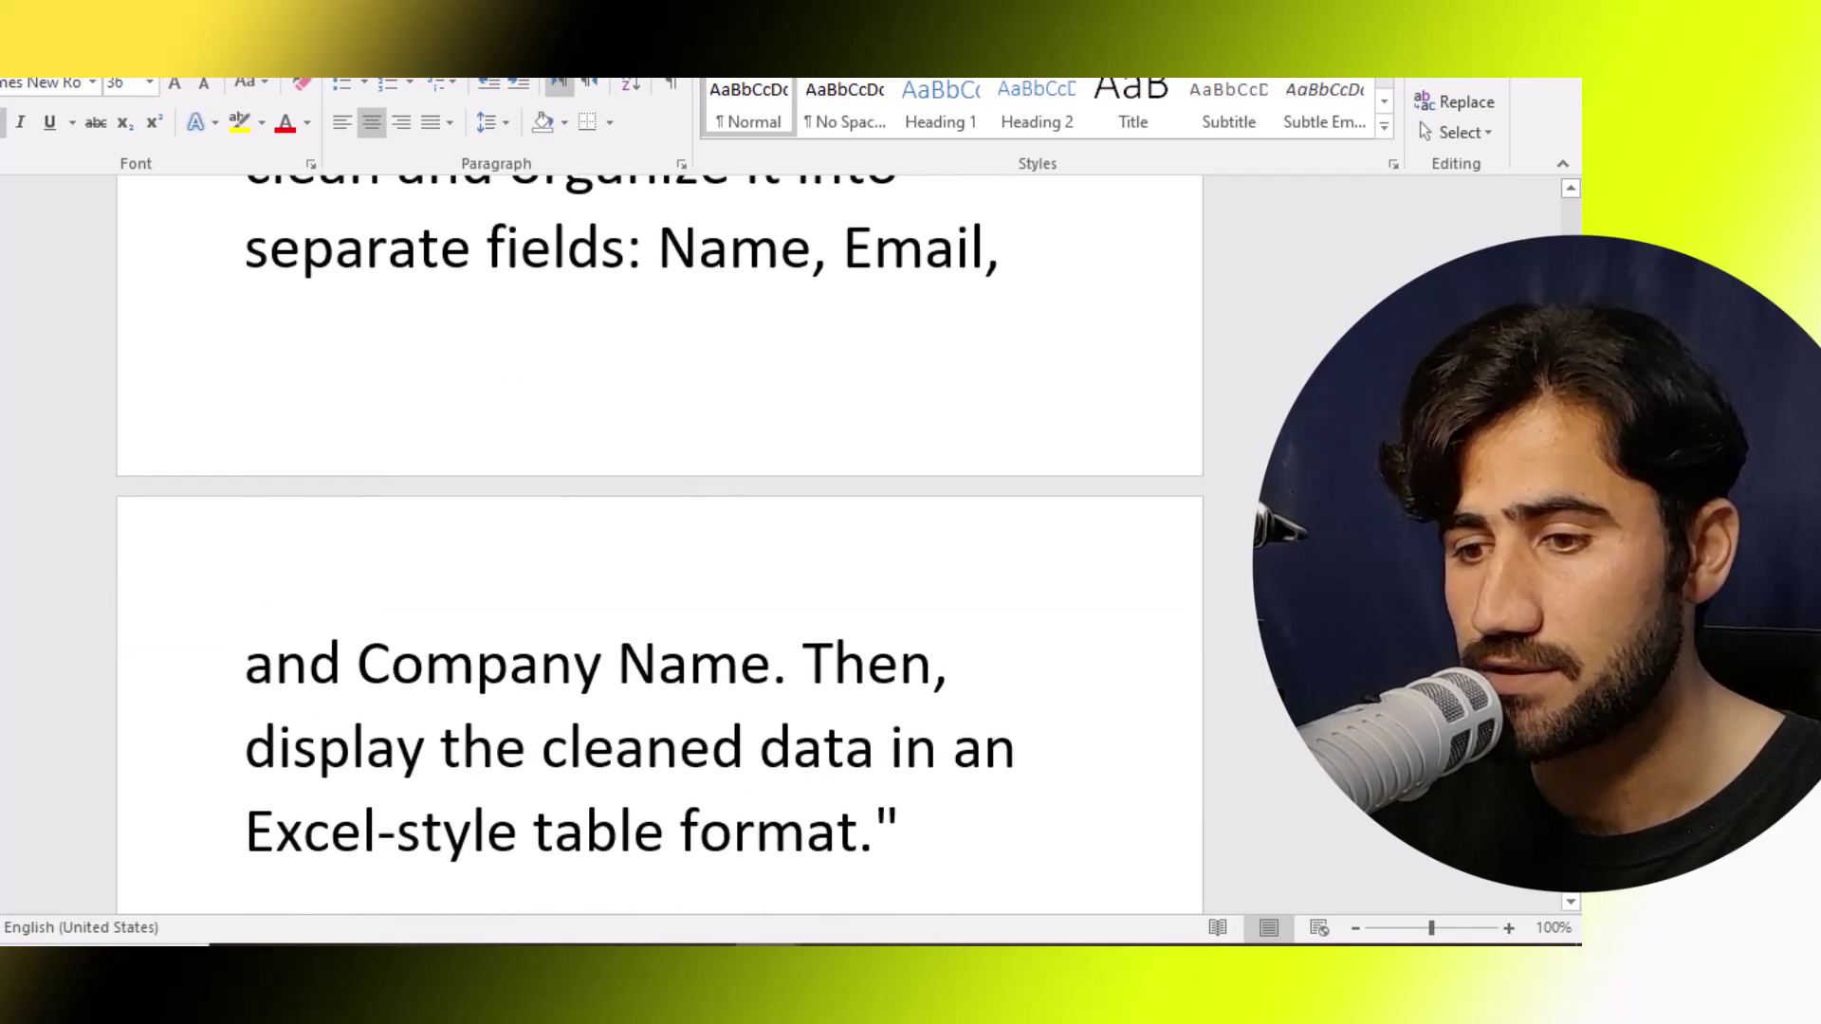
{"action": "scroll", "coordinate": [834, 499], "scroll_direction": "up", "scroll_amount": 4}
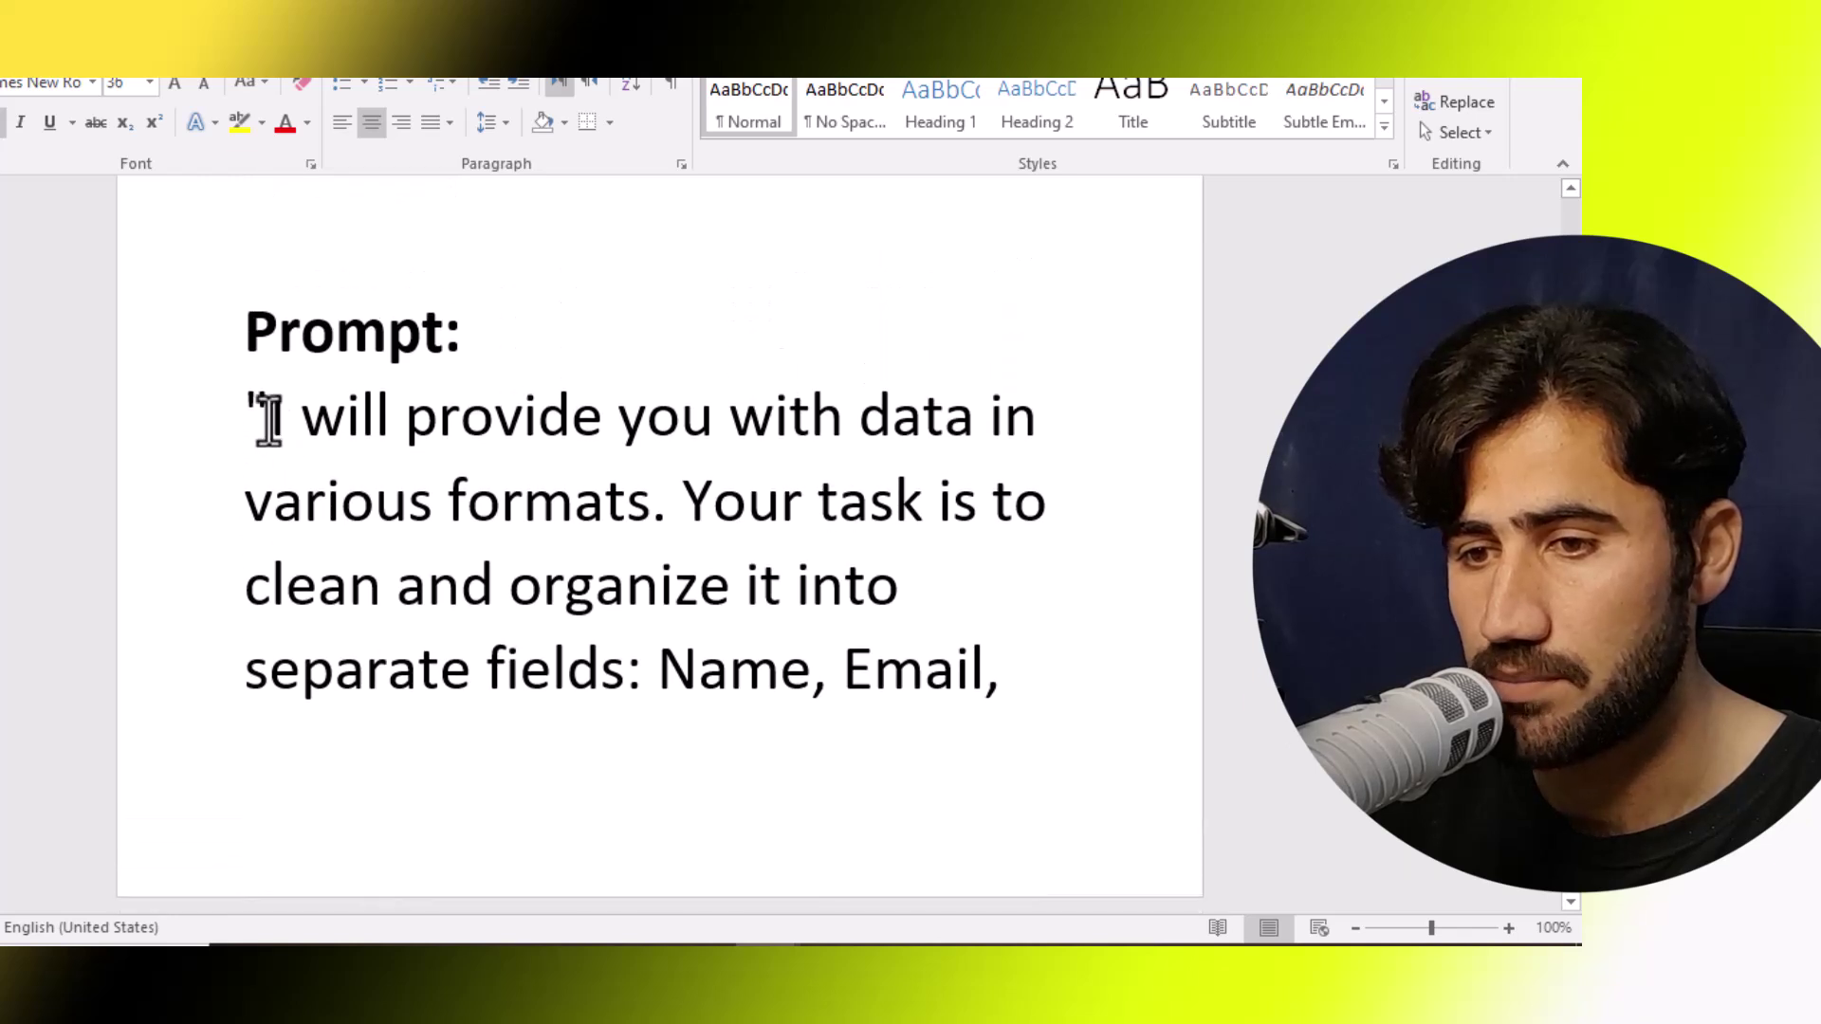
{"action": "left_click_drag", "start_coordinate": [268, 418], "coordinate": [759, 349]}
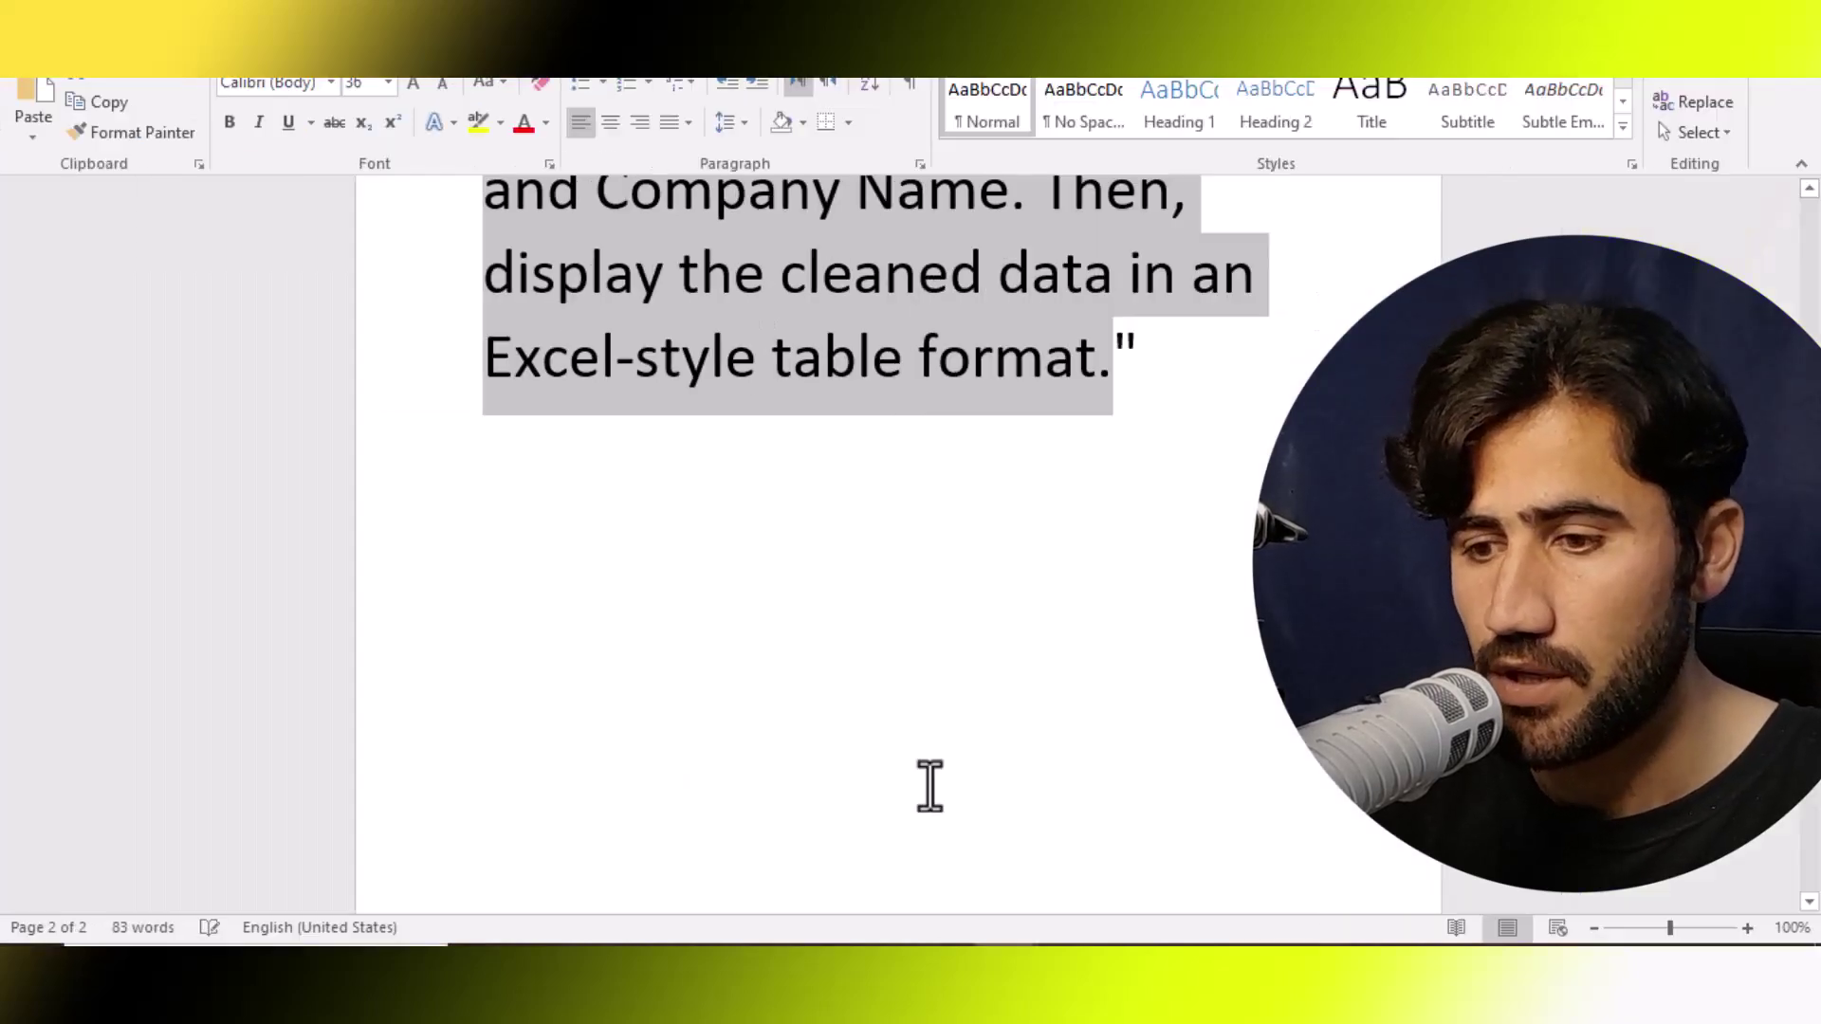
Step: Send ChatGPT the copied prompt to clean data into Name, Email, and Company Name fields in an Excel-style table
{"action": "key", "text": "alt+Tab"}
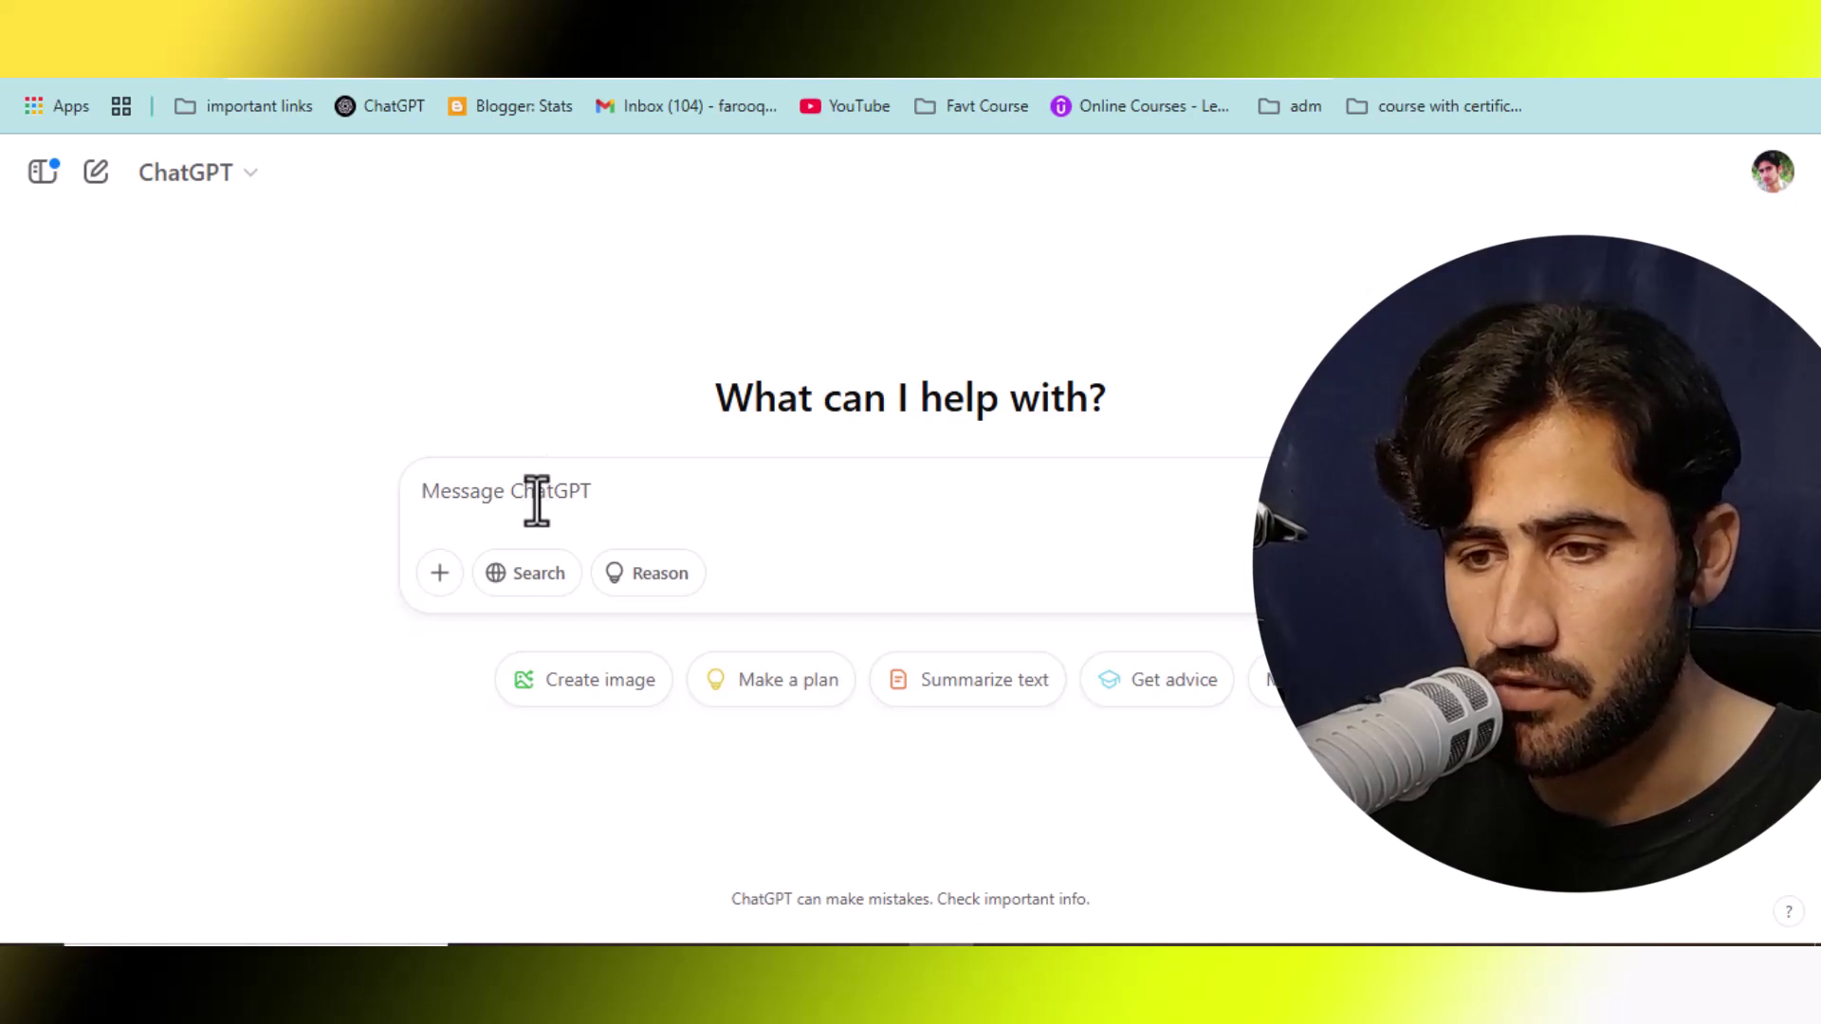
{"action": "type", "text": "I will provide you with data in various formats. Your task is to clean and organize it into separate fields: Name, Email, and Company Name. Then, display the cleaned data in an Excel-style table format."}
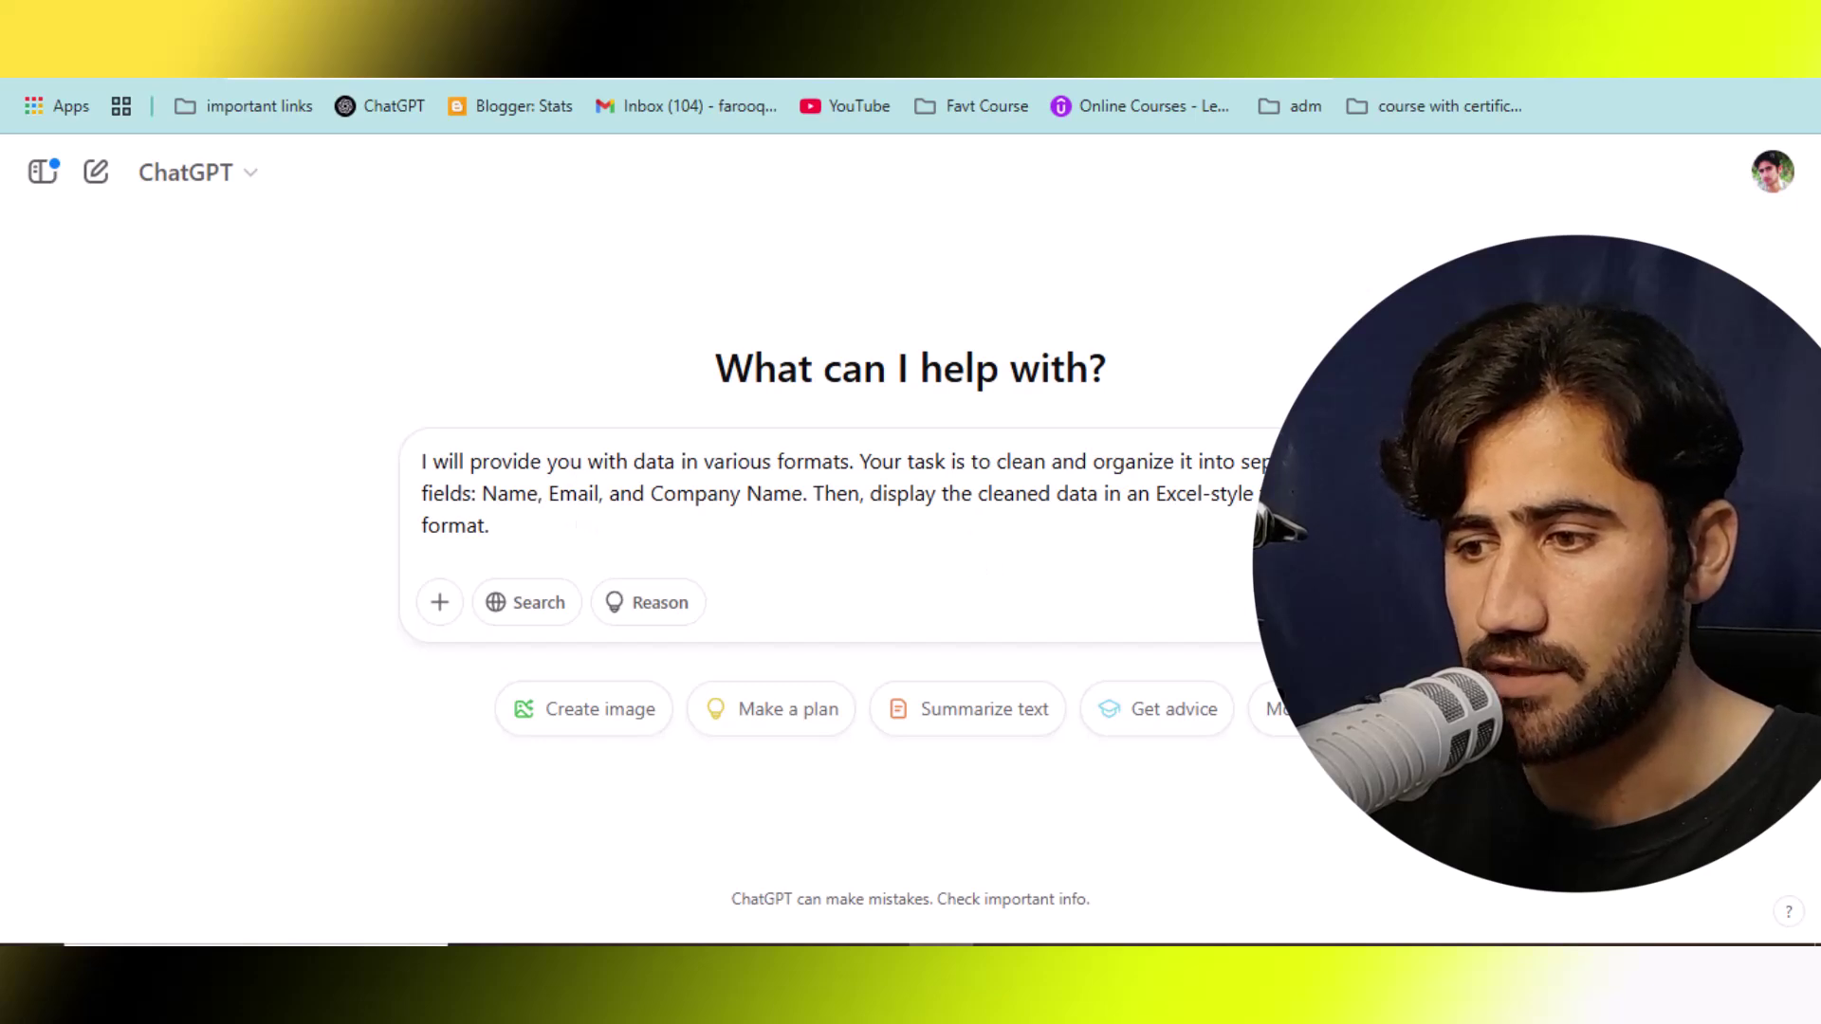
{"action": "key", "text": "Return"}
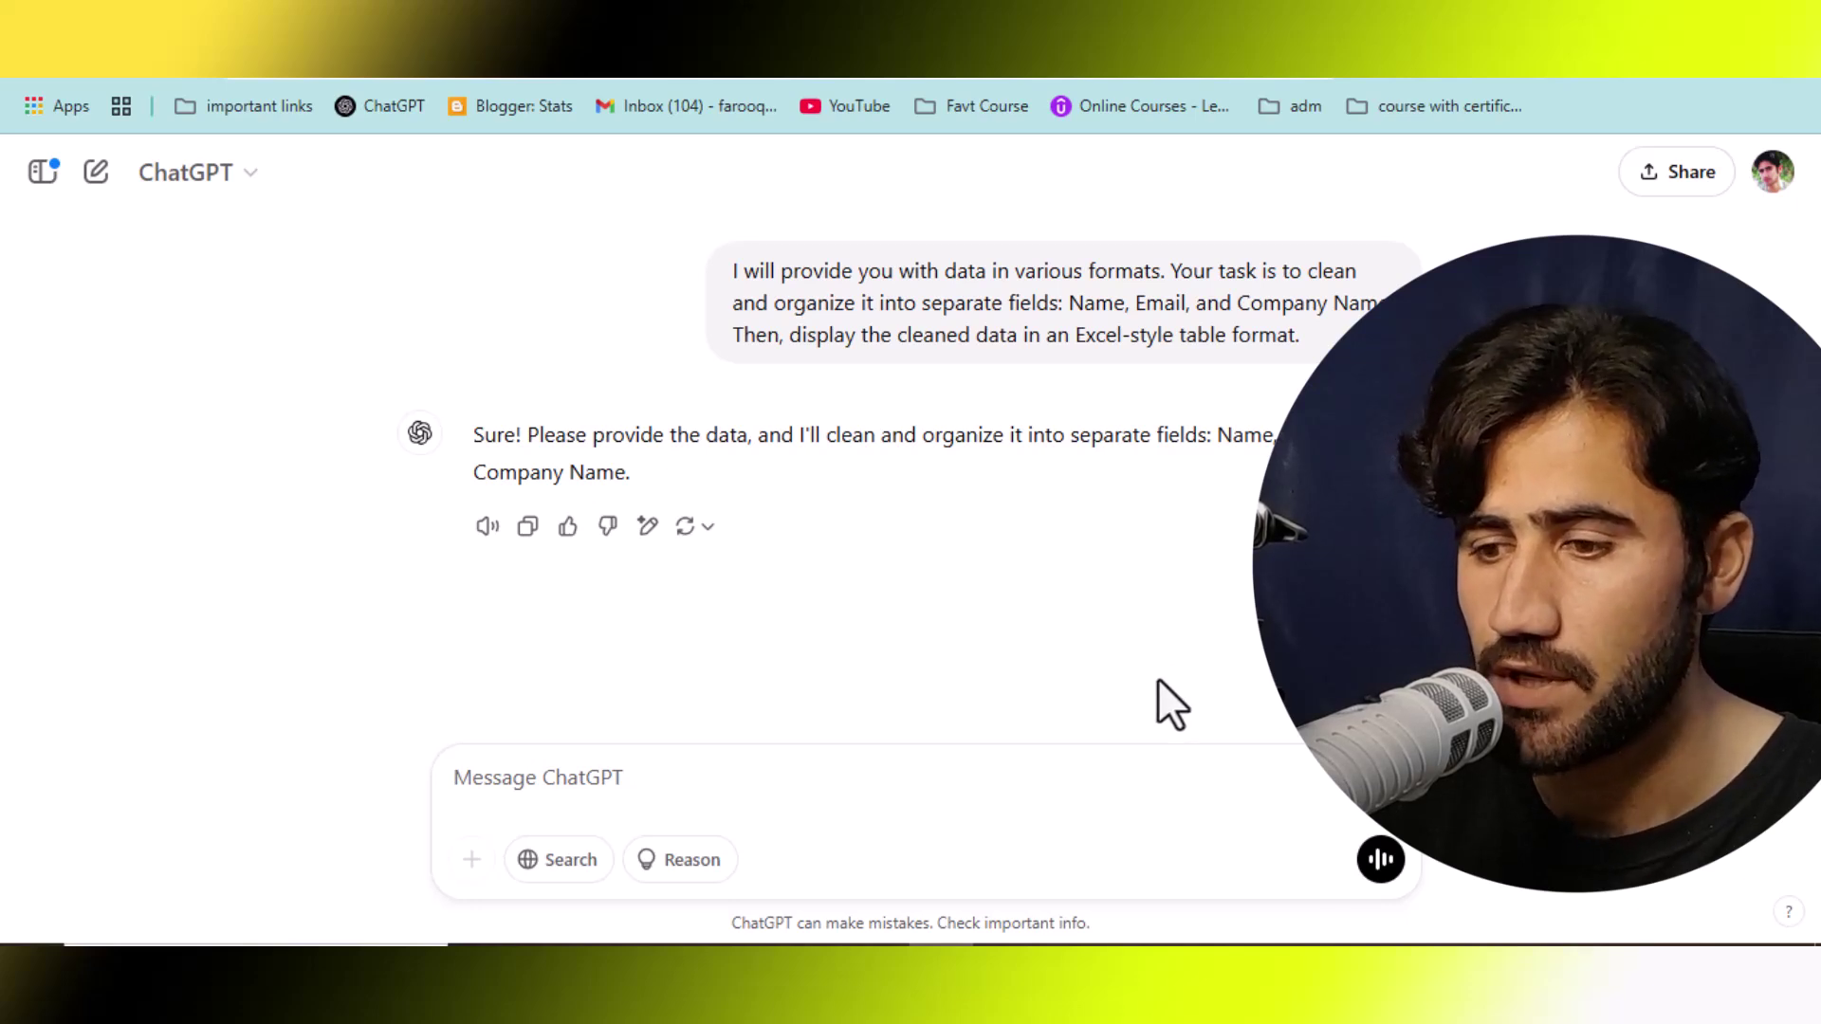
{"action": "mouse_move", "coordinate": [1069, 927]}
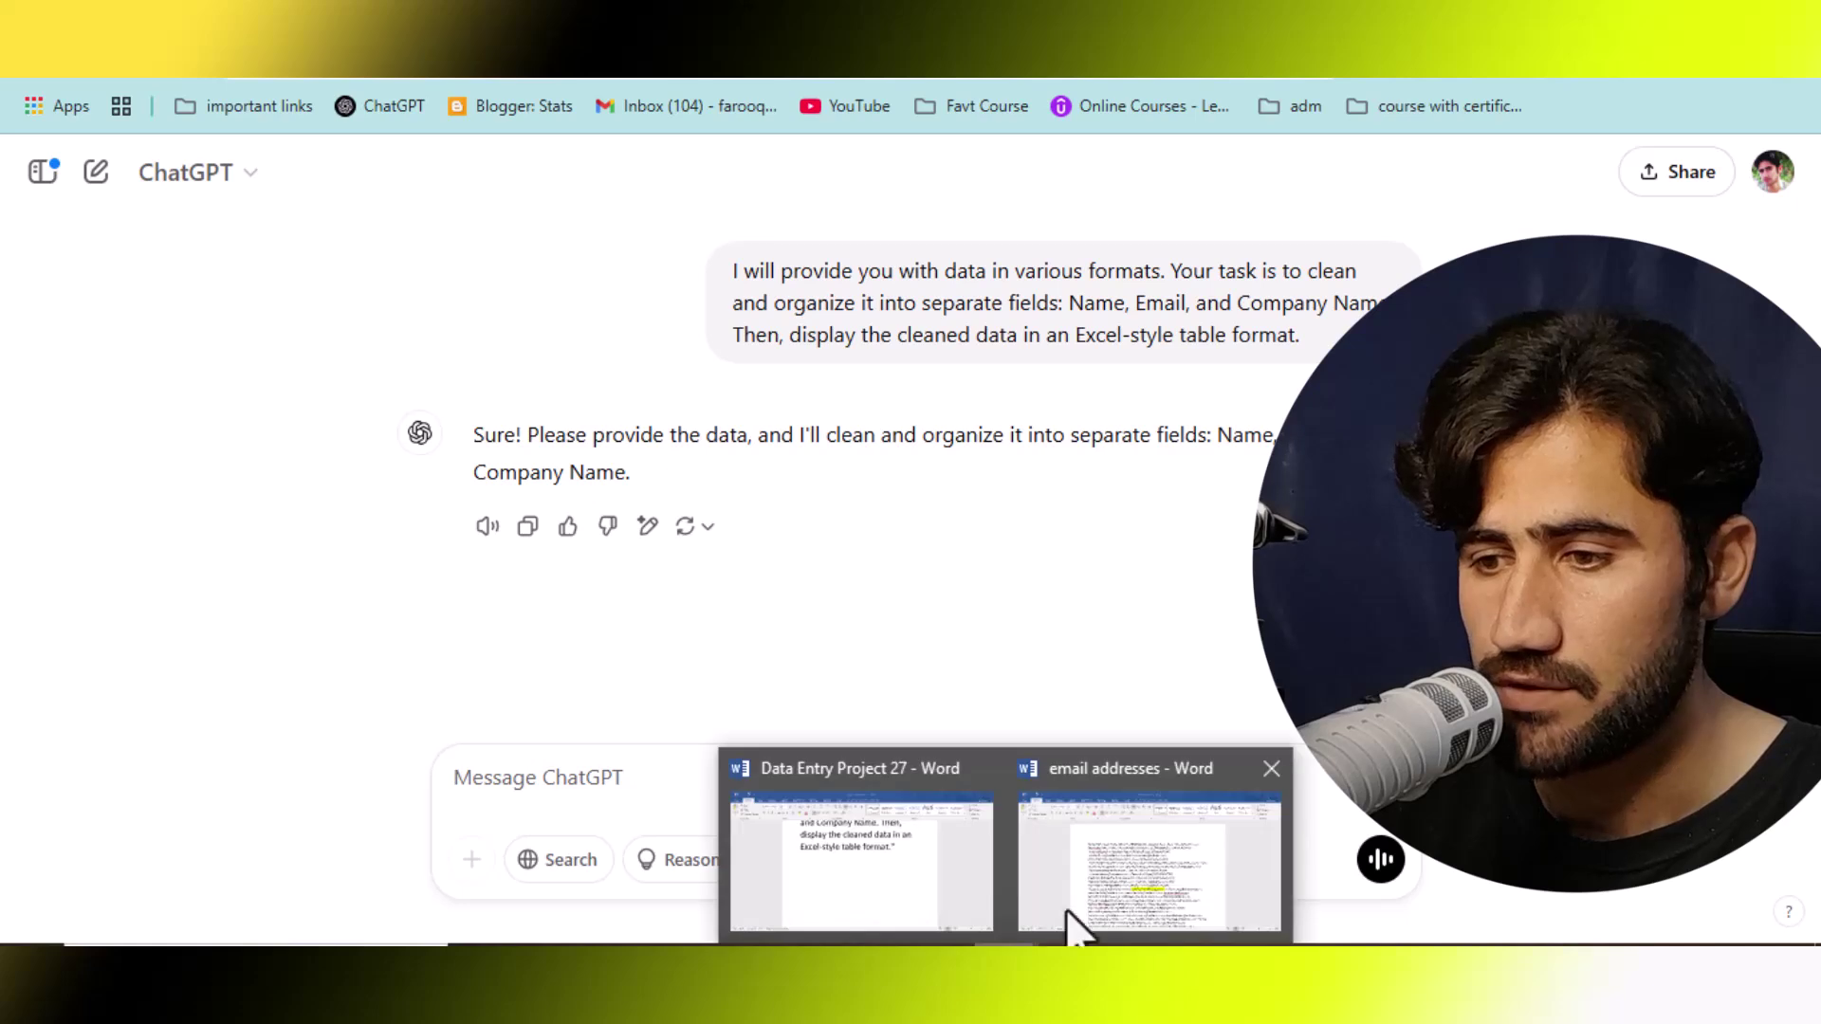
{"action": "left_click", "coordinate": [1109, 901]}
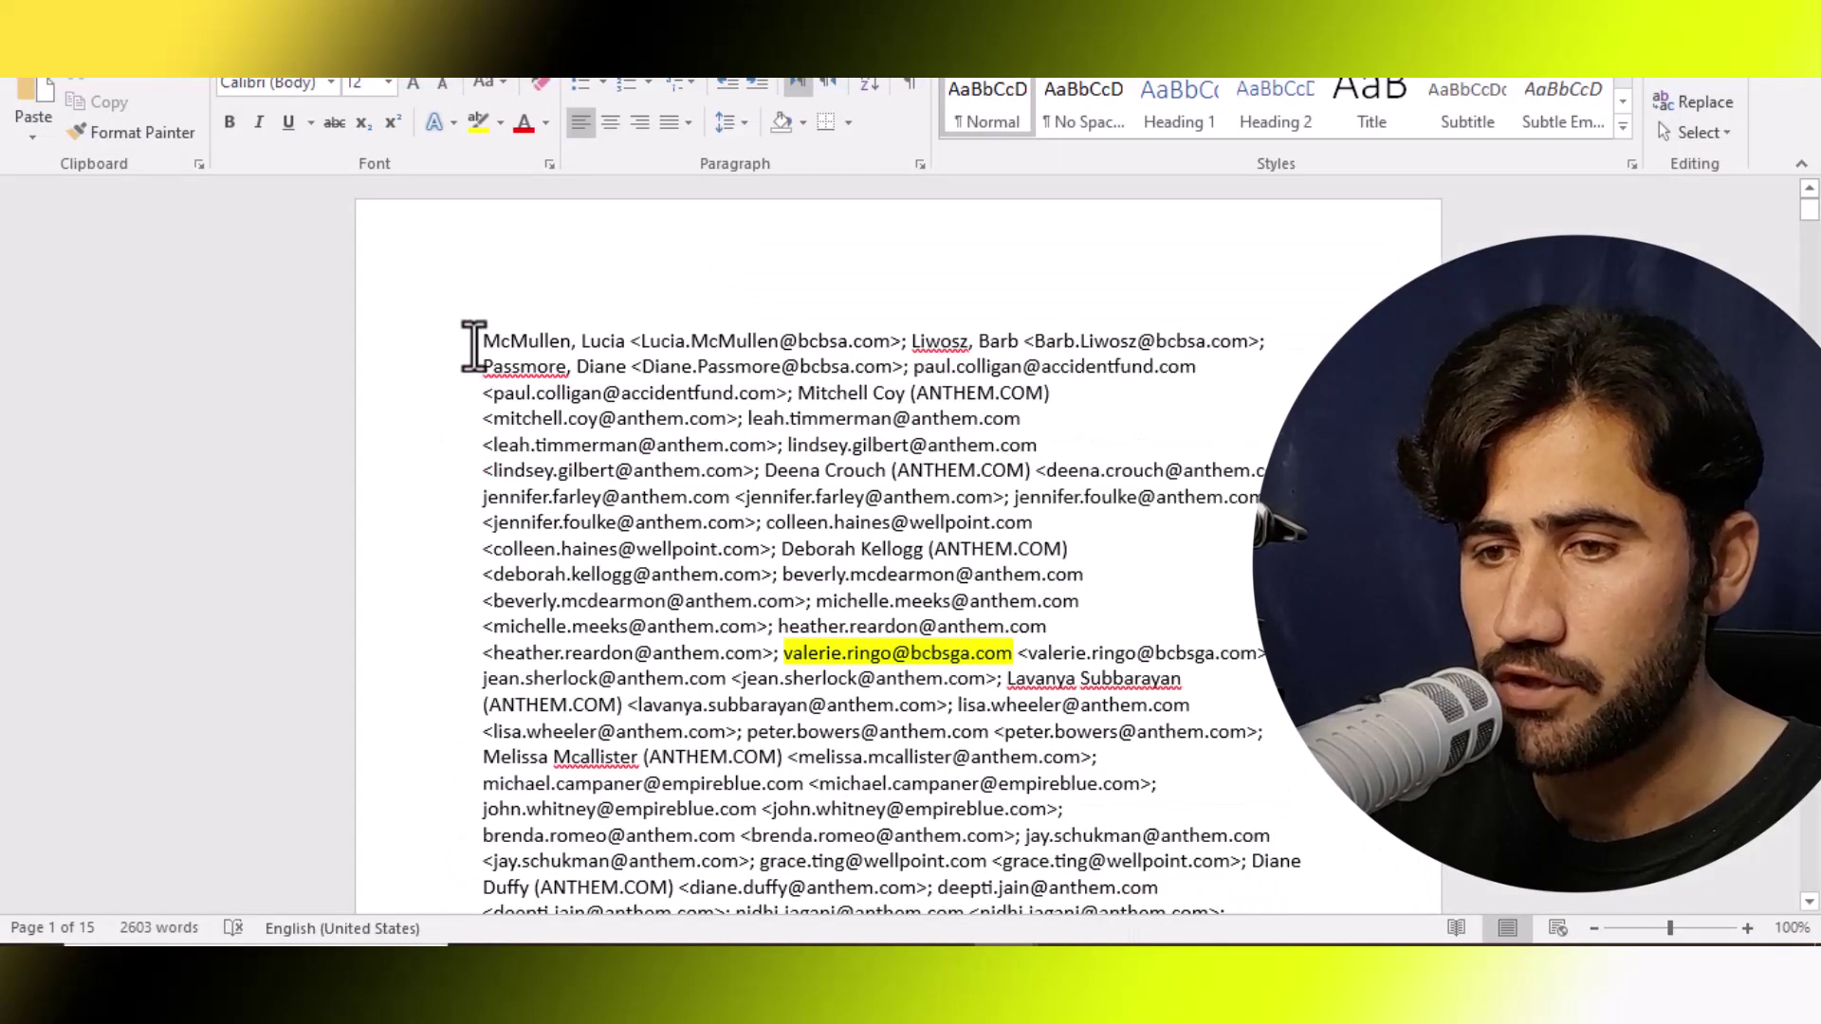
{"action": "left_click_drag", "start_coordinate": [479, 352], "coordinate": [1317, 882]}
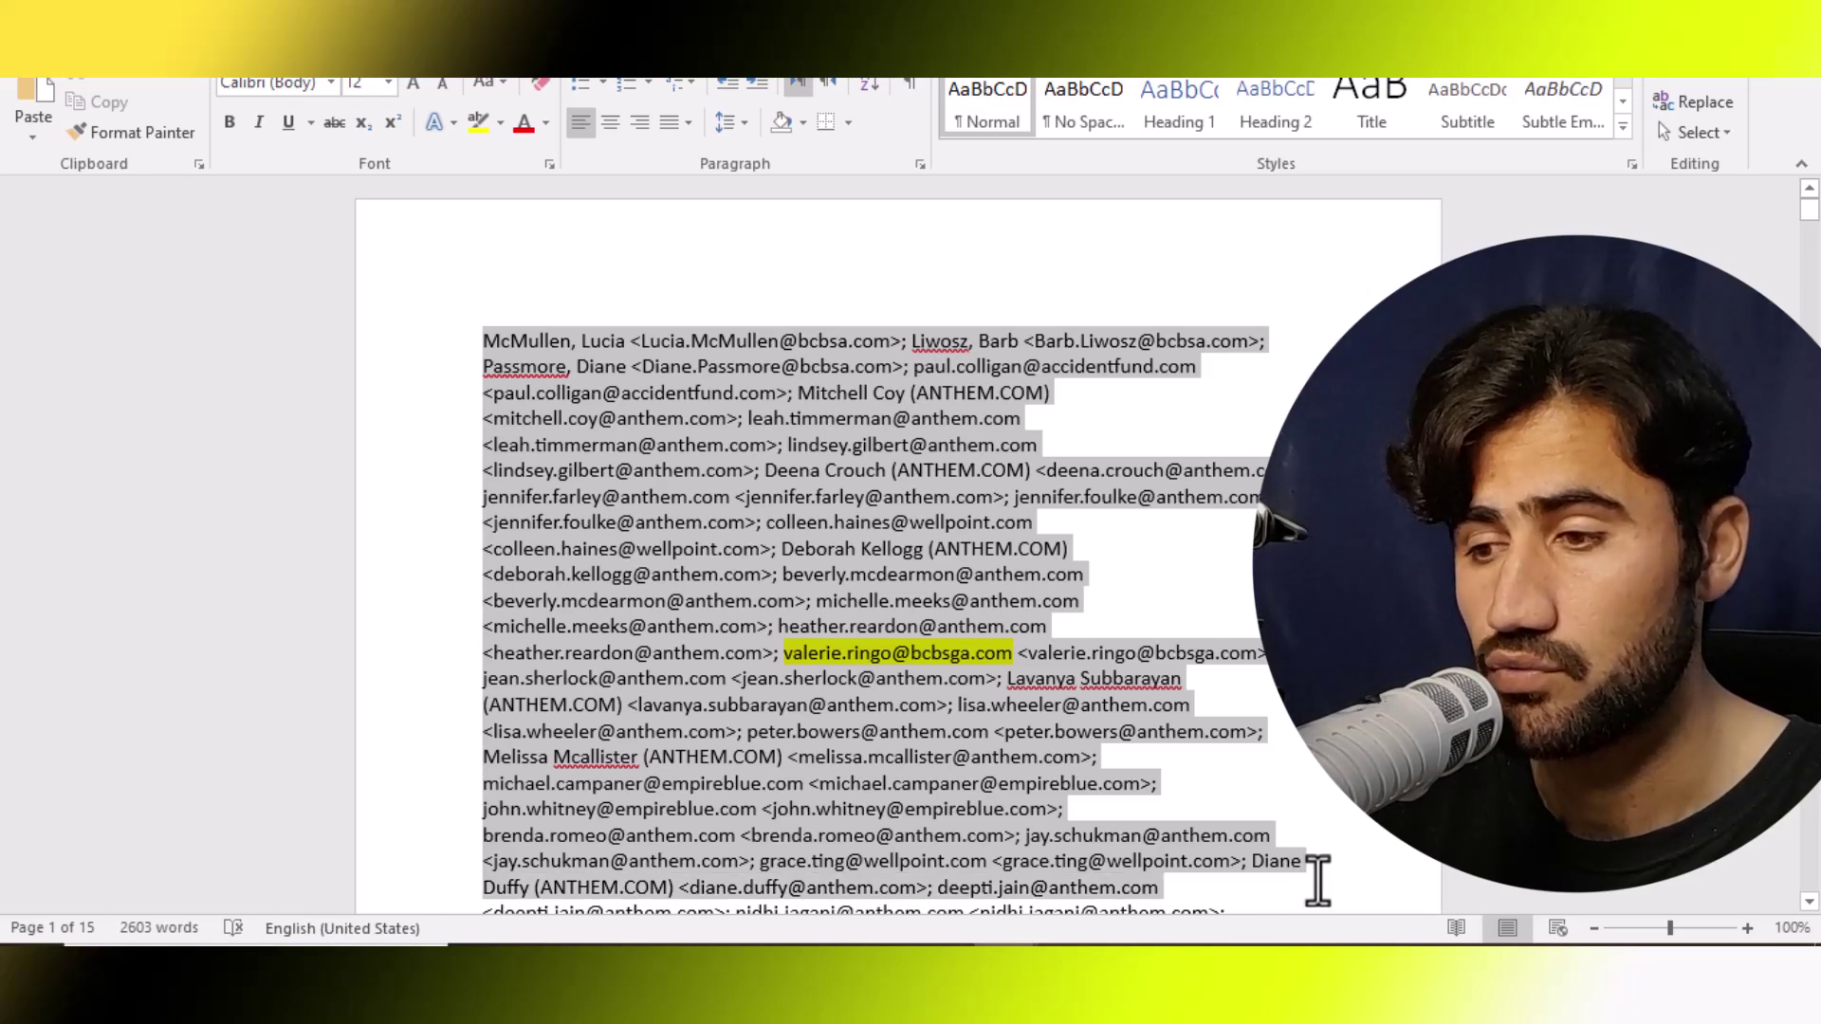
{"action": "left_click_drag", "start_coordinate": [1317, 882], "coordinate": [1317, 882]}
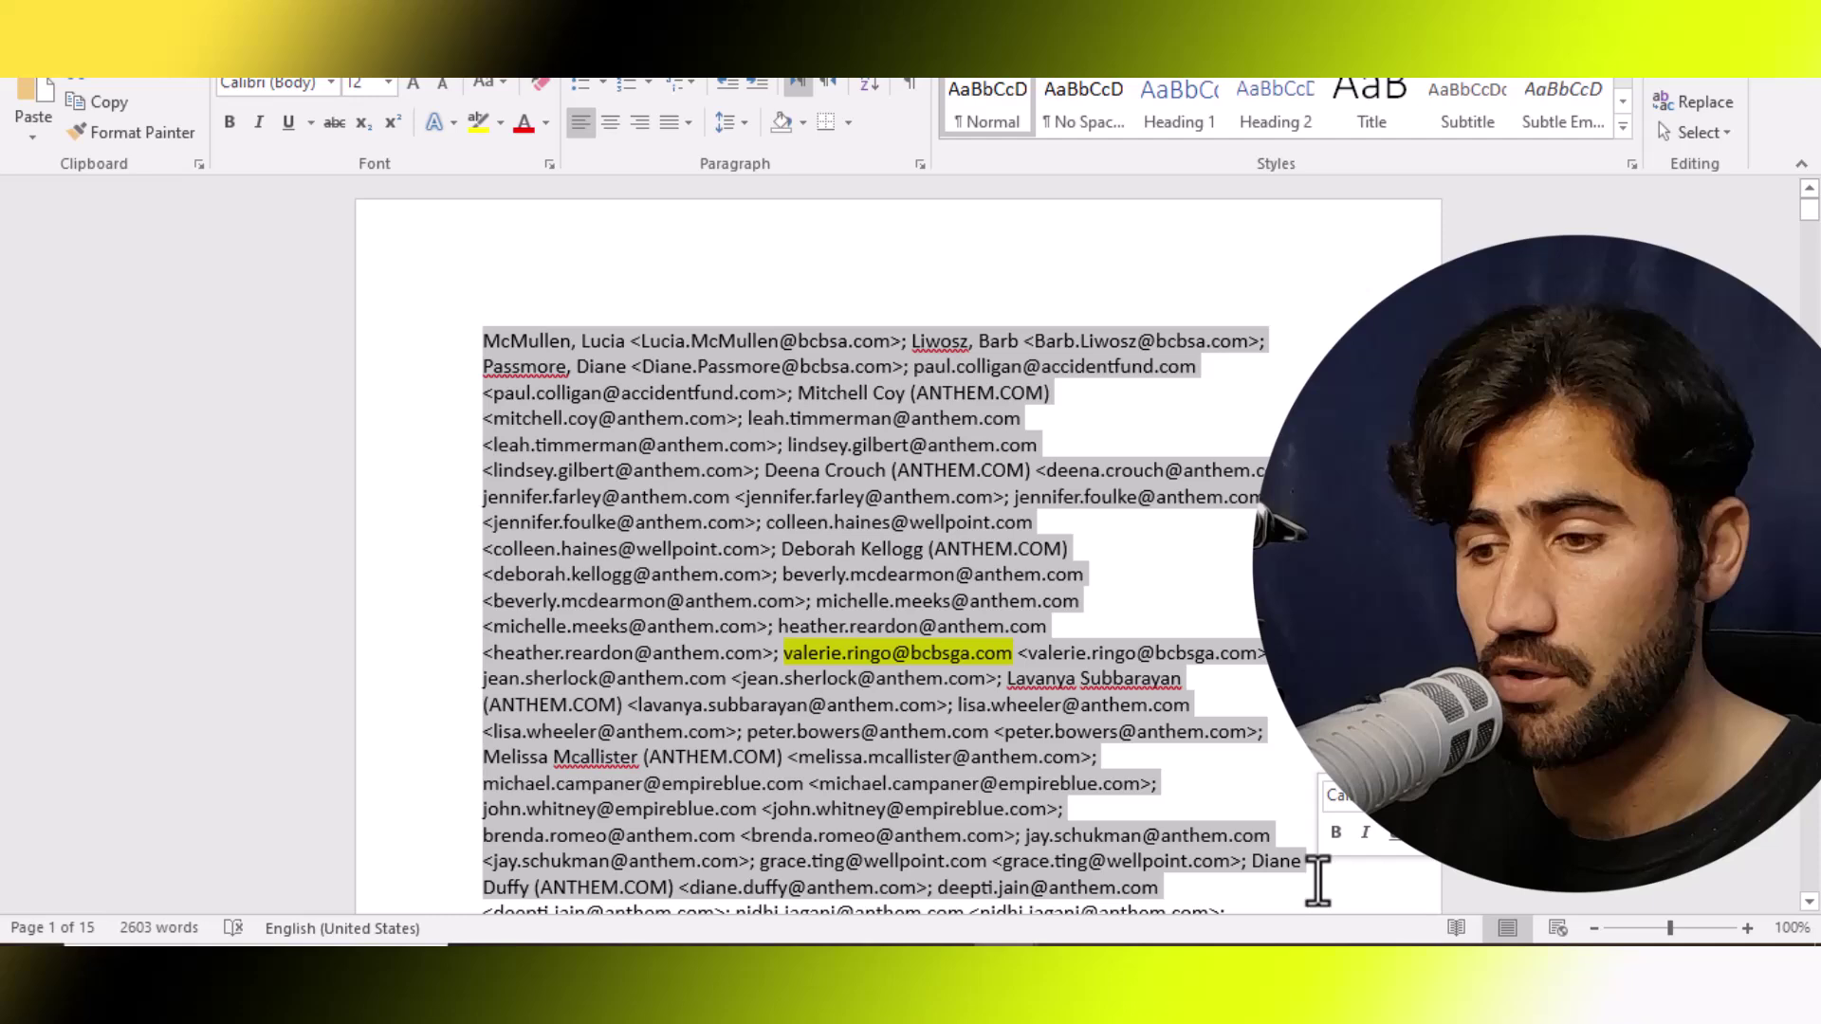
{"action": "right_click", "coordinate": [711, 512]}
{"action": "left_click", "coordinate": [754, 567]}
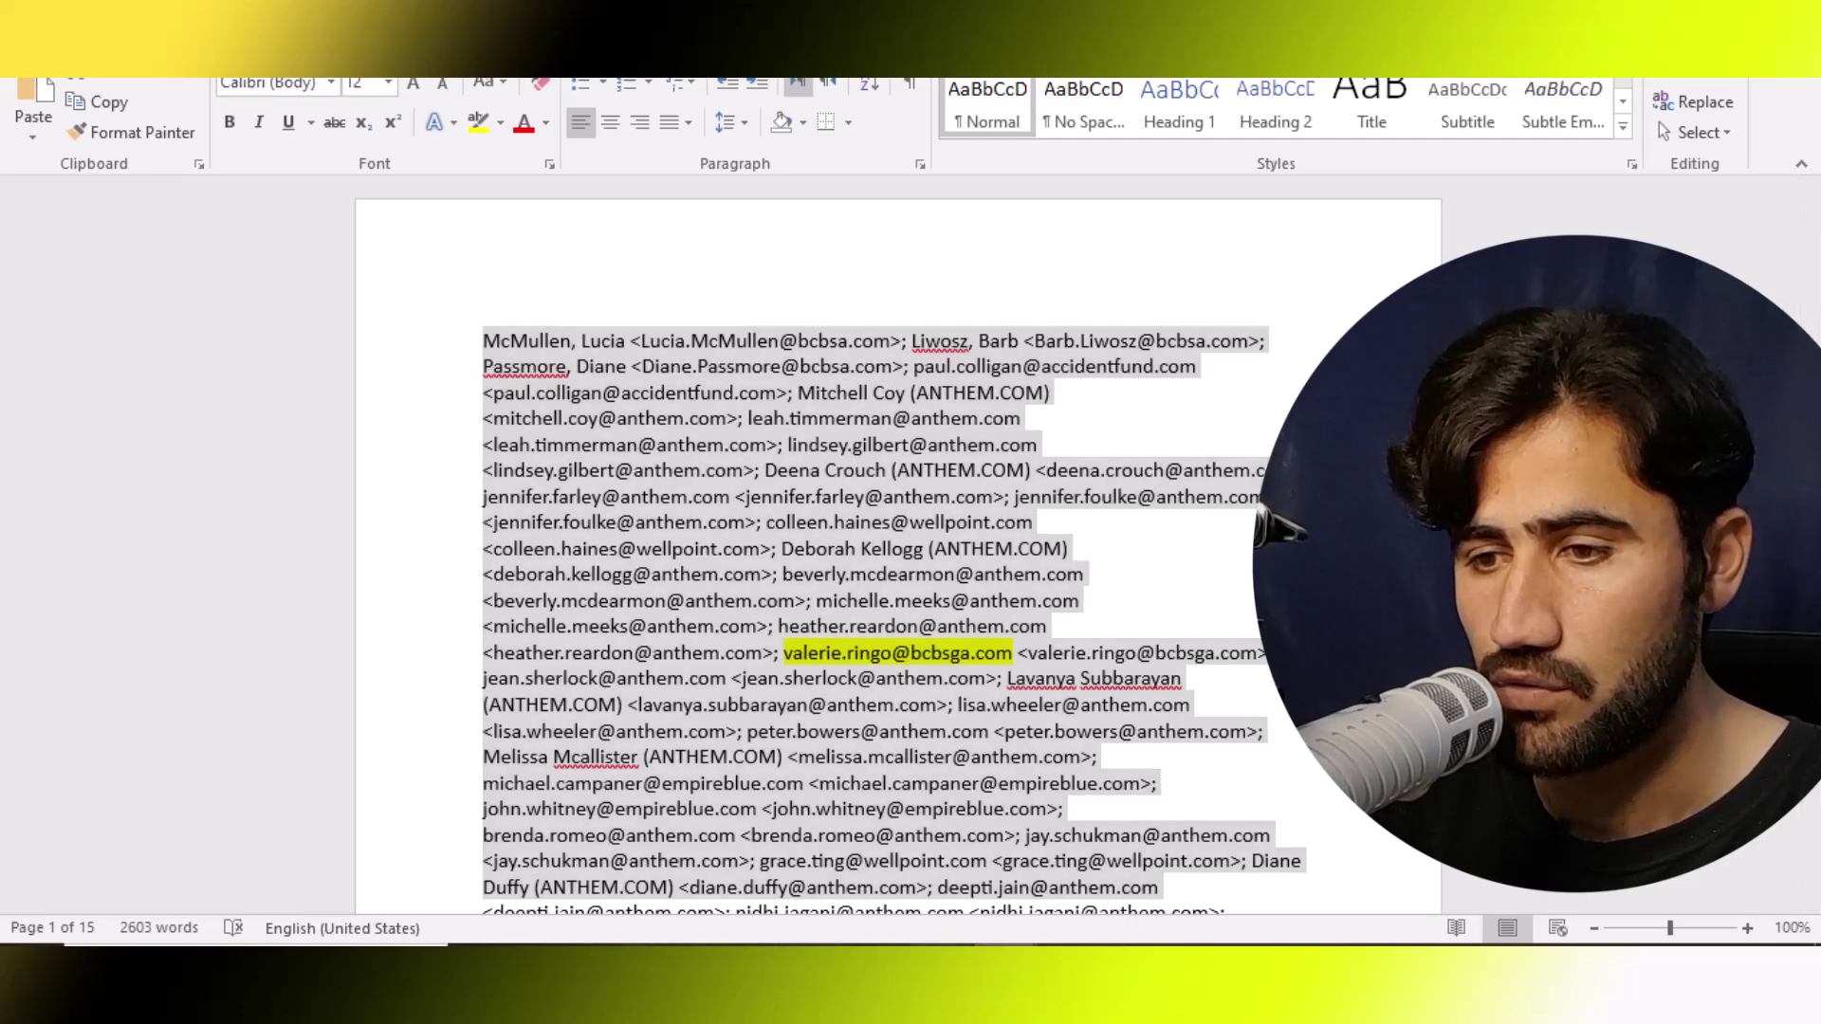
Step: Switch back to ChatGPT, paste the copied contact text as a new message, and send it
{"action": "key", "text": "alt+Tab"}
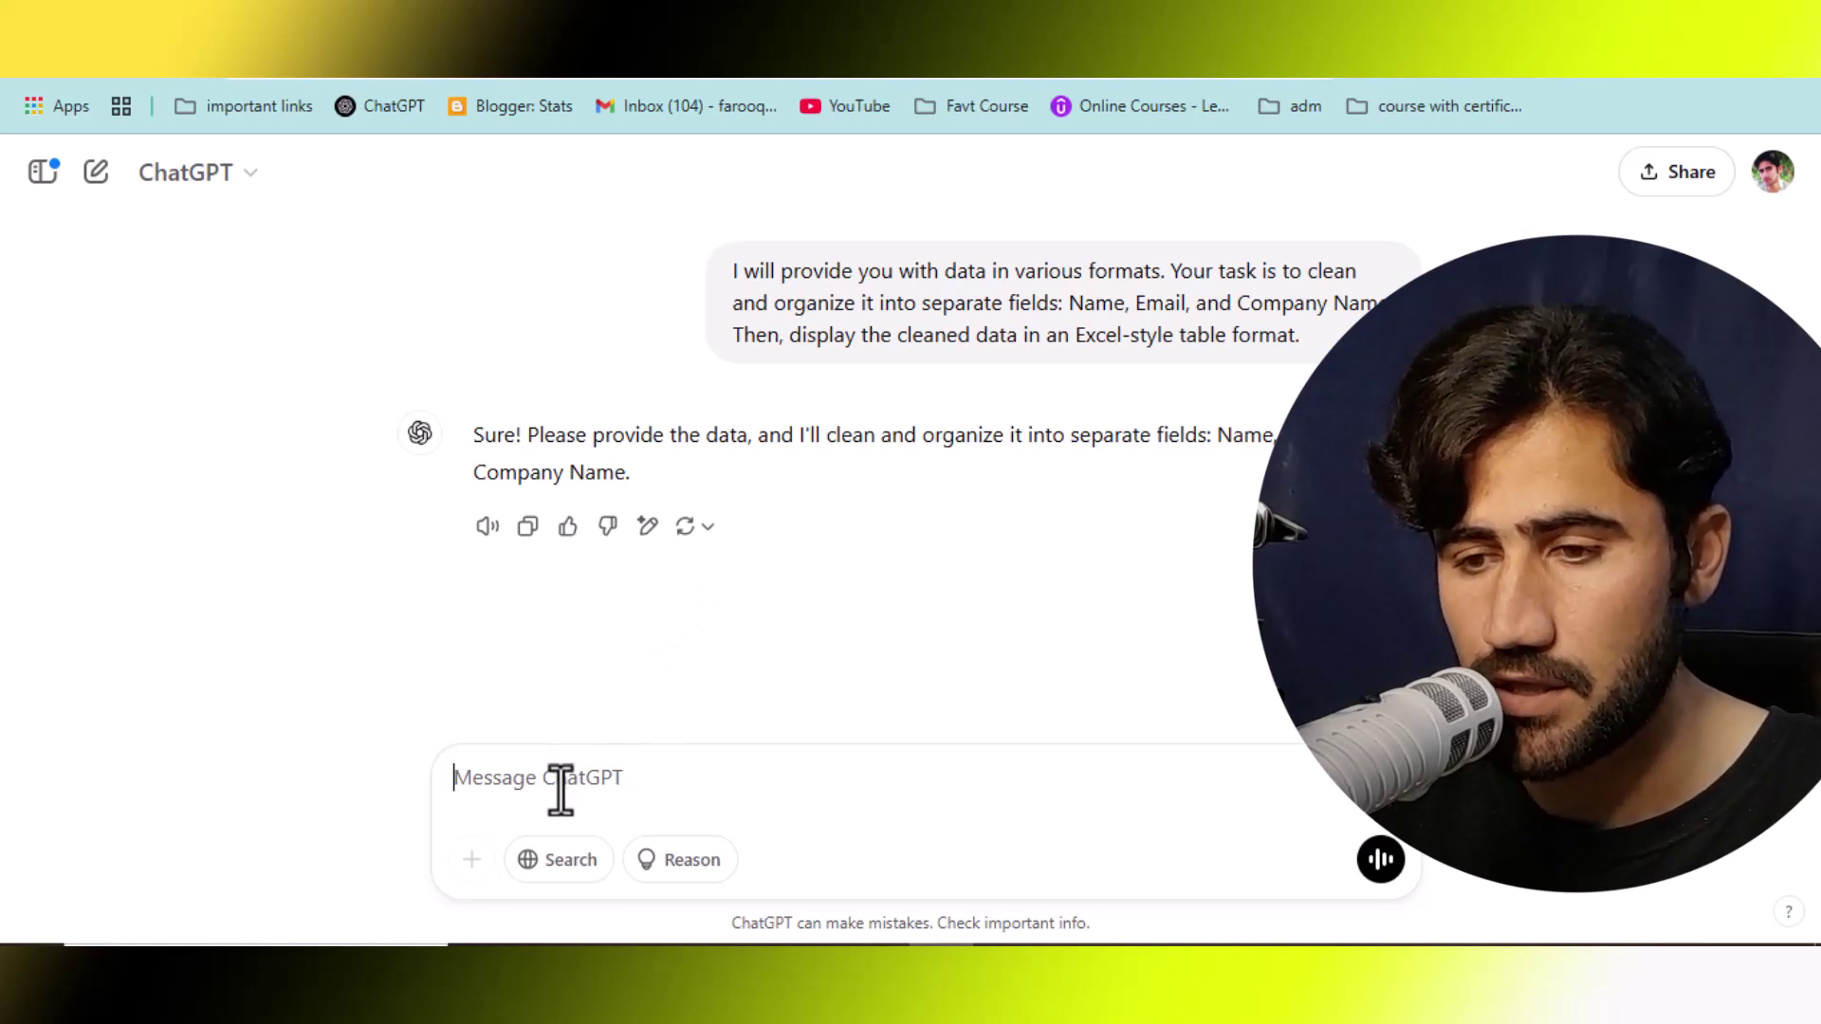
{"action": "key", "text": "ctrl+v"}
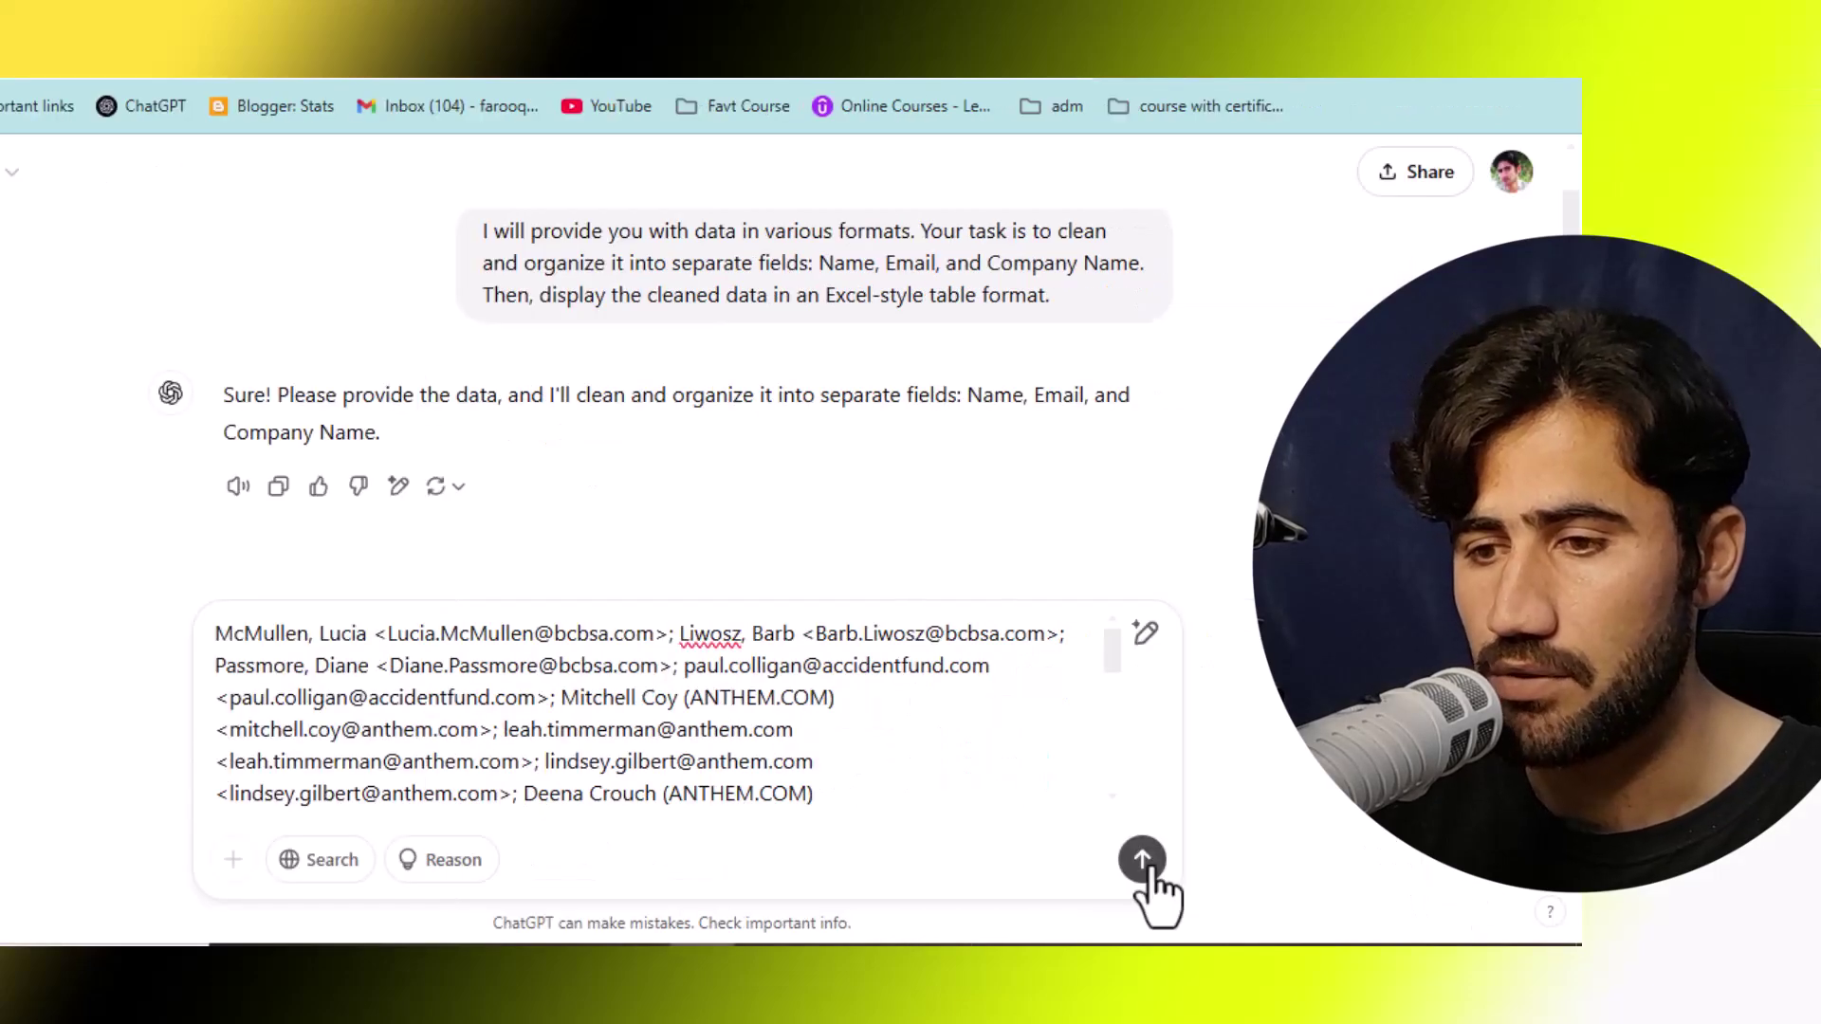
{"action": "left_click", "coordinate": [1145, 865]}
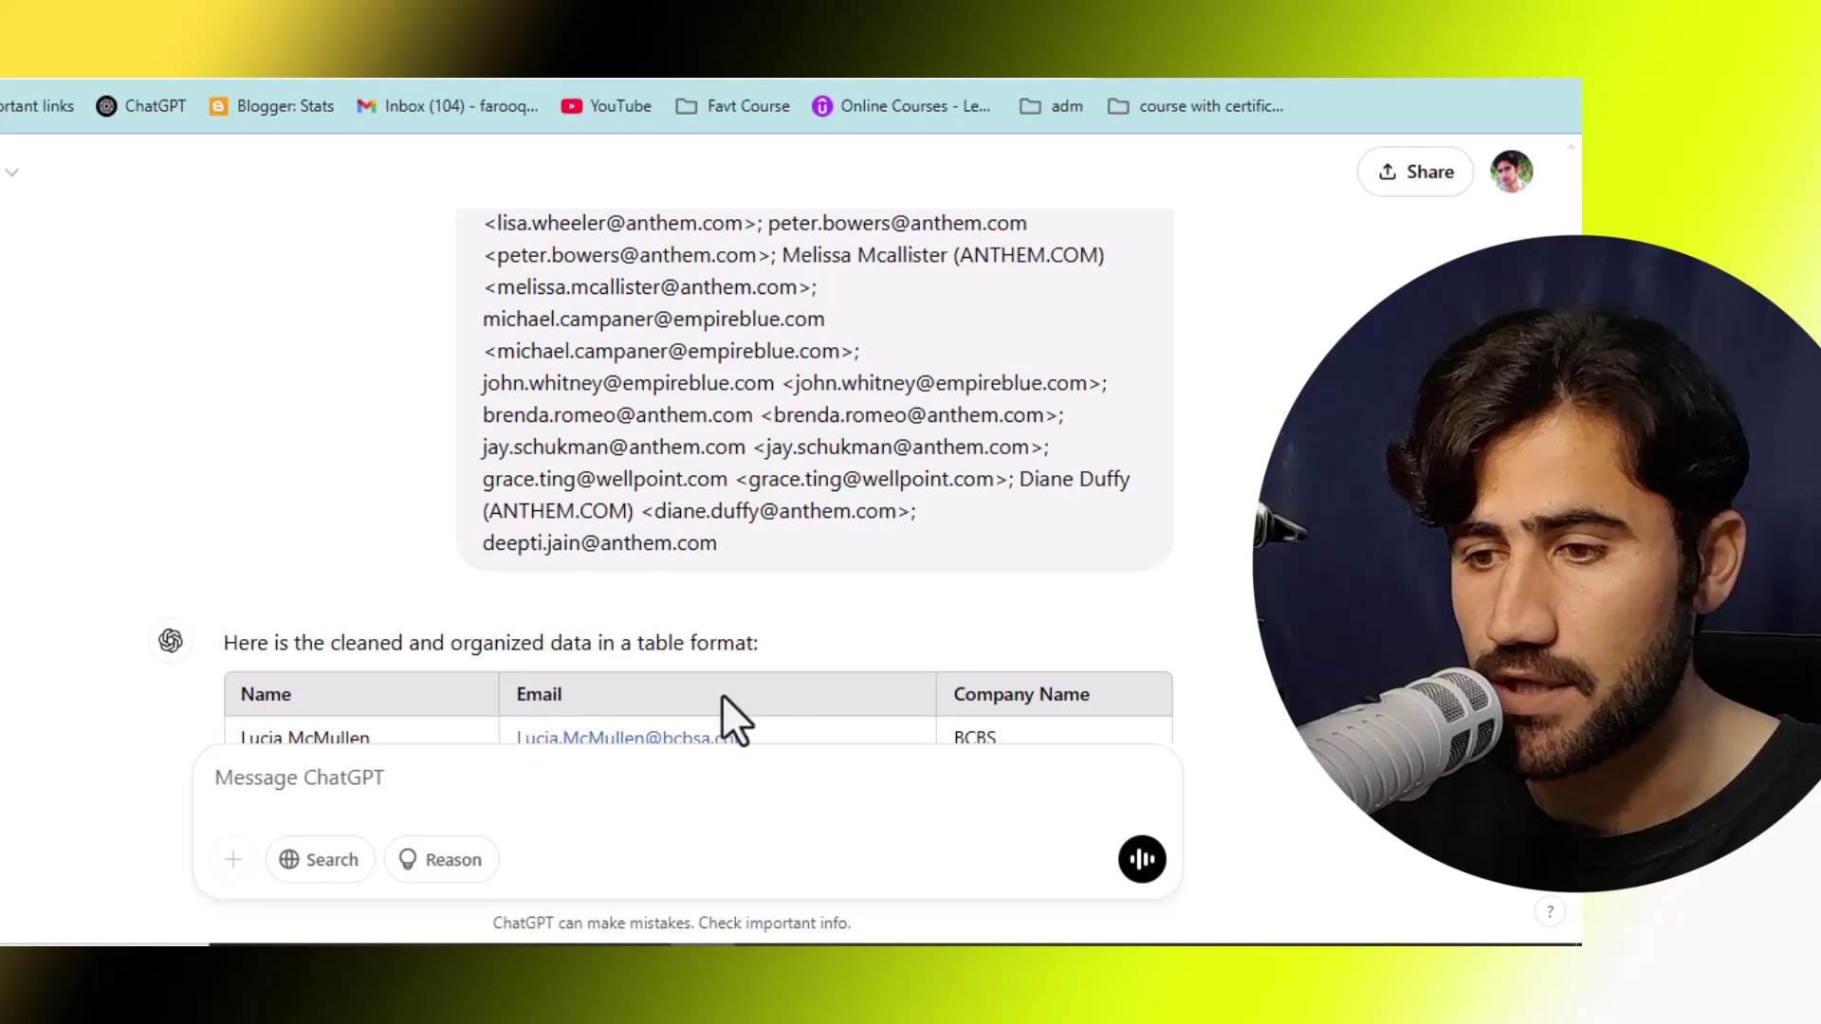
Step: Review the Name, Email, and Company Name rows of the generated table
{"action": "scroll", "coordinate": [697, 474], "scroll_direction": "down", "scroll_amount": 10}
{"action": "scroll", "coordinate": [697, 474], "scroll_direction": "up", "scroll_amount": 7}
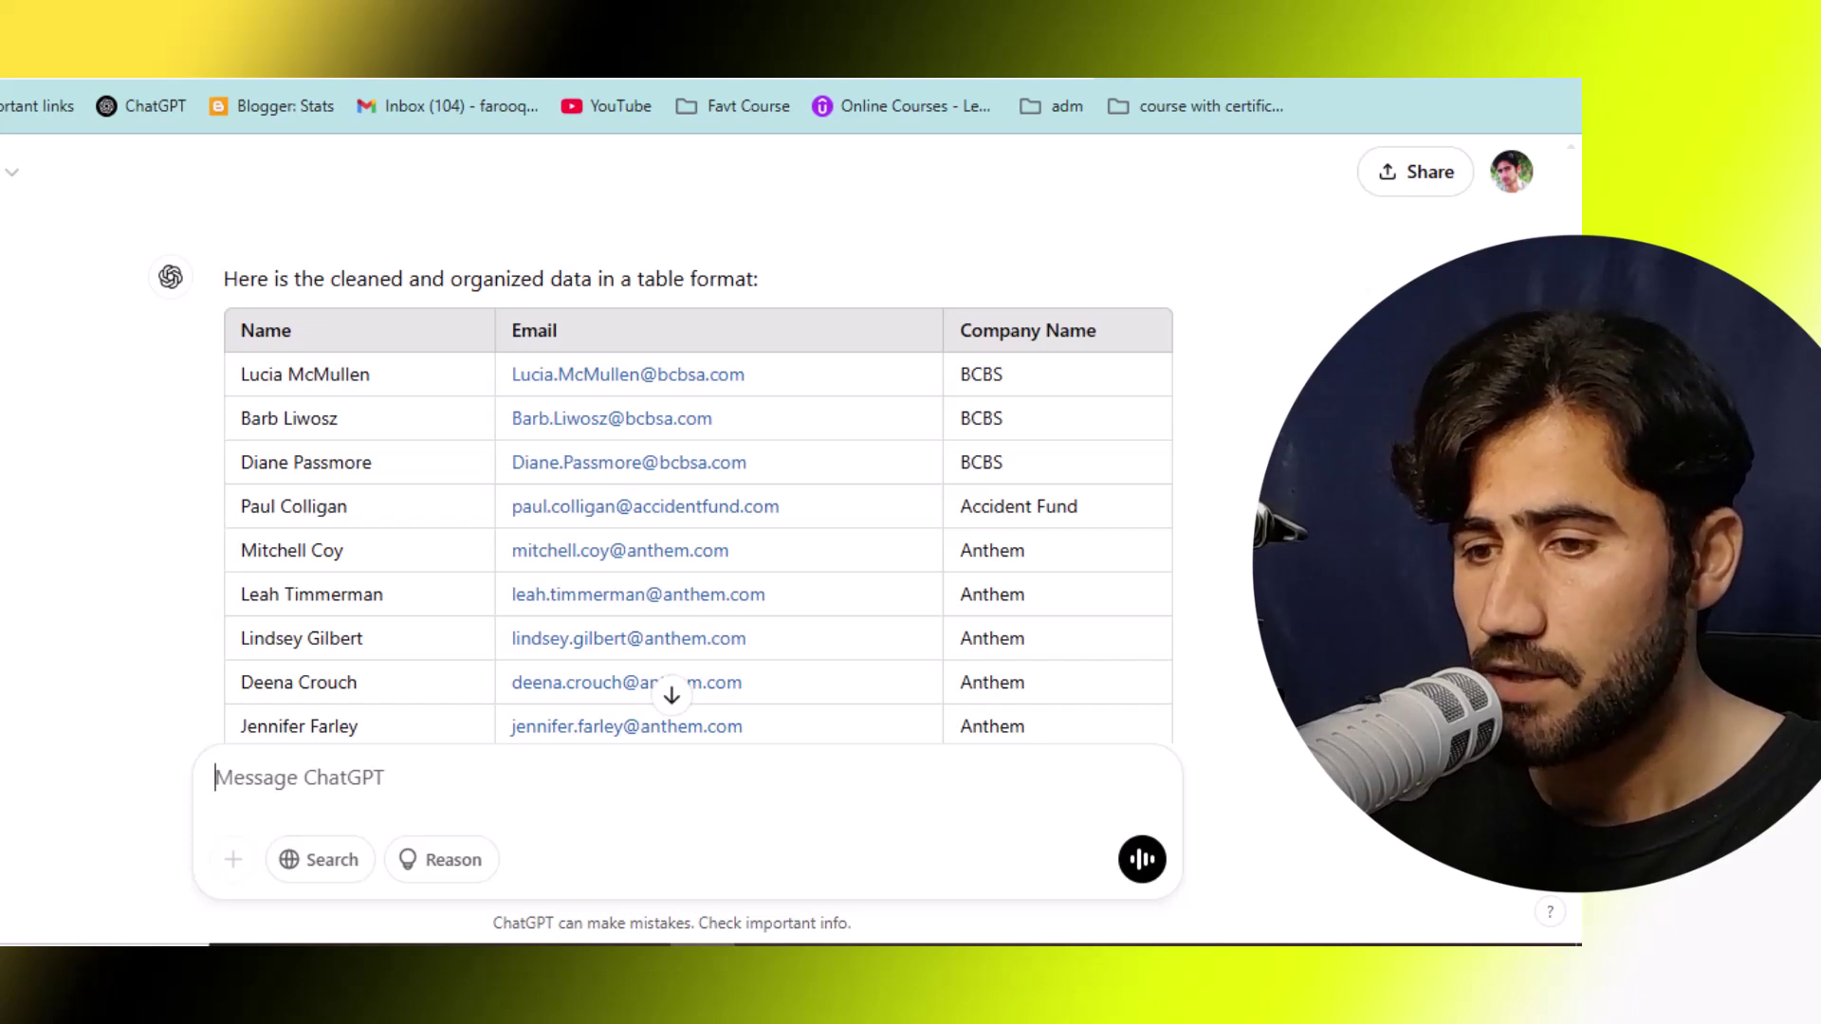
{"action": "scroll", "coordinate": [697, 474], "scroll_direction": "down", "scroll_amount": 4}
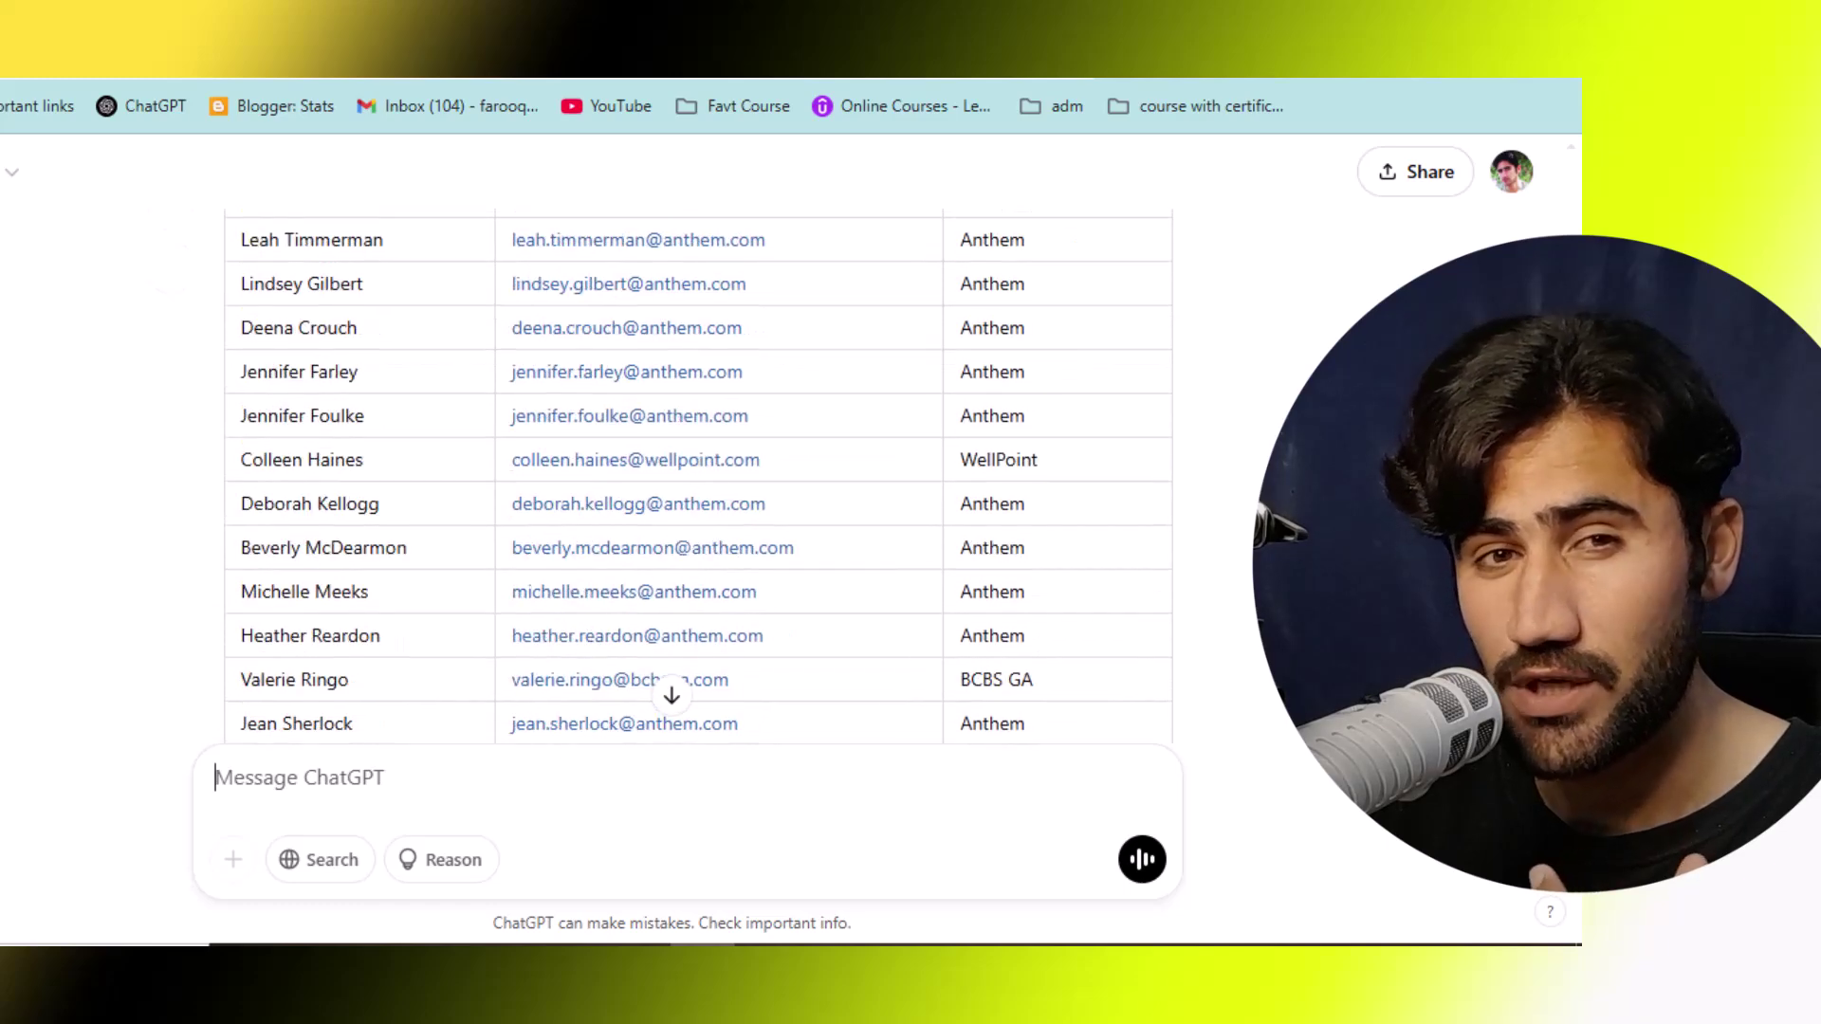
Step: Copy the entire generated Name, Email, and Company Name table from ChatGPT's reply, from the header row to the last contact
{"action": "scroll", "coordinate": [698, 475], "scroll_direction": "down", "scroll_amount": 8}
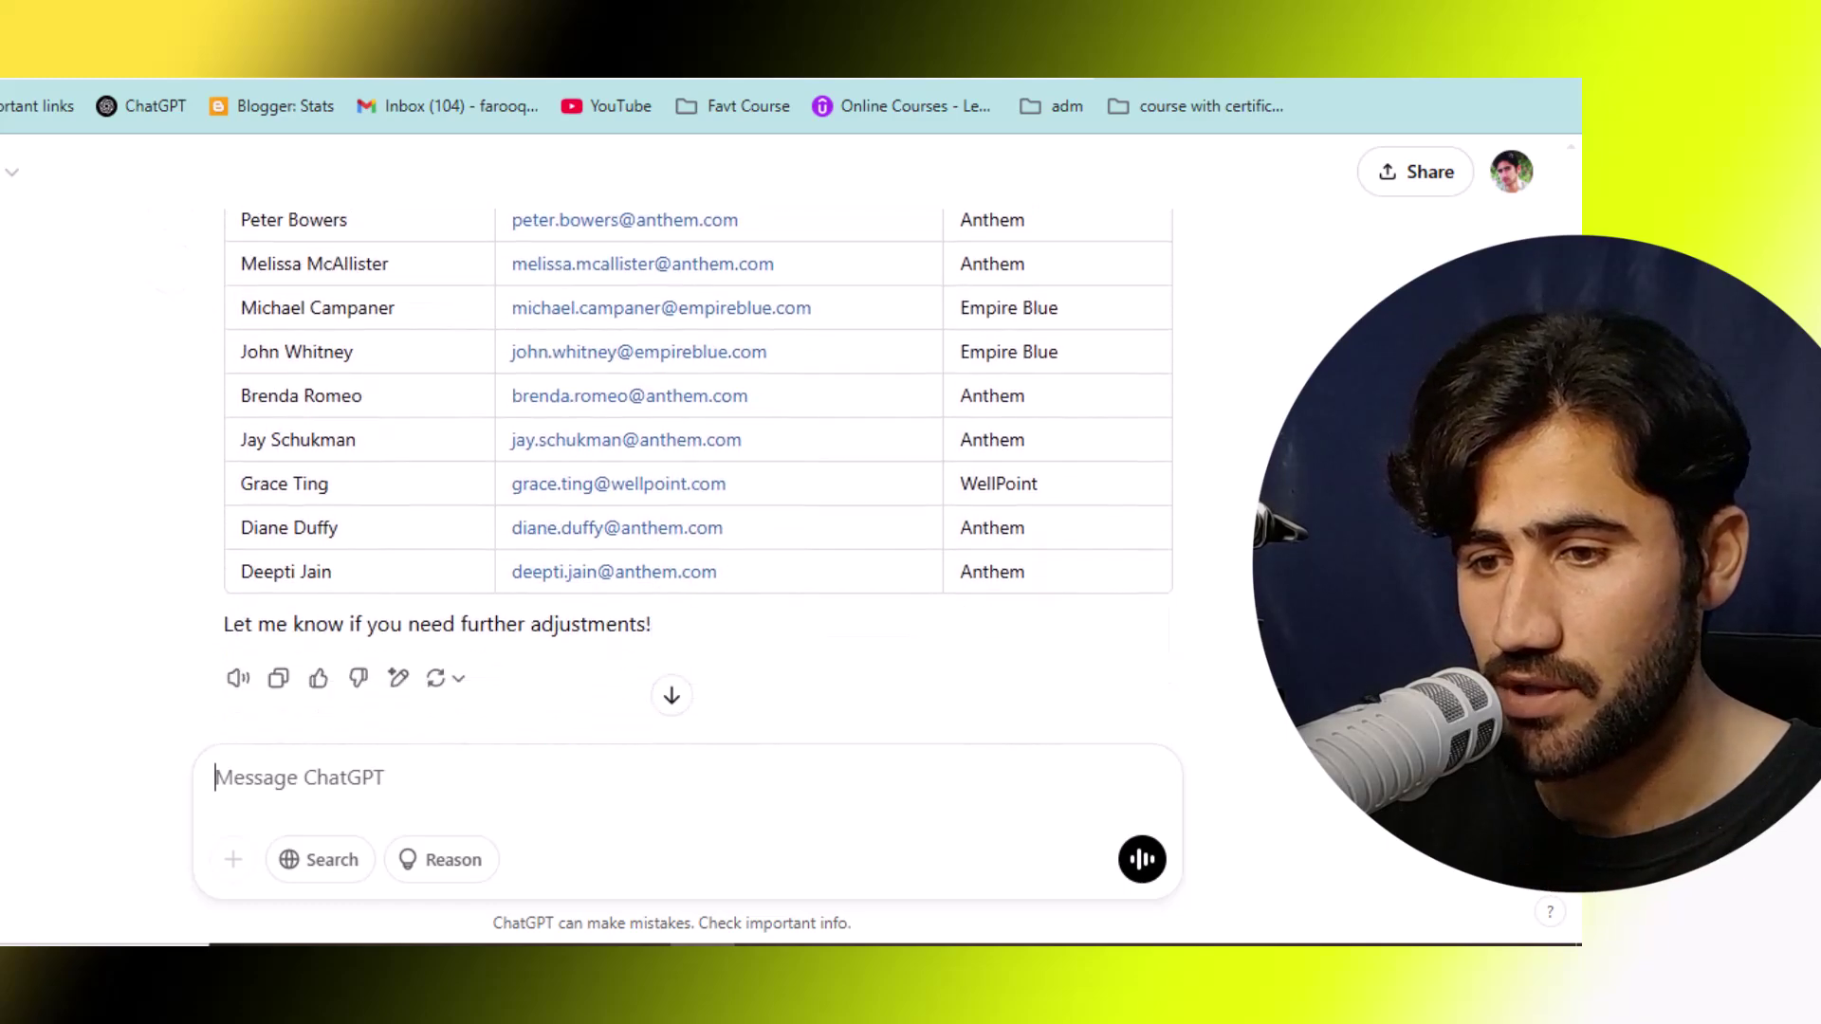
{"action": "scroll", "coordinate": [697, 474], "scroll_direction": "up", "scroll_amount": 10}
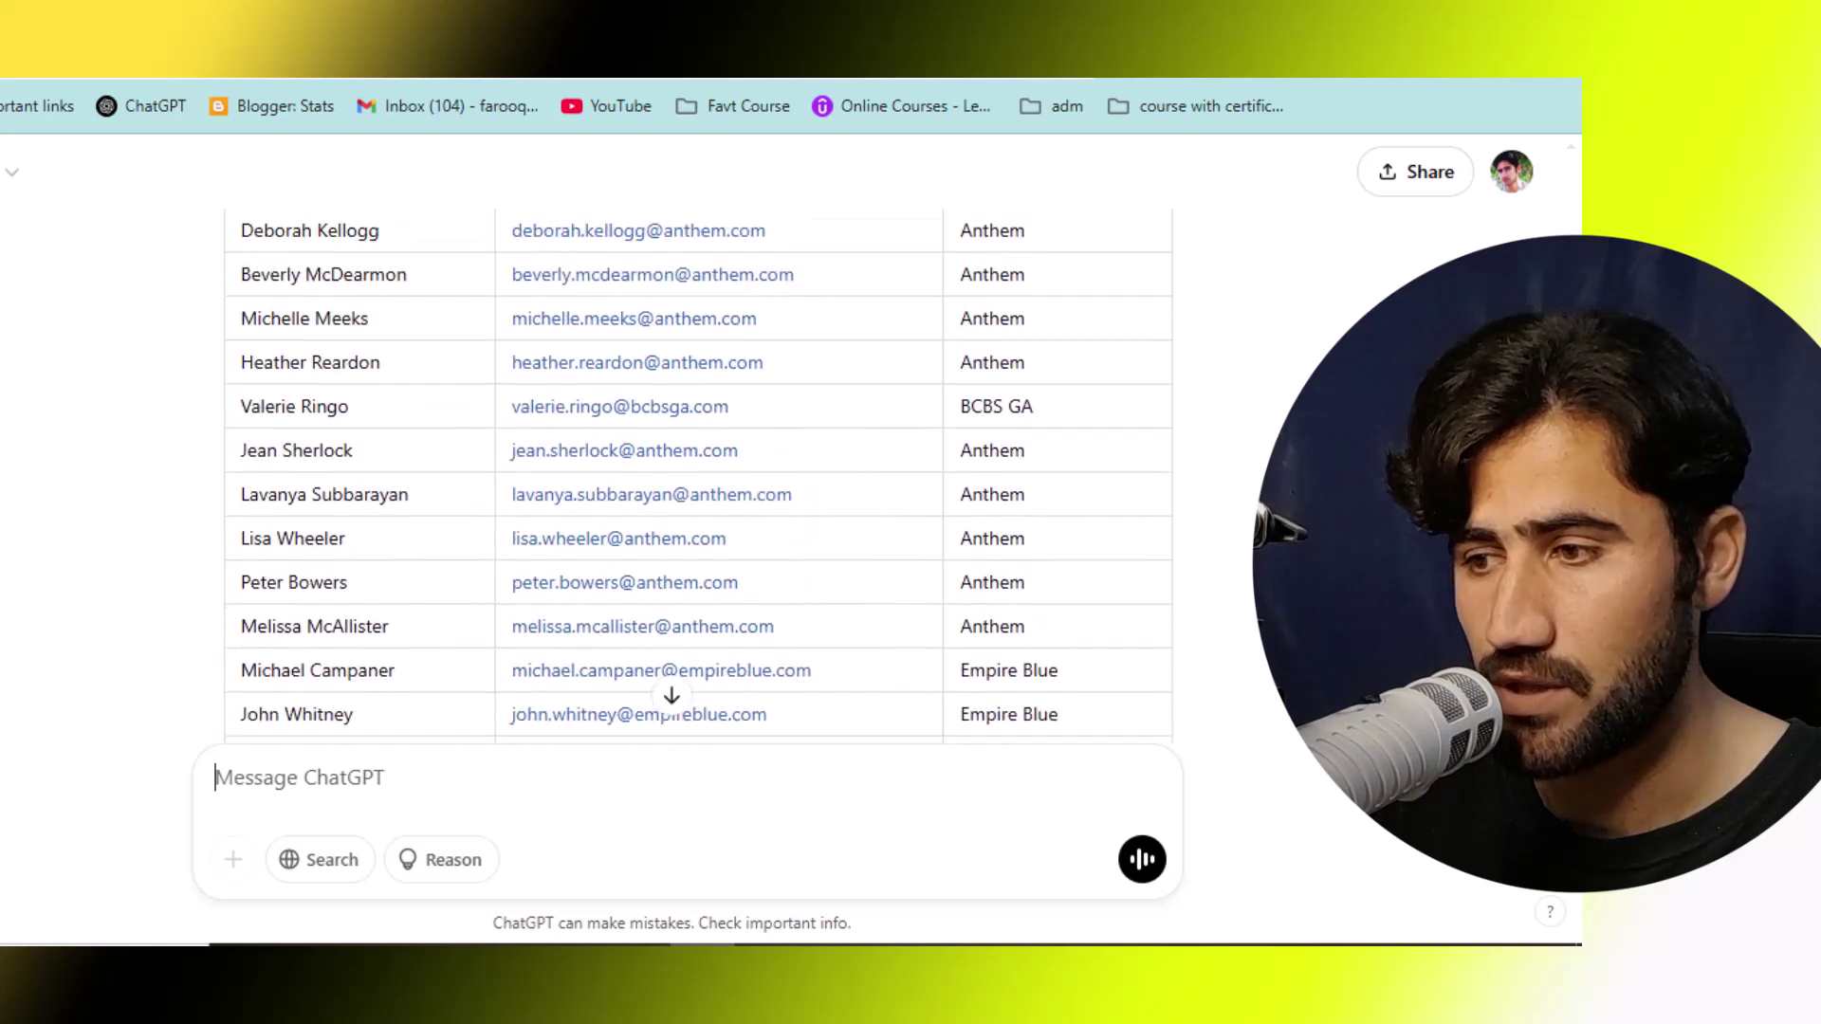
{"action": "scroll", "coordinate": [698, 475], "scroll_direction": "up", "scroll_amount": 1}
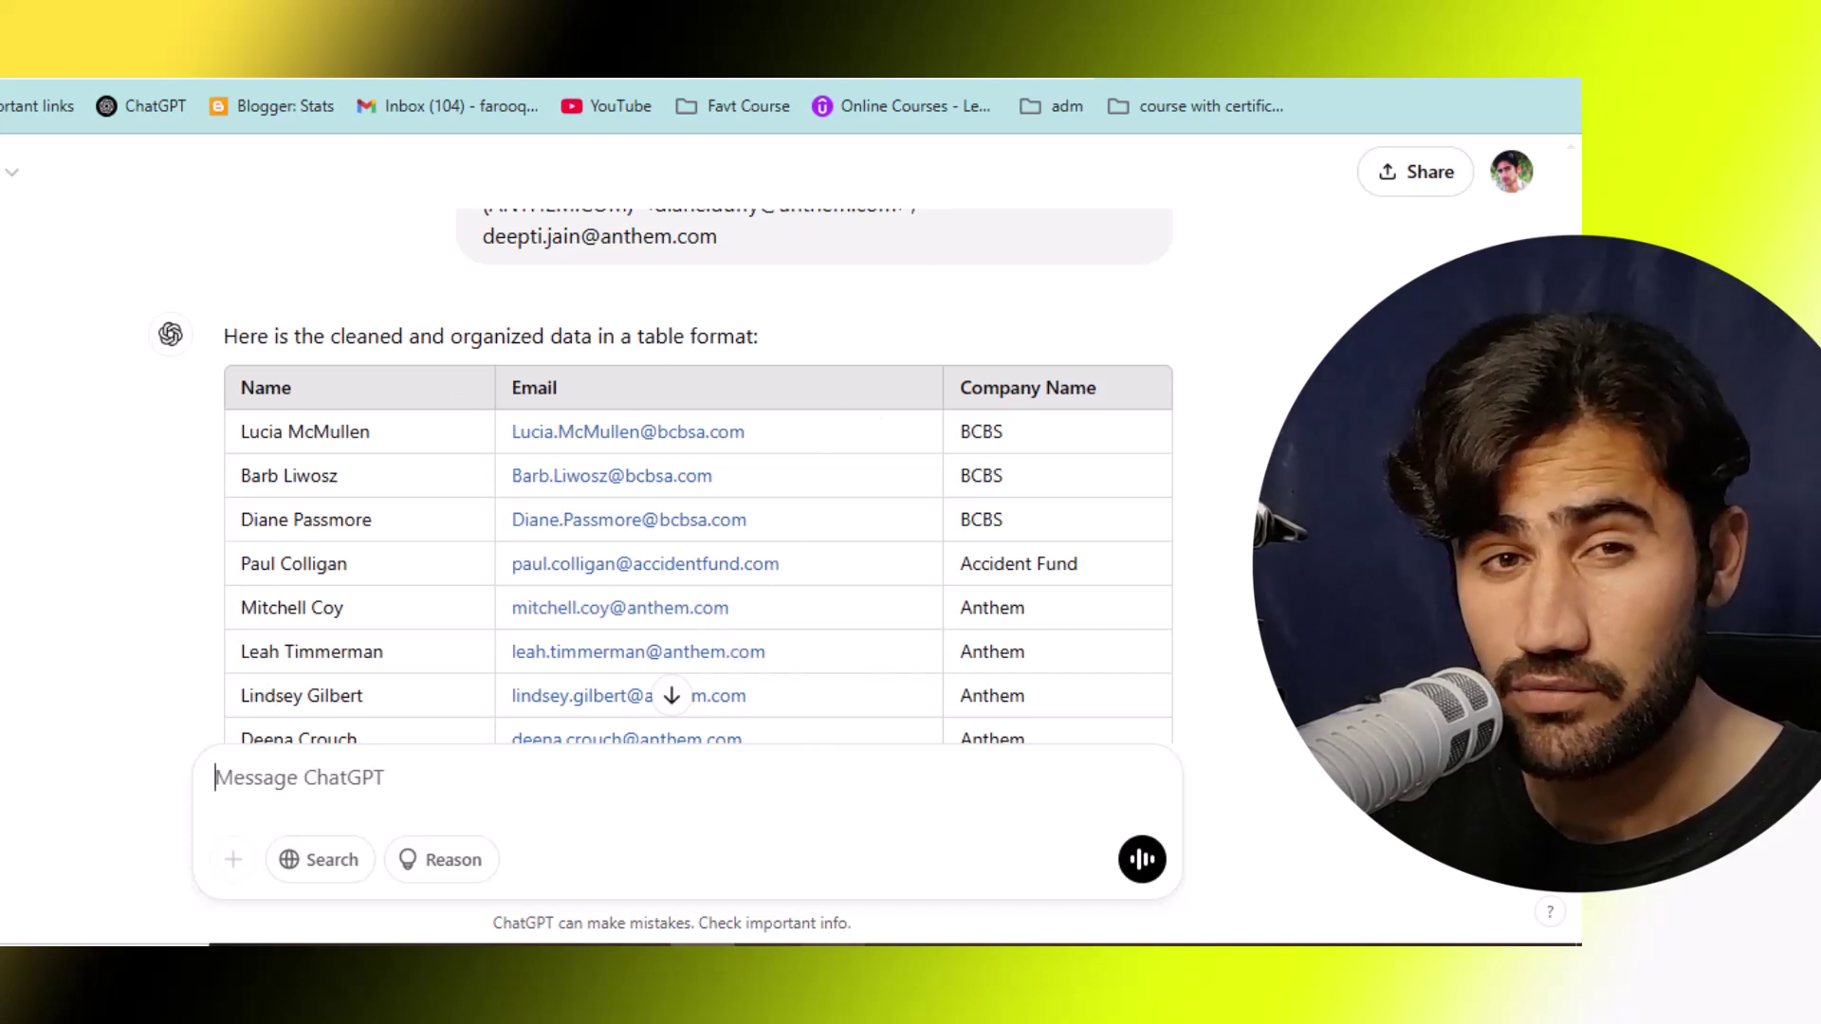
{"action": "left_click", "coordinate": [753, 939]}
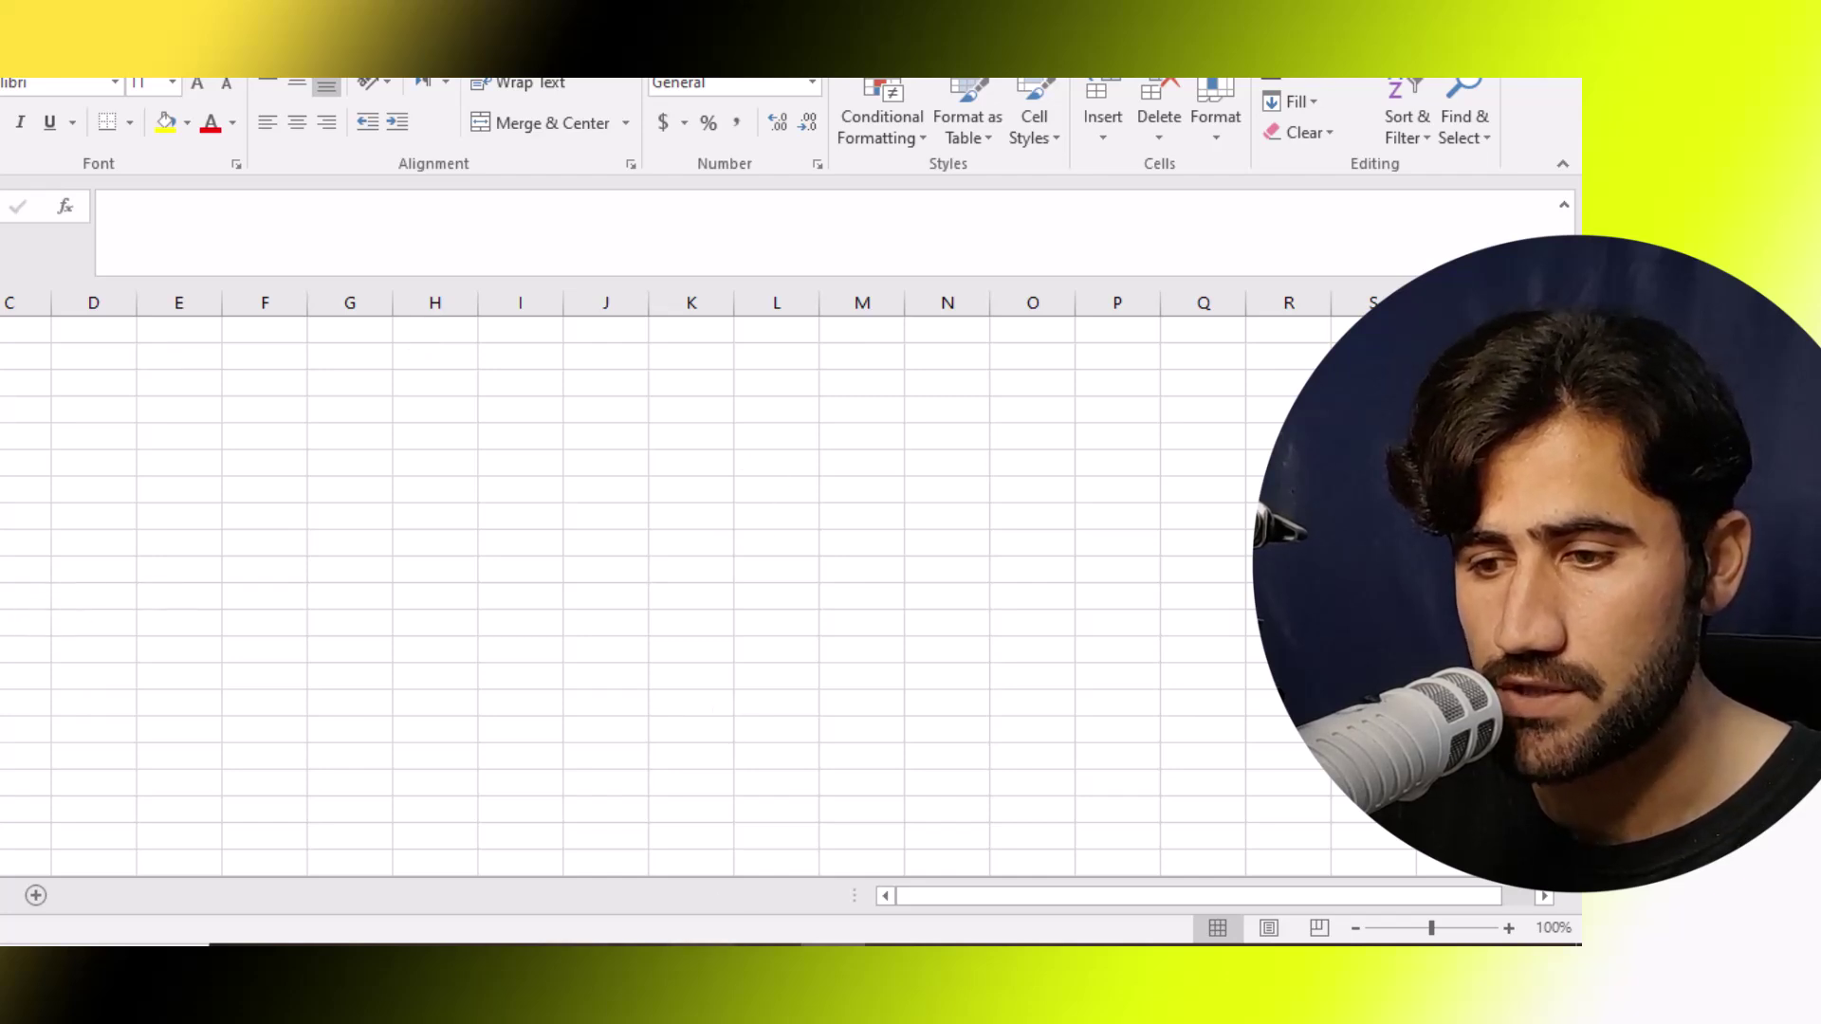
{"action": "left_click", "coordinate": [703, 944]}
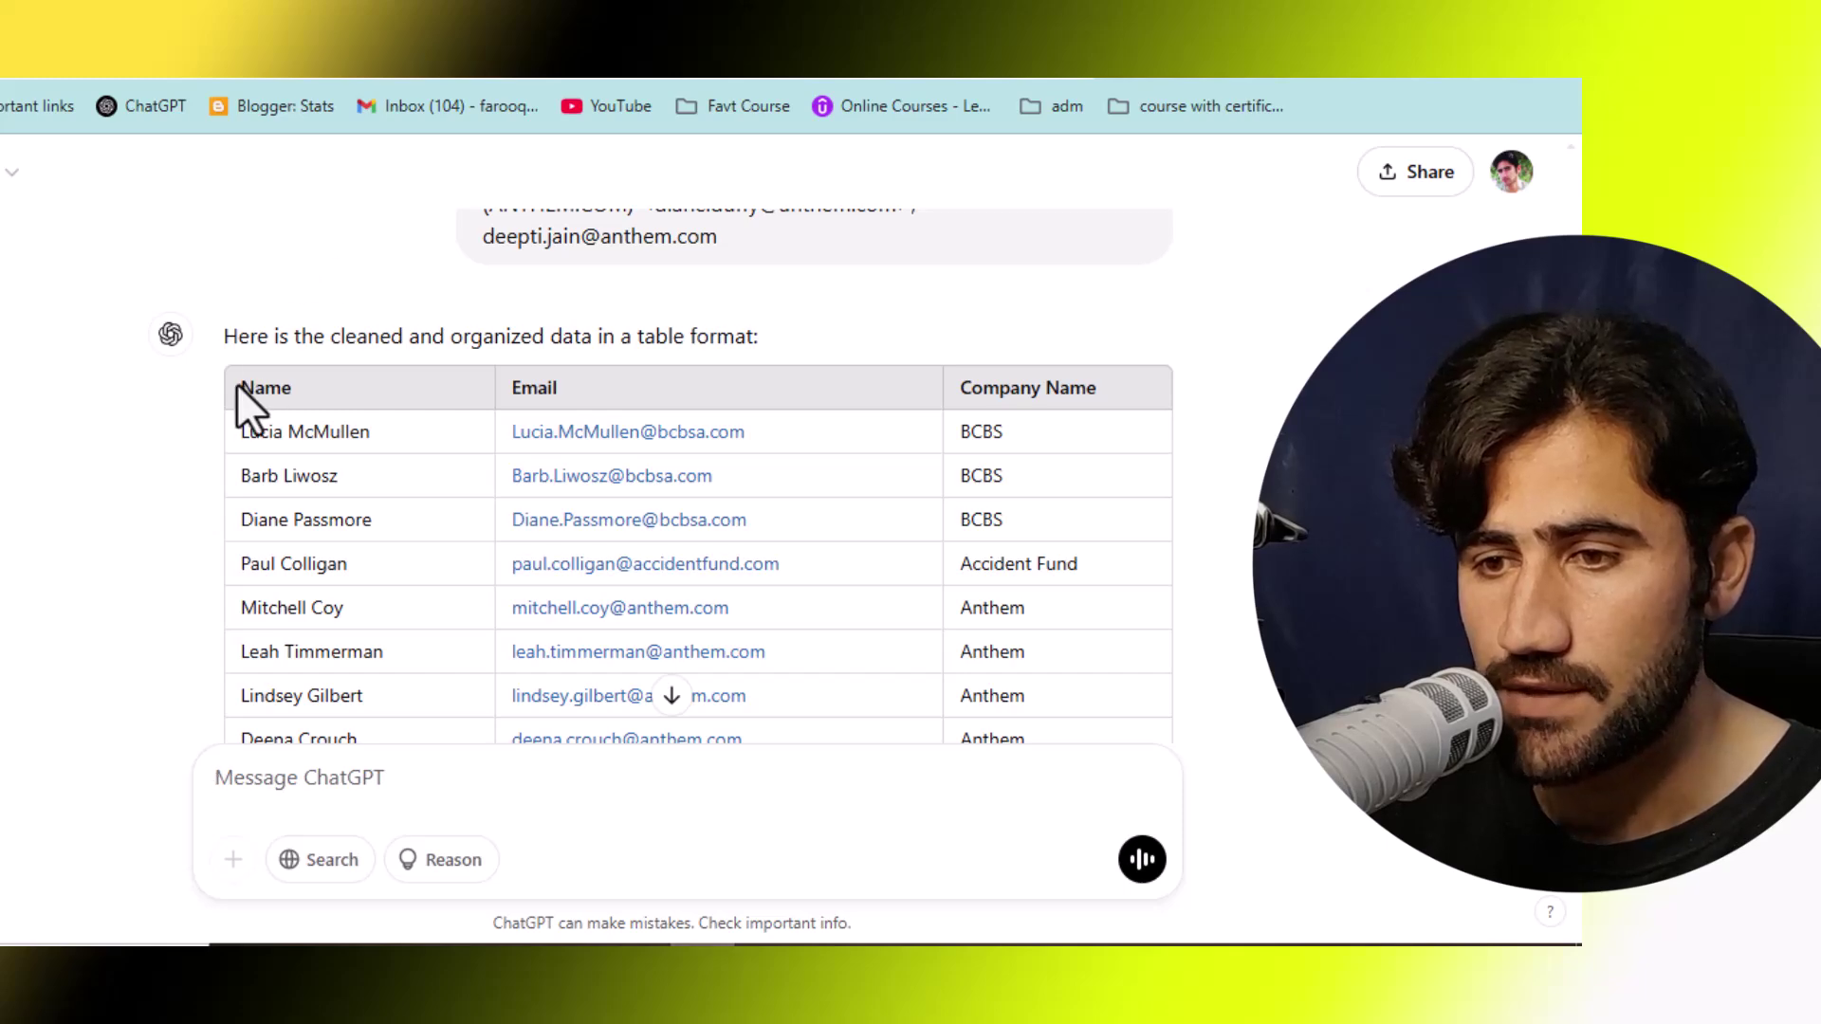
{"action": "left_click_drag", "start_coordinate": [237, 383], "coordinate": [1037, 531]}
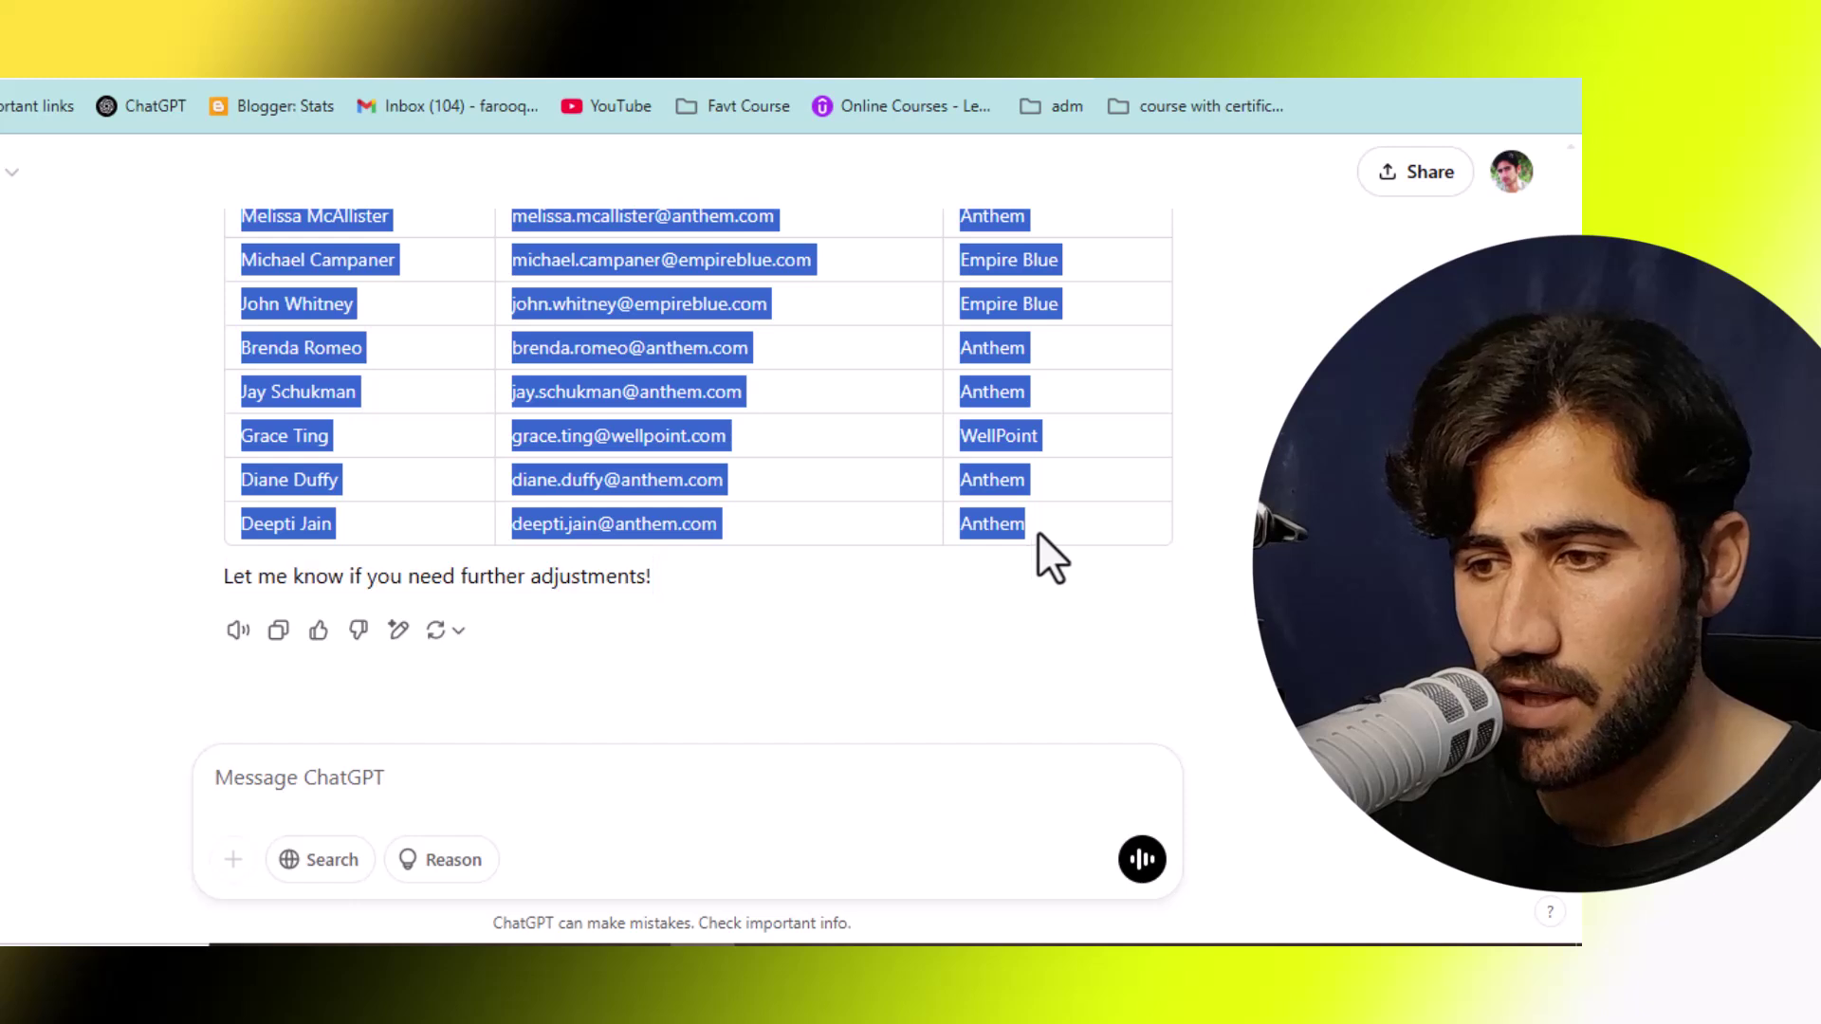
{"action": "right_click", "coordinate": [987, 486]}
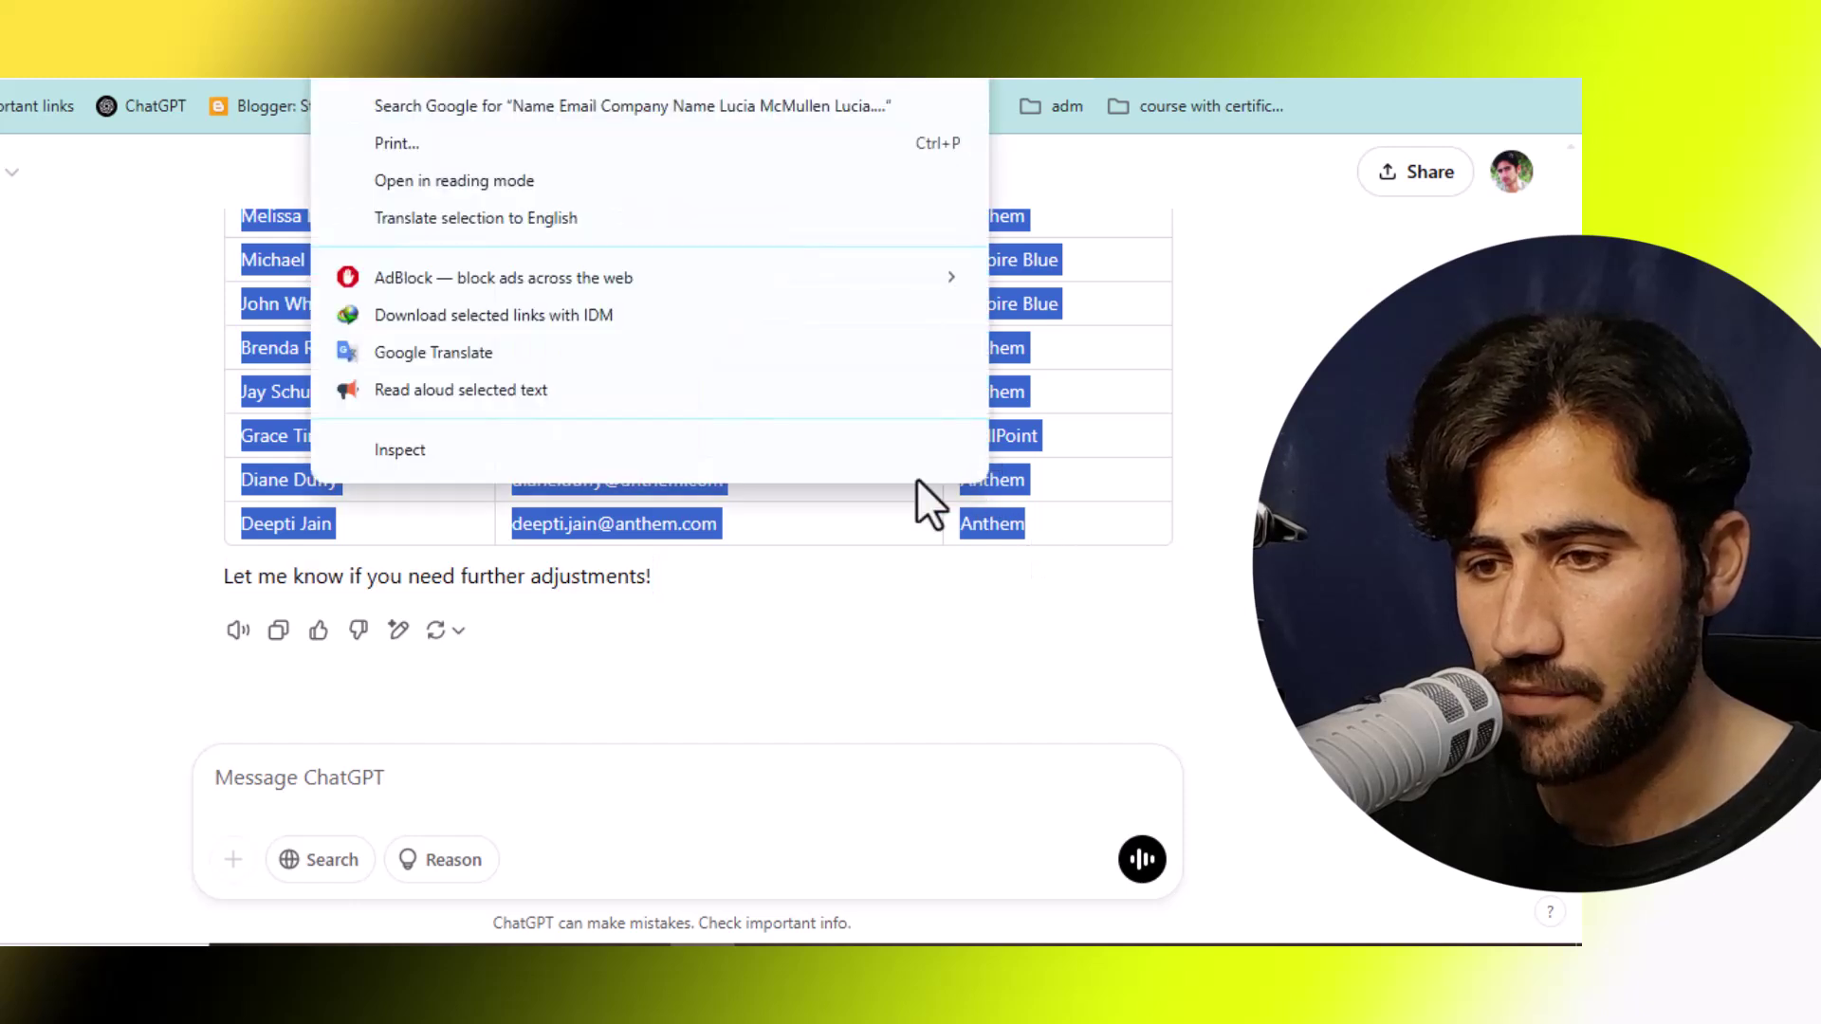
{"action": "left_click", "coordinate": [384, 83]}
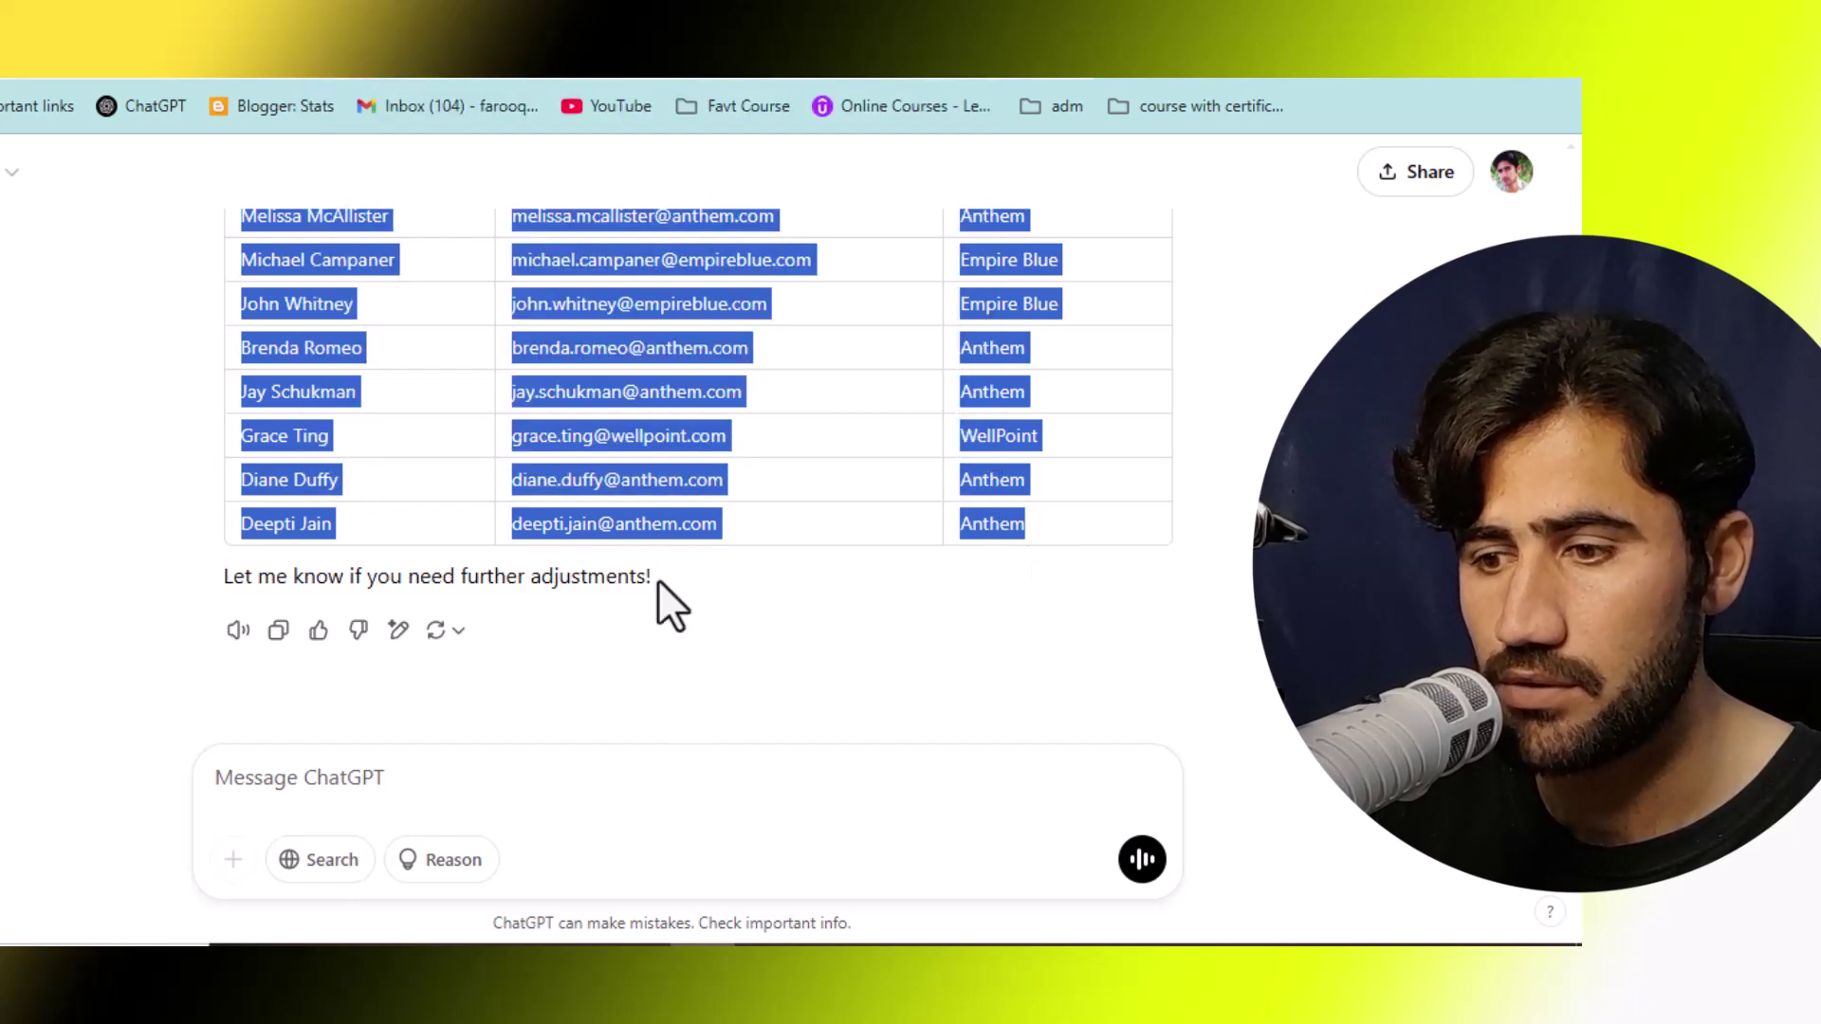
Step: Switch to Excel and paste the copied table into Sheet1 starting at cell A1, without keeping the source formatting
{"action": "key", "text": "alt+Tab"}
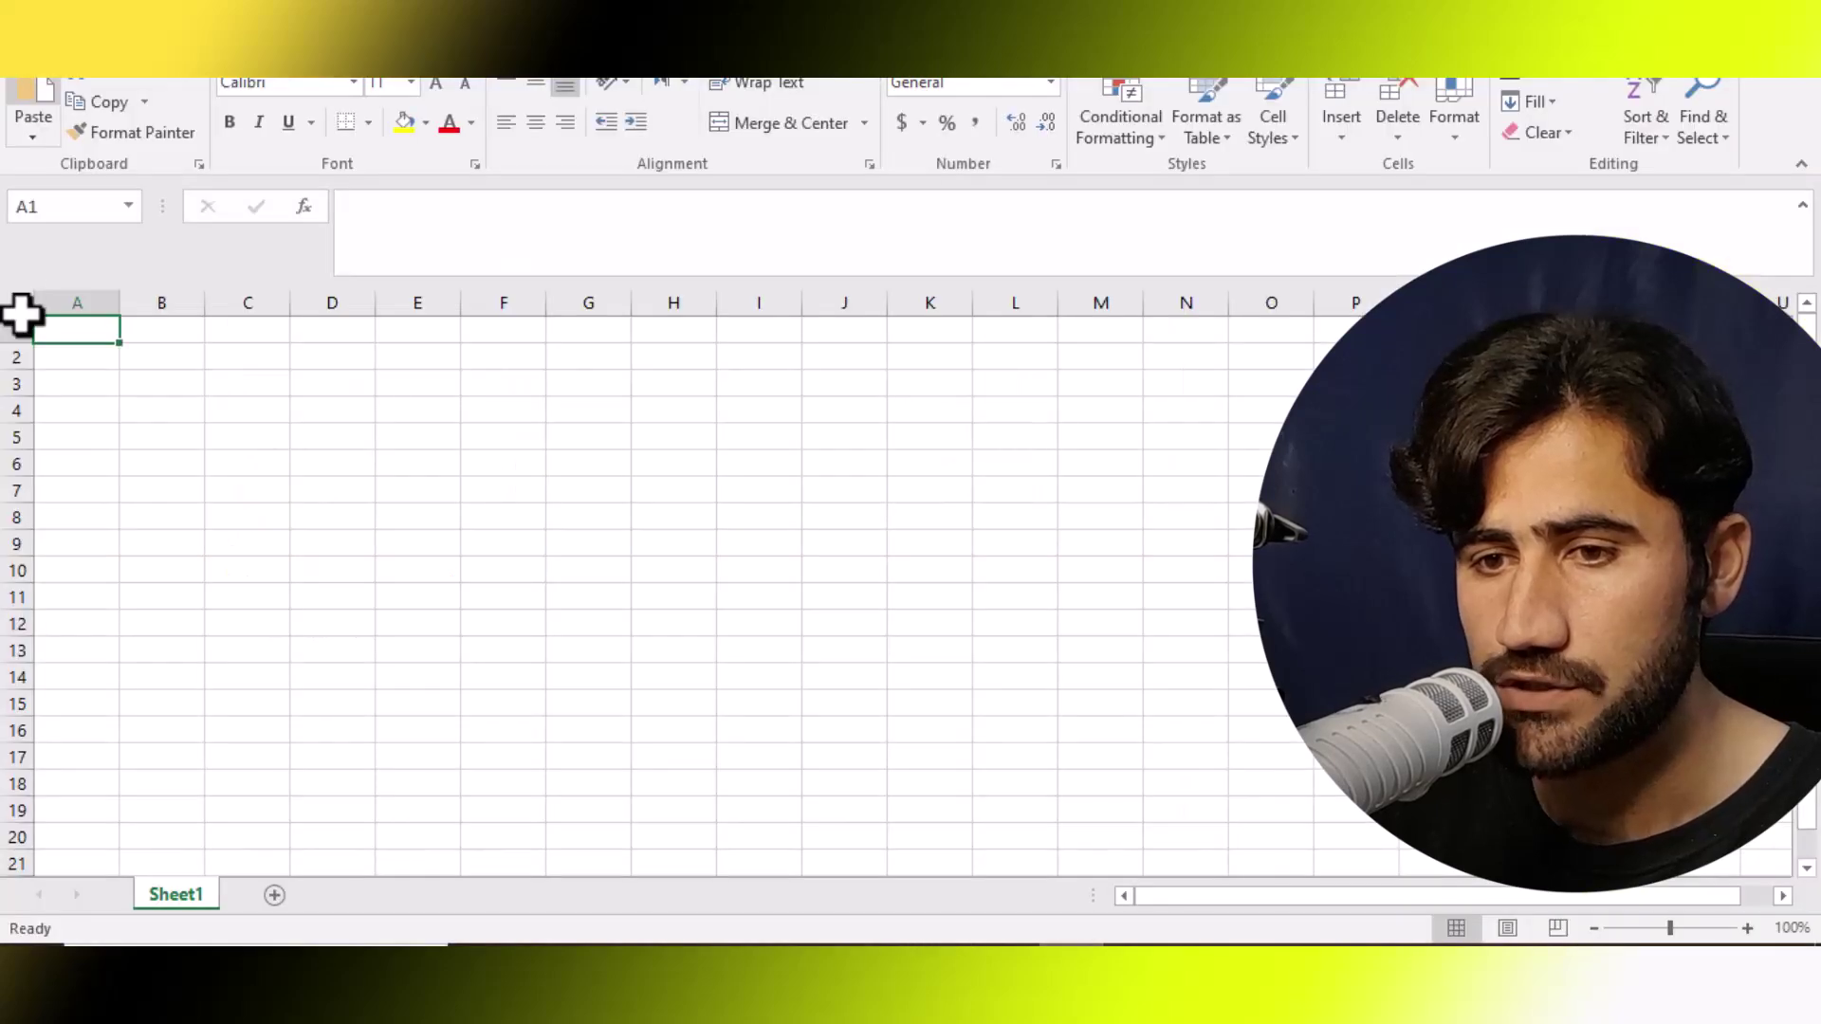
{"action": "right_click", "coordinate": [83, 327]}
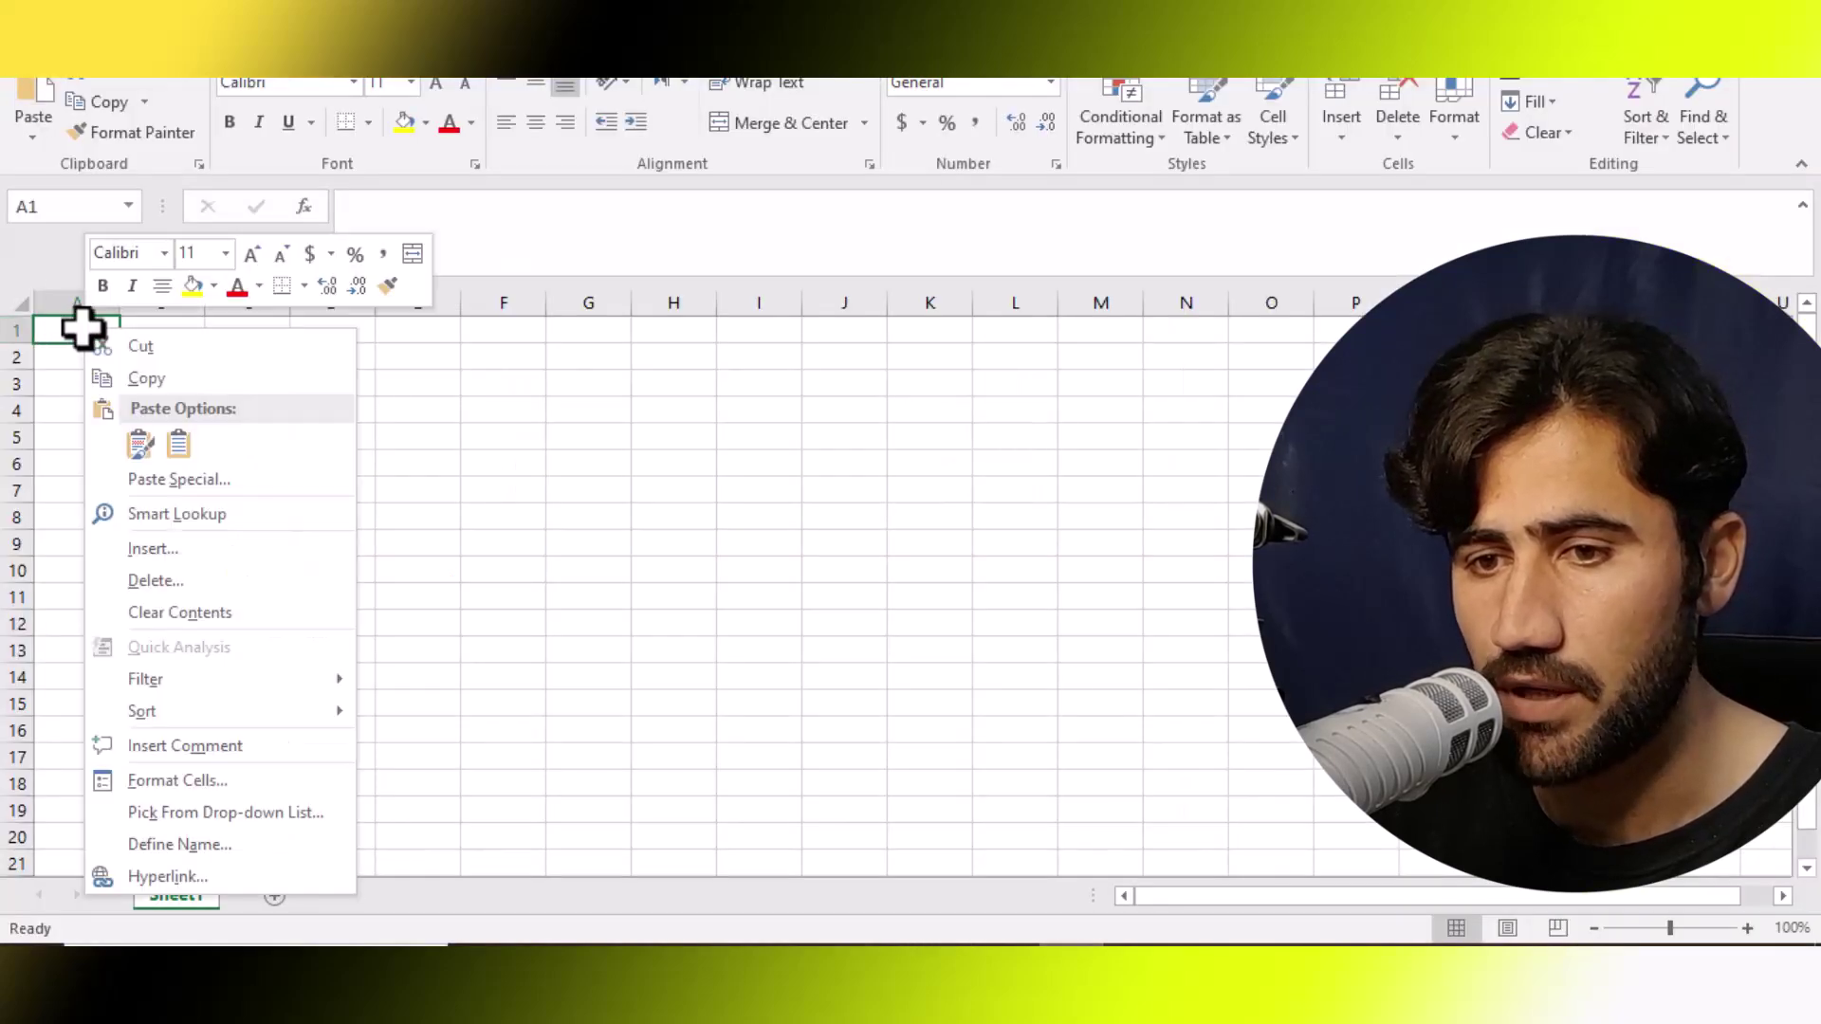
{"action": "left_click", "coordinate": [610, 531]}
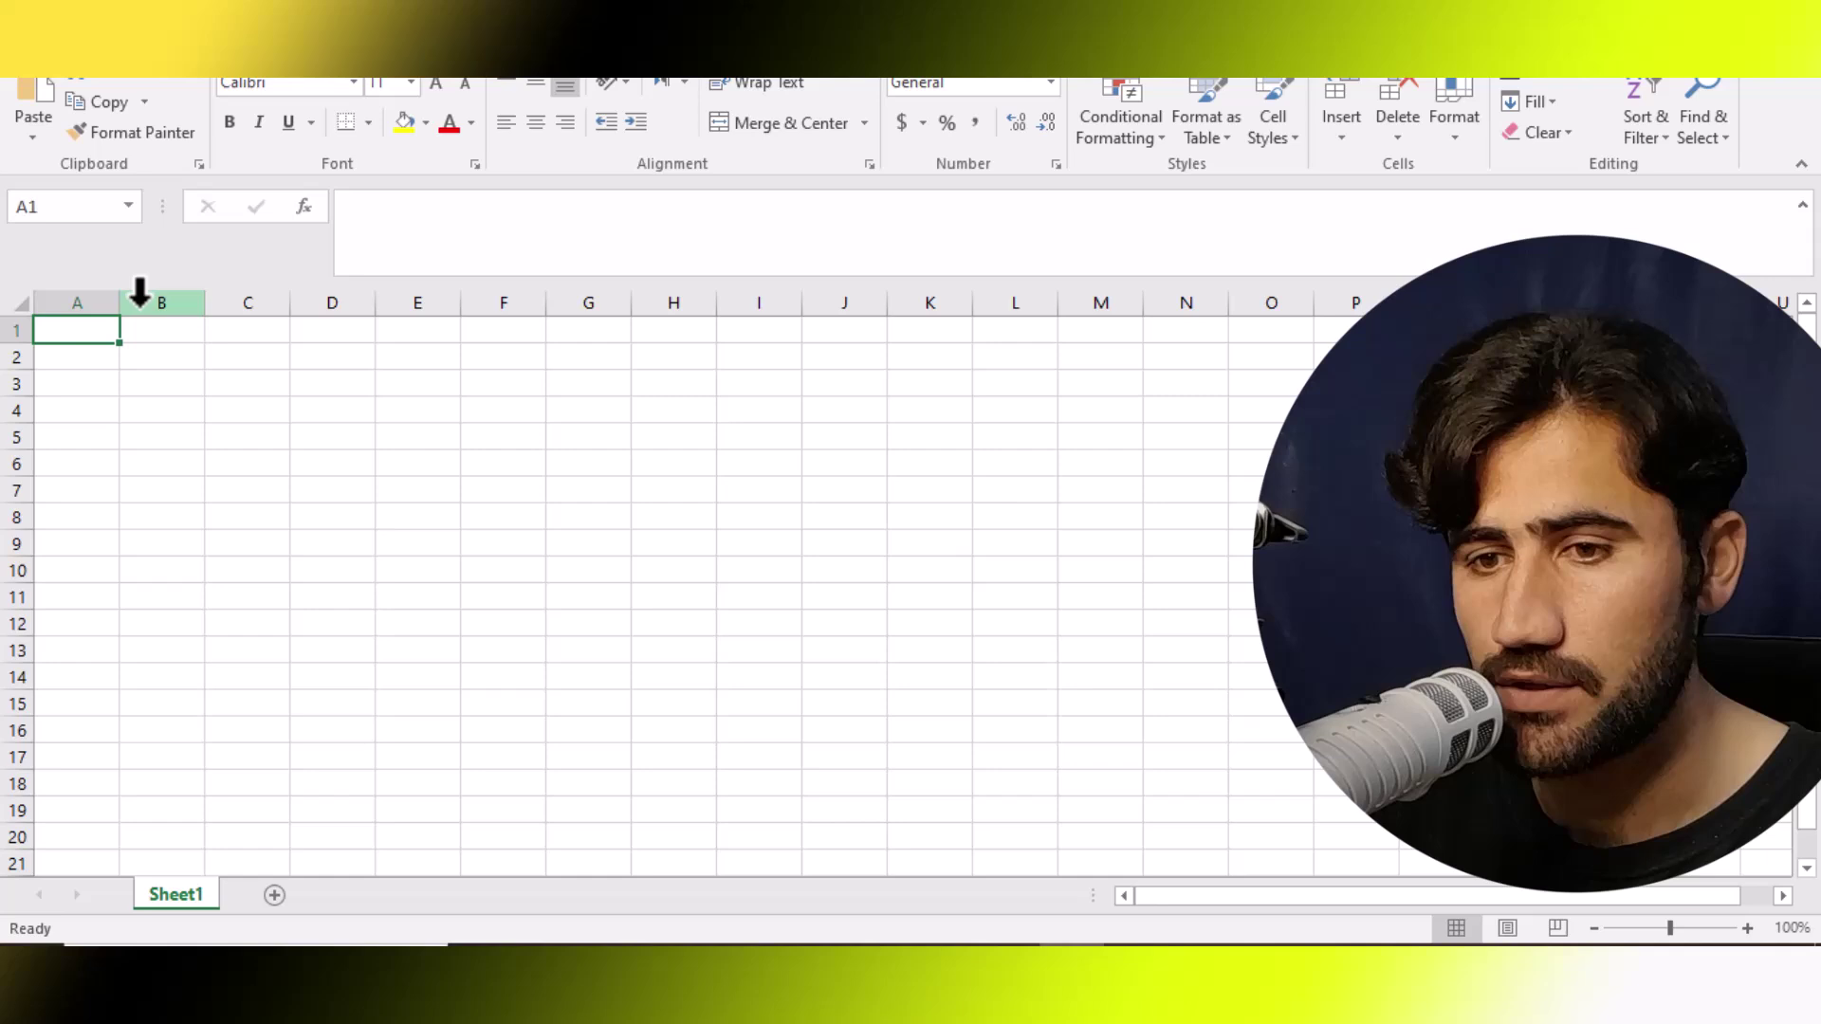
{"action": "right_click", "coordinate": [70, 331]}
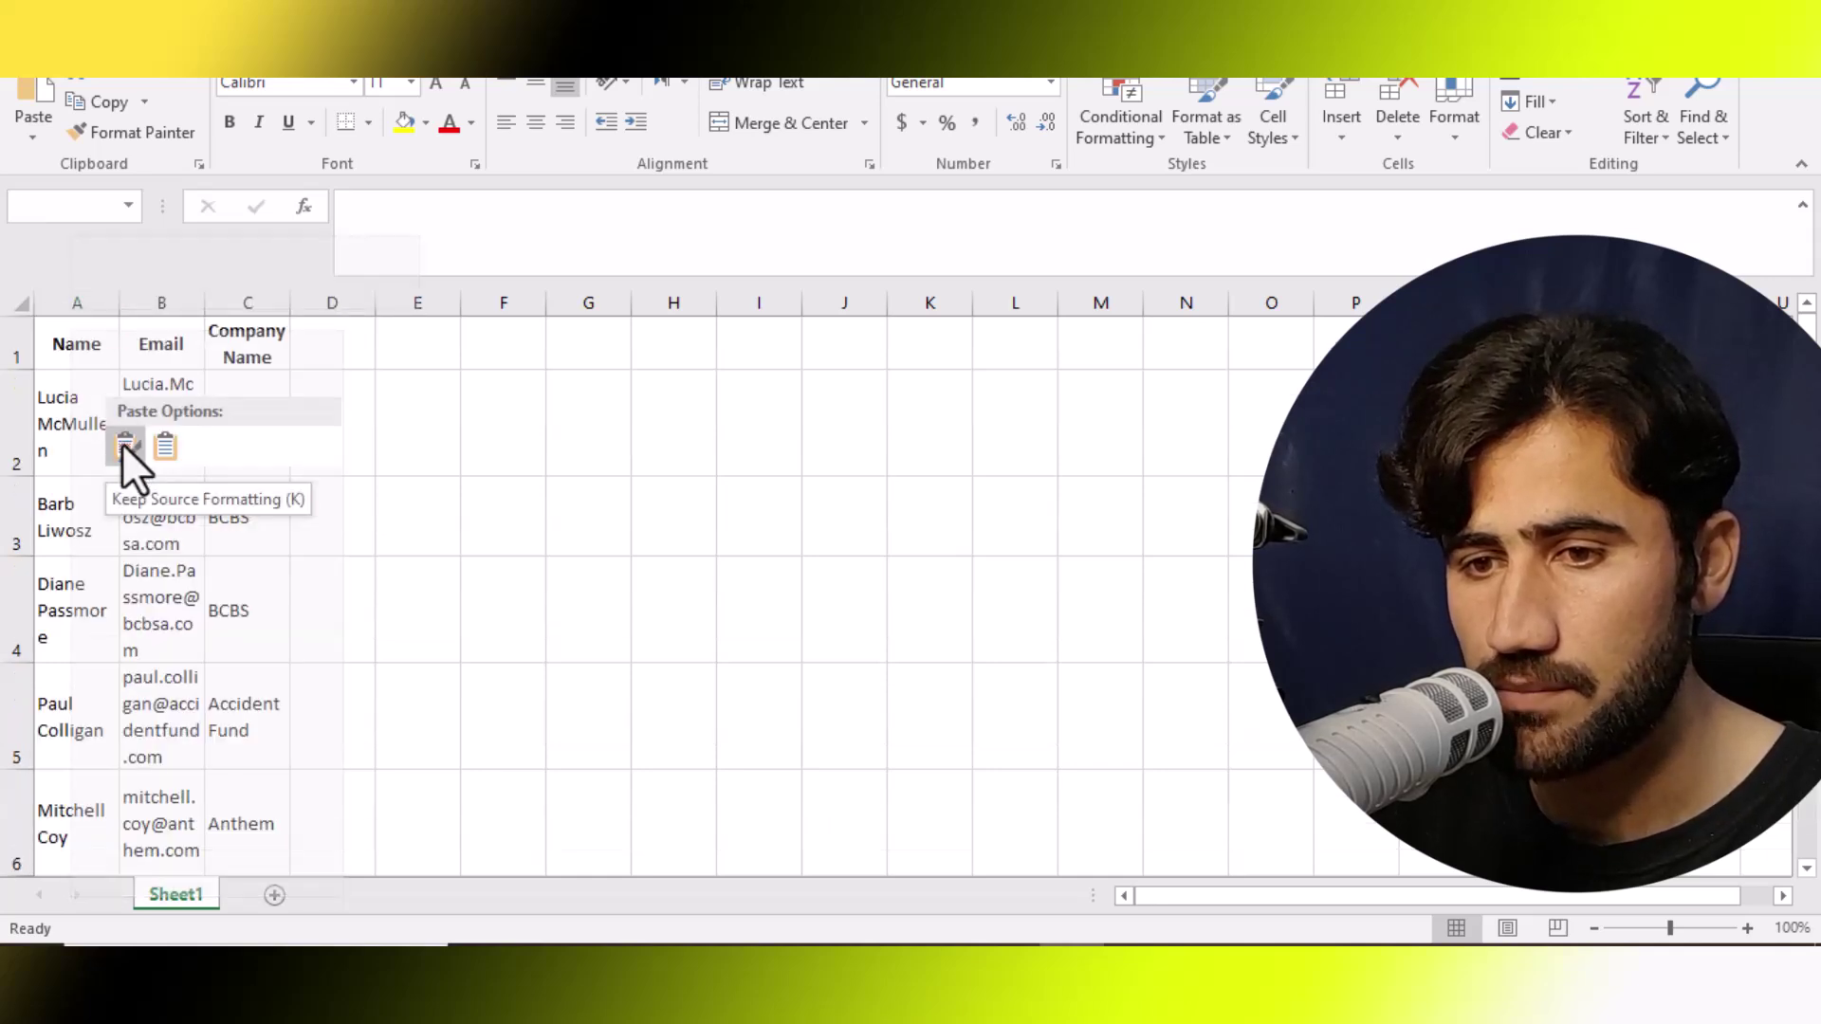
{"action": "left_click", "coordinate": [169, 445]}
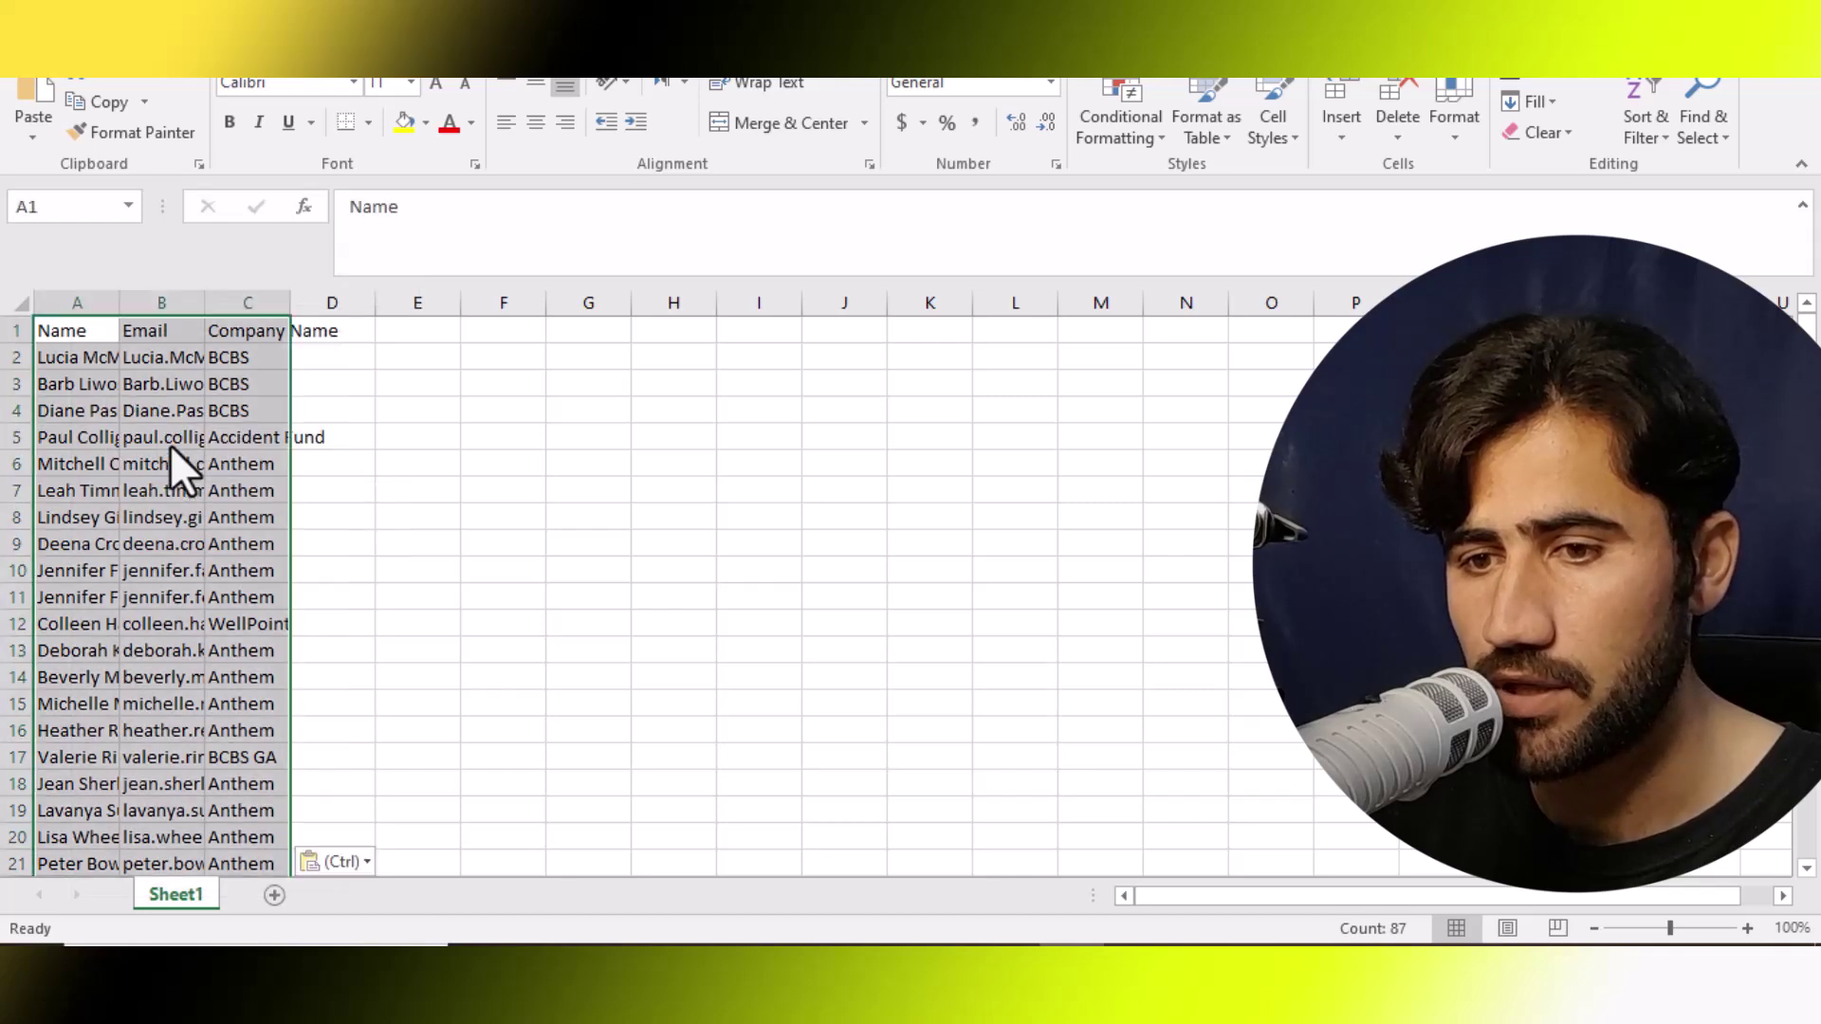
{"action": "left_click", "coordinate": [779, 575]}
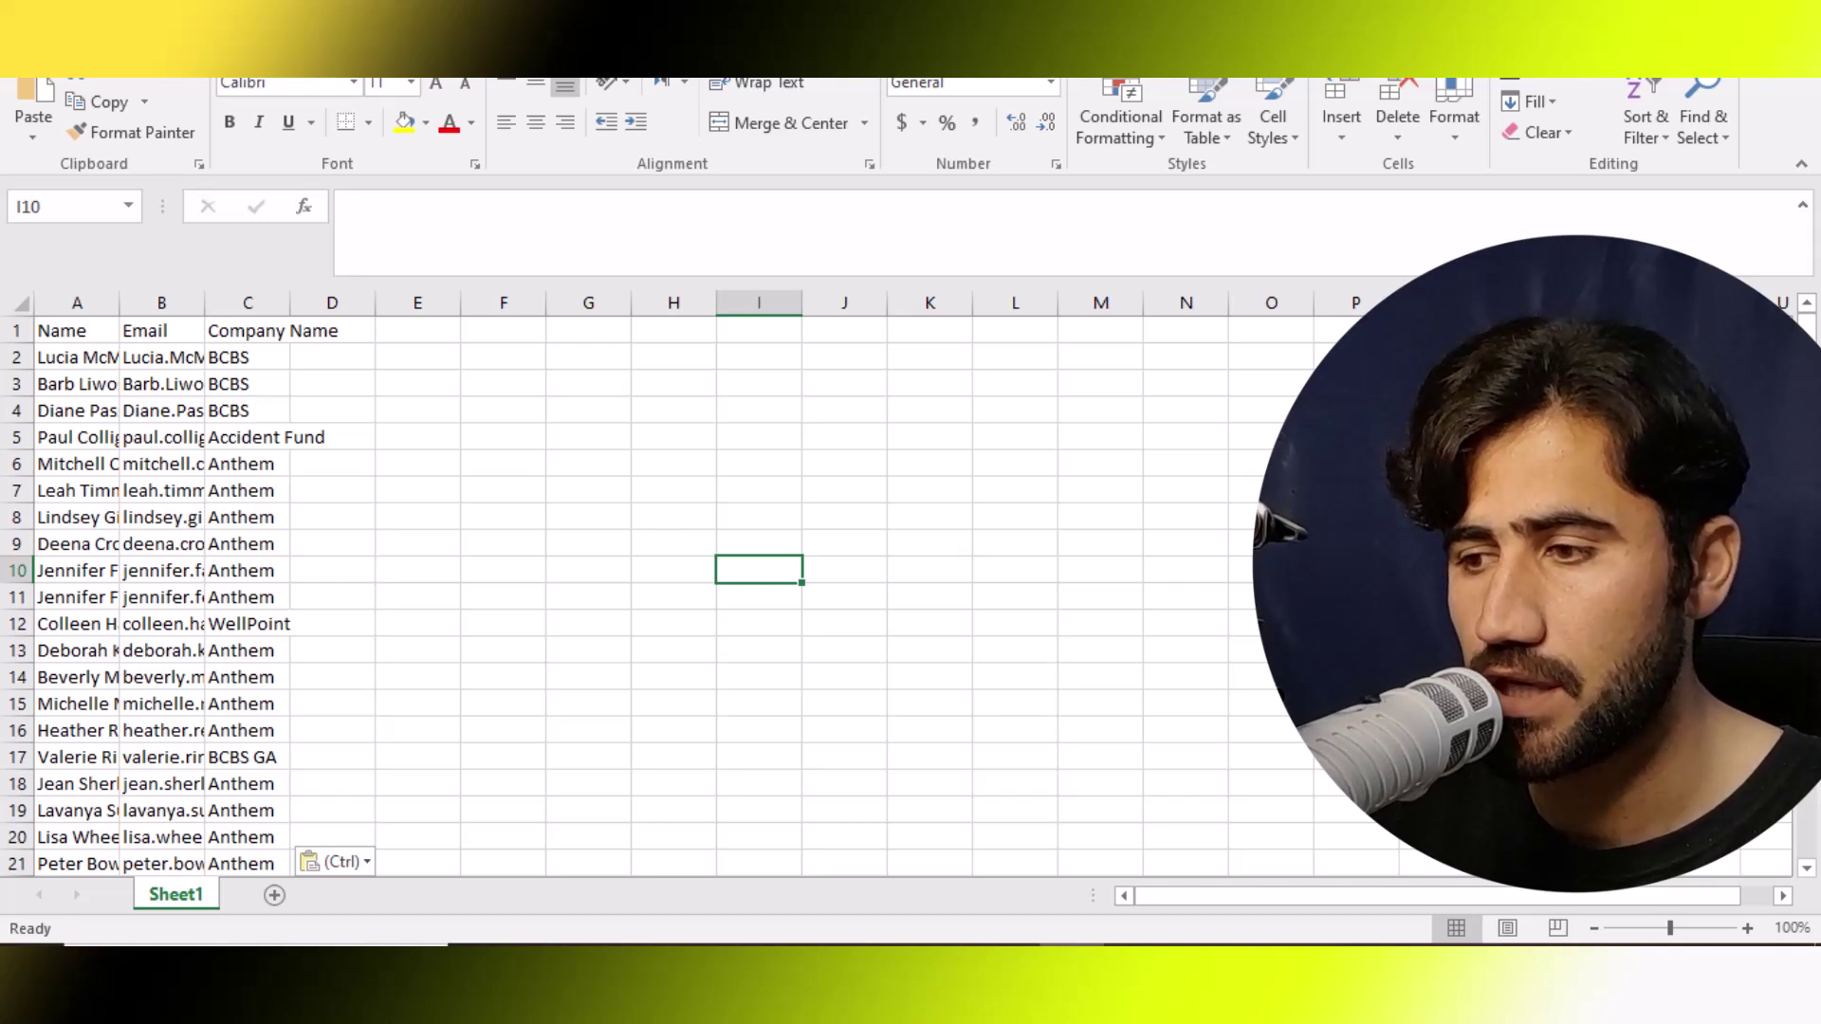
{"action": "scroll", "coordinate": [664, 588], "scroll_direction": "down", "scroll_amount": 3}
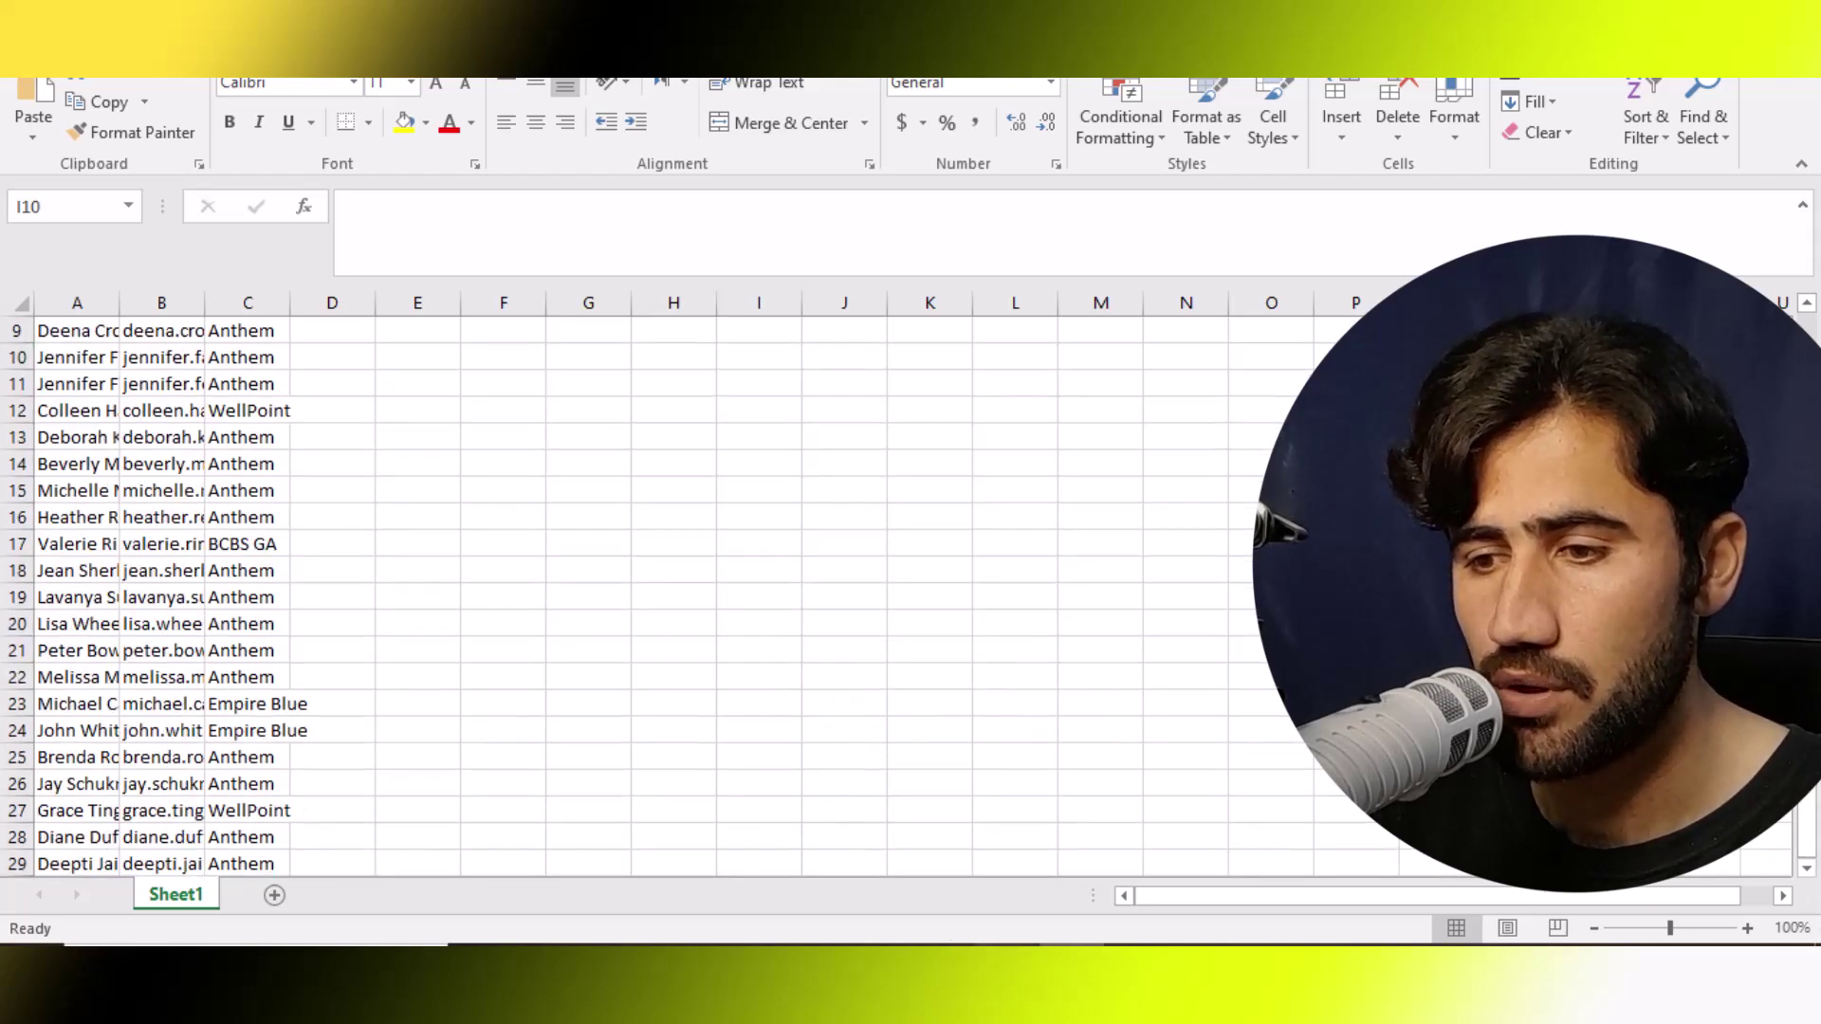
Step: Switch to Word and copy the next contacts, from the end of the previously copied text to the eleventh line of page two
{"action": "left_click", "coordinate": [1102, 877]}
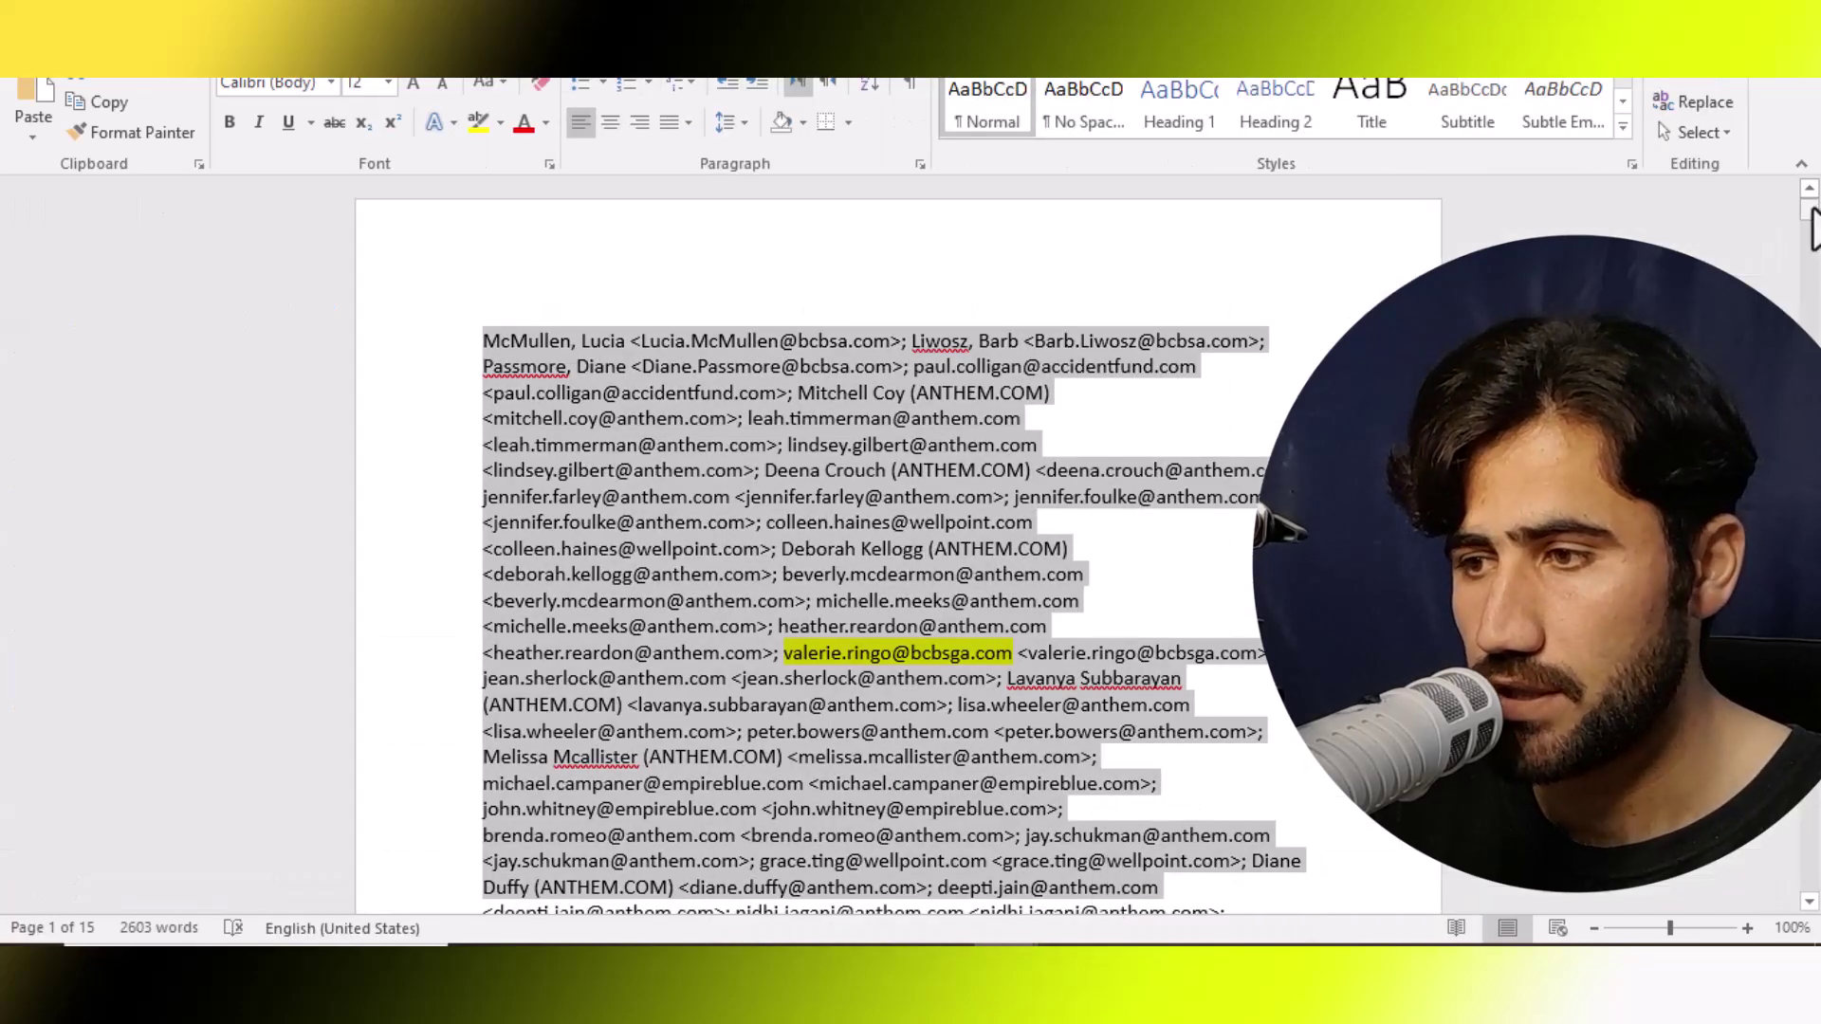
{"action": "left_click_drag", "start_coordinate": [1811, 210], "coordinate": [1816, 233]}
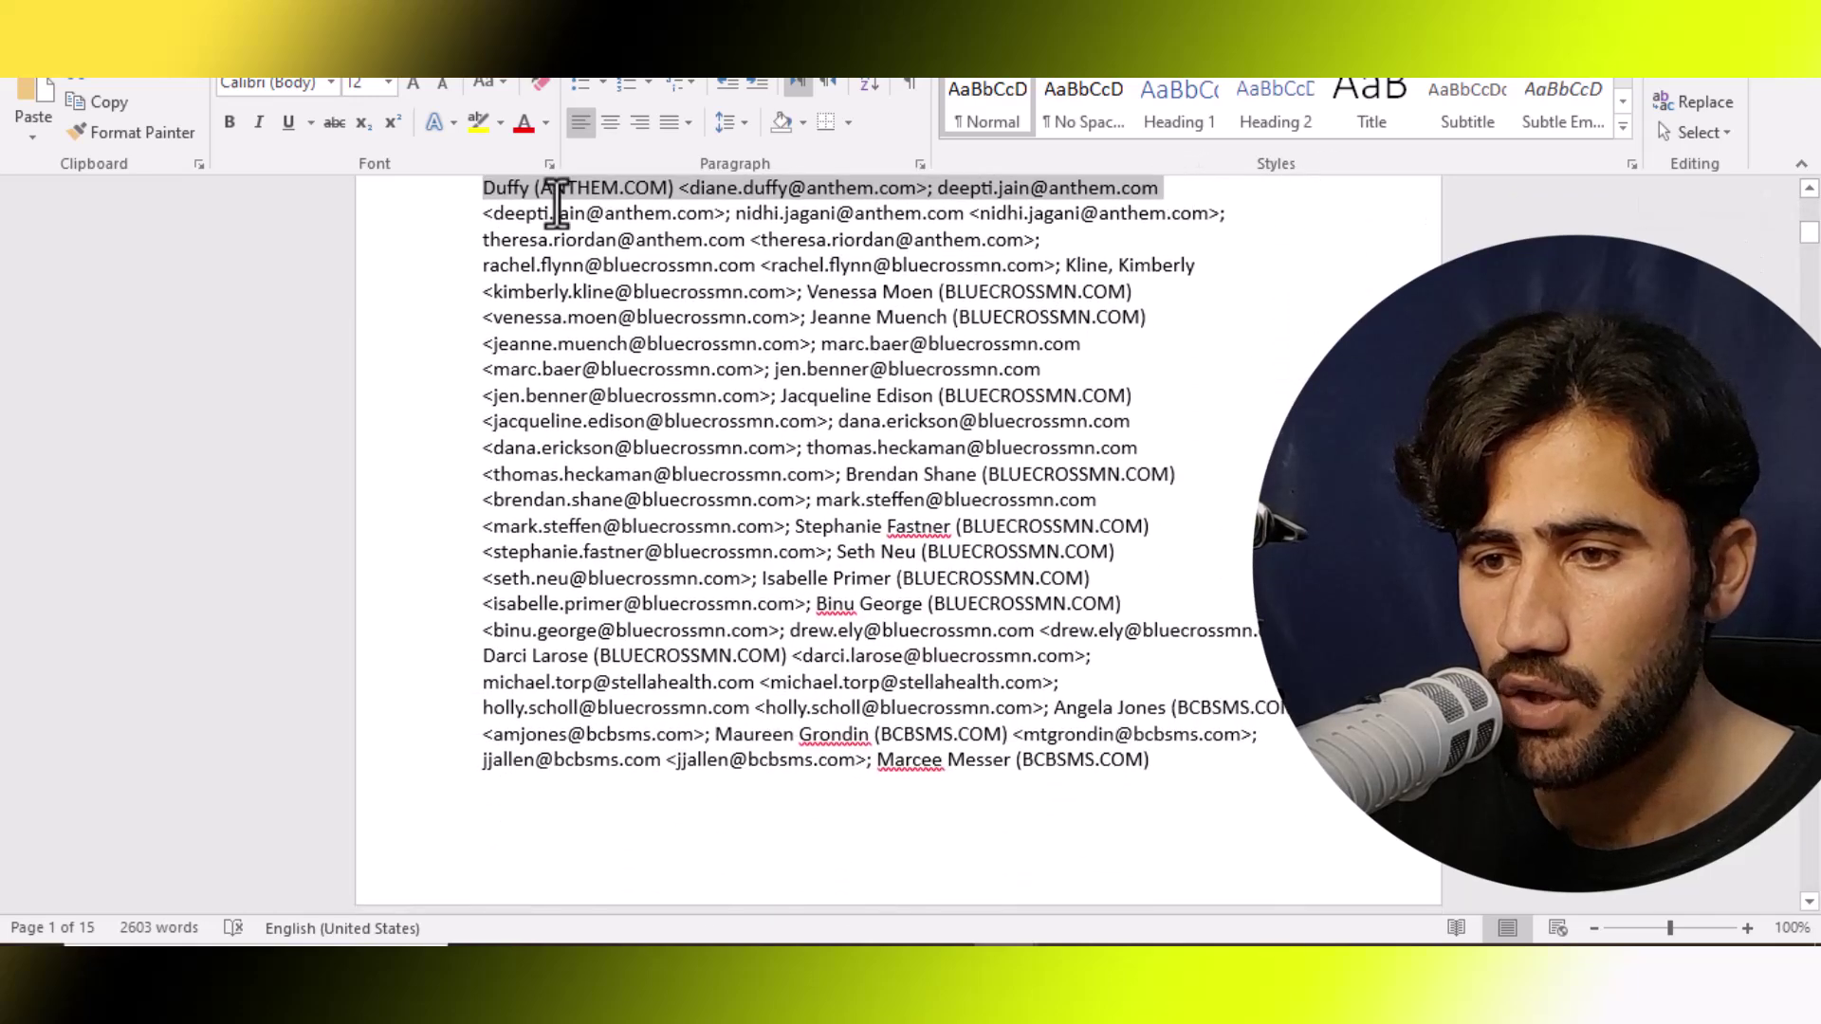
{"action": "left_click_drag", "start_coordinate": [481, 214], "coordinate": [1084, 538]}
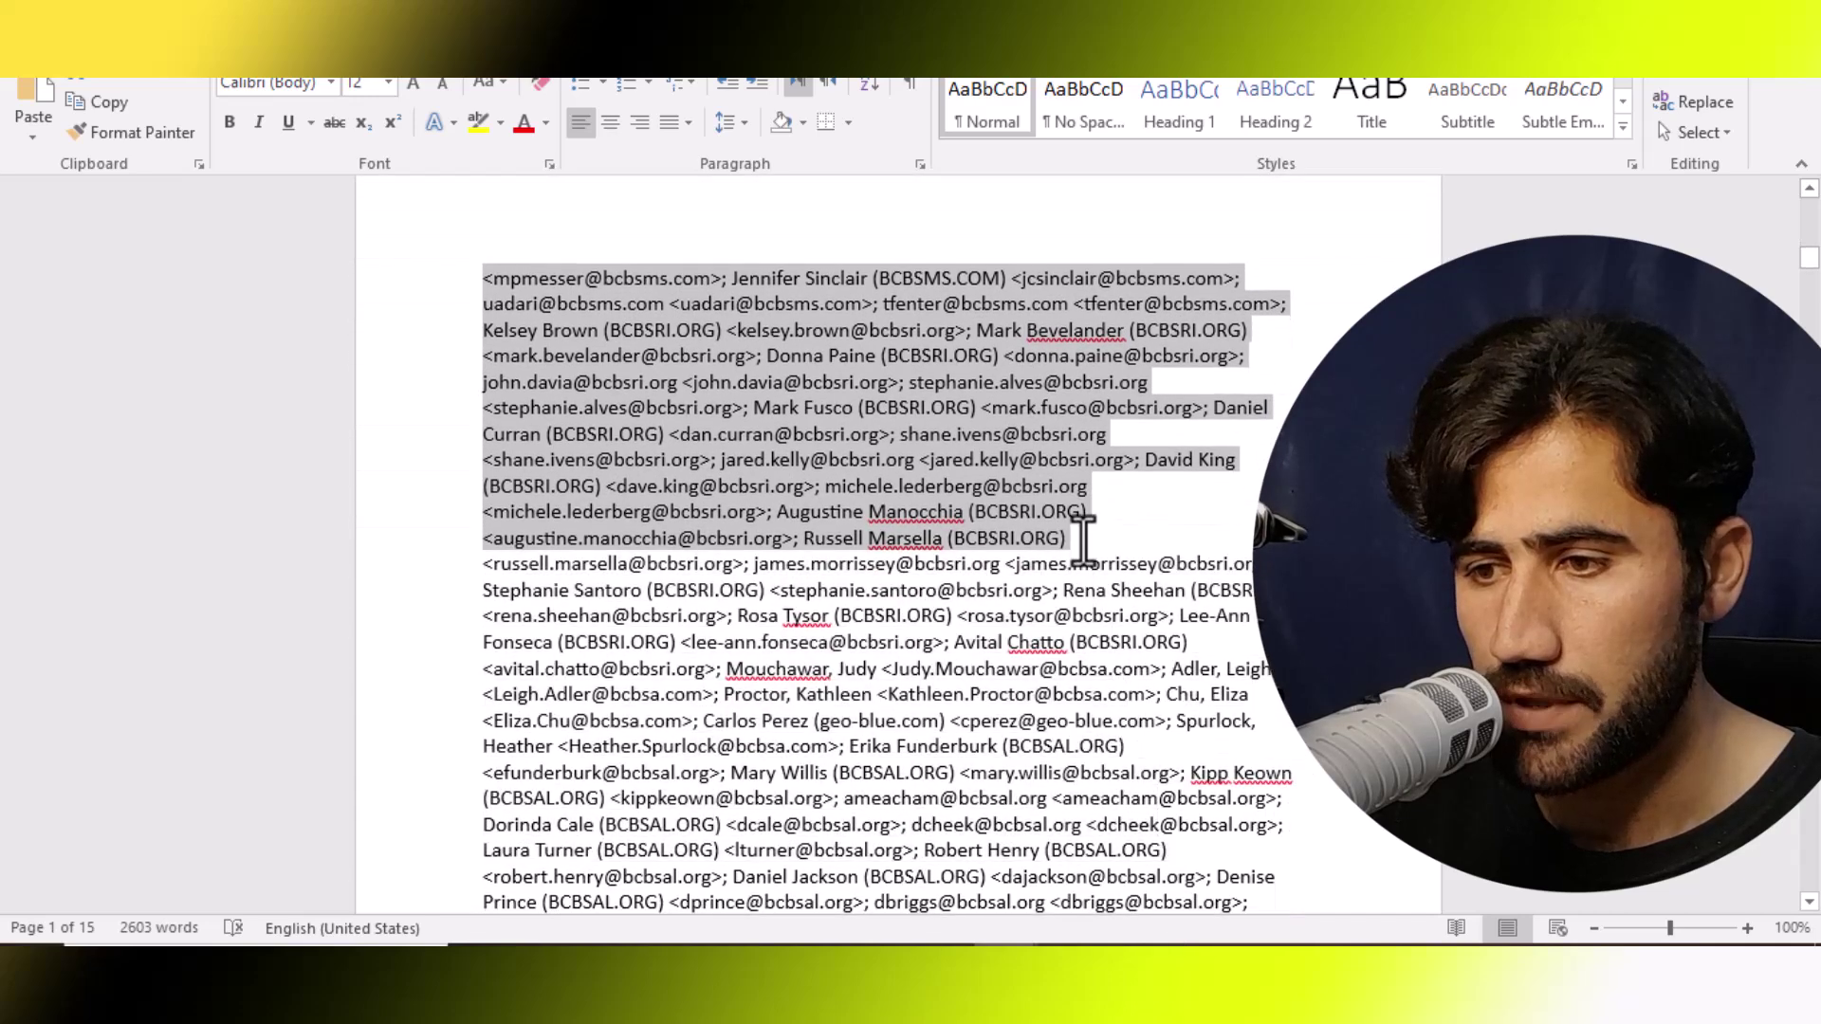
{"action": "right_click", "coordinate": [982, 402]}
{"action": "left_click", "coordinate": [1037, 447]}
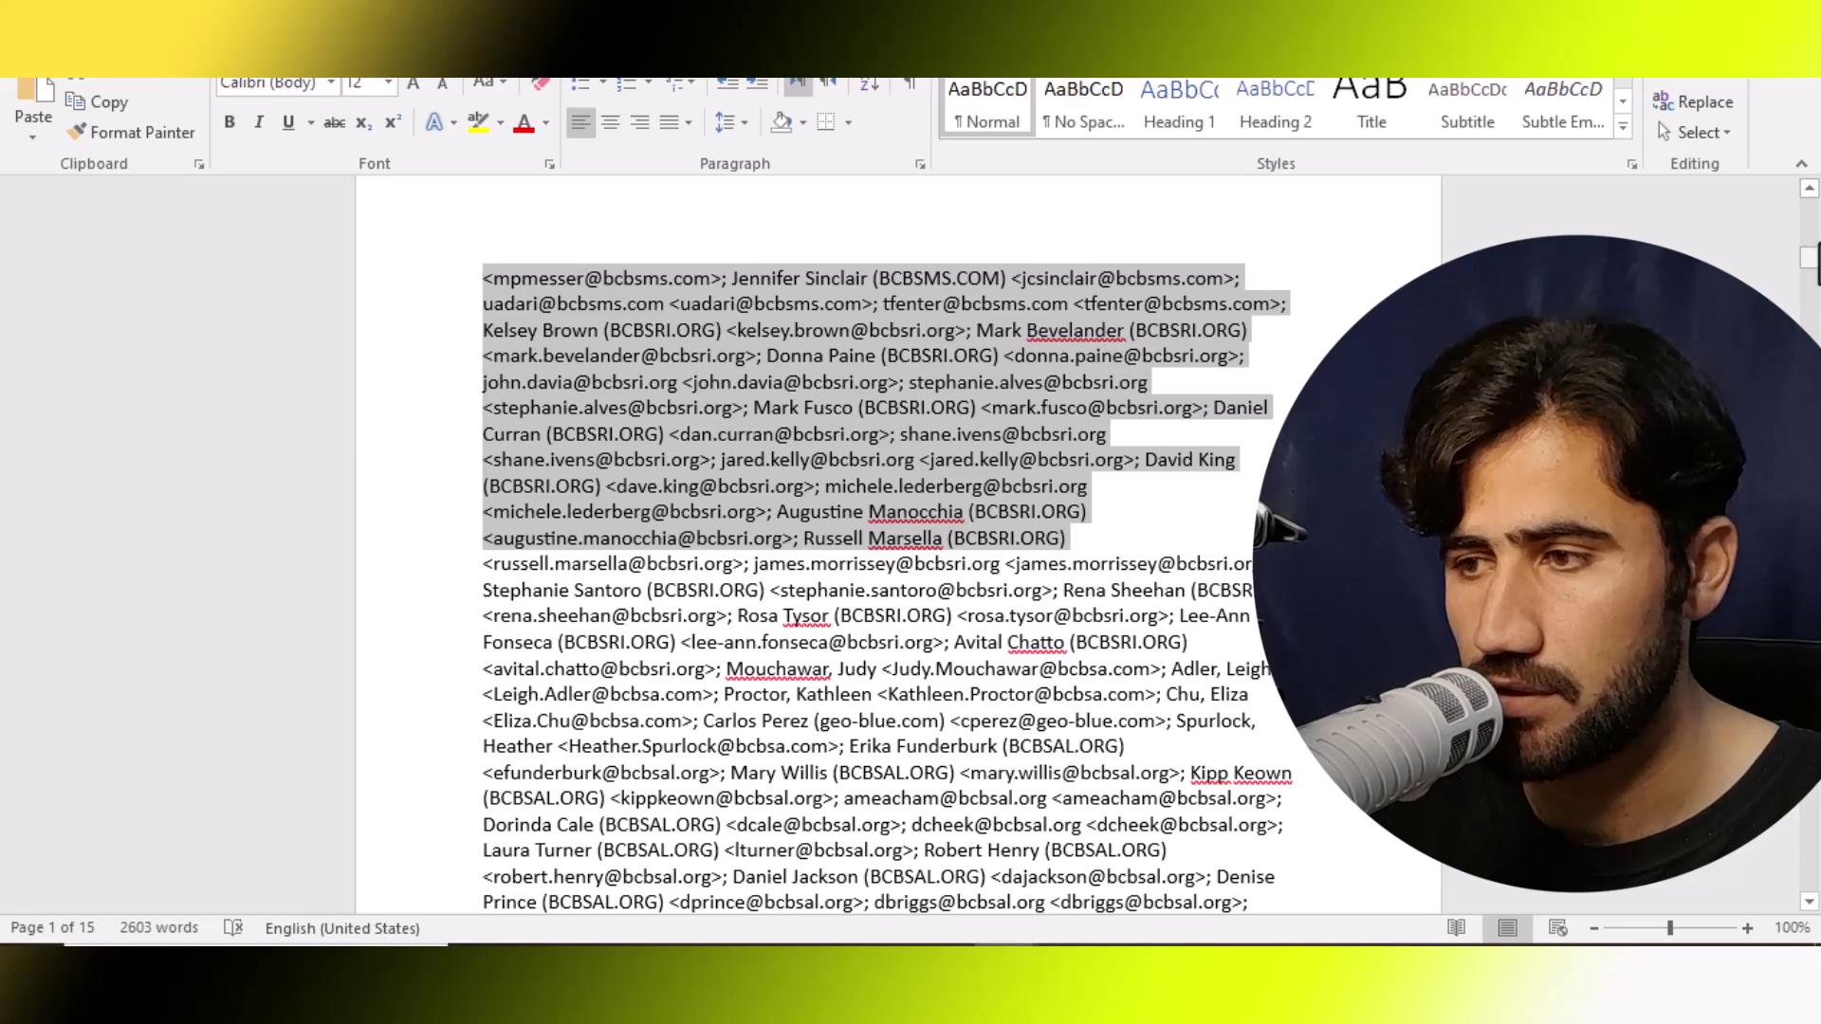
{"action": "left_click", "coordinate": [1809, 188]}
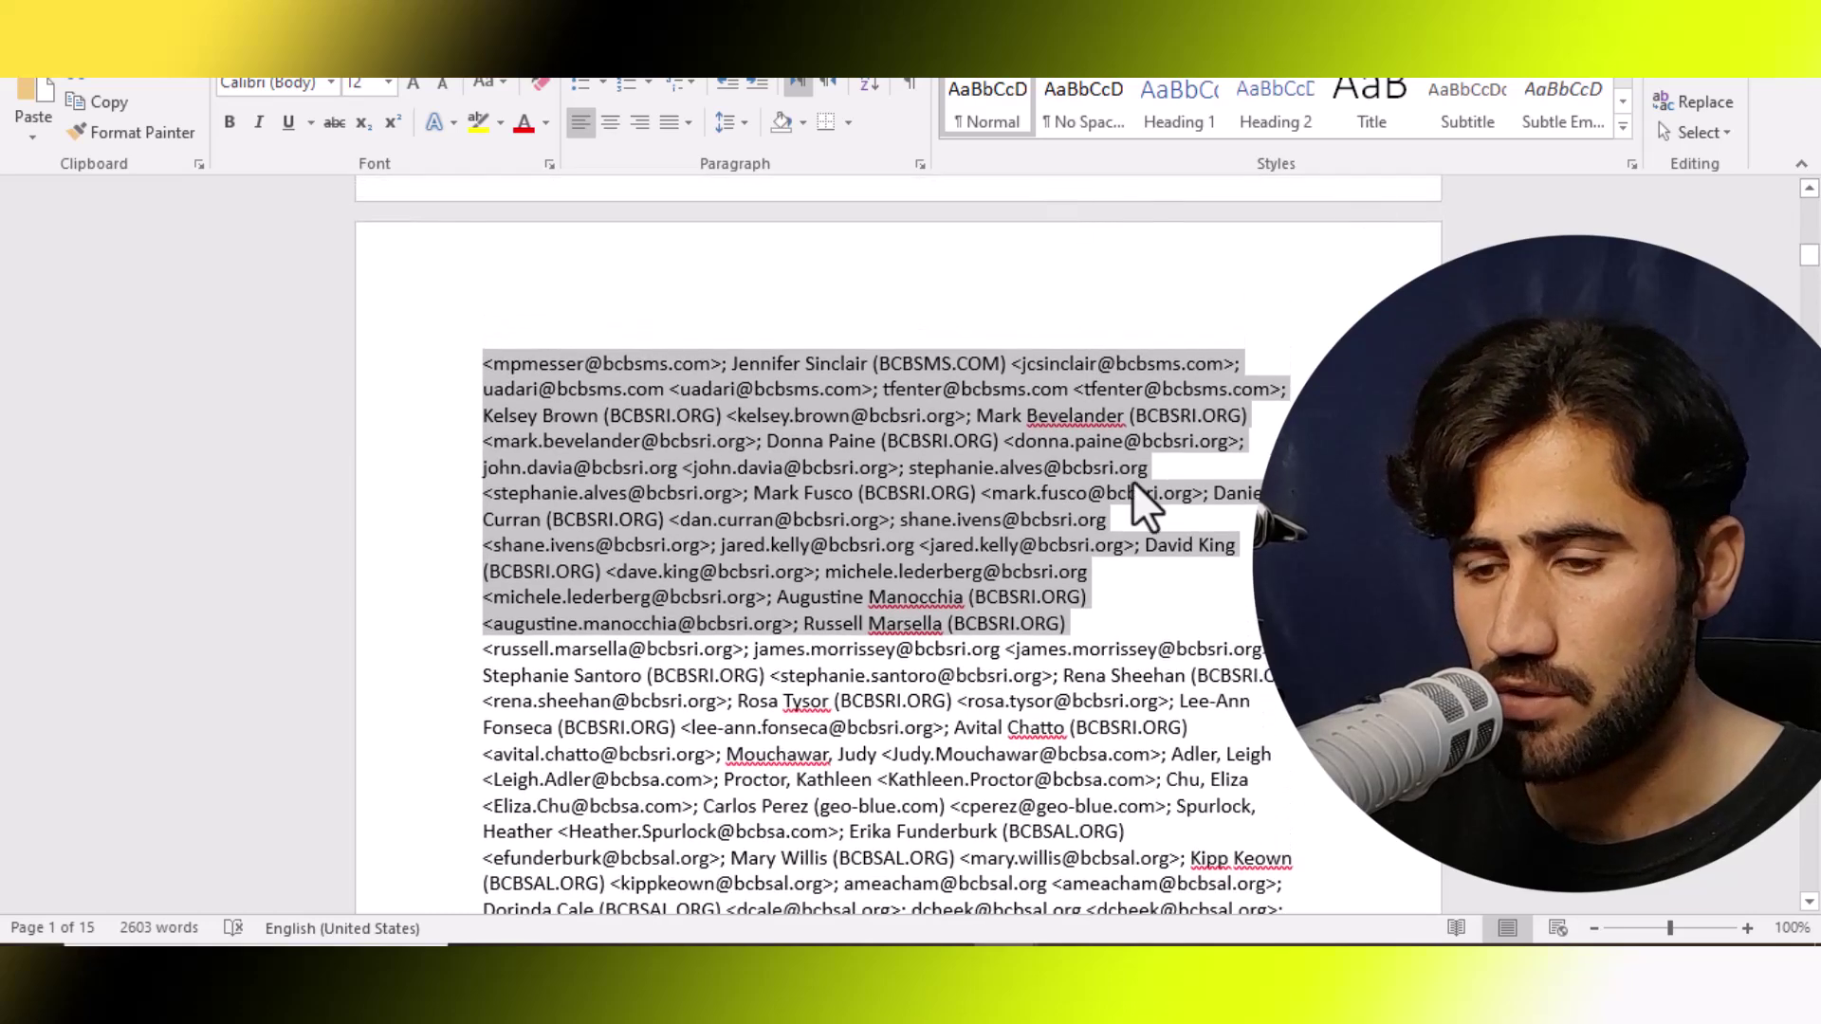
Step: Switch to ChatGPT, send the second batch of copied contact text as a new message, and bring up the resulting table
{"action": "key", "text": "alt+Tab"}
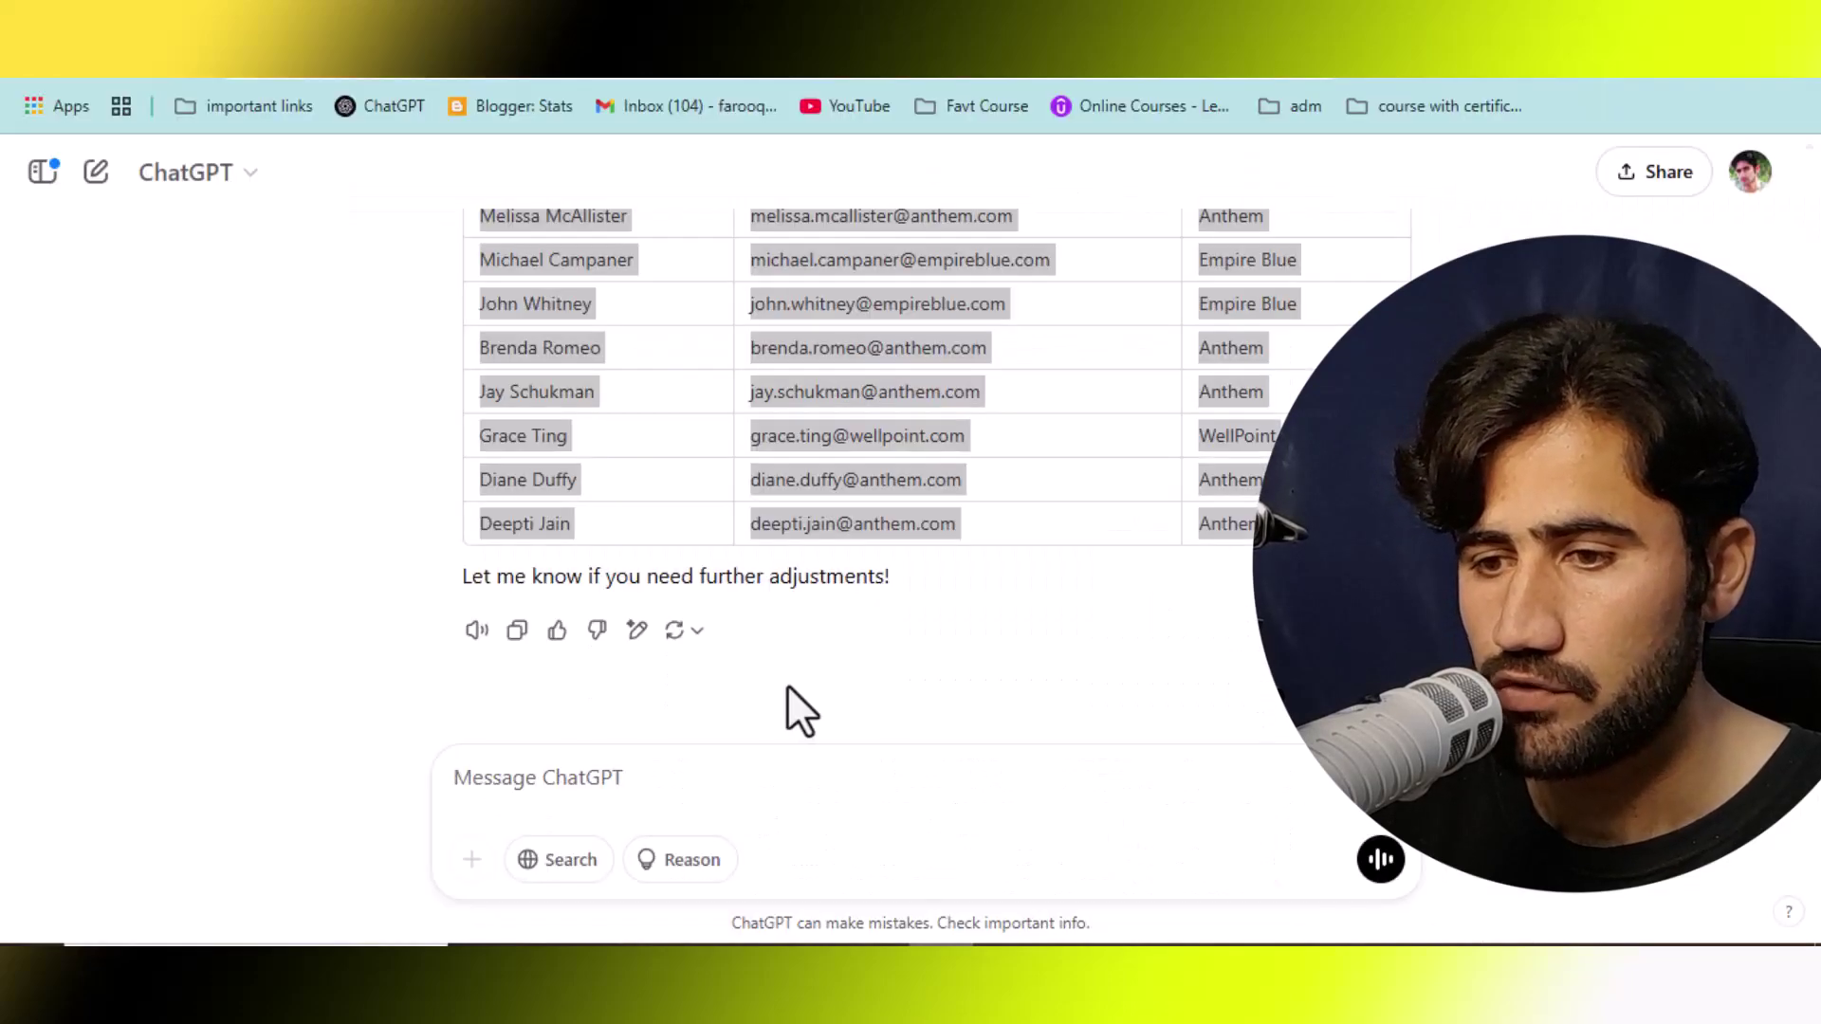
{"action": "left_click", "coordinate": [617, 780]}
{"action": "right_click", "coordinate": [618, 780]}
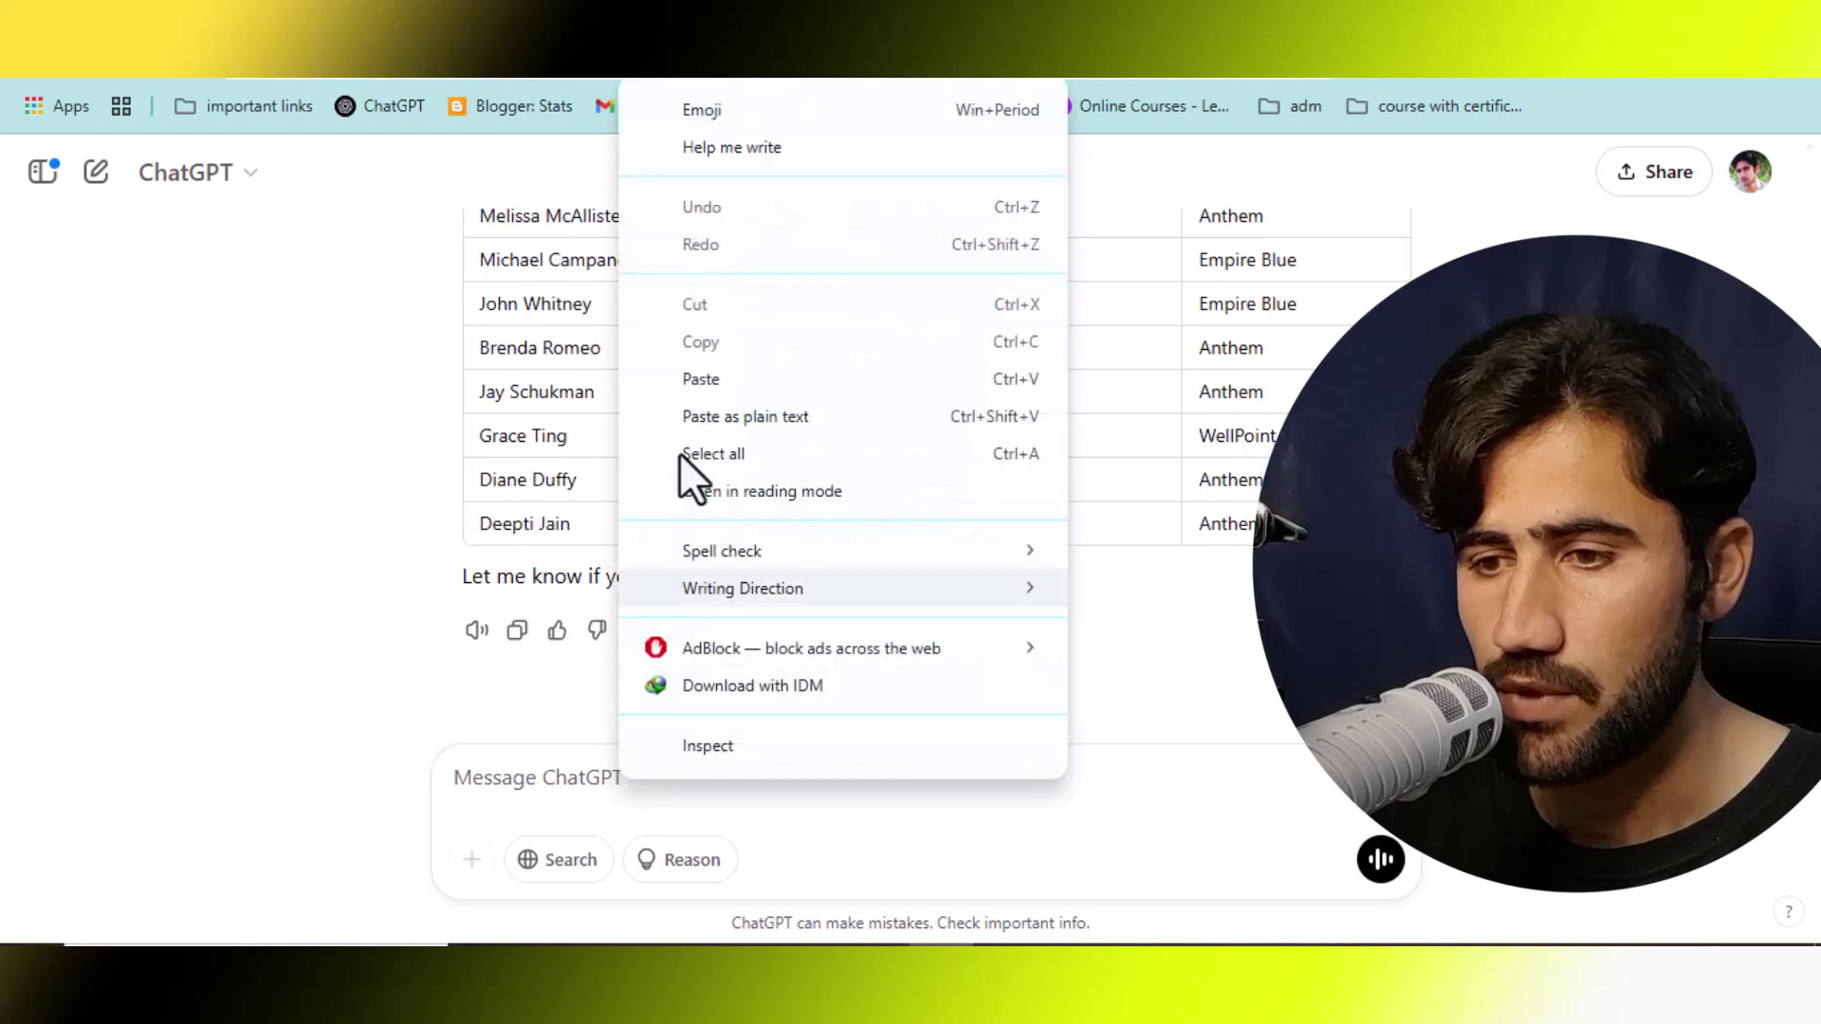
{"action": "left_click", "coordinate": [698, 370]}
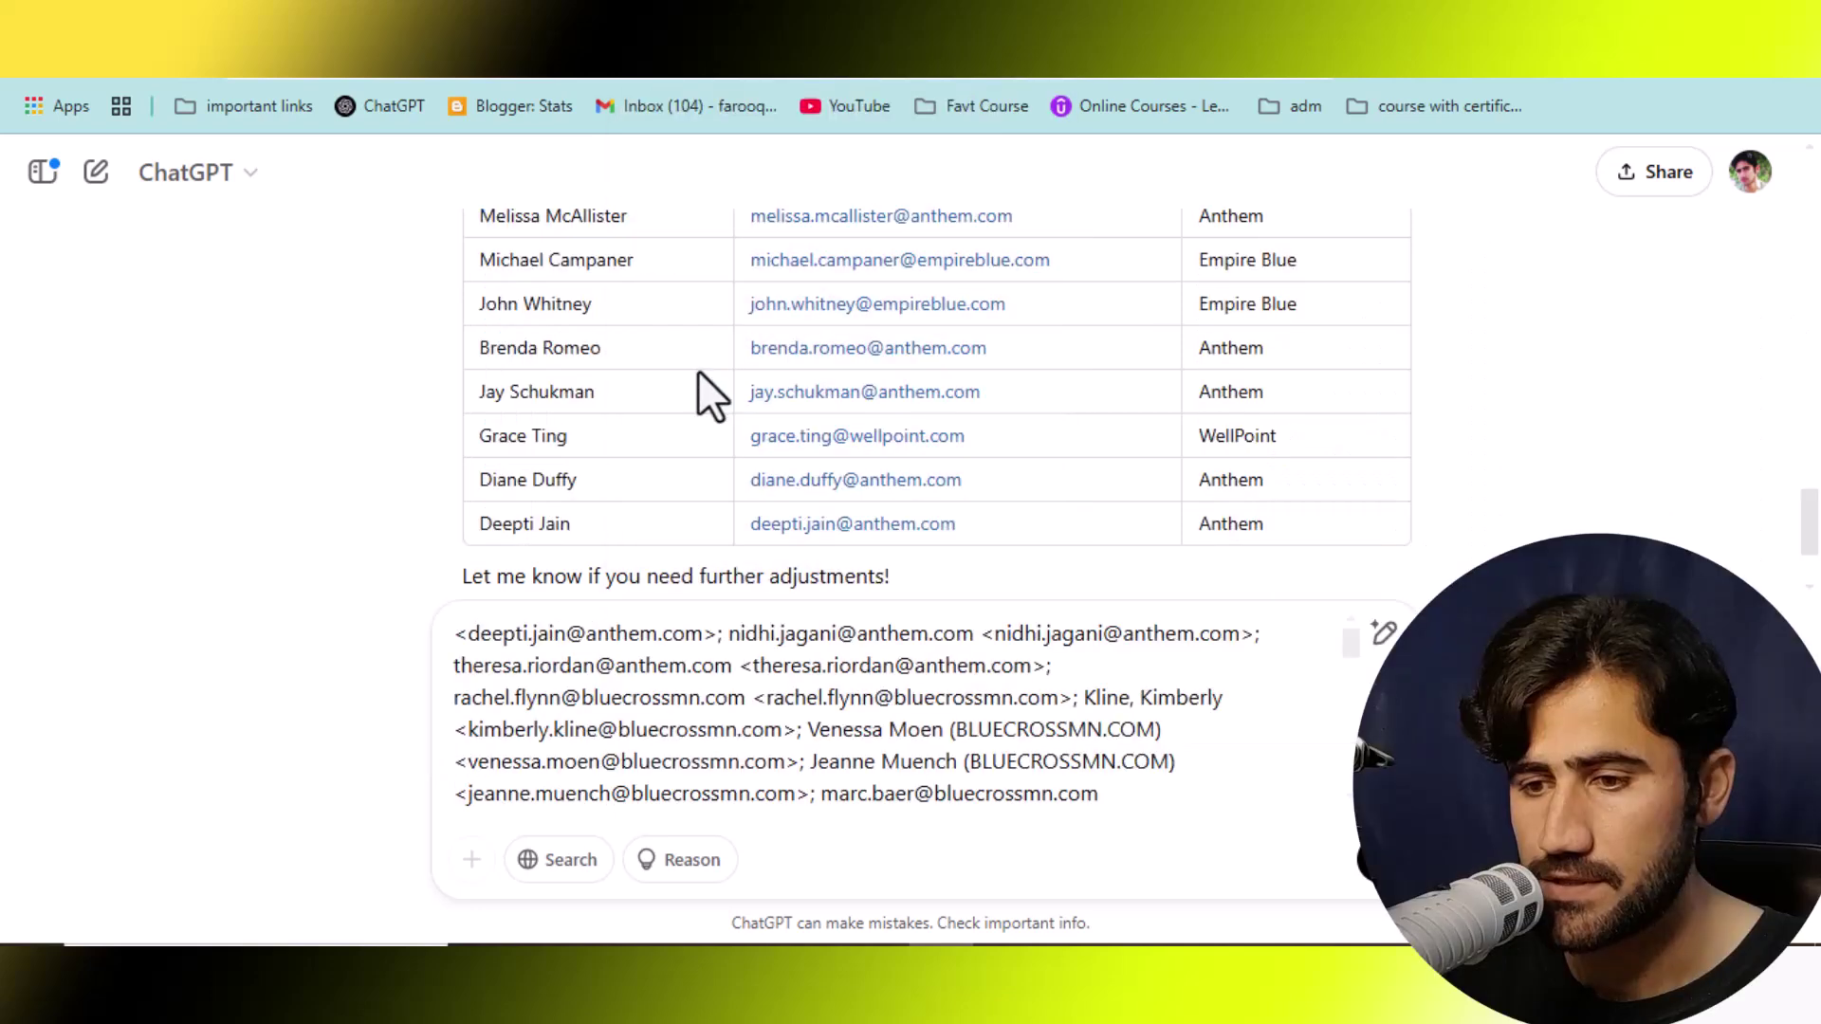
{"action": "left_click", "coordinate": [1339, 880]}
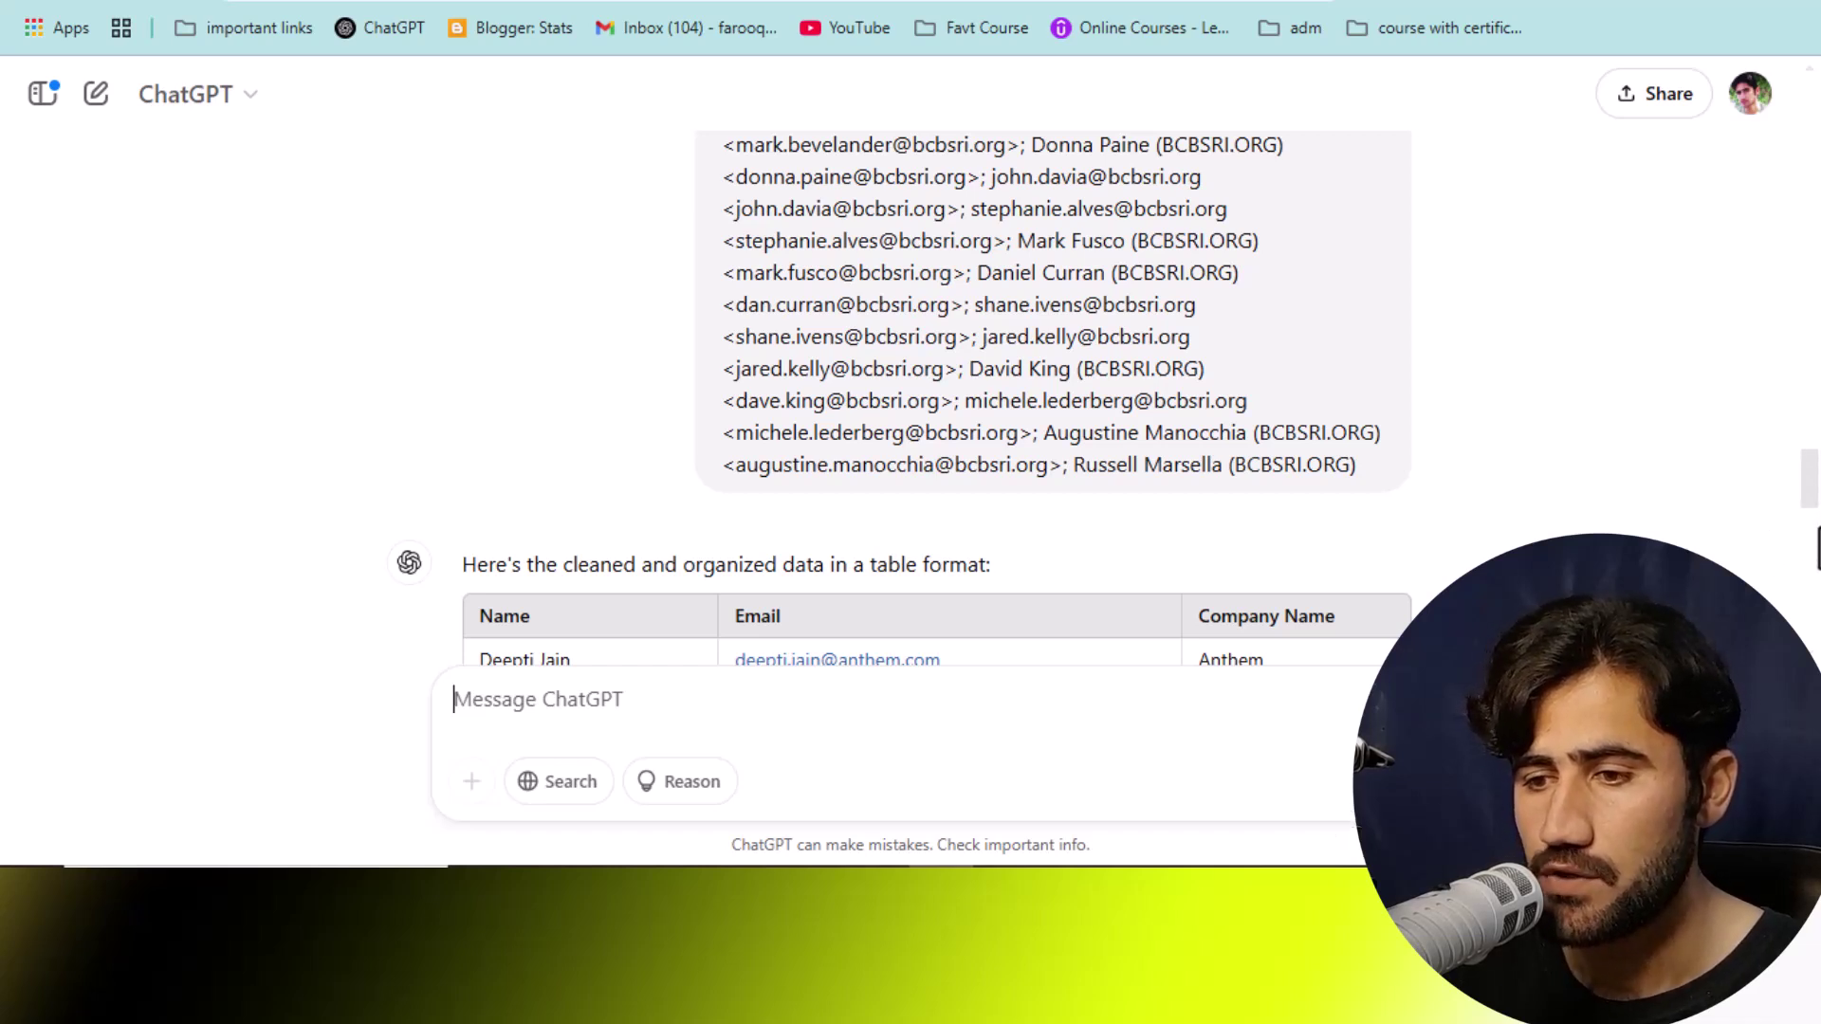
{"action": "scroll", "coordinate": [1817, 531], "scroll_direction": "down", "scroll_amount": 3}
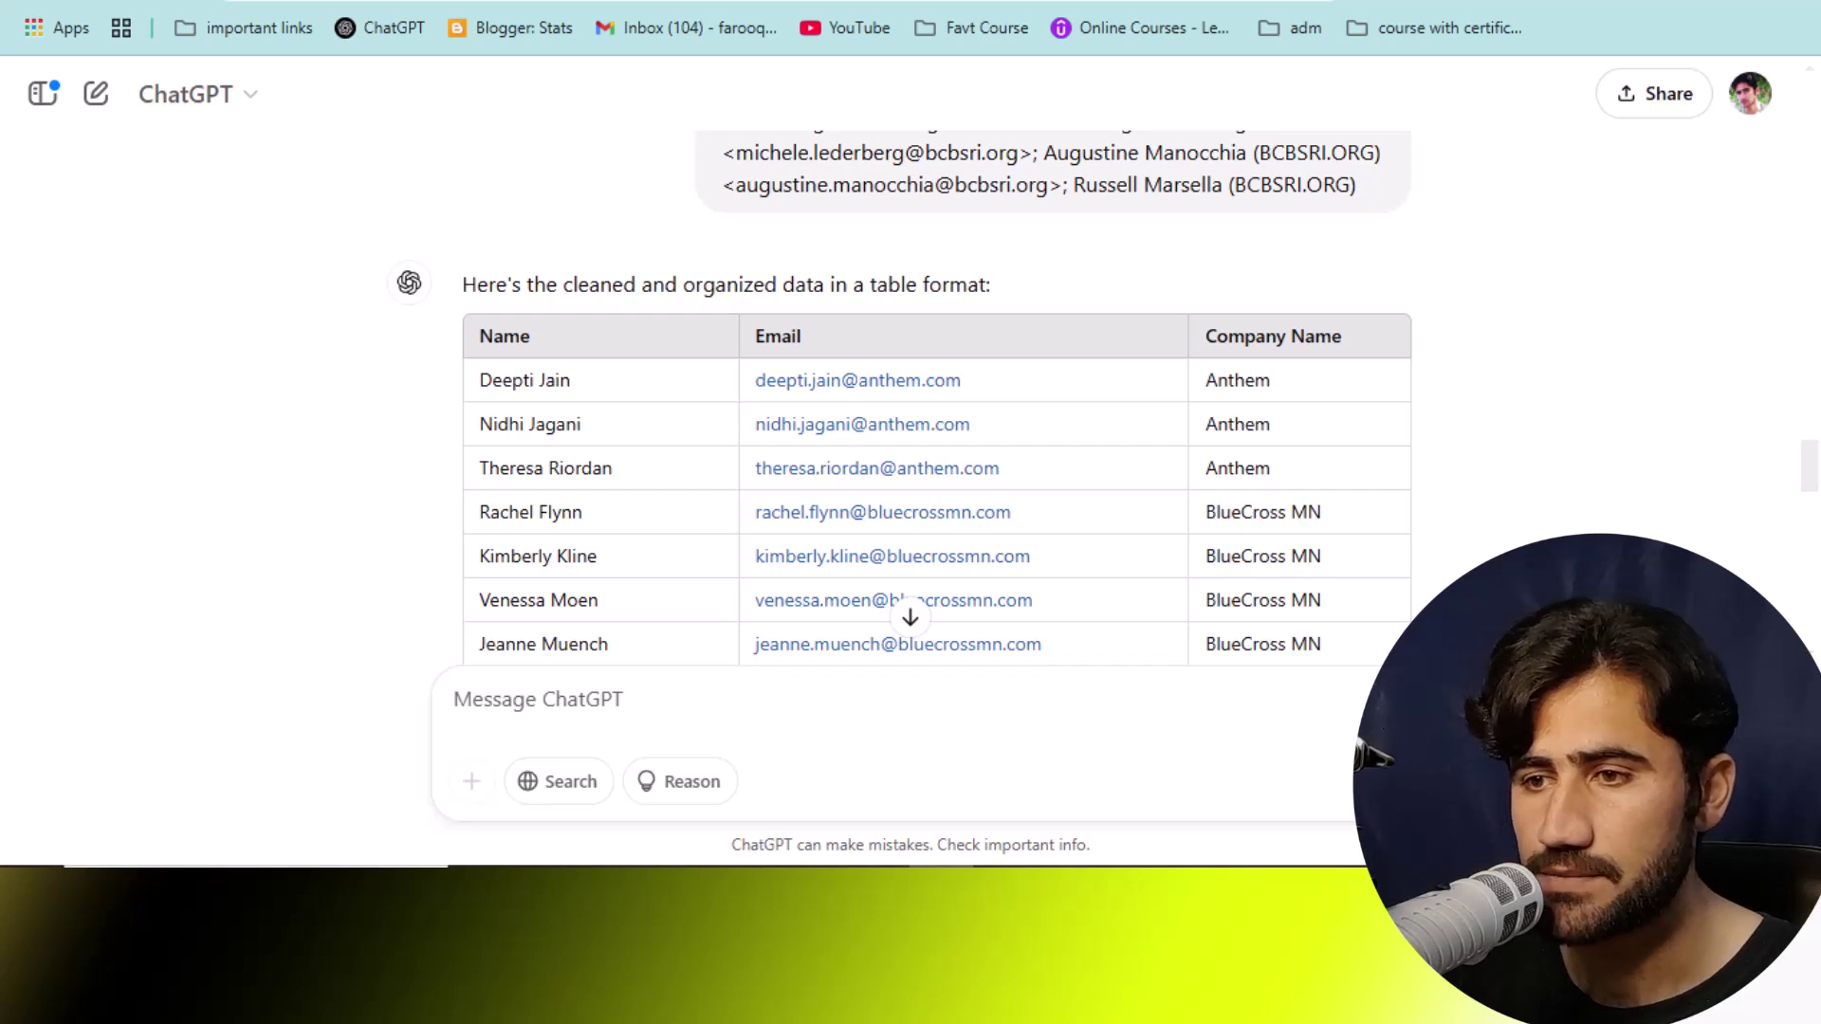
Step: Switch to the Fiverr data cleaning gig page and look over its description, Basic package, and past clients
{"action": "key", "text": "ctrl+Tab"}
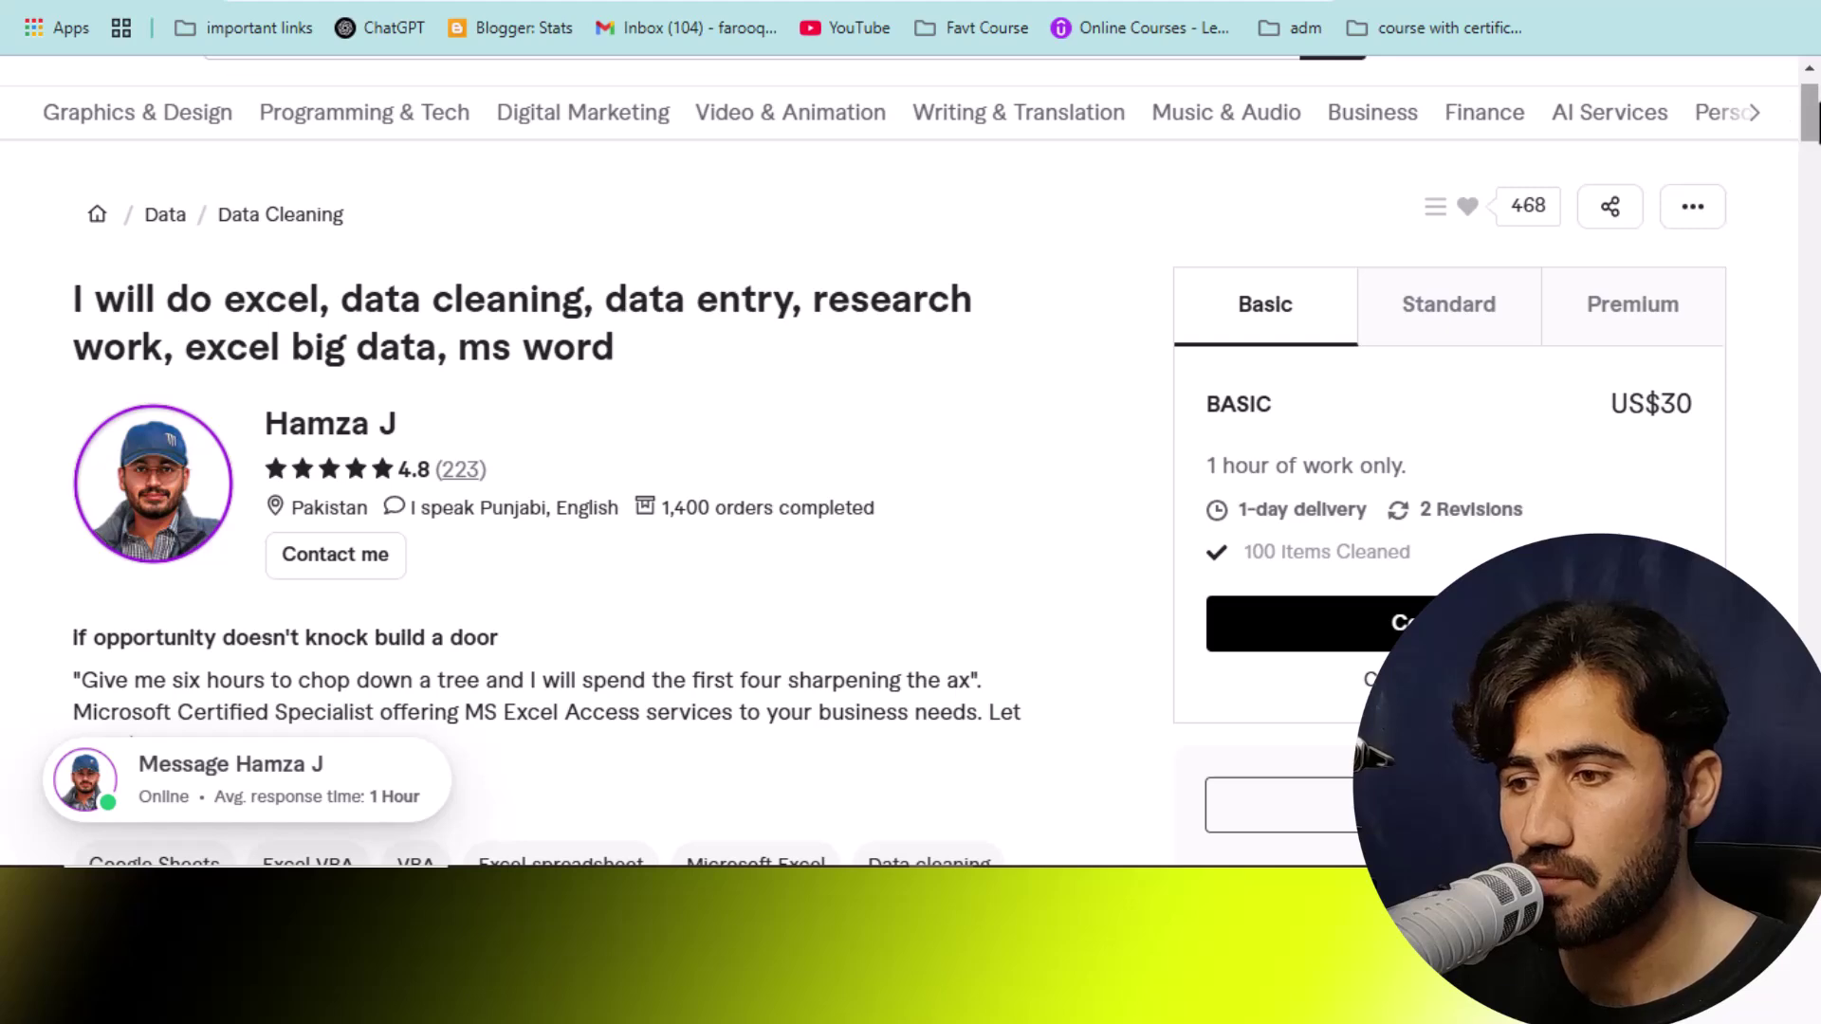
{"action": "left_click_drag", "start_coordinate": [1813, 118], "coordinate": [1814, 219]}
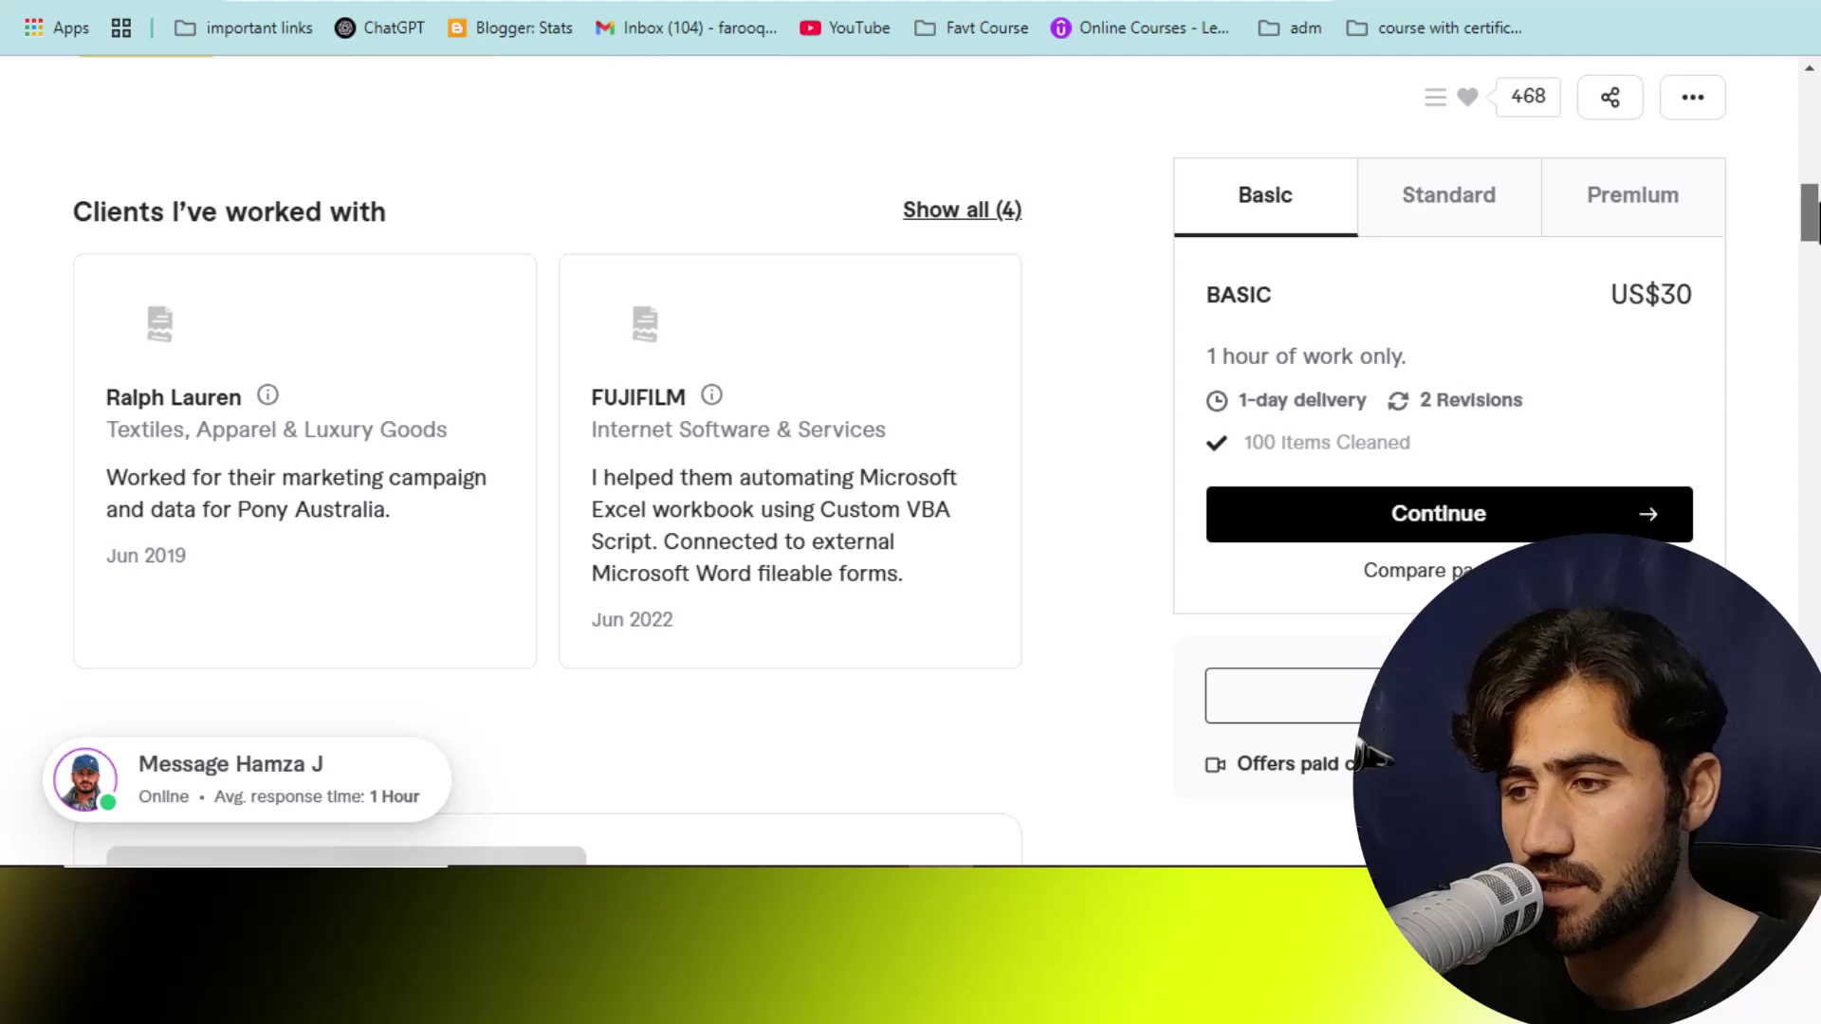
{"action": "scroll", "coordinate": [911, 474], "scroll_direction": "up", "scroll_amount": 15}
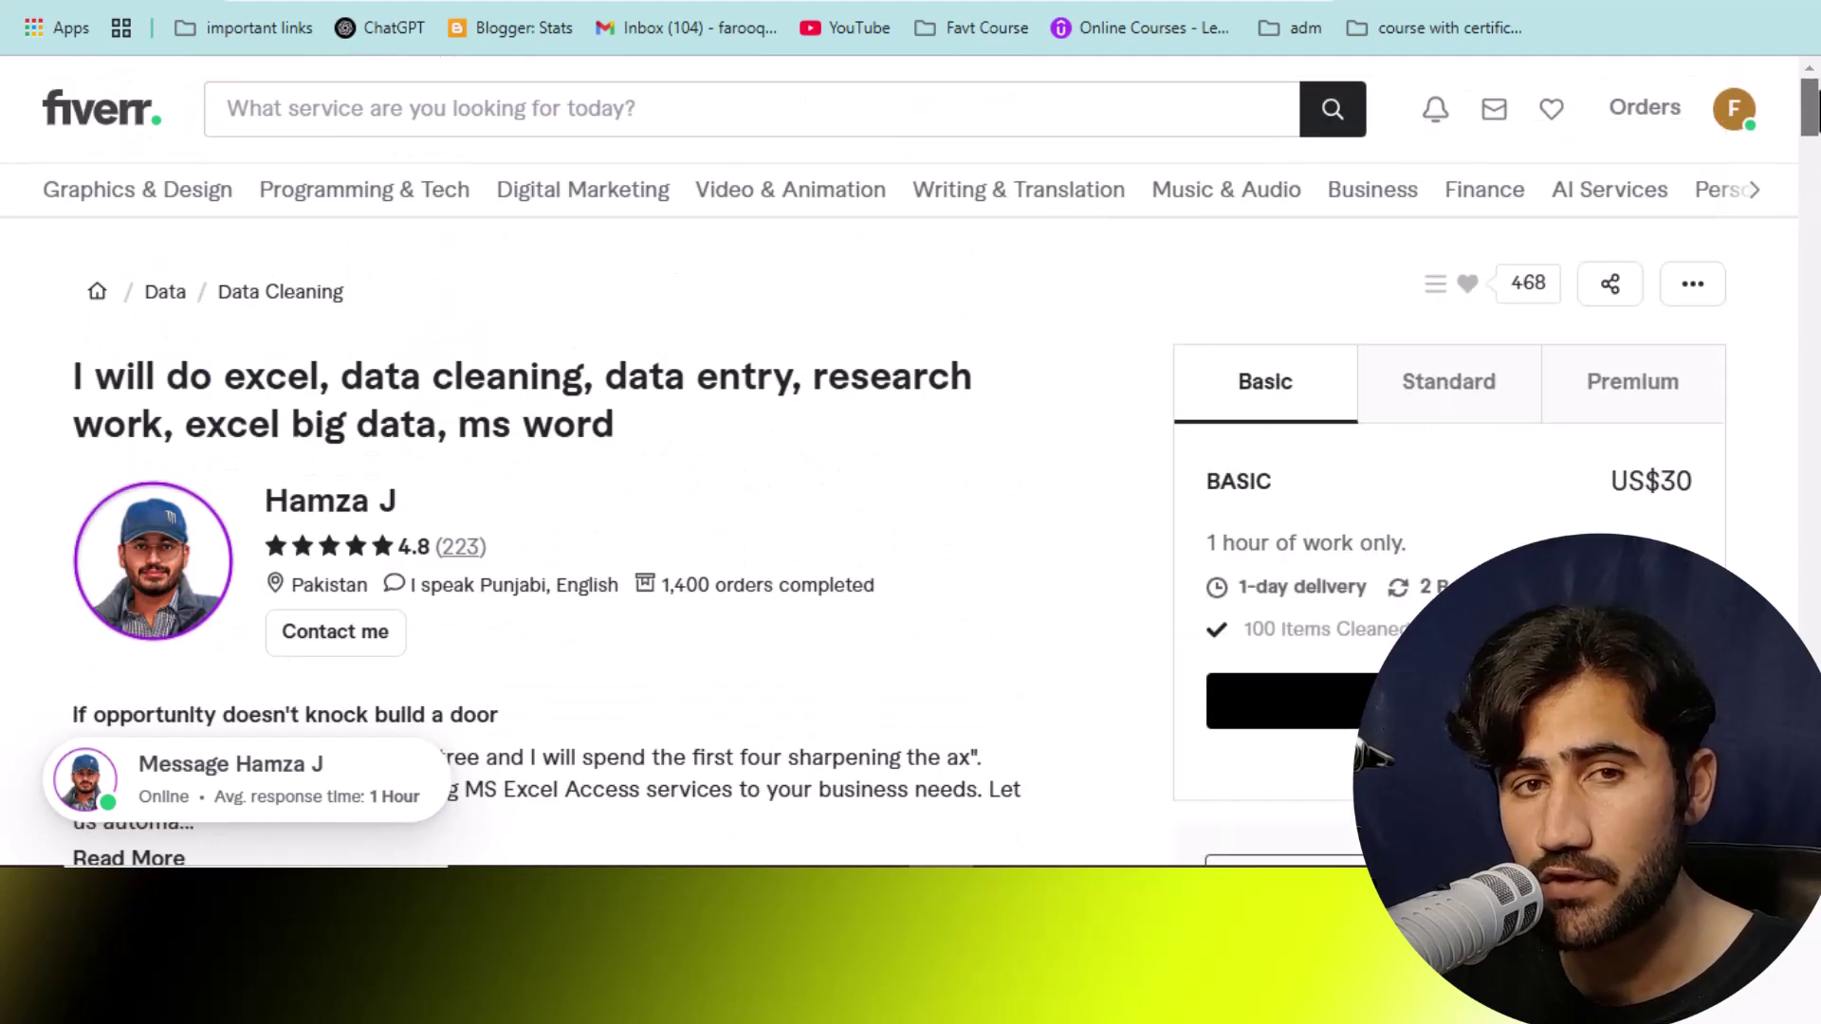
{"action": "scroll", "coordinate": [1373, 759], "scroll_direction": "down", "scroll_amount": 10}
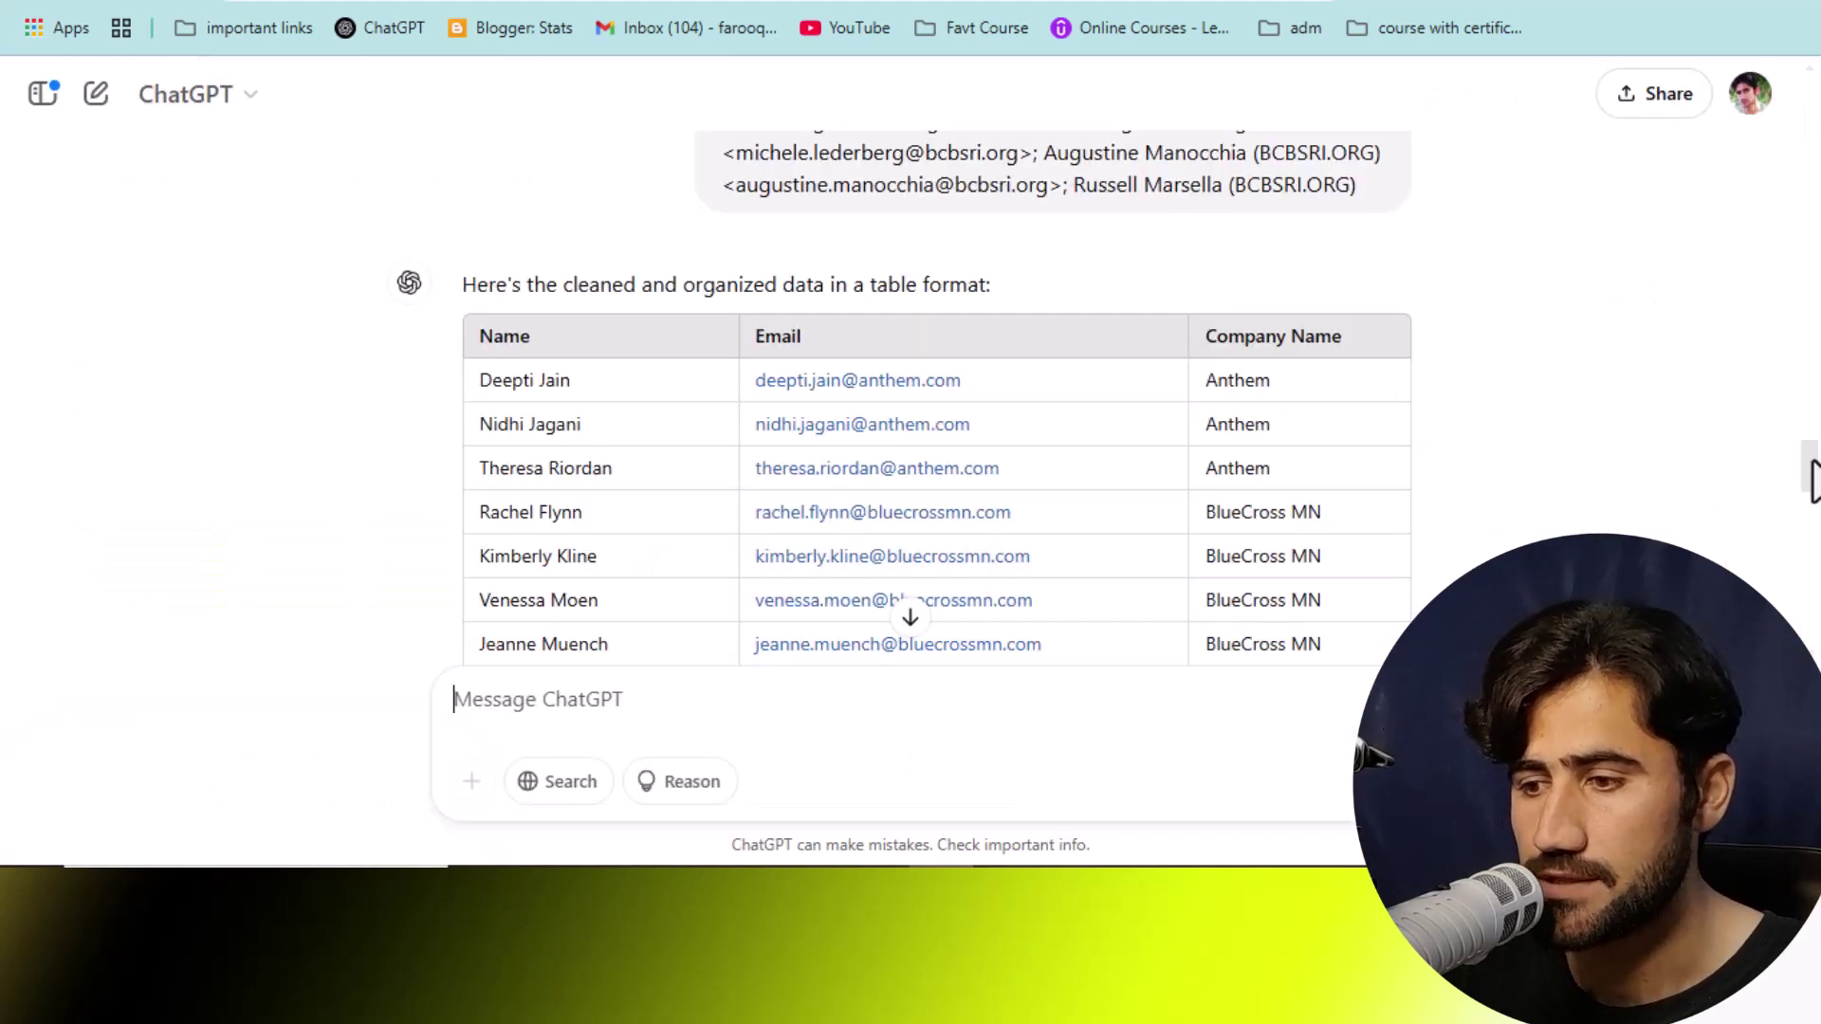
Step: Return to ChatGPT and copy the whole second generated table, including its Name, Email, and Company Name headers
{"action": "mouse_move", "coordinate": [1811, 463]}
{"action": "left_mouse_down"}
{"action": "mouse_move", "coordinate": [1810, 620]}
{"action": "mouse_move", "coordinate": [1816, 474]}
{"action": "left_mouse_up"}
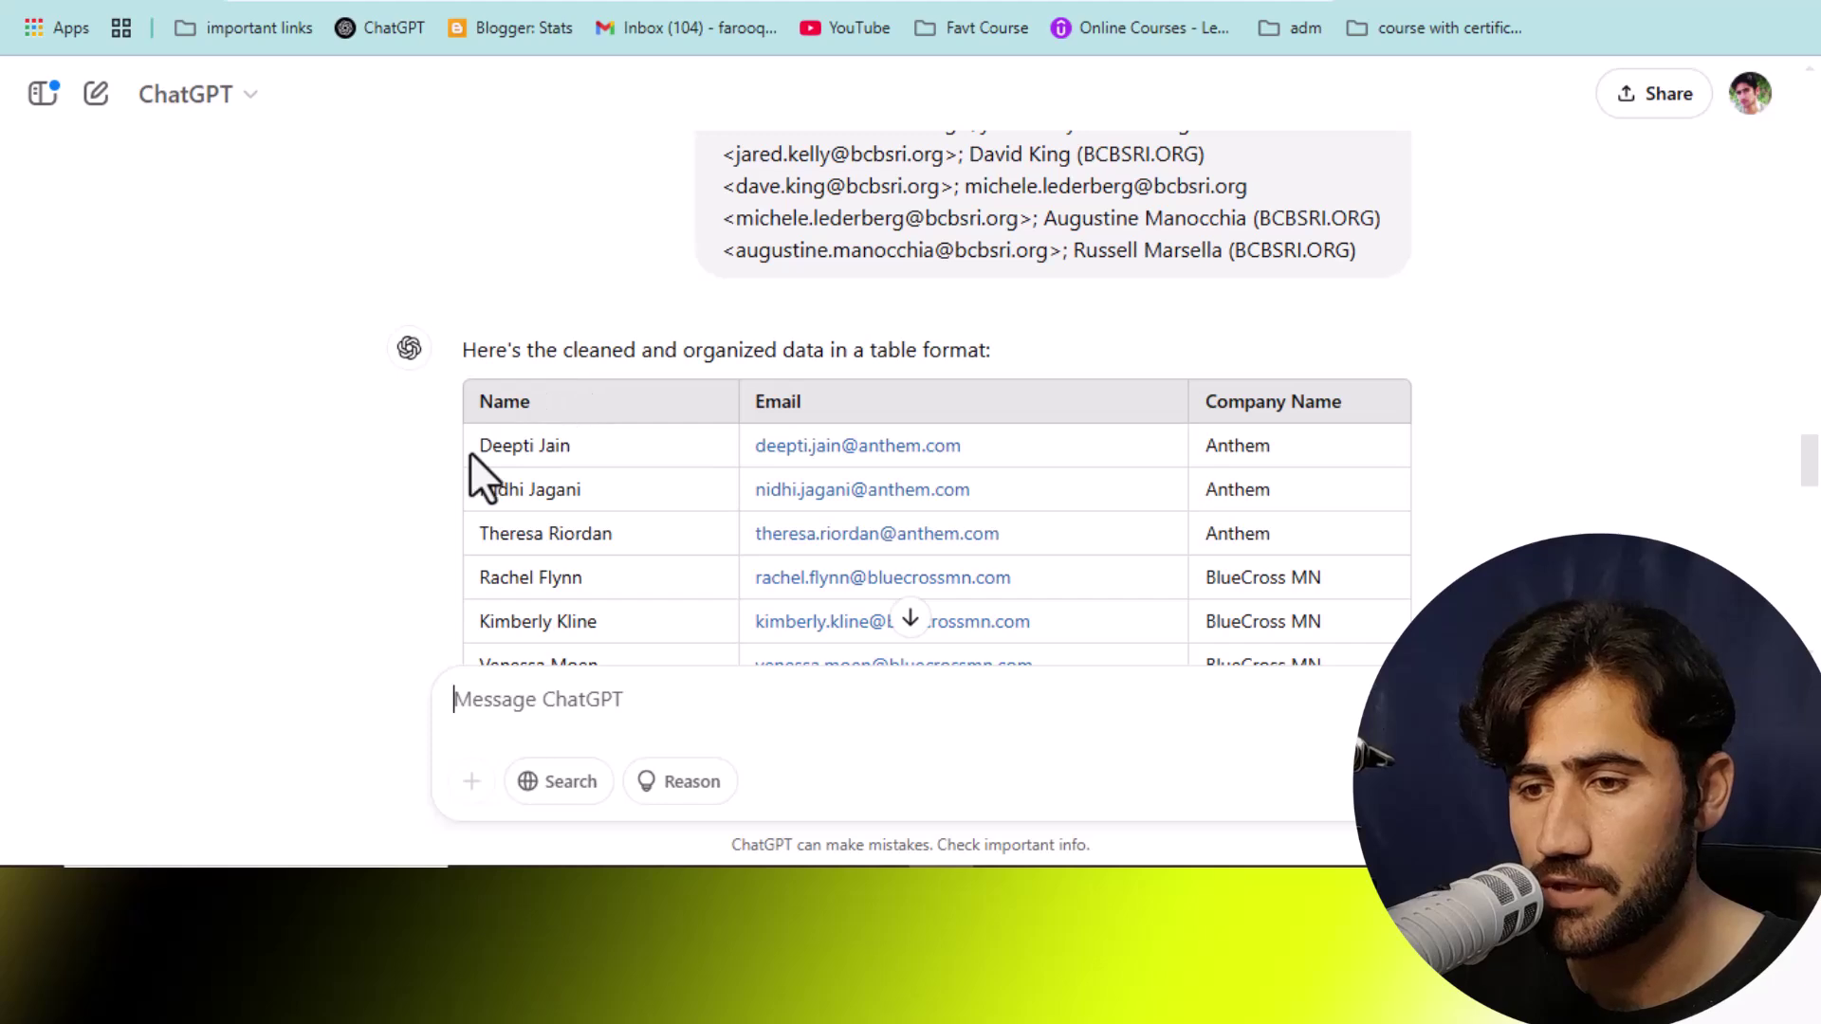
{"action": "left_click_drag", "start_coordinate": [471, 406], "coordinate": [1301, 452]}
{"action": "right_click", "coordinate": [1250, 381]}
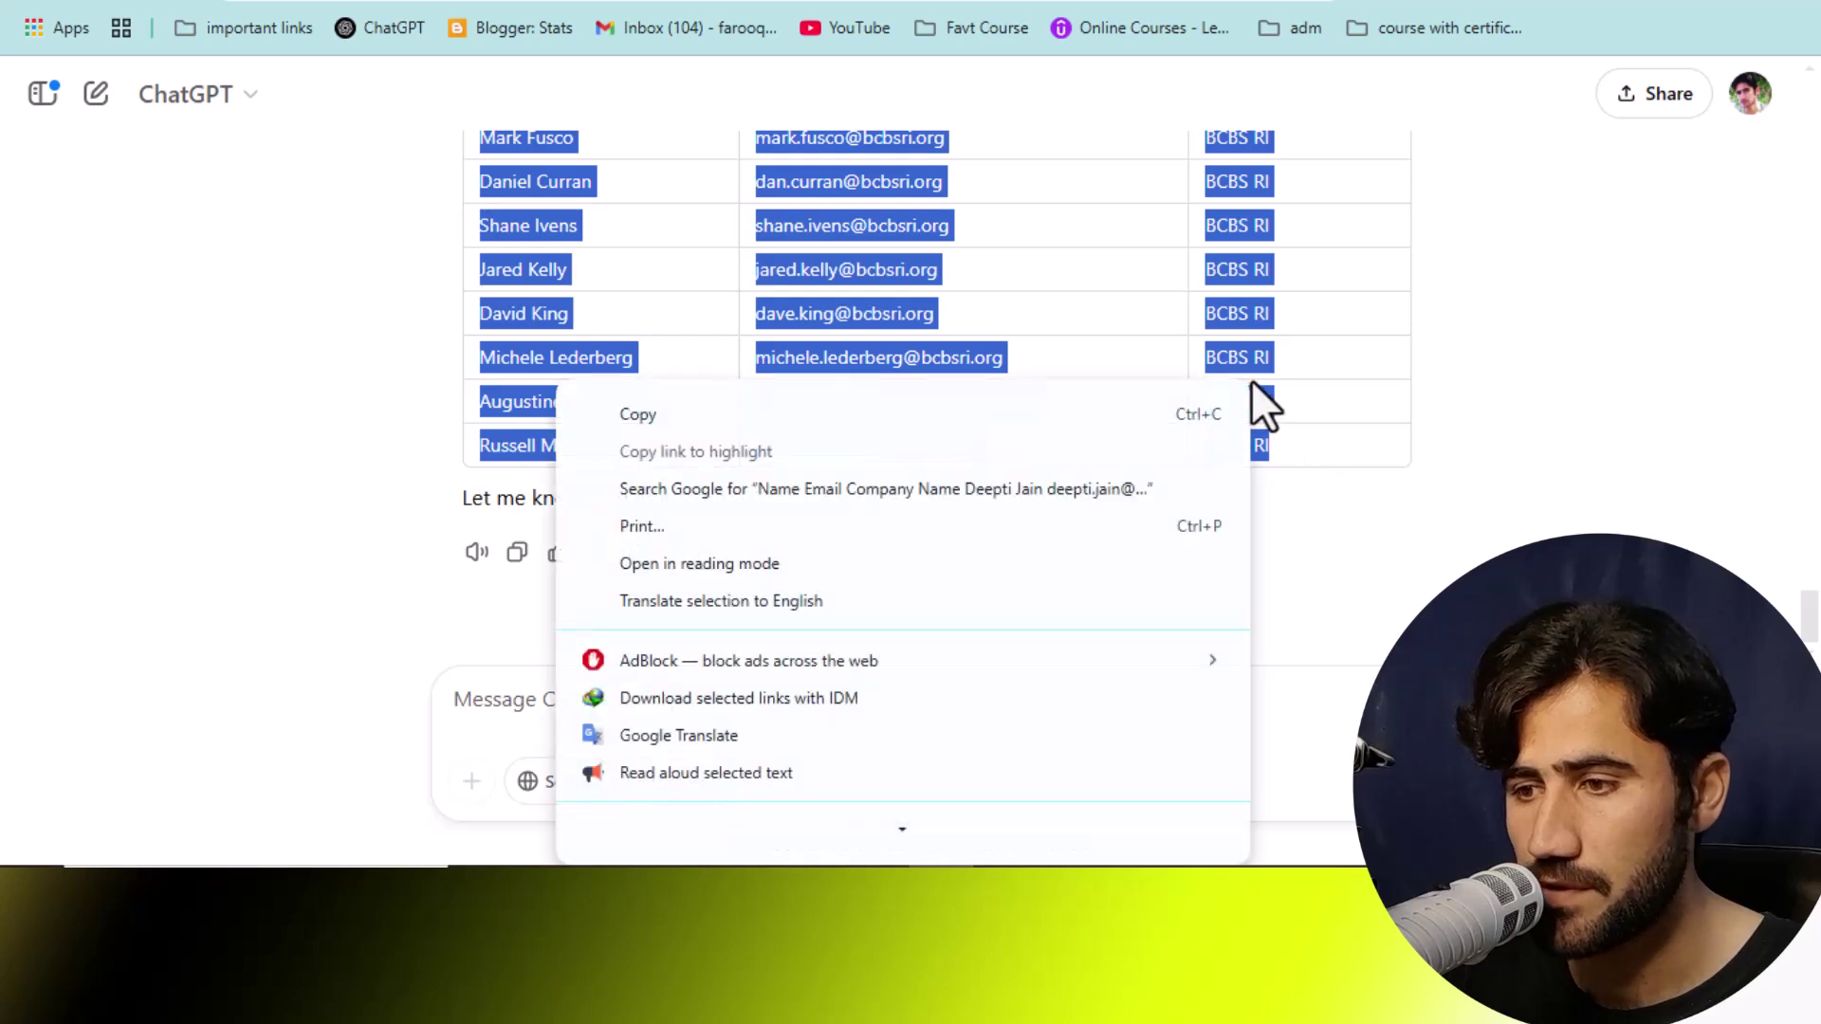
{"action": "left_click", "coordinate": [890, 412]}
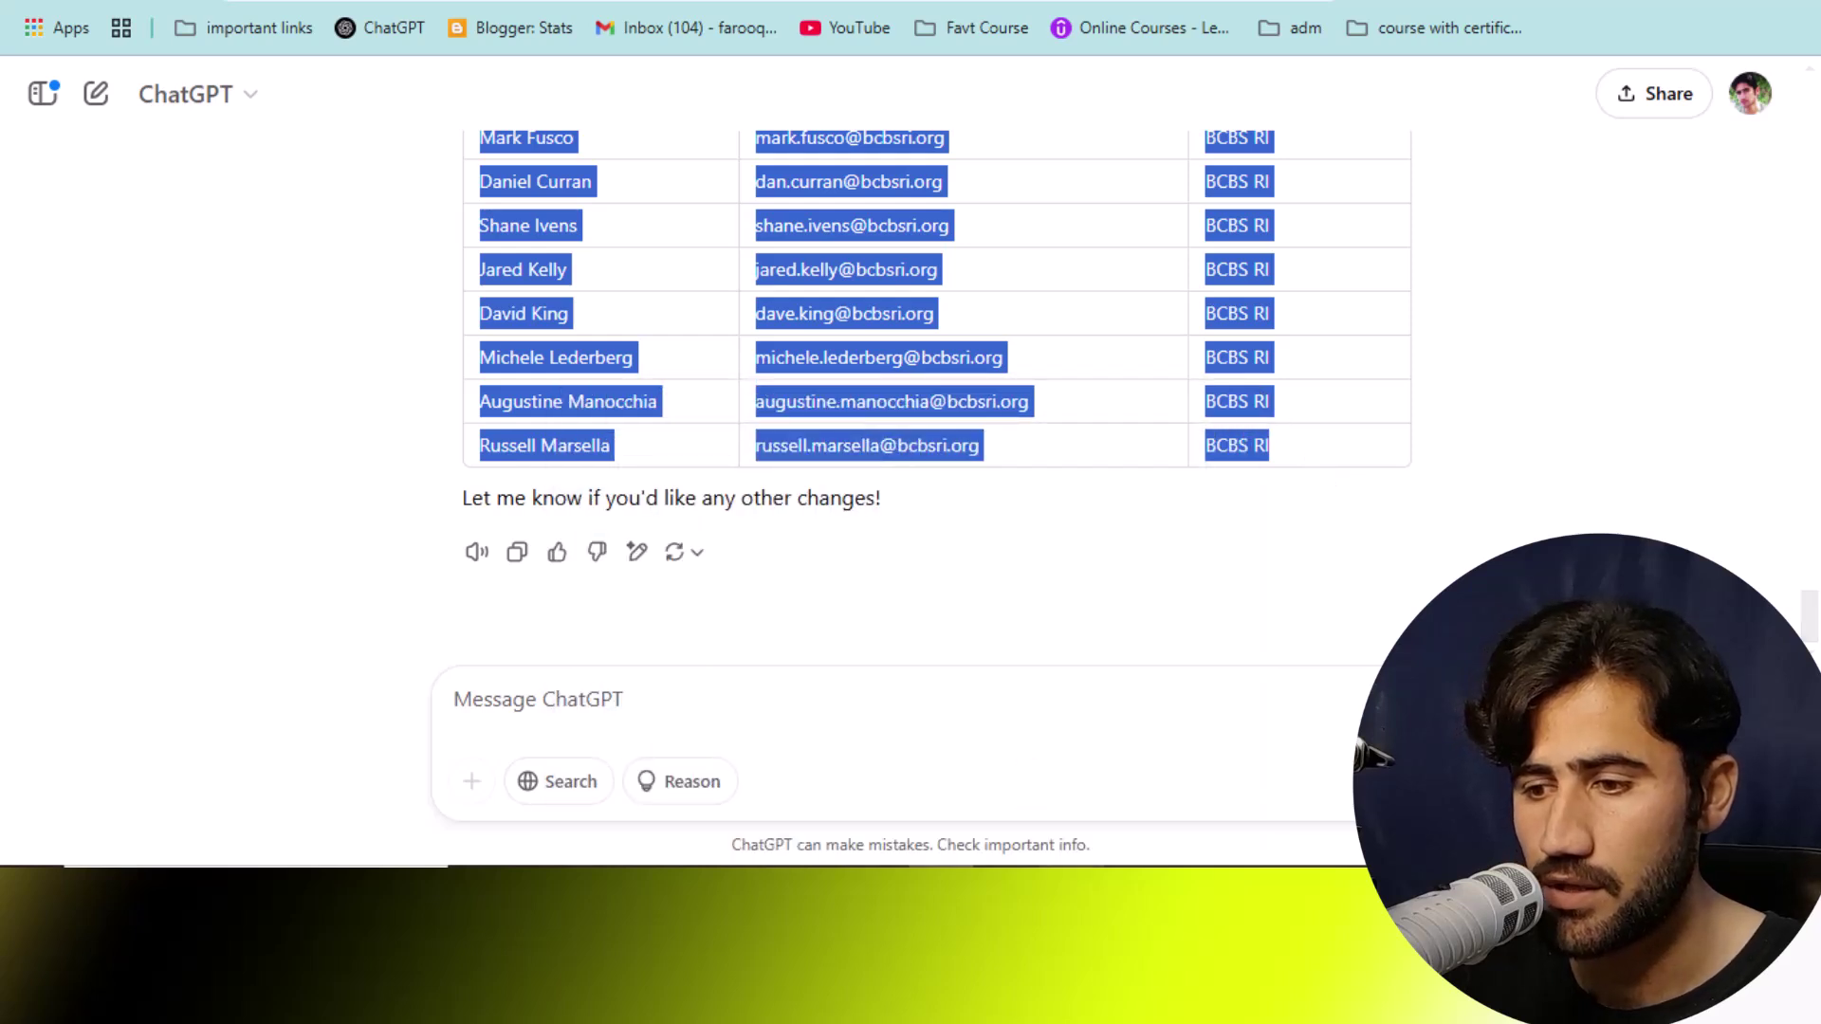
Step: Switch to the Excel sheet and clear the contents of row 29, the last row of the first batch
{"action": "key", "text": "alt+Tab"}
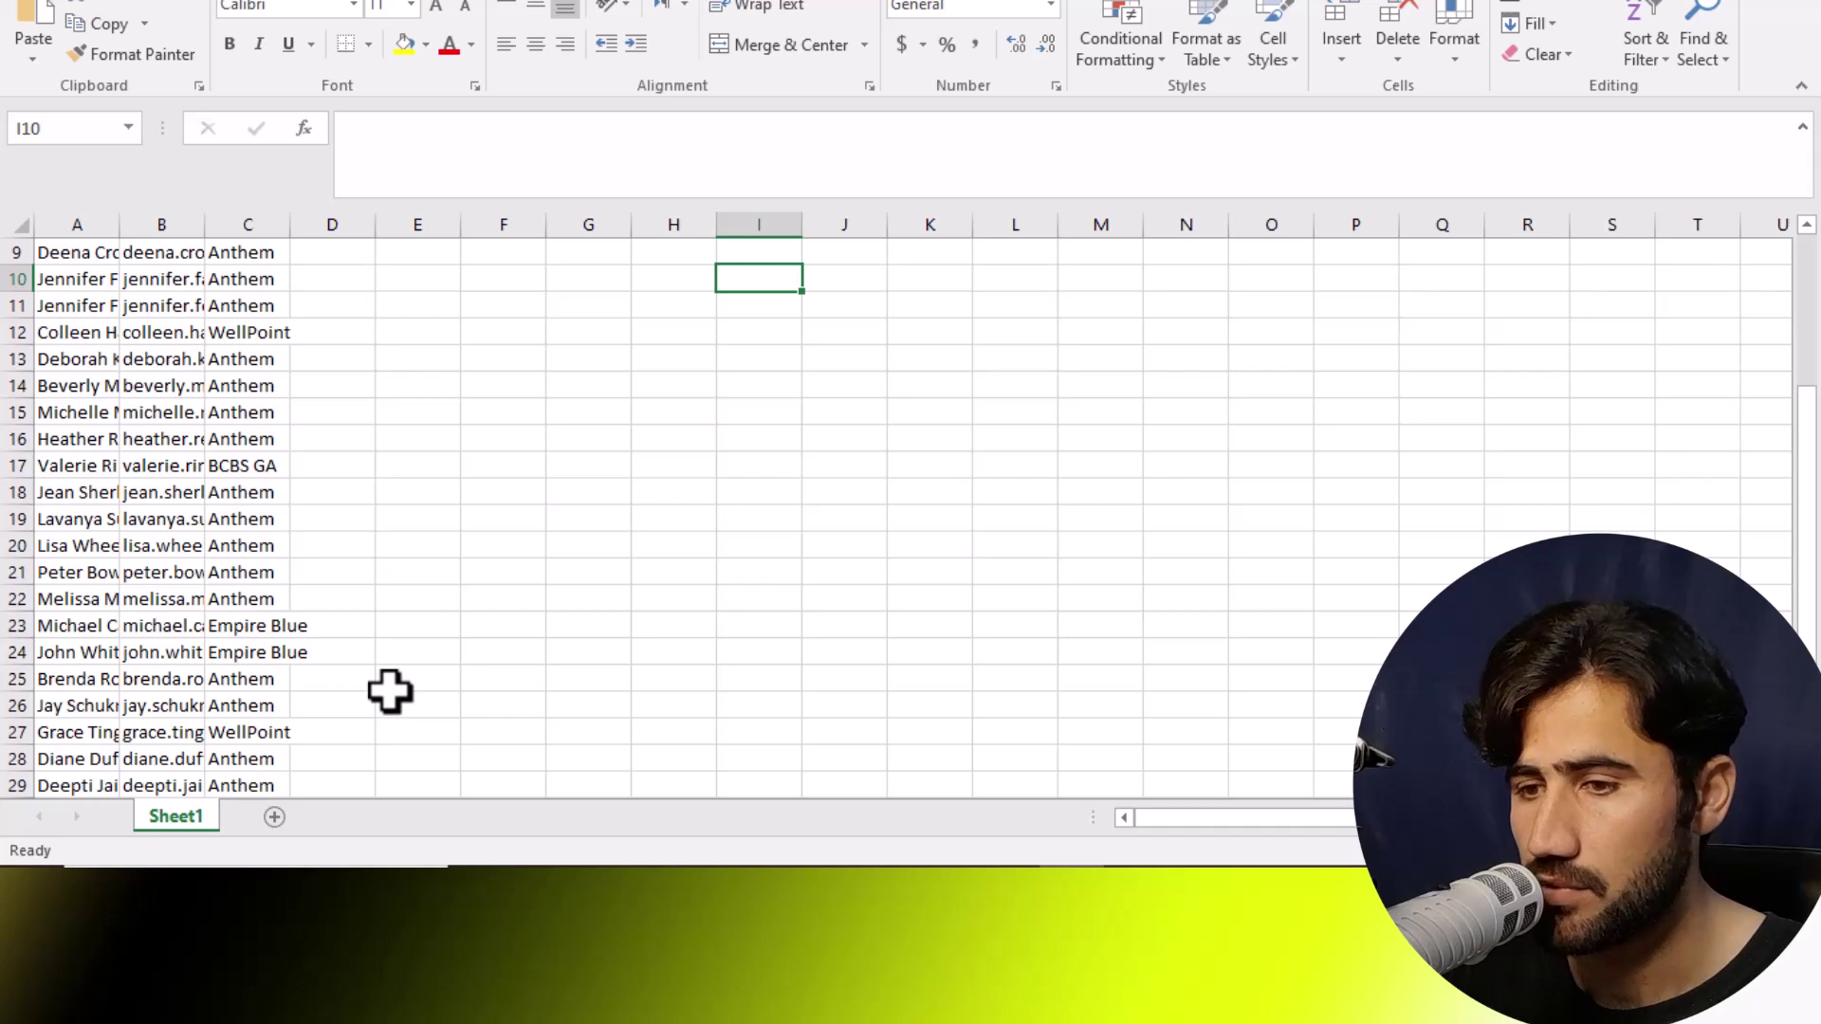
{"action": "left_click", "coordinate": [558, 679]}
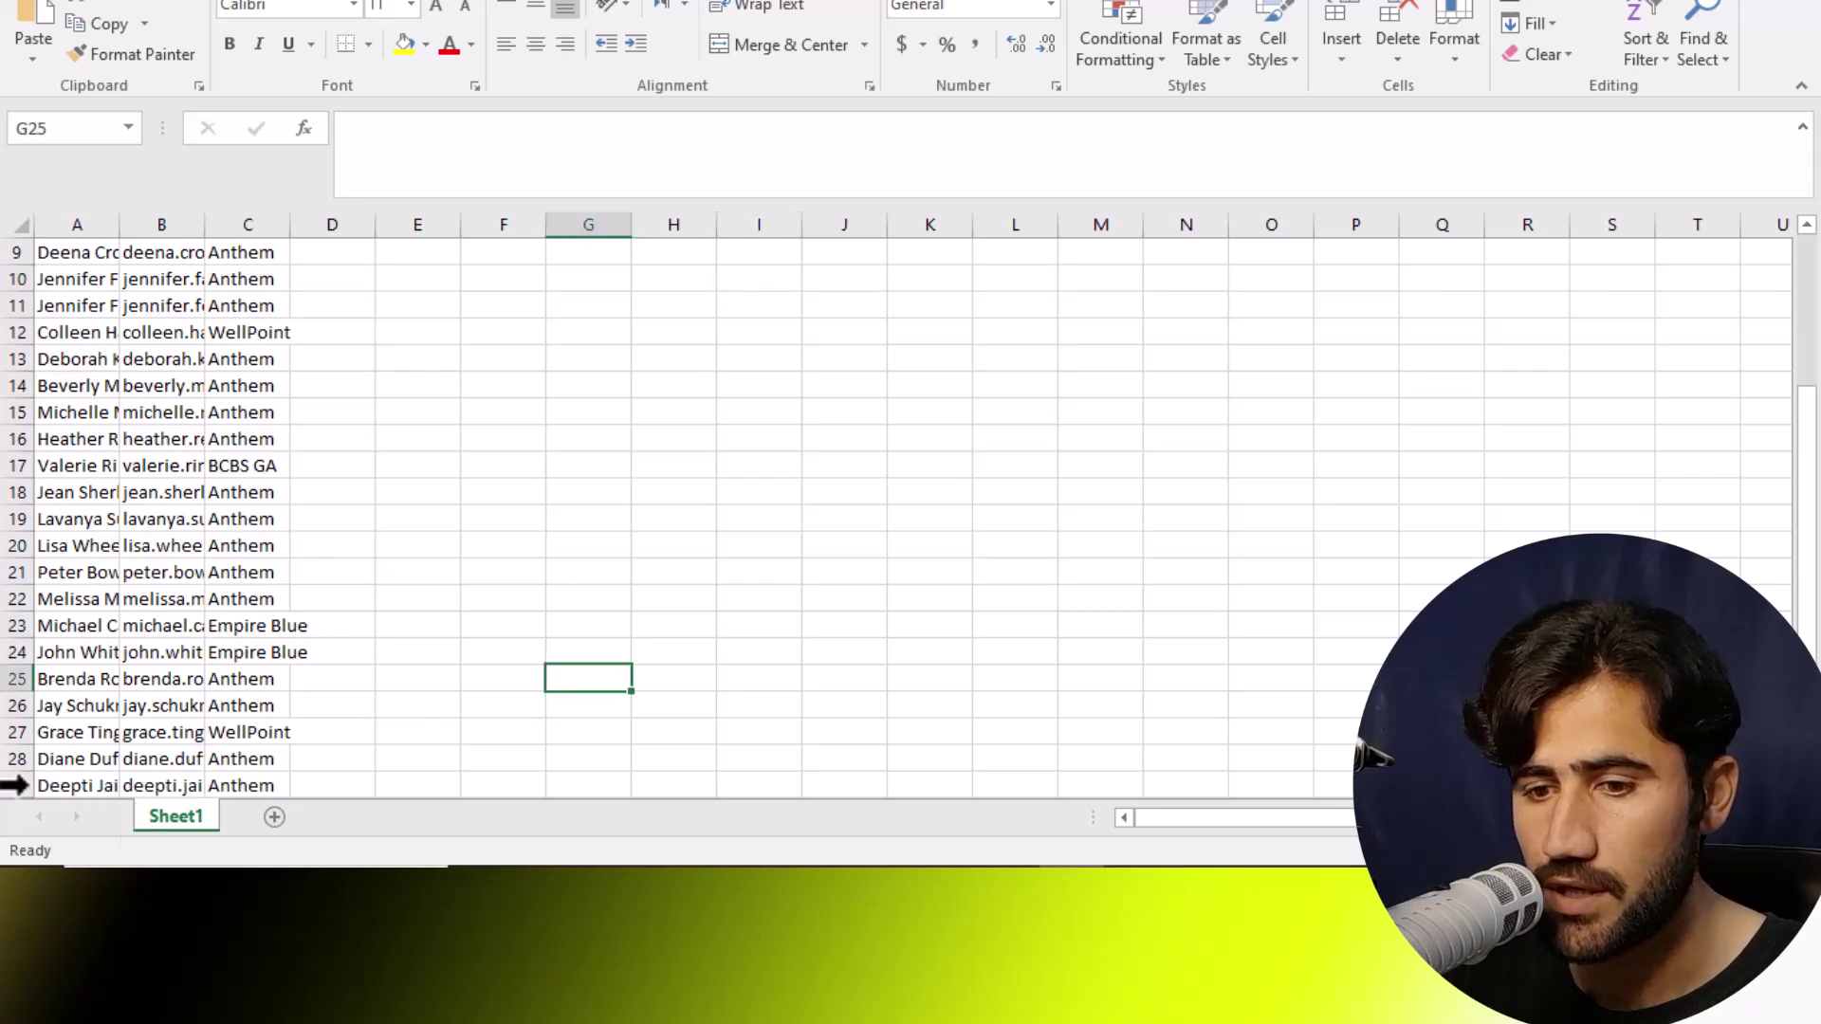
{"action": "left_click", "coordinate": [19, 785]}
{"action": "right_click", "coordinate": [19, 785]}
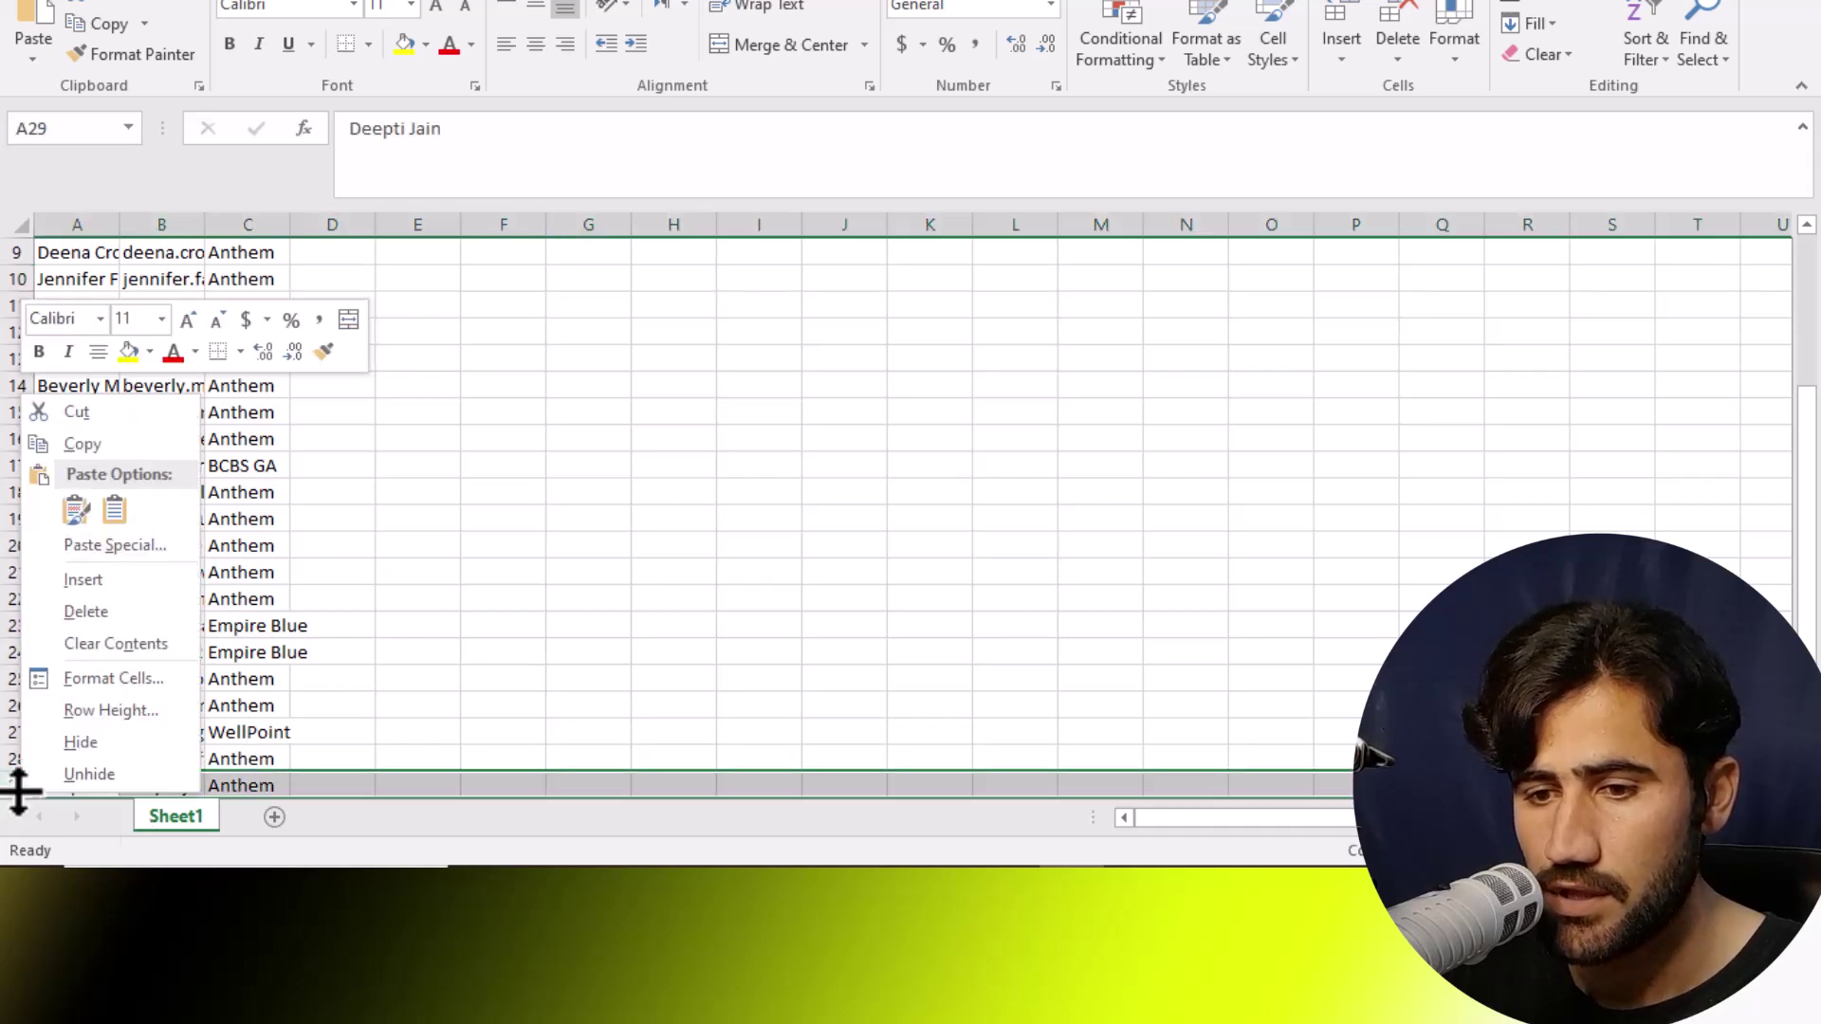
{"action": "key", "text": "Escape"}
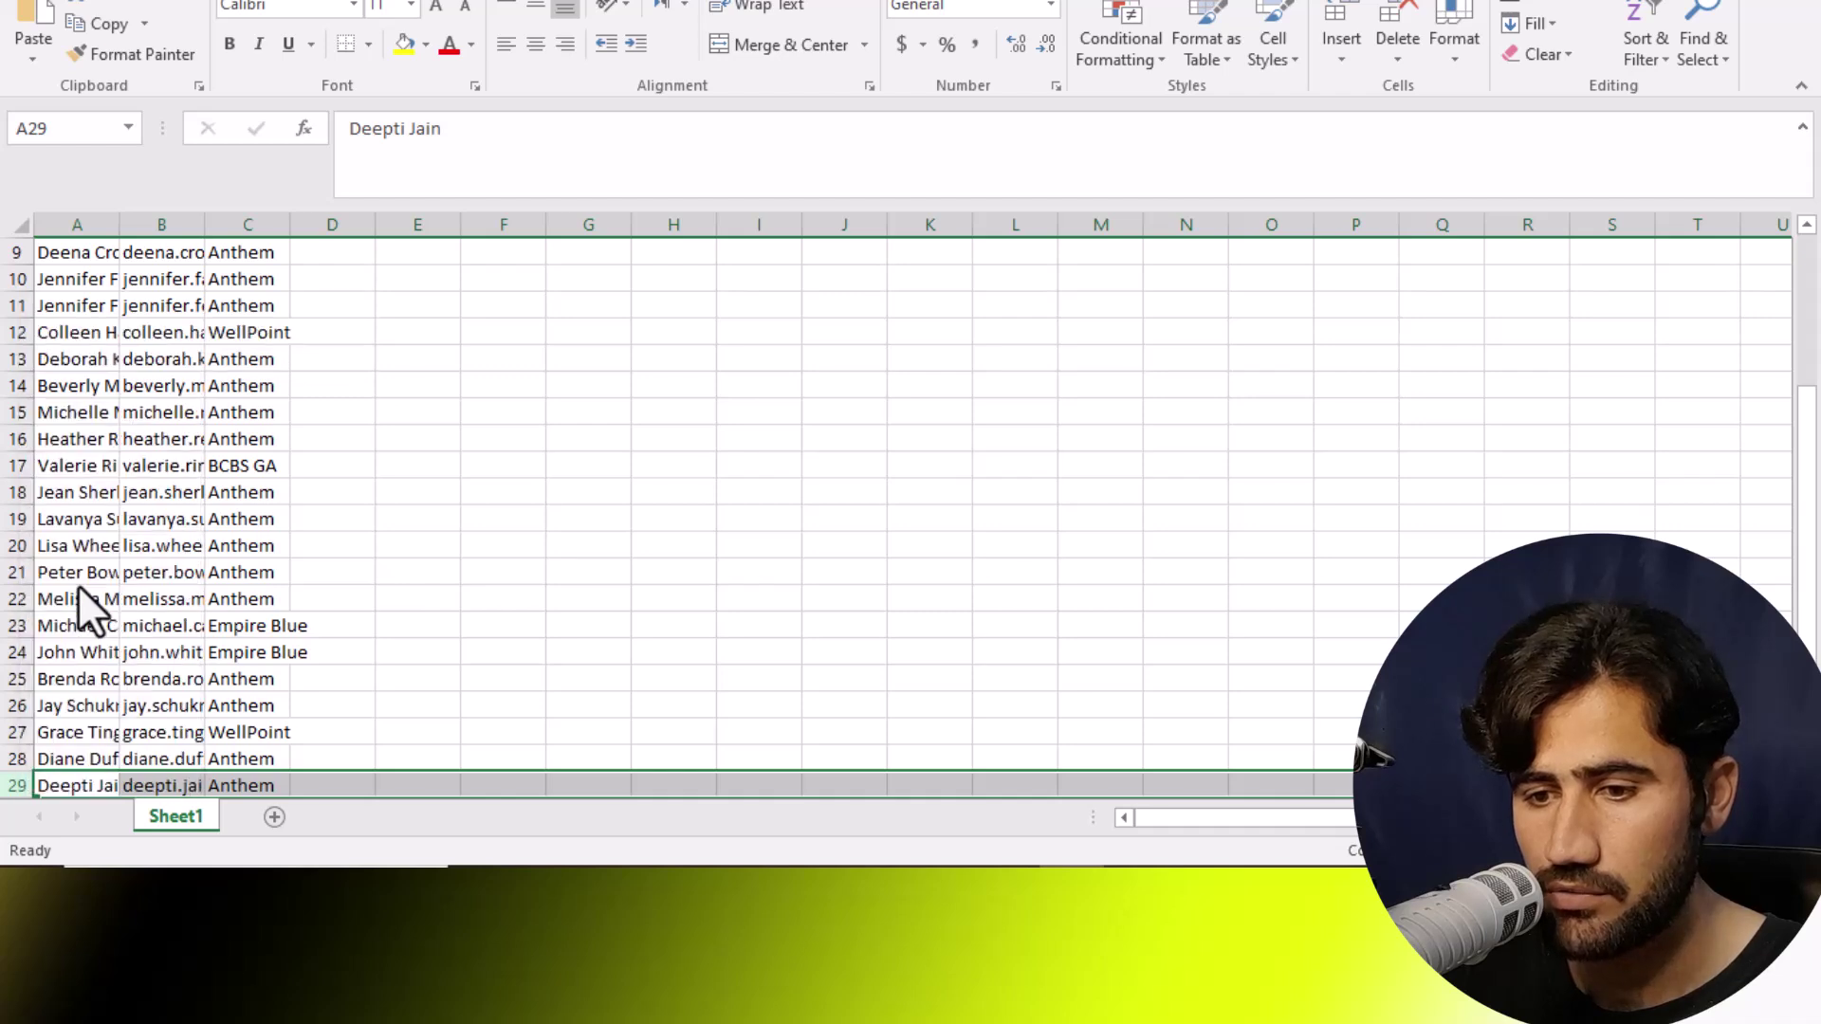
{"action": "key", "text": "Delete"}
{"action": "left_click", "coordinate": [759, 731]}
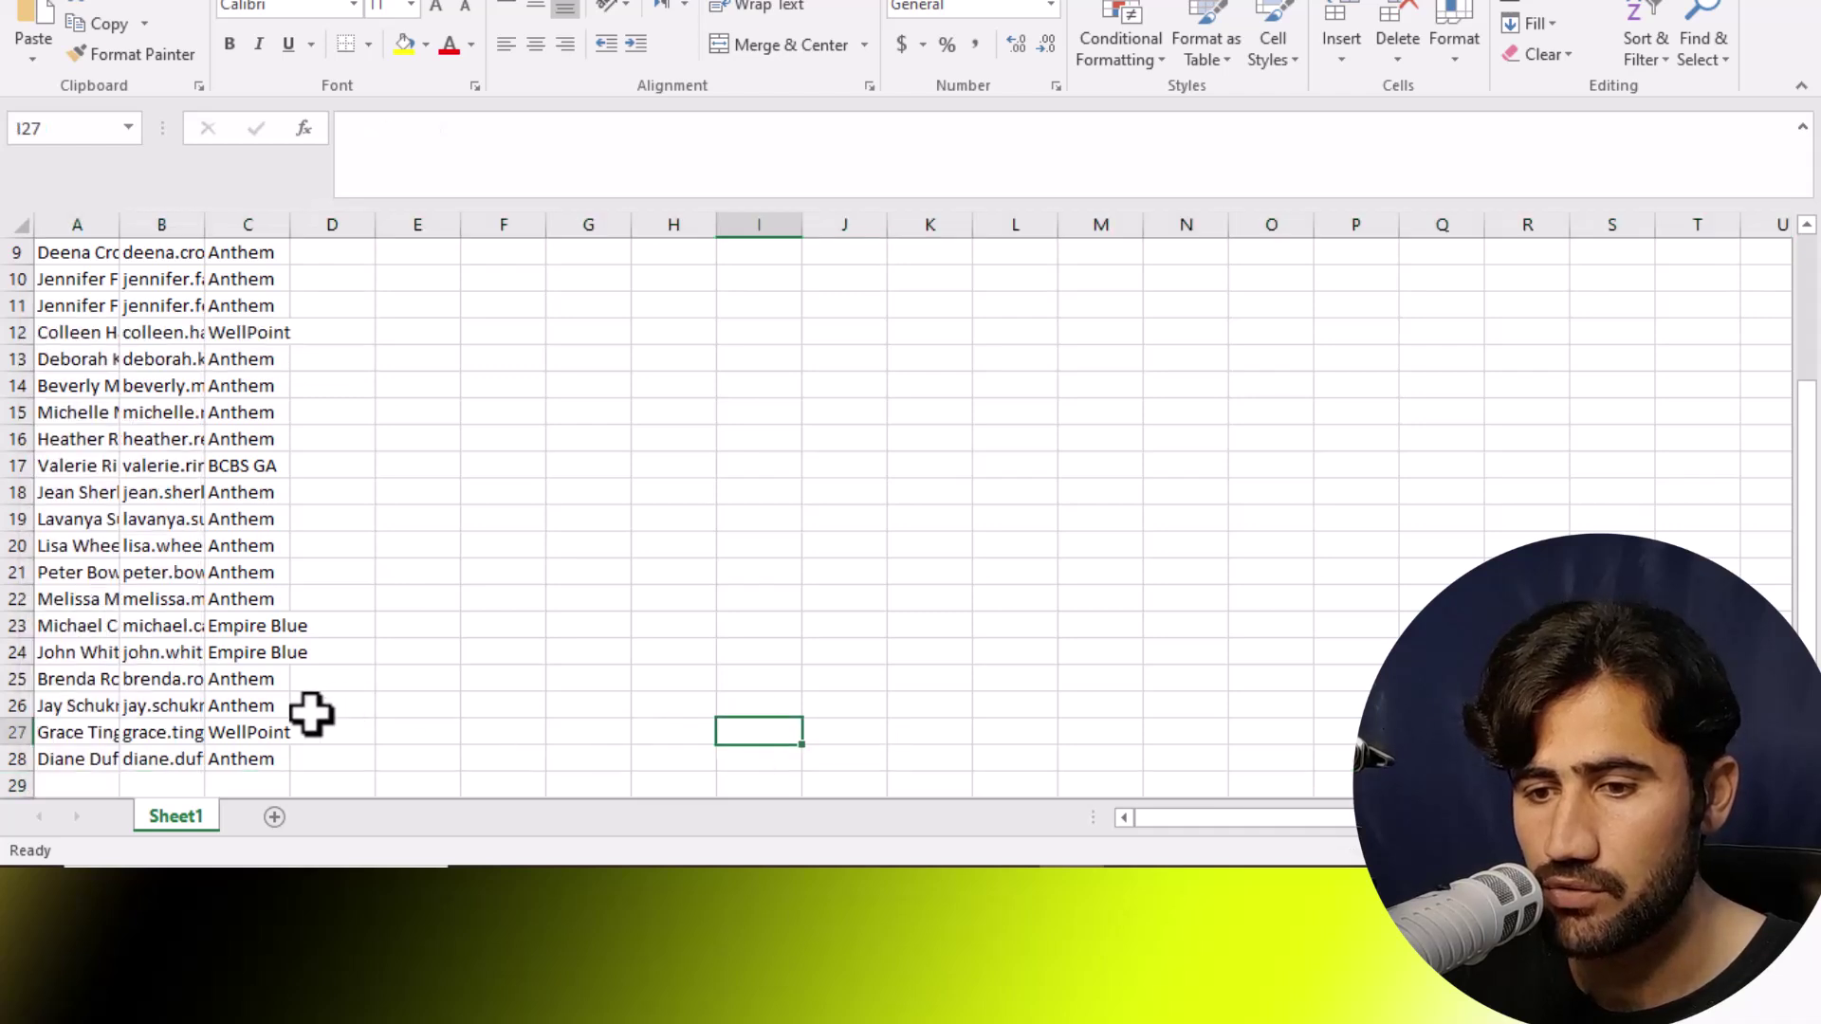
Step: Paste the second copied table at cell A29, matching the destination formatting
{"action": "left_click", "coordinate": [53, 783]}
{"action": "right_click", "coordinate": [52, 784]}
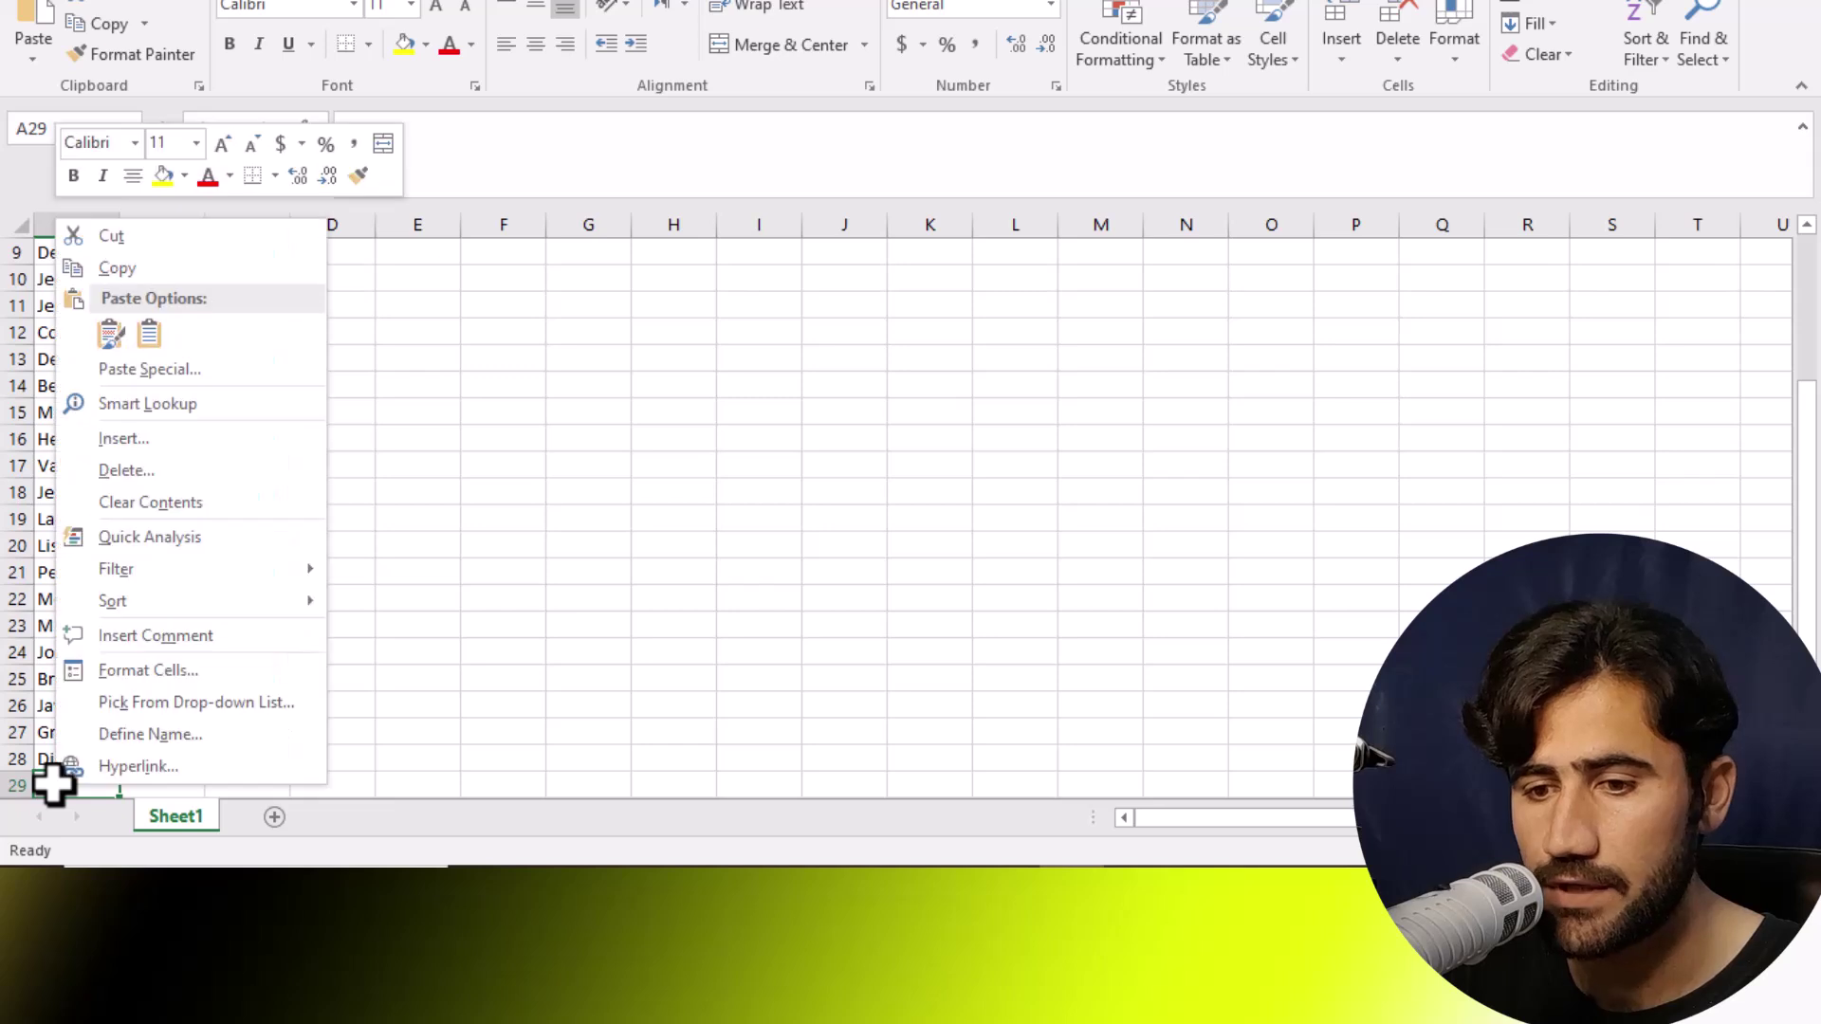
{"action": "left_click", "coordinate": [154, 337]}
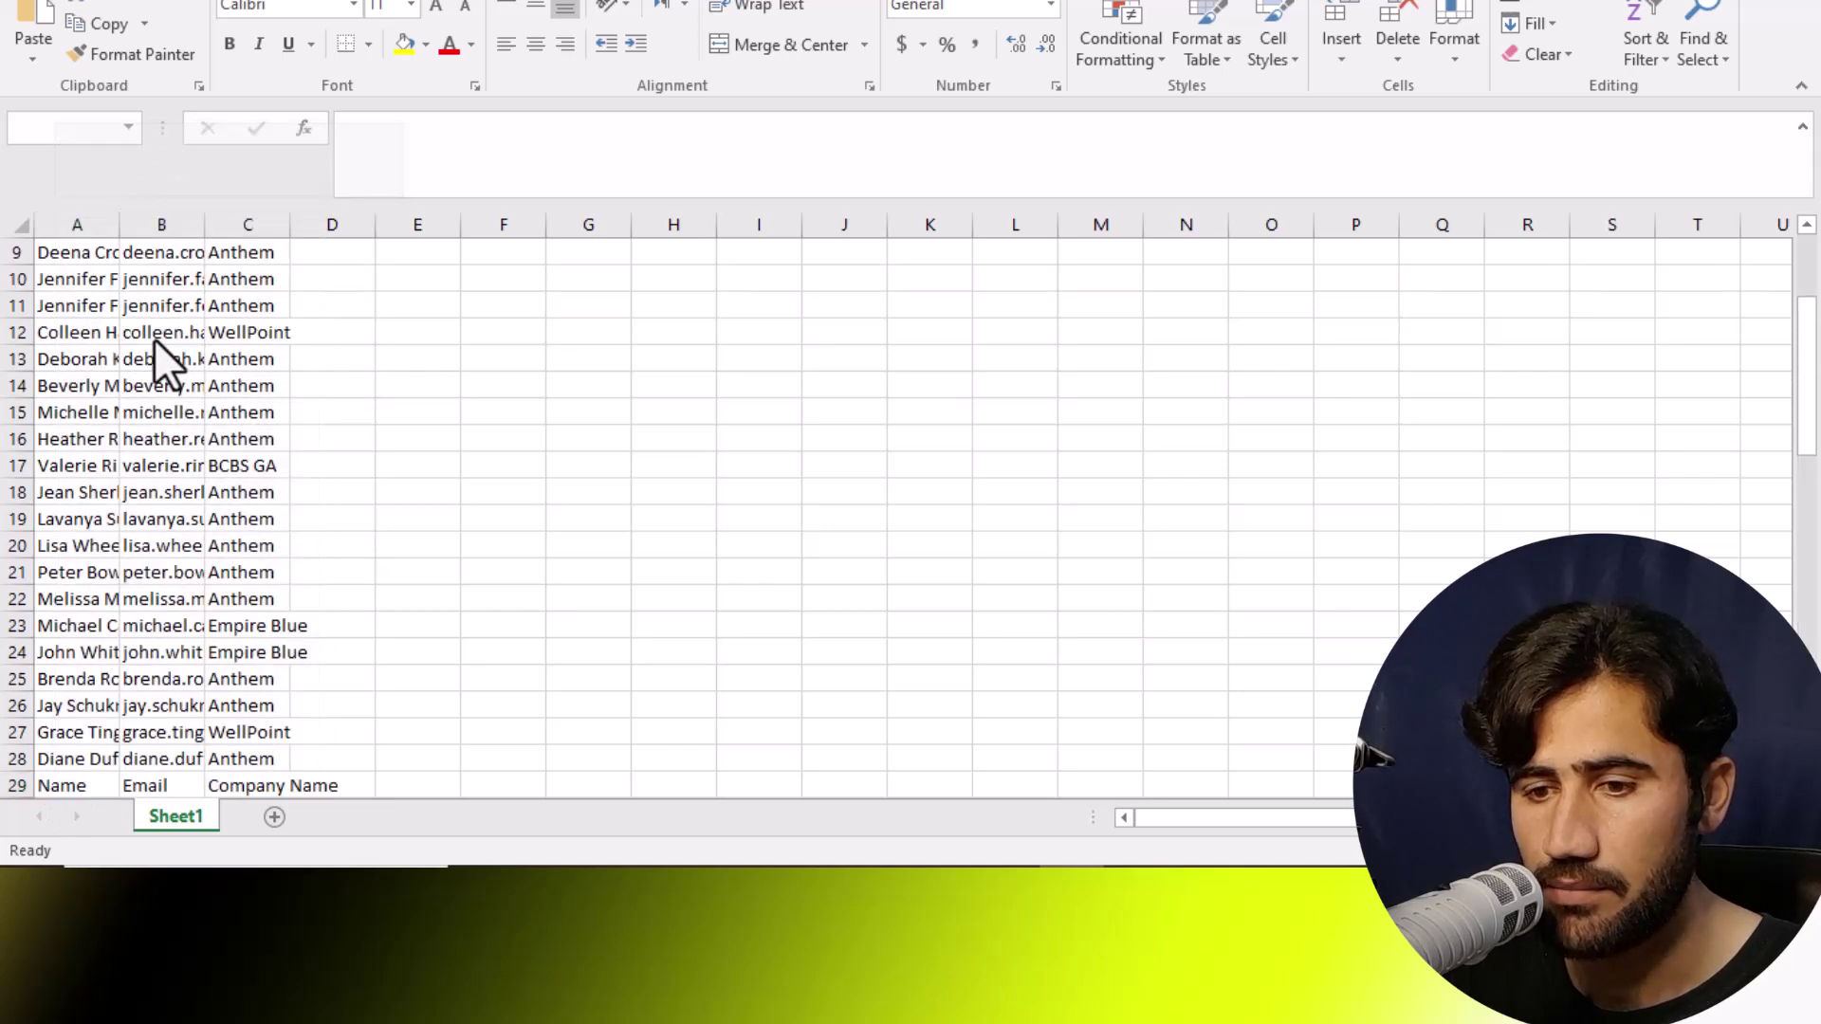
{"action": "left_click", "coordinate": [844, 625]}
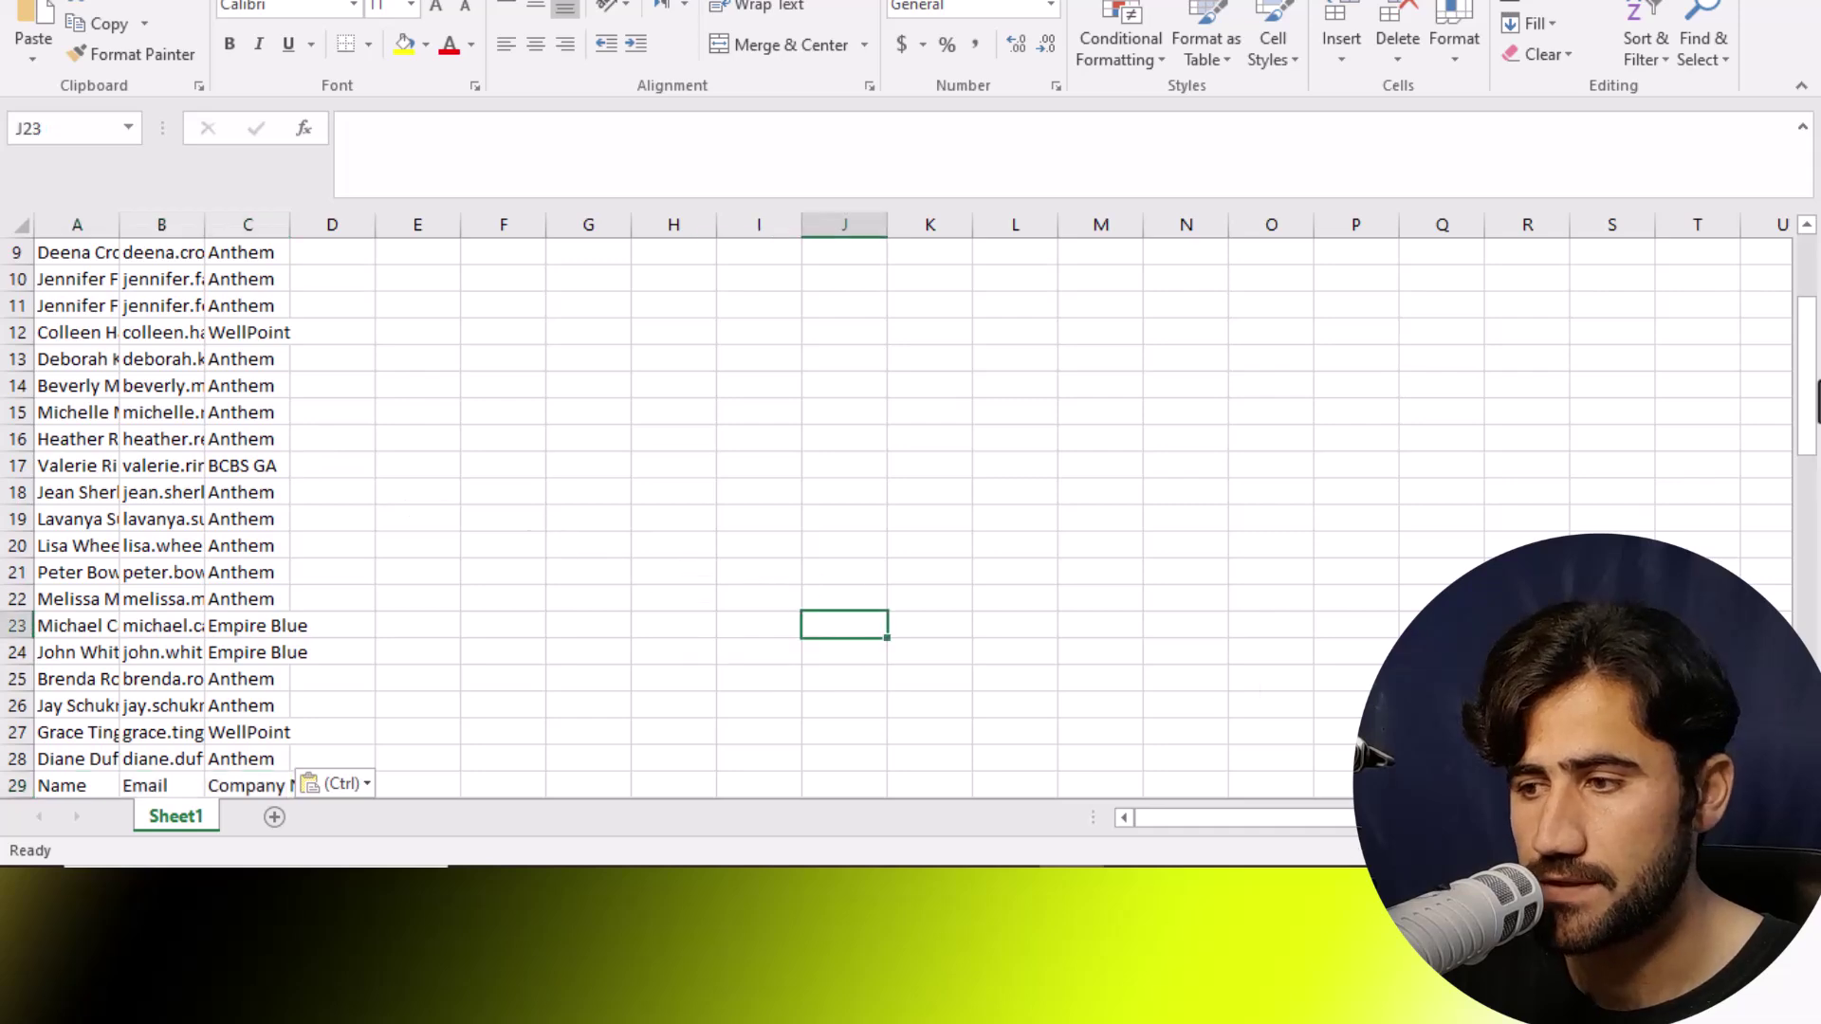
Step: Delete row 29, which holds the repeated Name, Email, and Company Name headers
{"action": "left_click_drag", "start_coordinate": [1809, 406], "coordinate": [1809, 493]}
{"action": "scroll", "coordinate": [1442, 487], "scroll_direction": "down", "scroll_amount": 1}
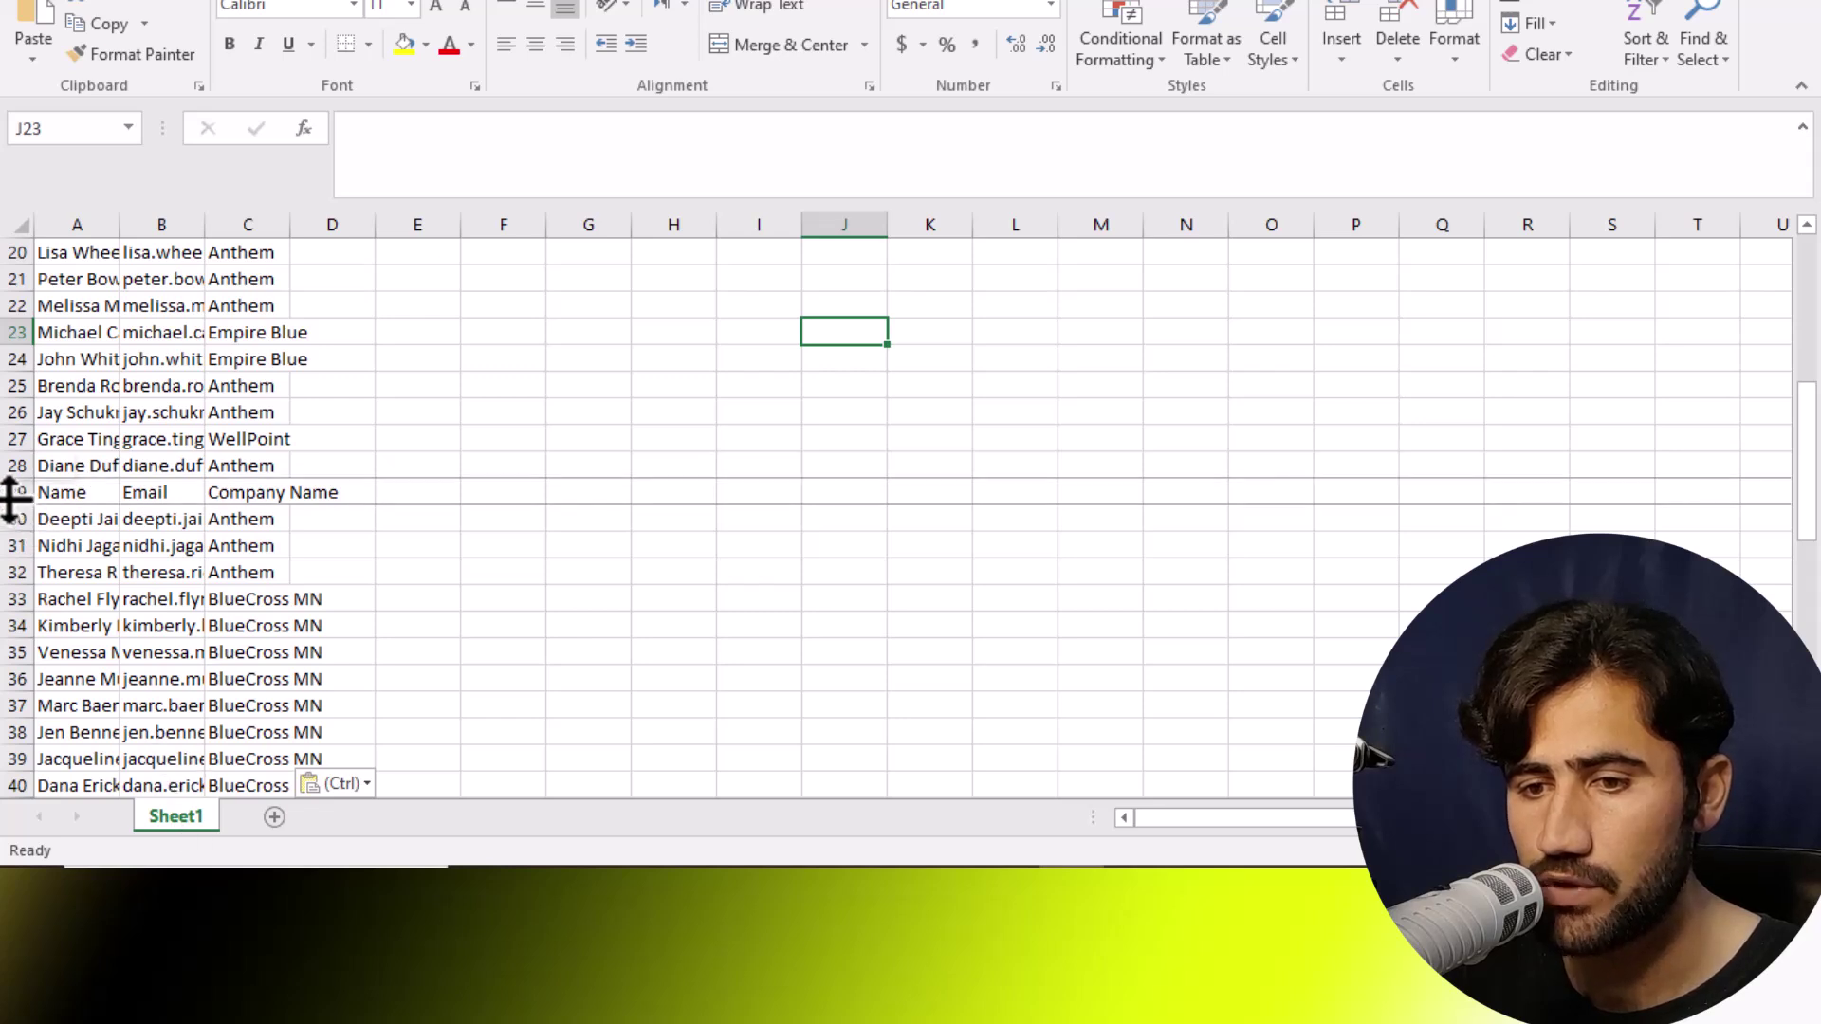
{"action": "left_click", "coordinate": [507, 518]}
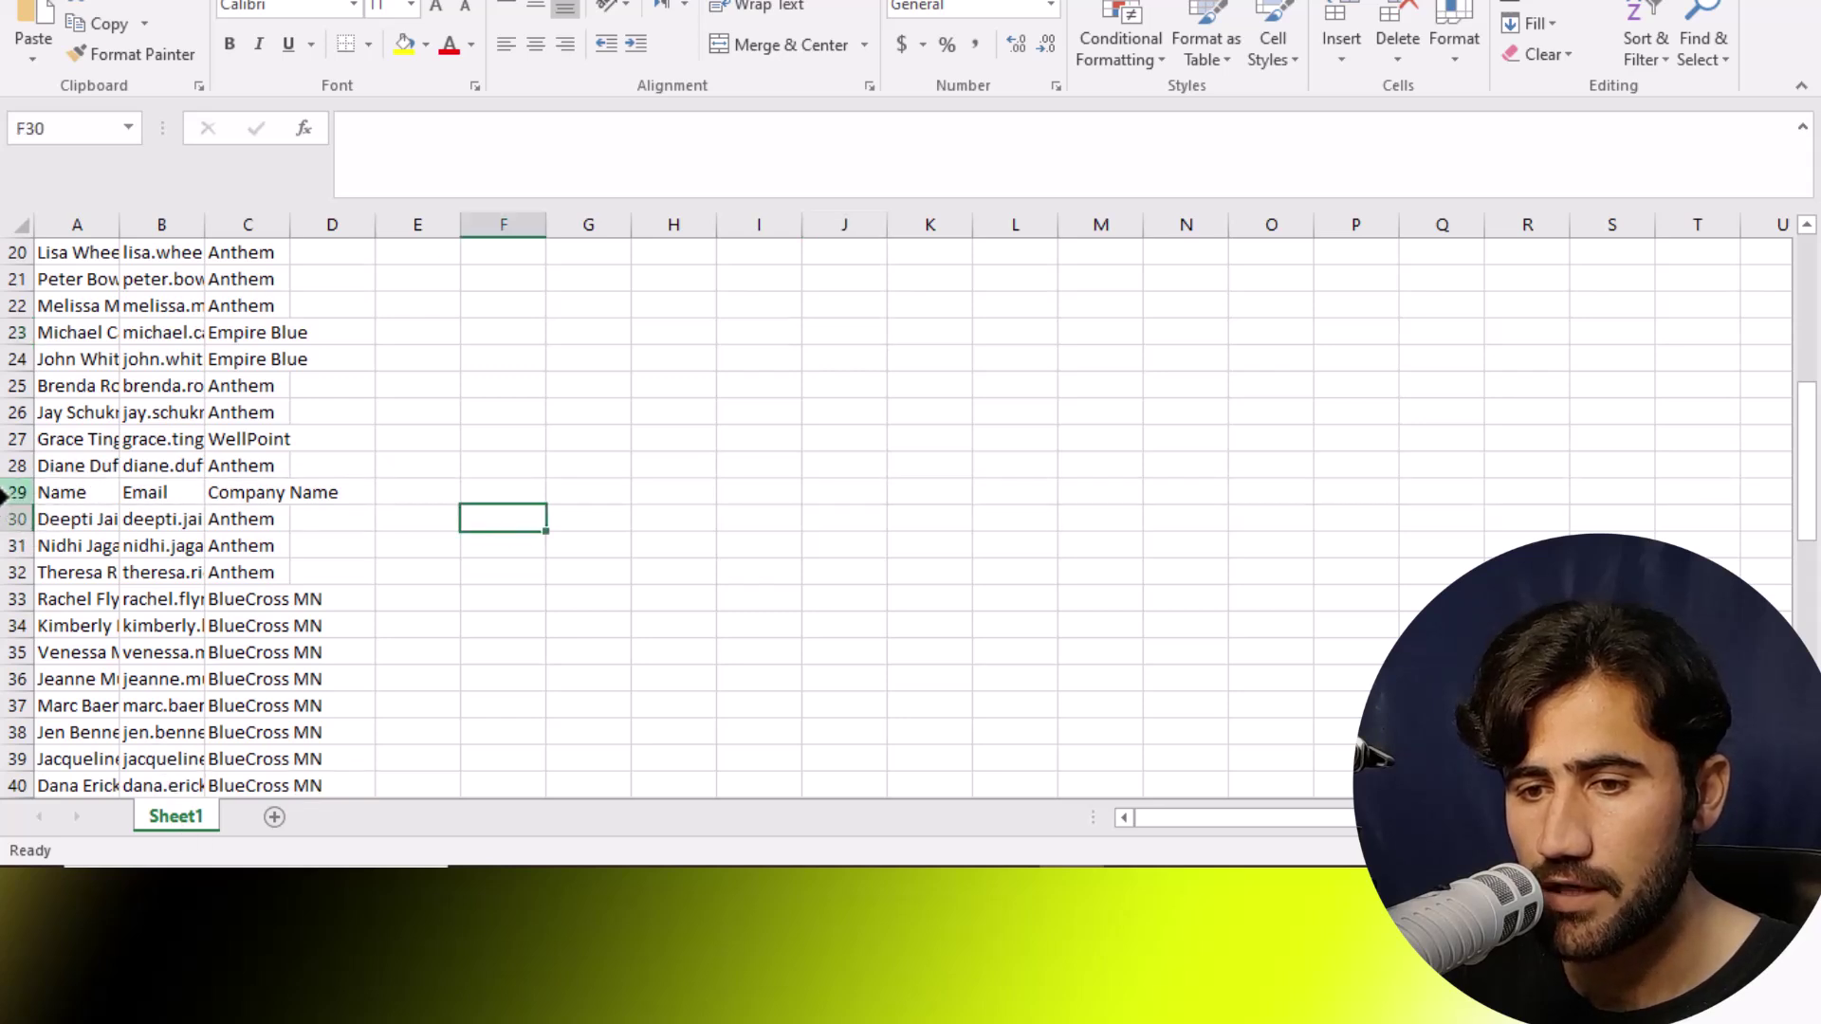
{"action": "left_click", "coordinate": [7, 492]}
{"action": "right_click", "coordinate": [8, 492]}
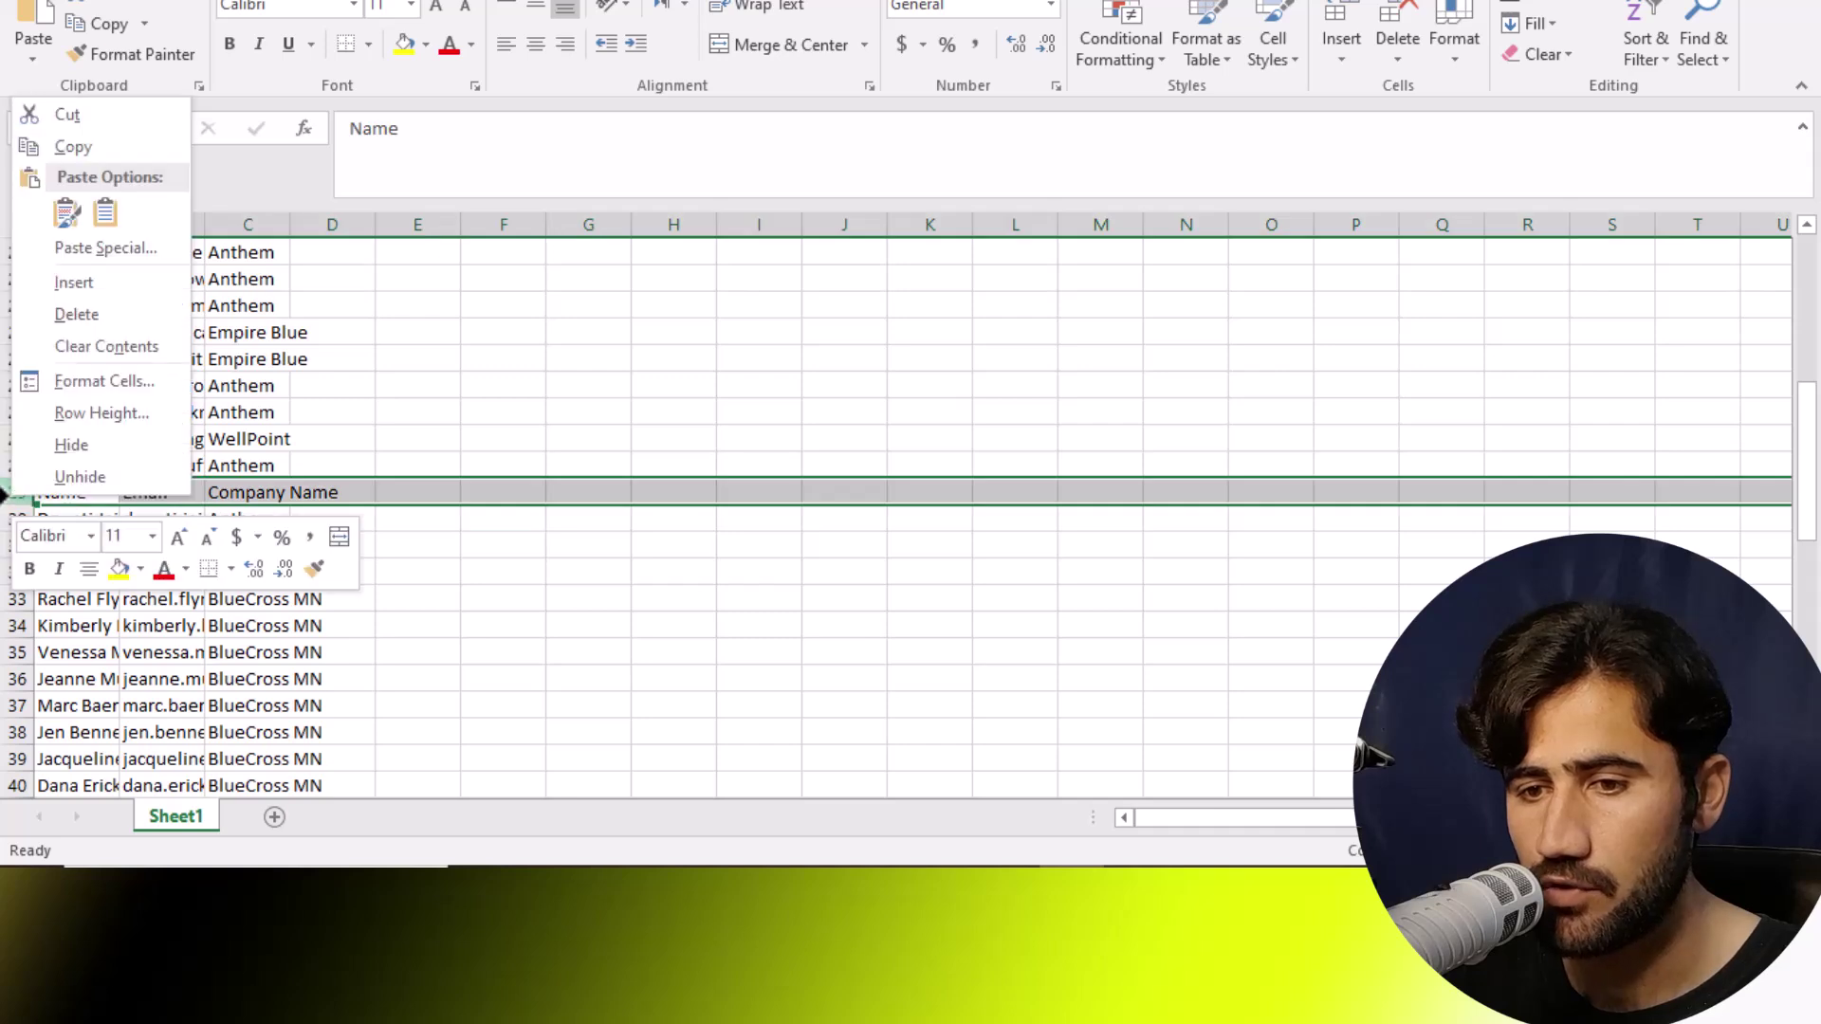
{"action": "left_click", "coordinate": [78, 314]}
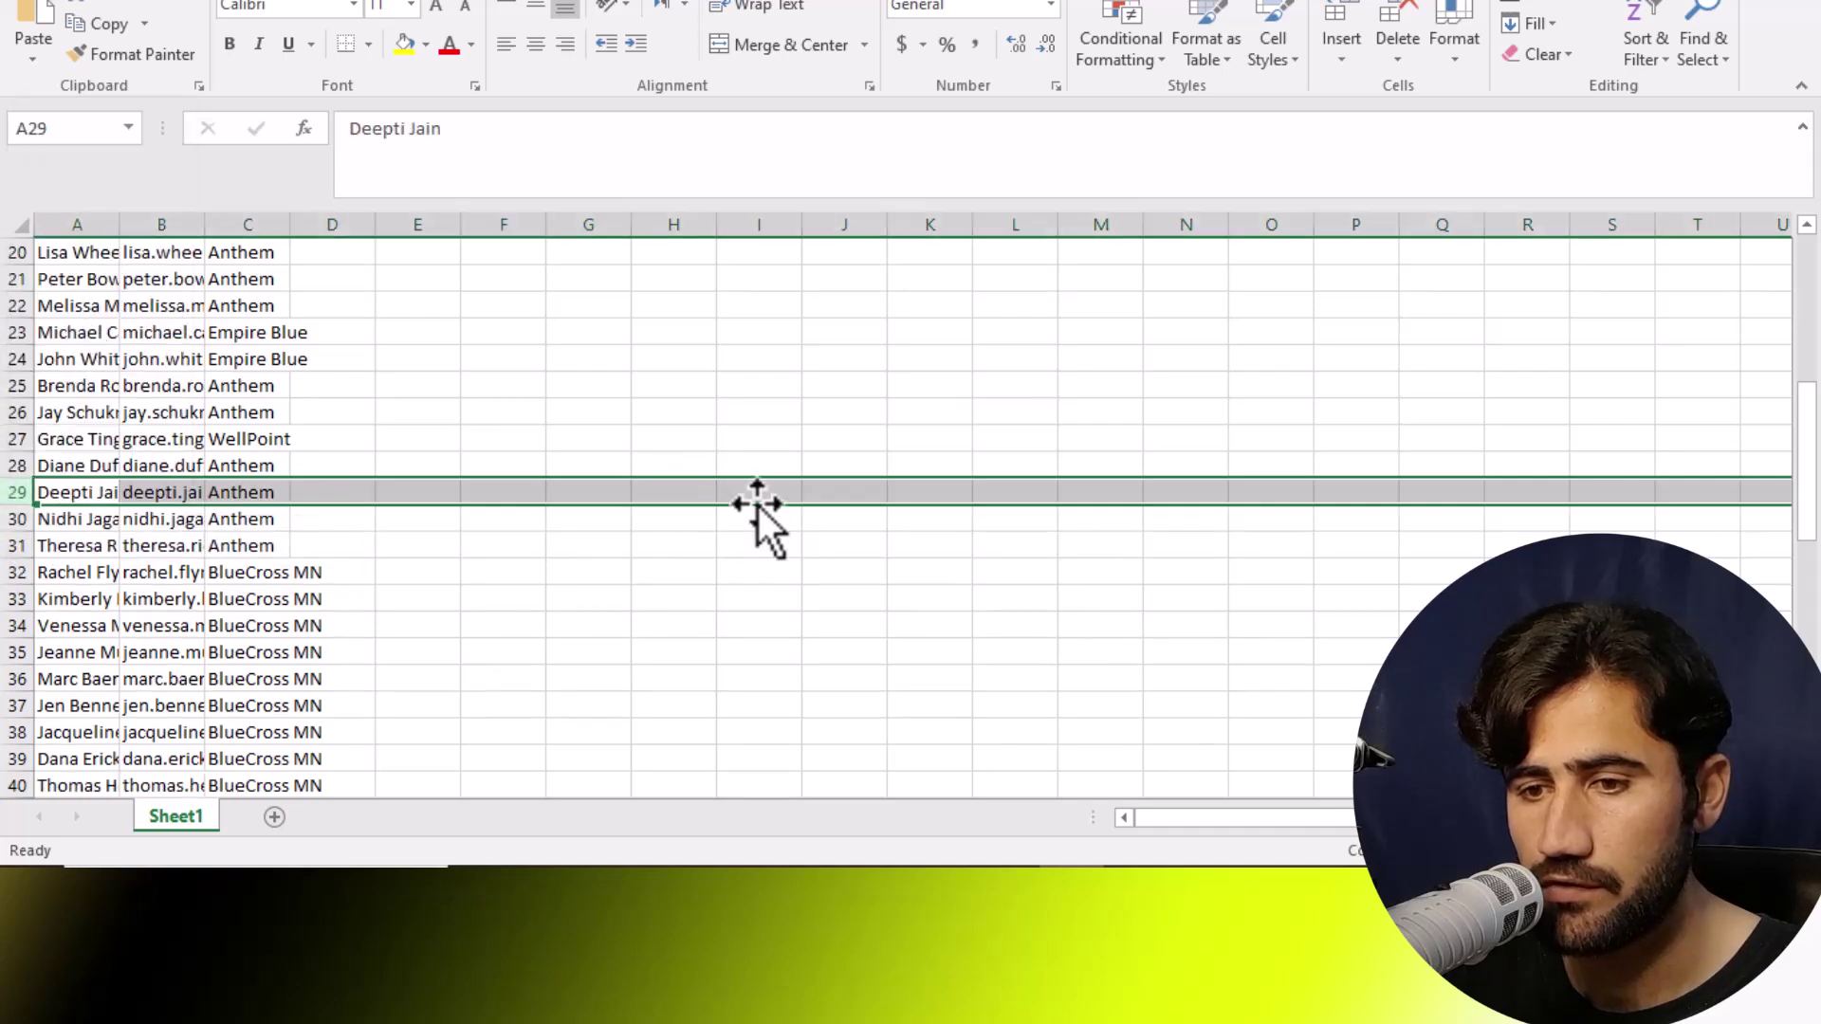
{"action": "left_click", "coordinate": [858, 471]}
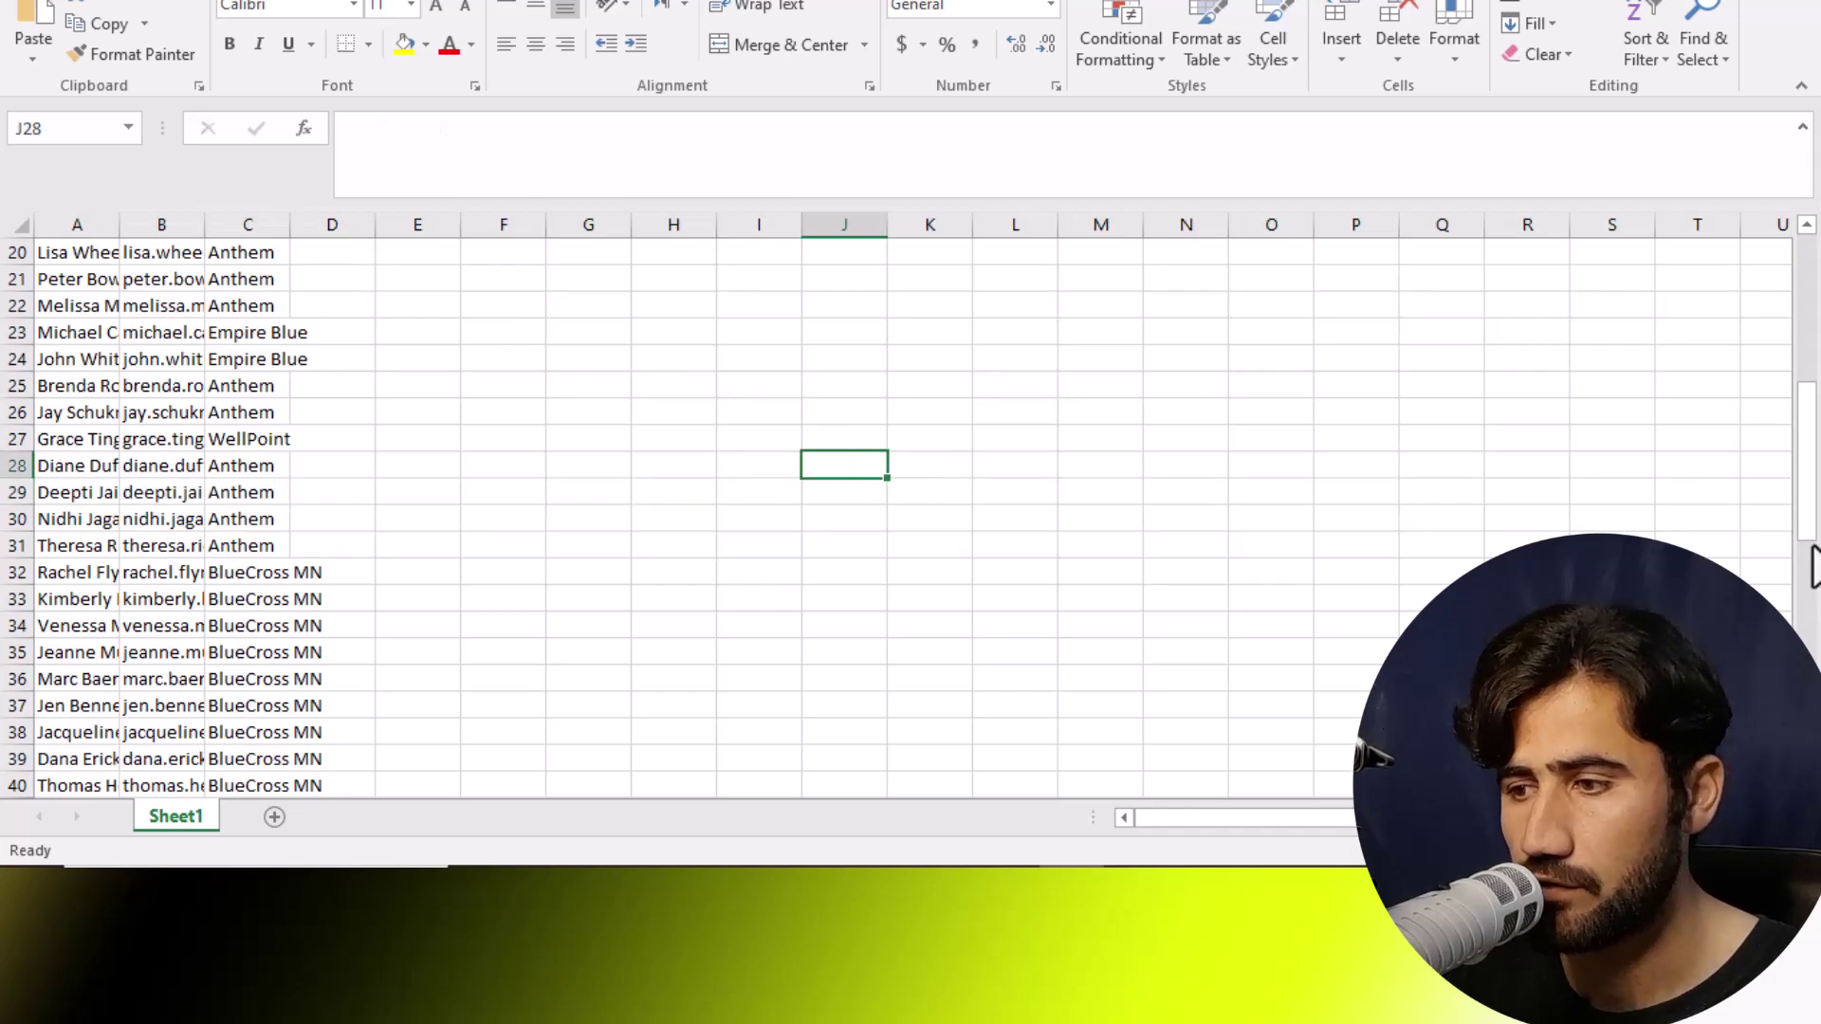
{"action": "left_click_drag", "start_coordinate": [1809, 537], "coordinate": [1814, 721]}
{"action": "left_click_drag", "start_coordinate": [1807, 631], "coordinate": [1807, 645]}
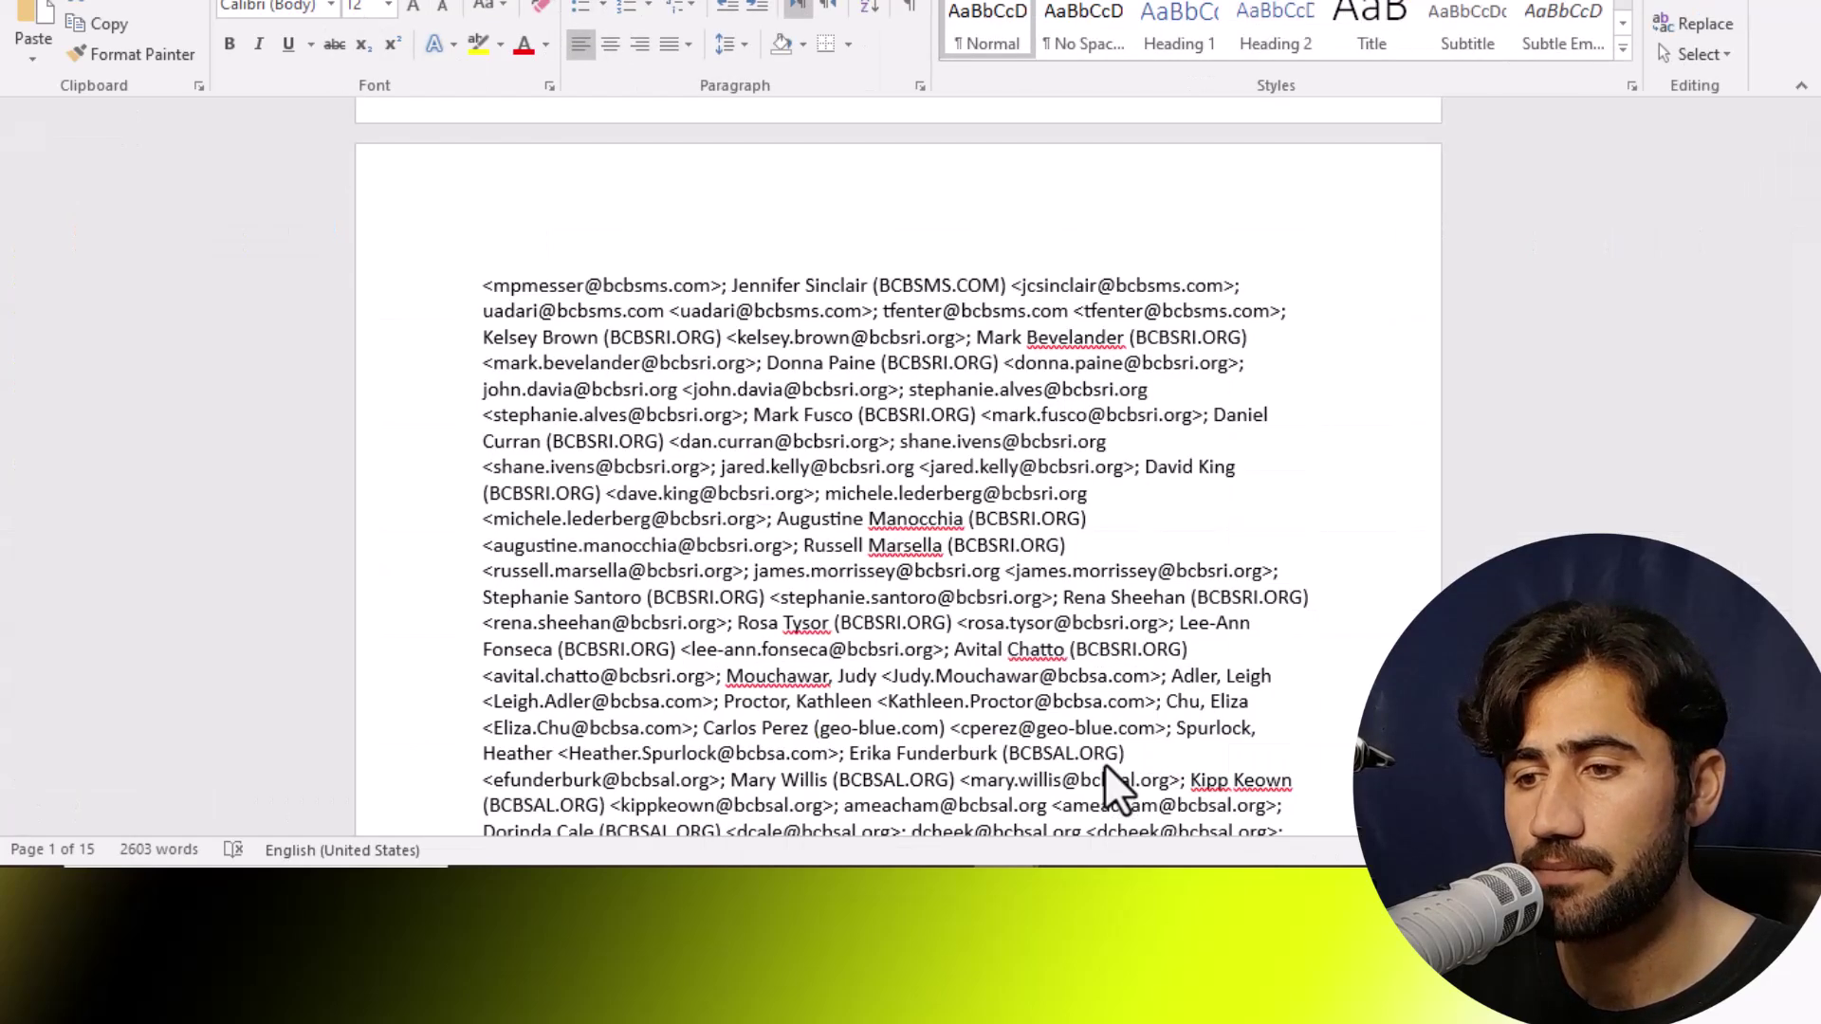
{"action": "left_click", "coordinate": [1104, 764]}
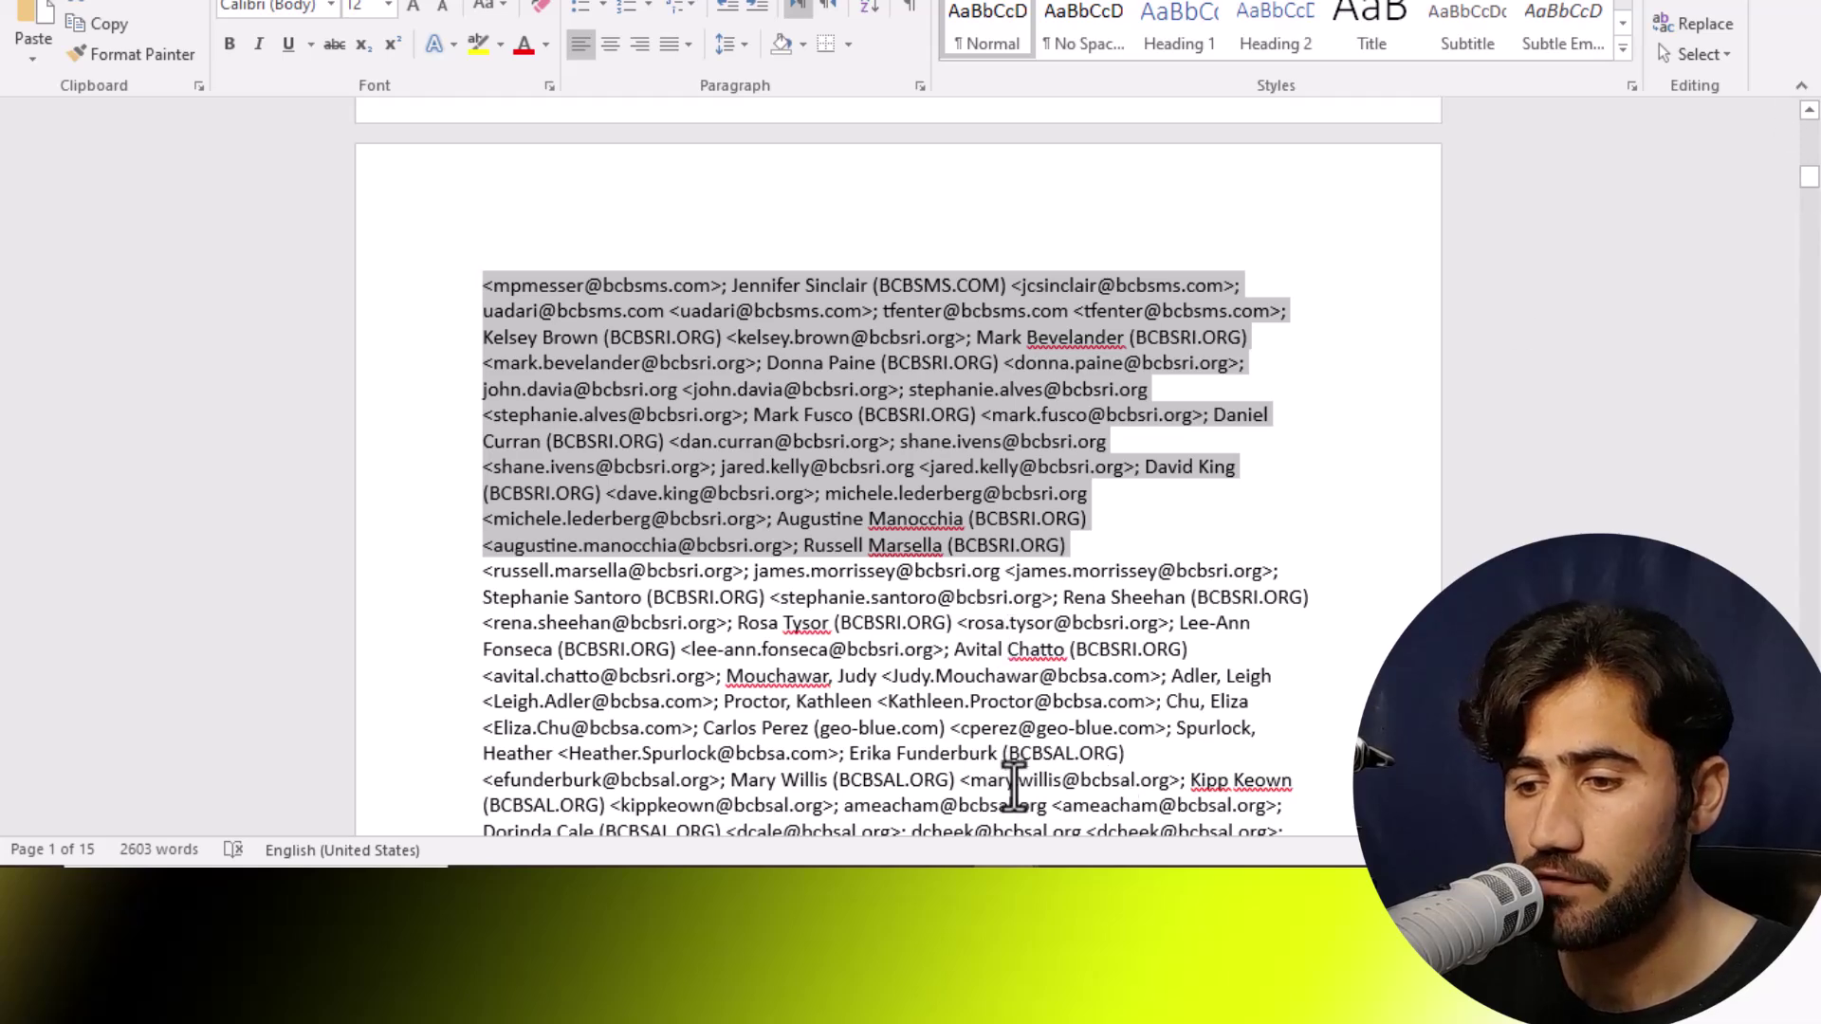
{"action": "key", "text": "alt+Tab"}
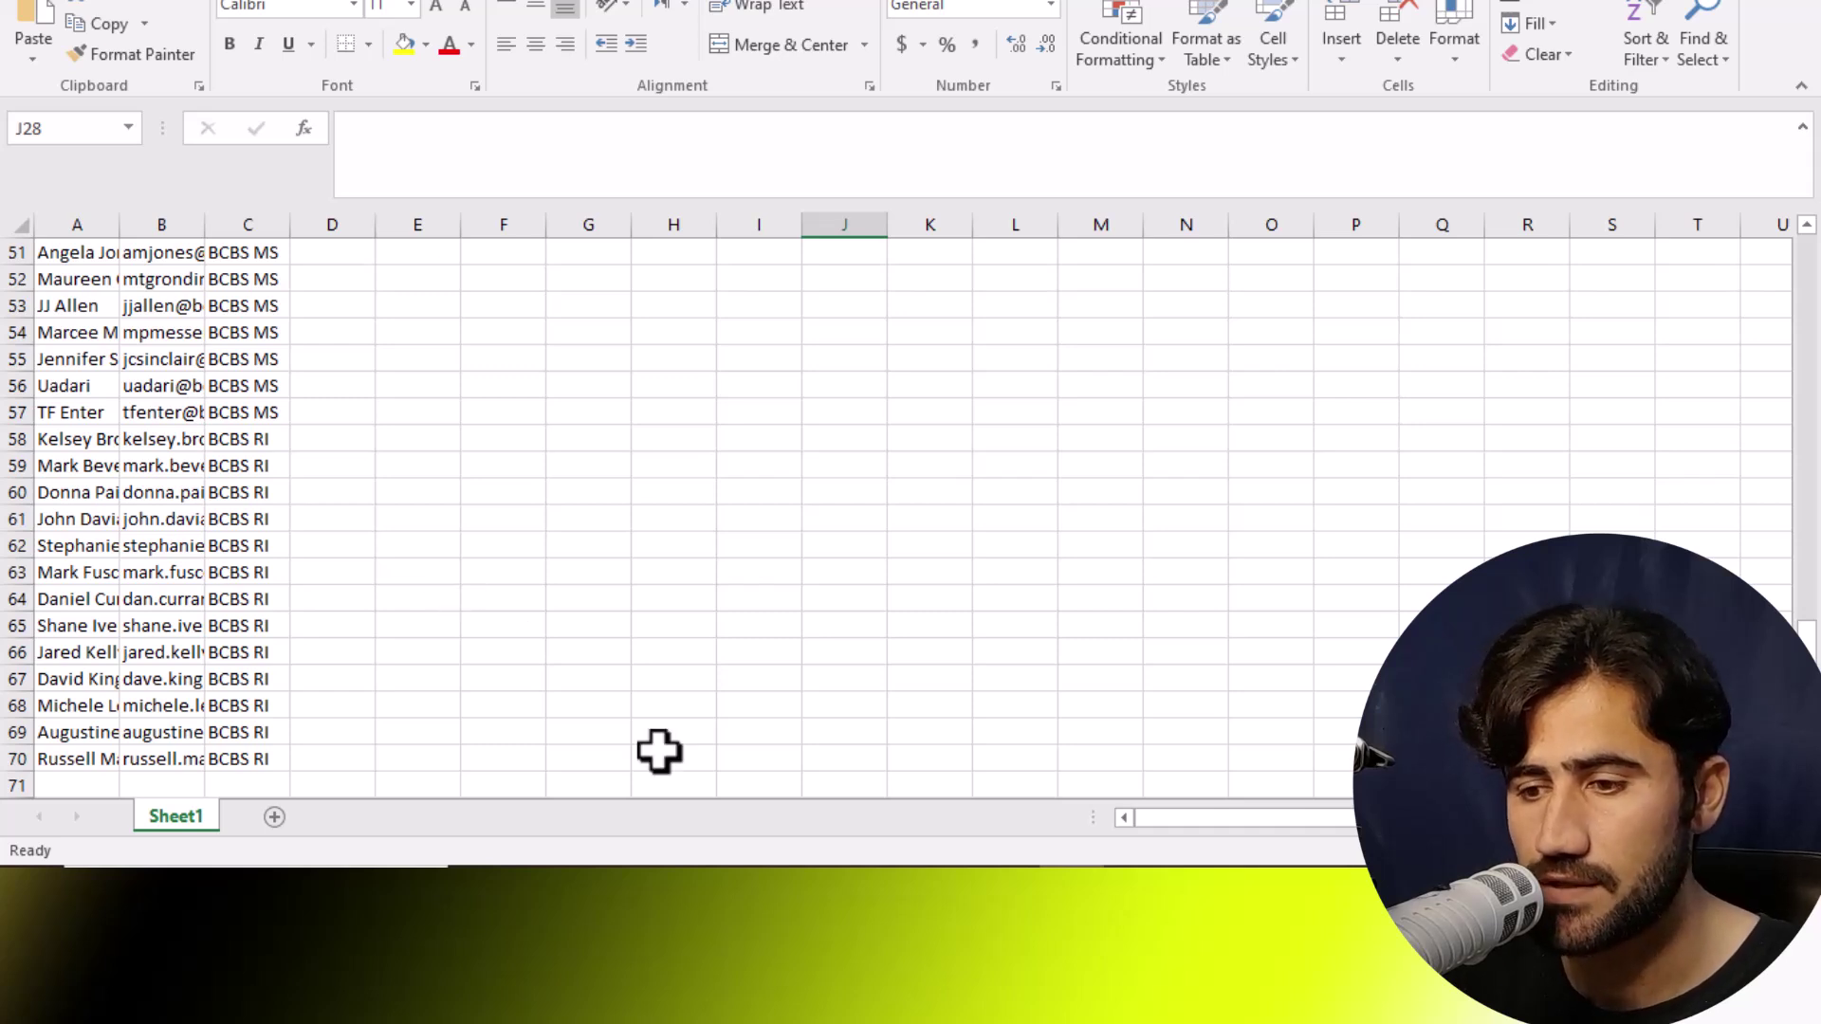
{"action": "key", "text": "alt+Tab"}
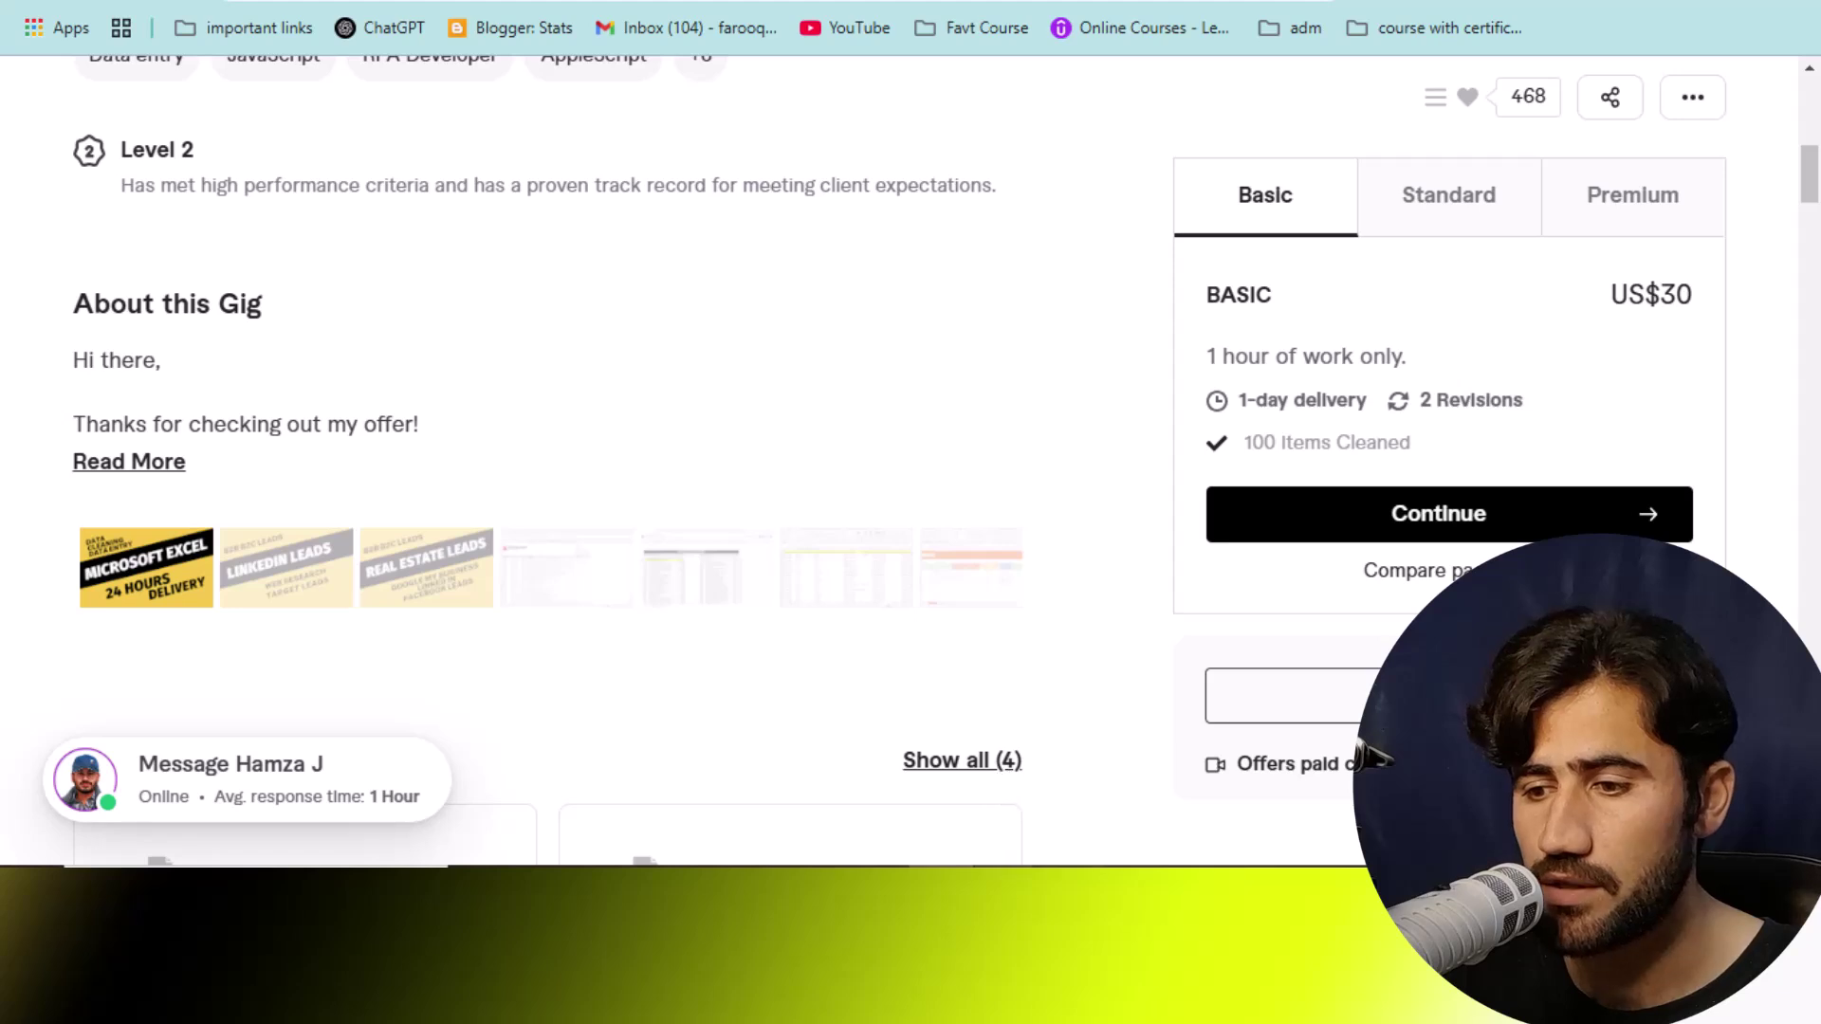
Step: Switch to Word and copy the next contacts, from the twelfth line of page two to the end of that page
{"action": "mouse_move", "coordinate": [1005, 996]}
{"action": "left_click", "coordinate": [1133, 811]}
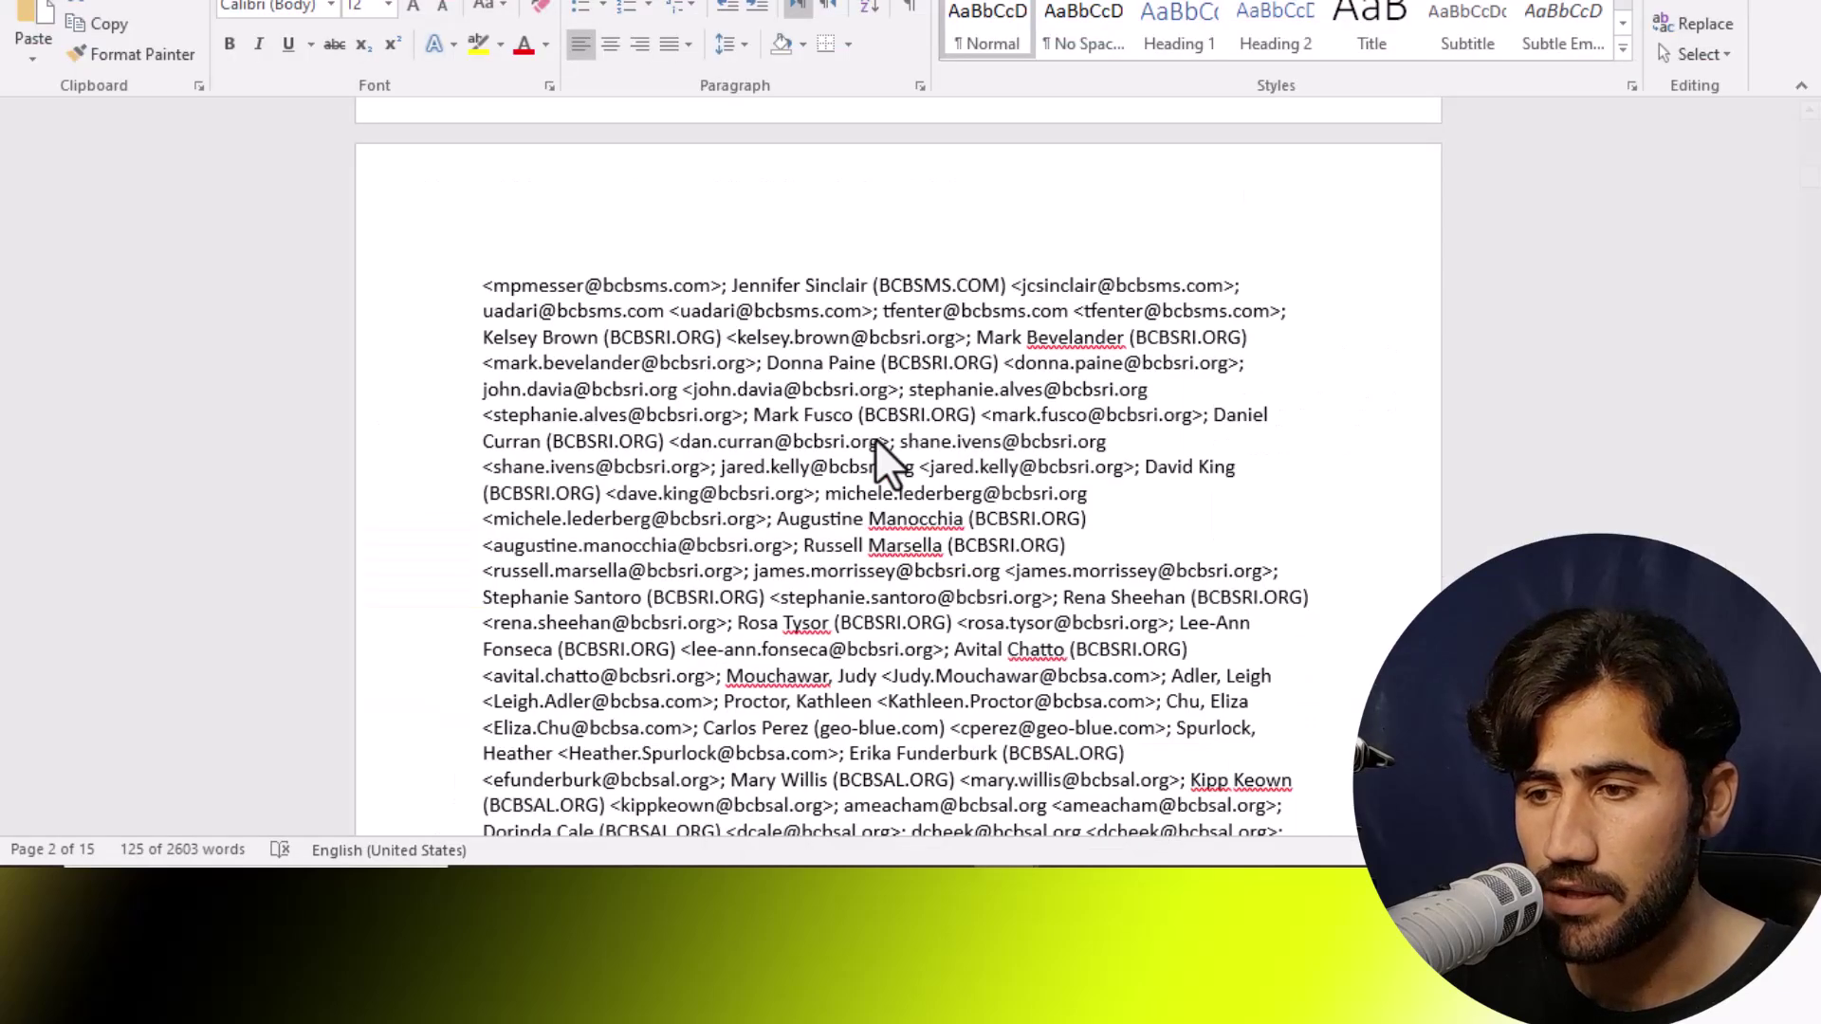
{"action": "triple_click", "coordinate": [738, 338]}
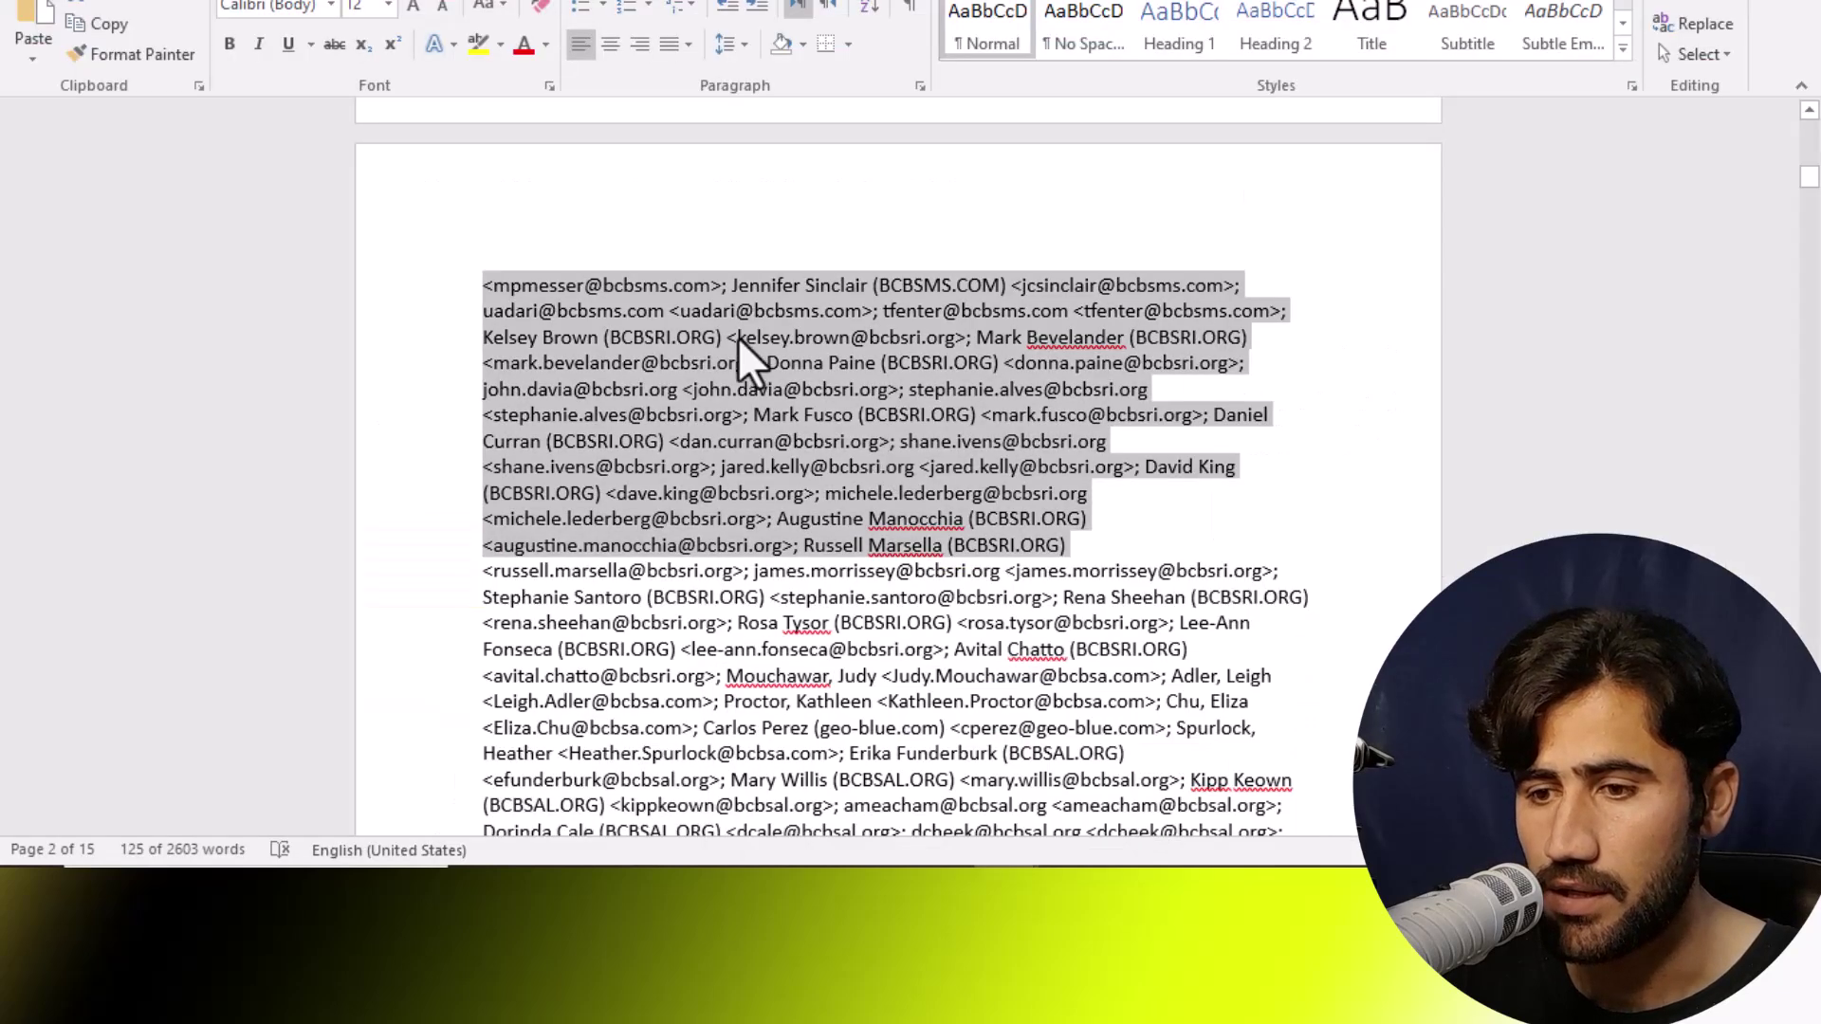
{"action": "left_click", "coordinate": [441, 593]}
{"action": "left_click_drag", "start_coordinate": [471, 569], "coordinate": [1265, 780]}
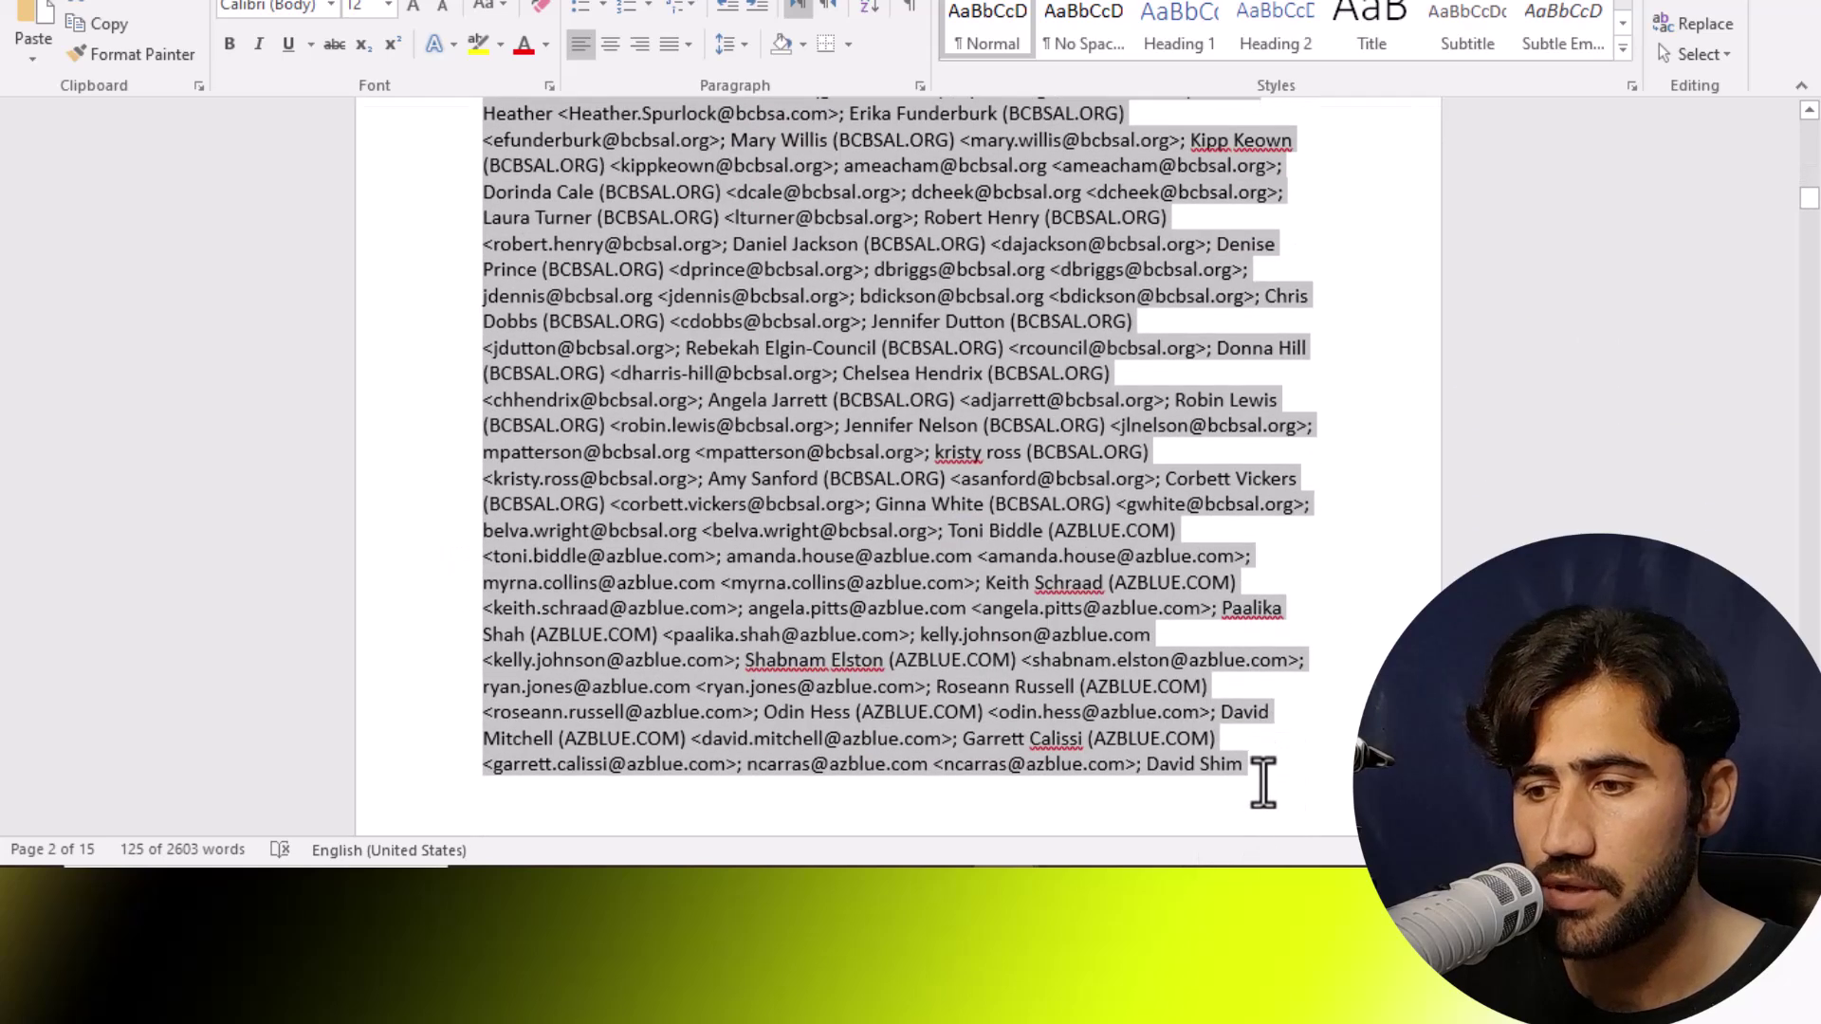
{"action": "right_click", "coordinate": [926, 440]}
{"action": "left_click", "coordinate": [988, 487]}
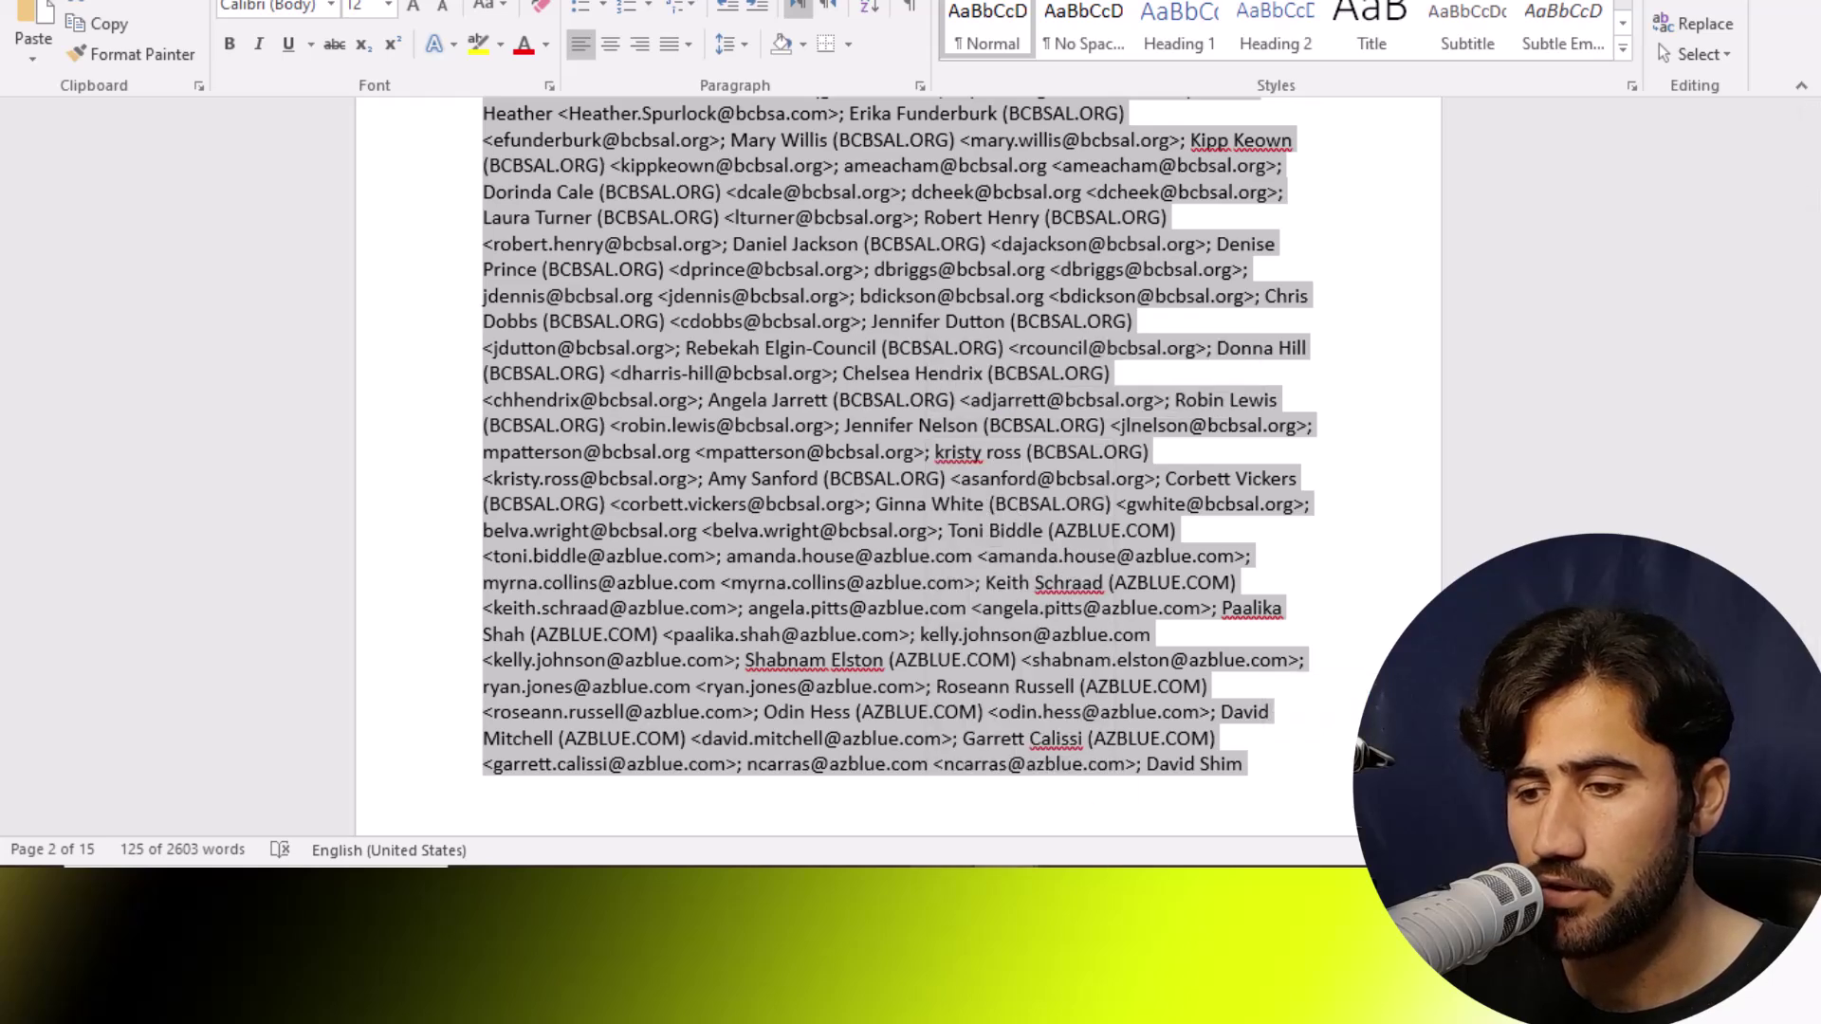
Step: Switch to ChatGPT and send the third batch of copied contact text as a new message
{"action": "key", "text": "alt+Tab"}
{"action": "key", "text": "ctrl+Tab"}
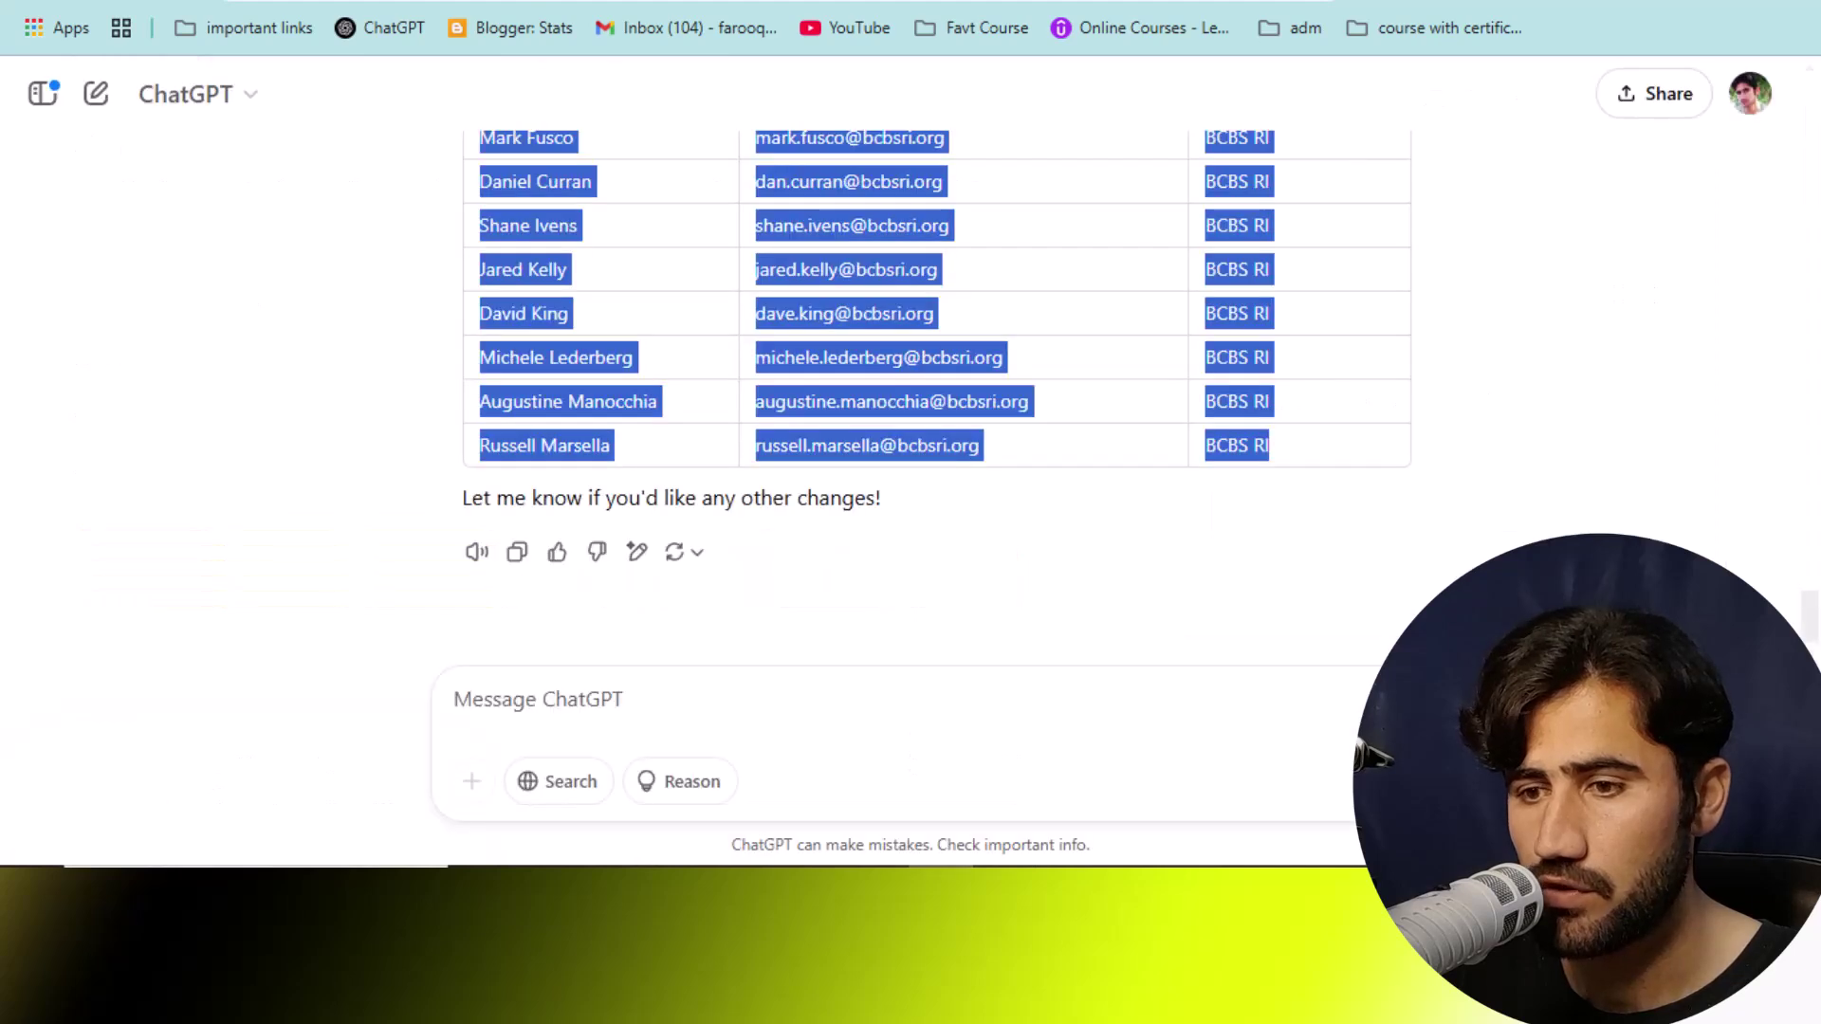
{"action": "left_click", "coordinate": [526, 718]}
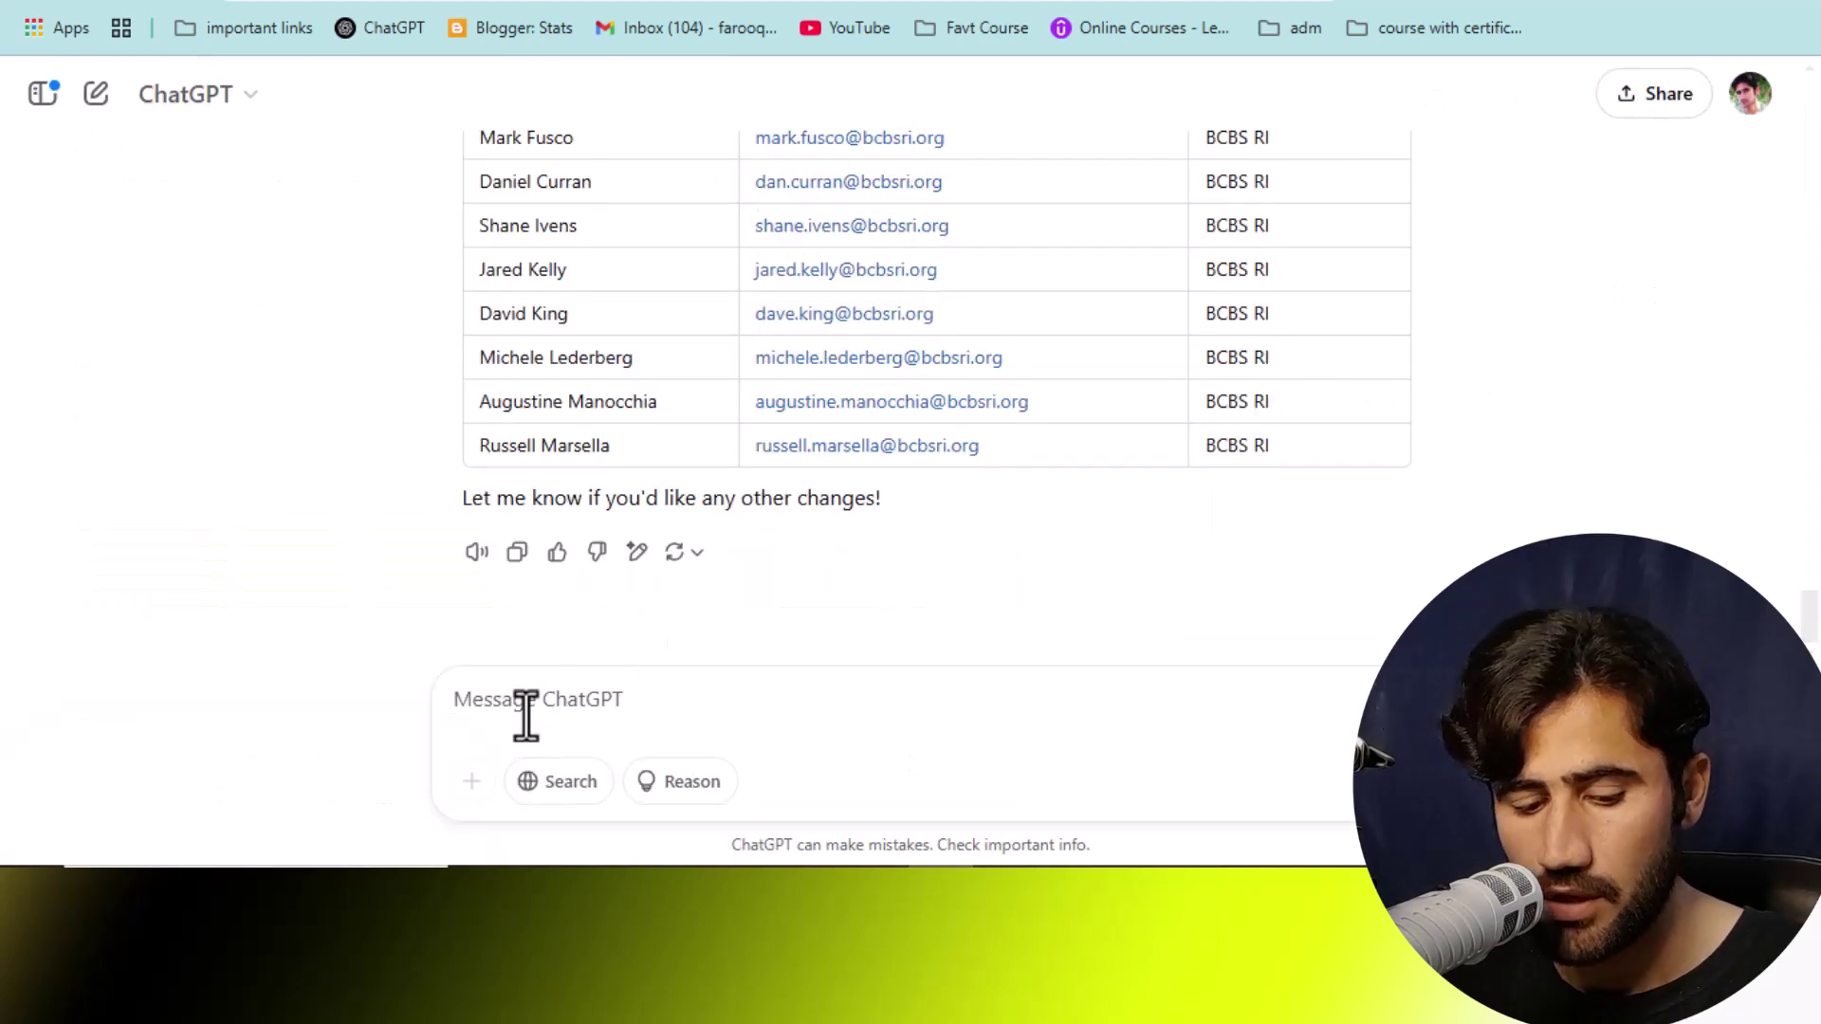
{"action": "key", "text": "ctrl+v"}
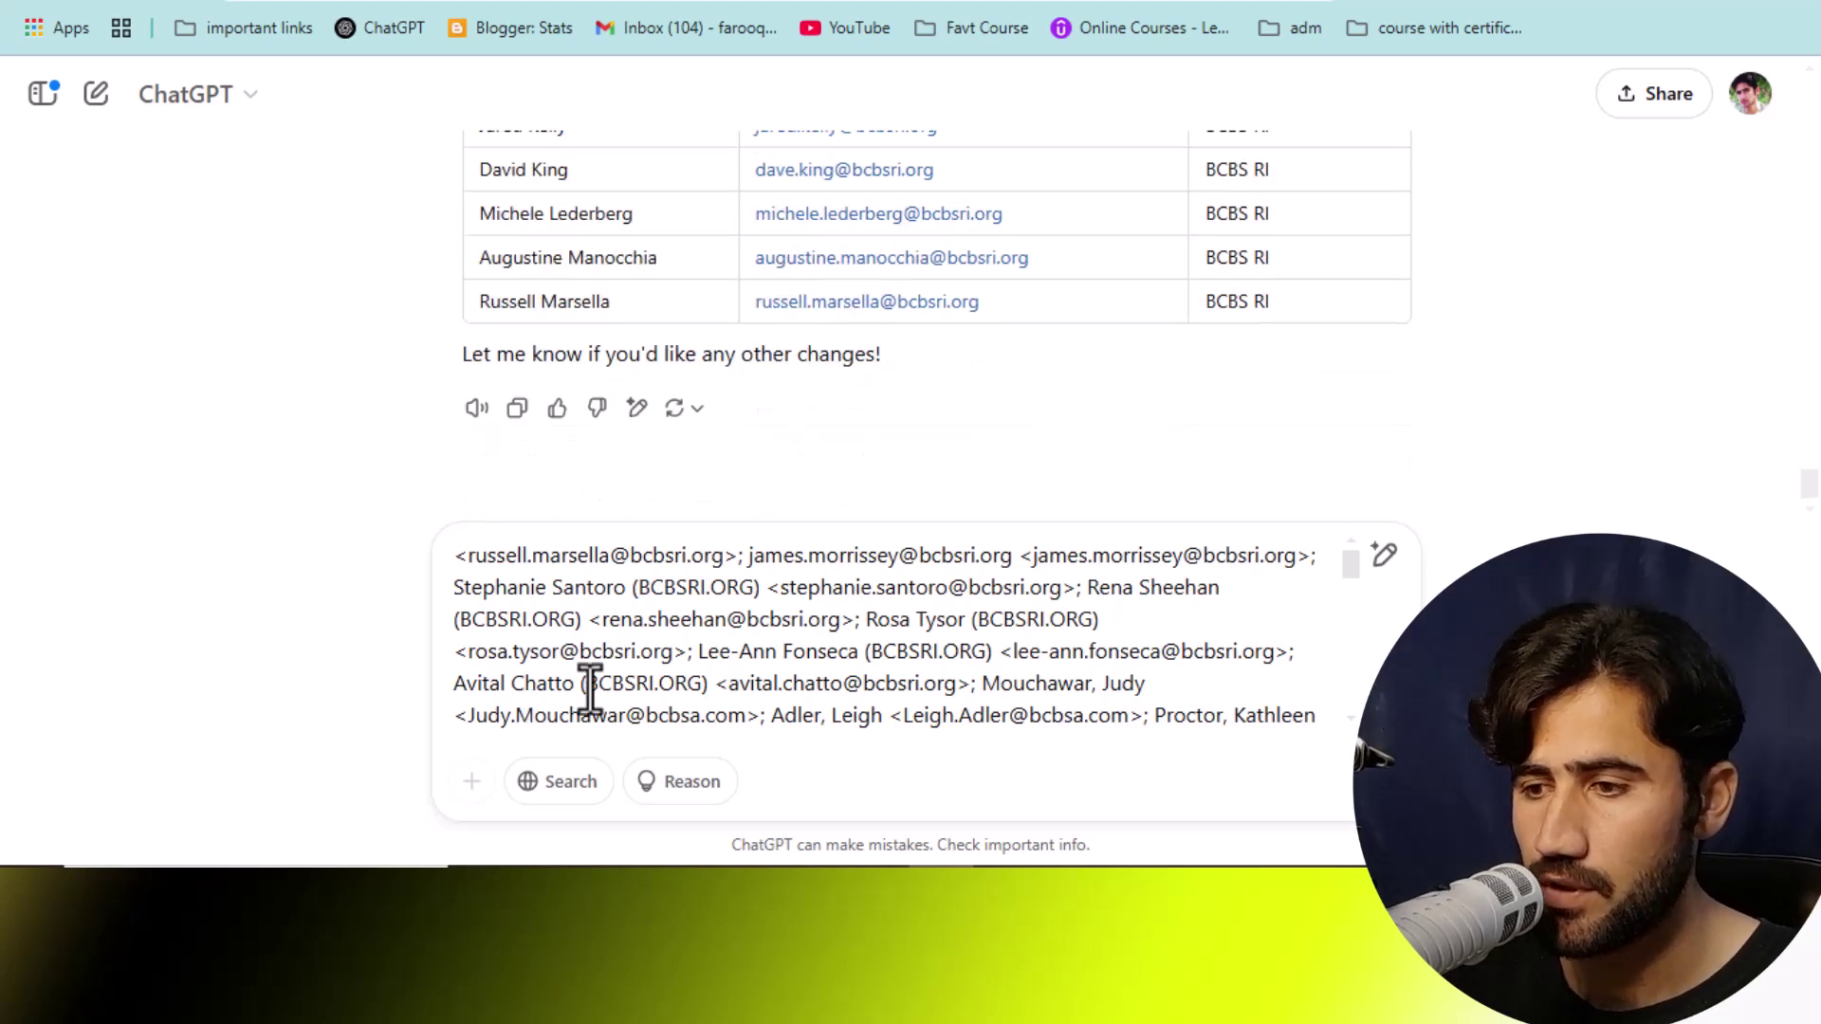
{"action": "key", "text": "Return"}
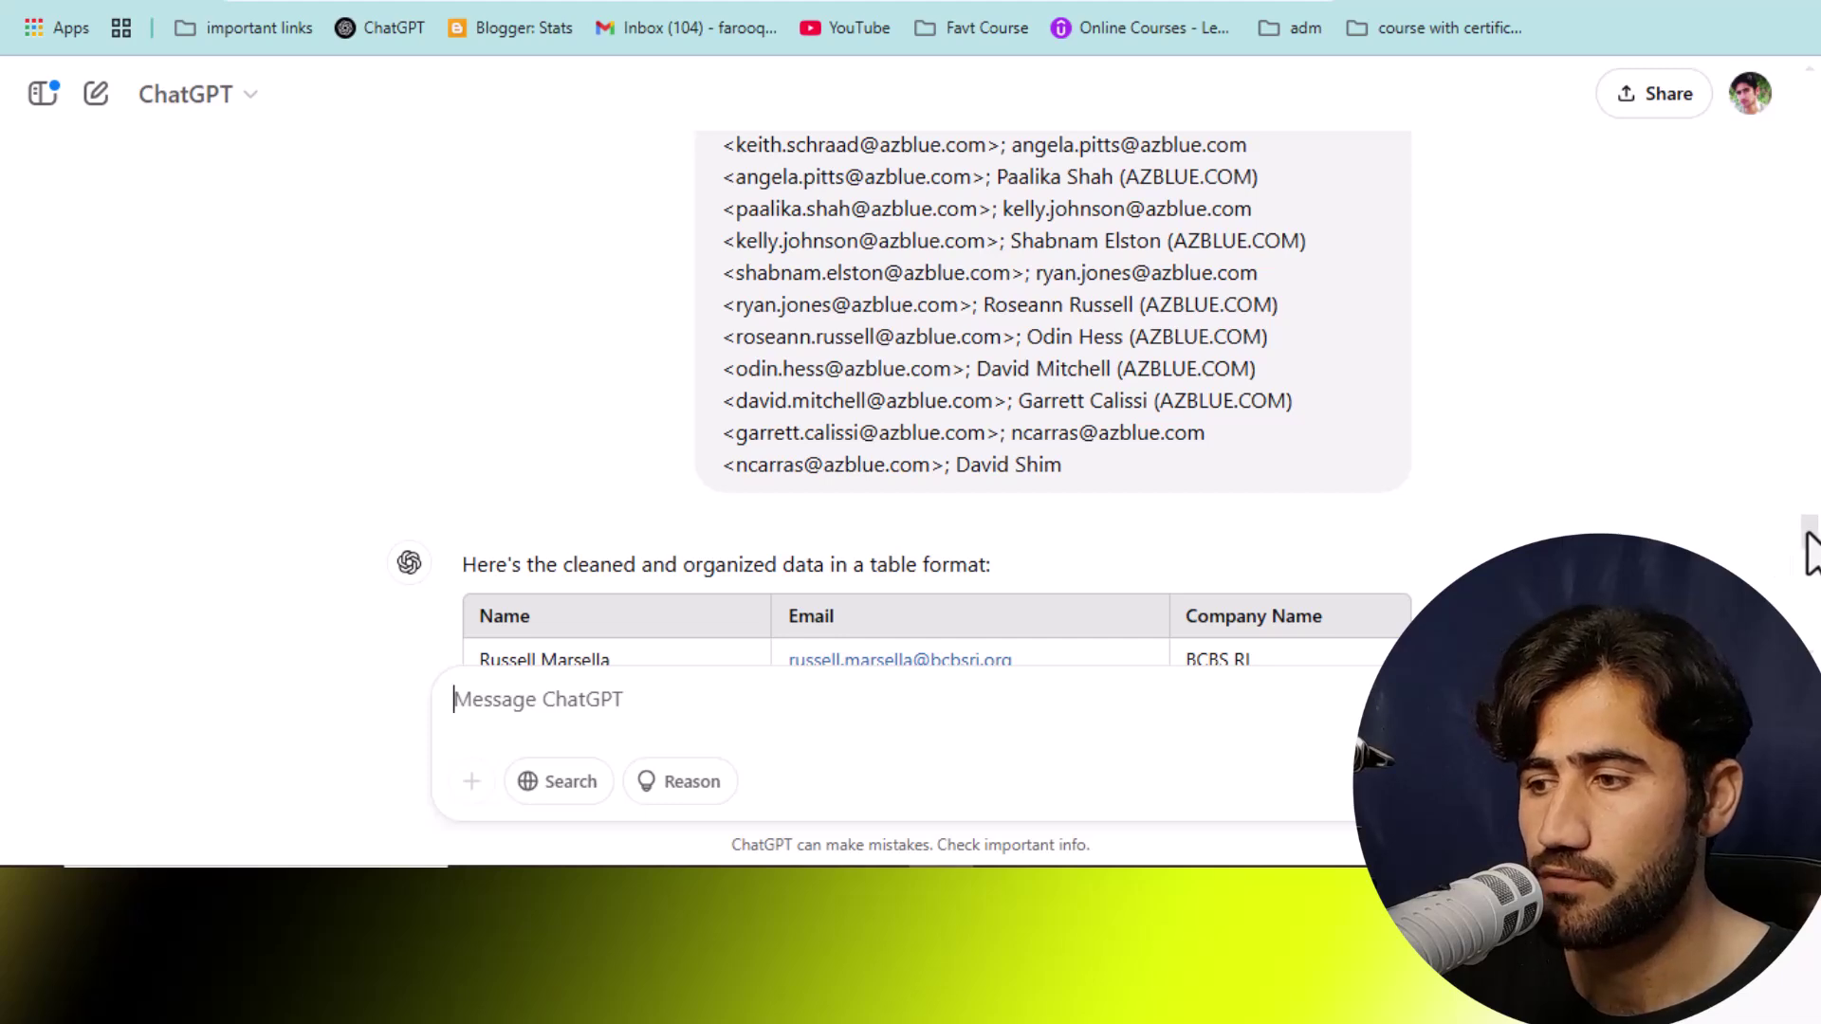
Step: Copy the whole third generated table, from its Name, Email, and Company Name headers to the last row
{"action": "scroll", "coordinate": [1812, 593], "scroll_direction": "down", "scroll_amount": 15}
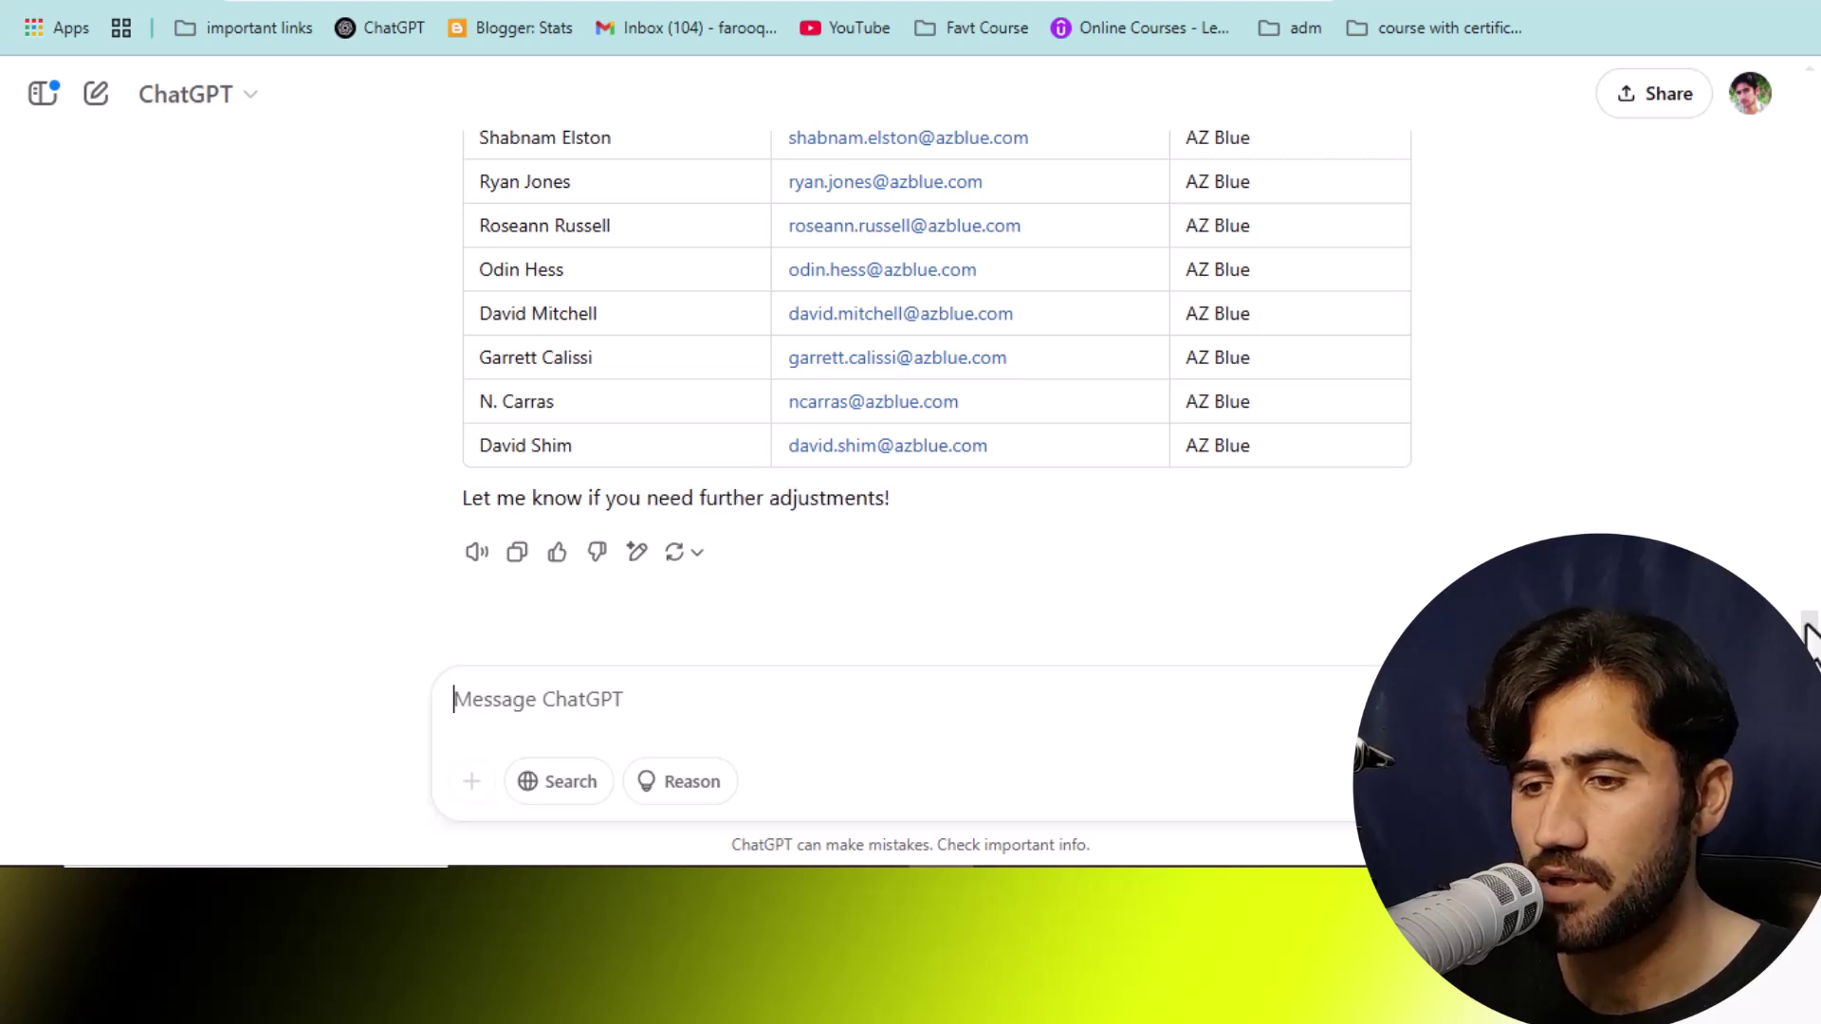
{"action": "left_click_drag", "start_coordinate": [1807, 633], "coordinate": [1816, 520]}
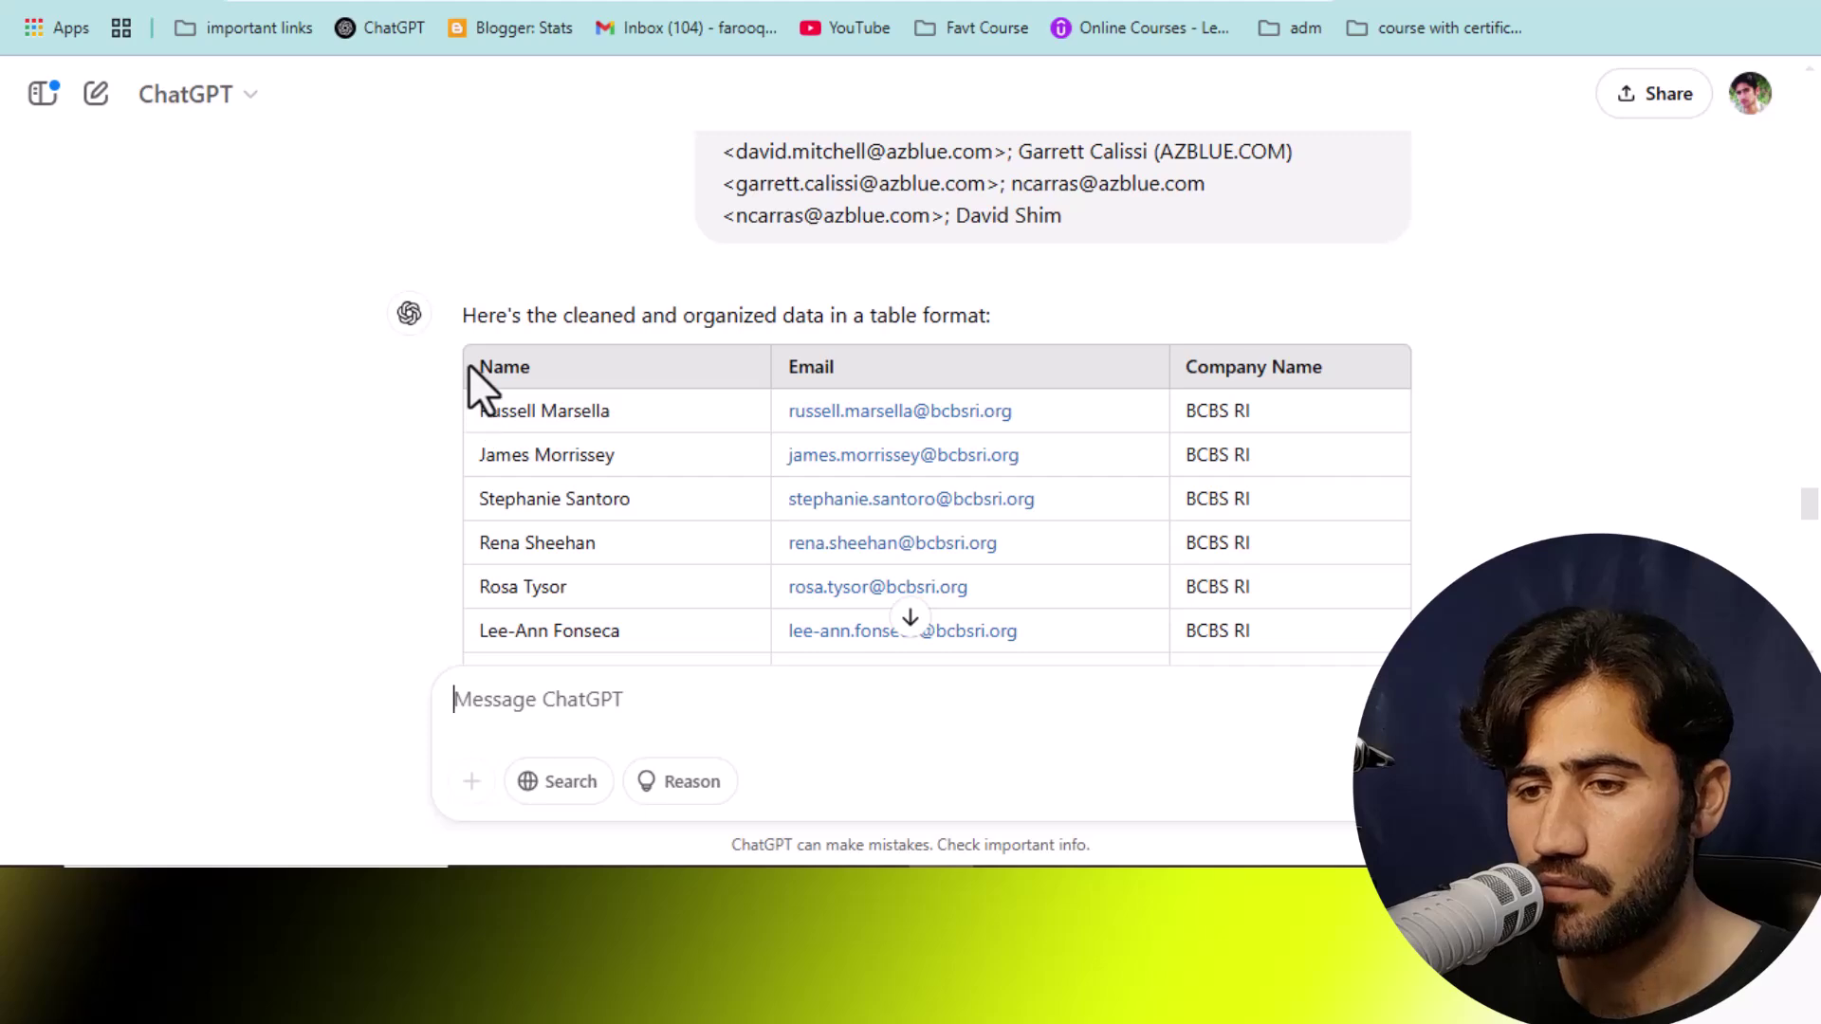
{"action": "left_click_drag", "start_coordinate": [470, 364], "coordinate": [1276, 463]}
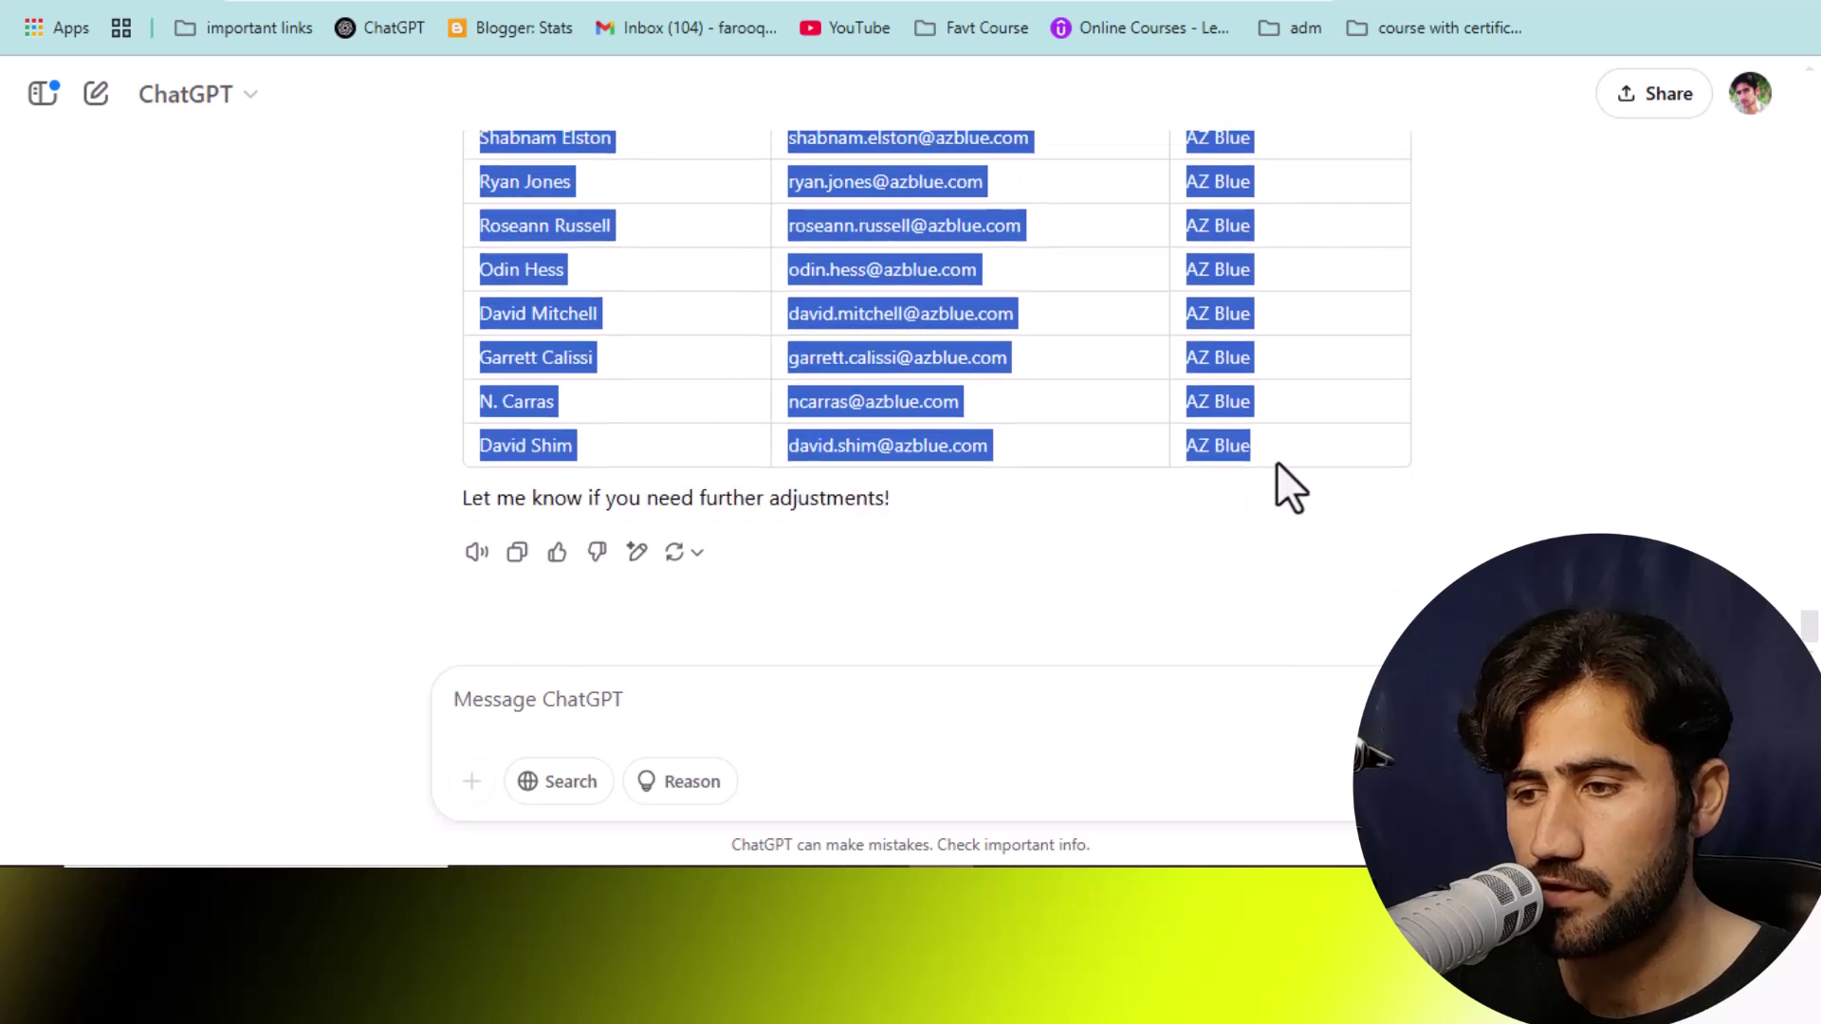
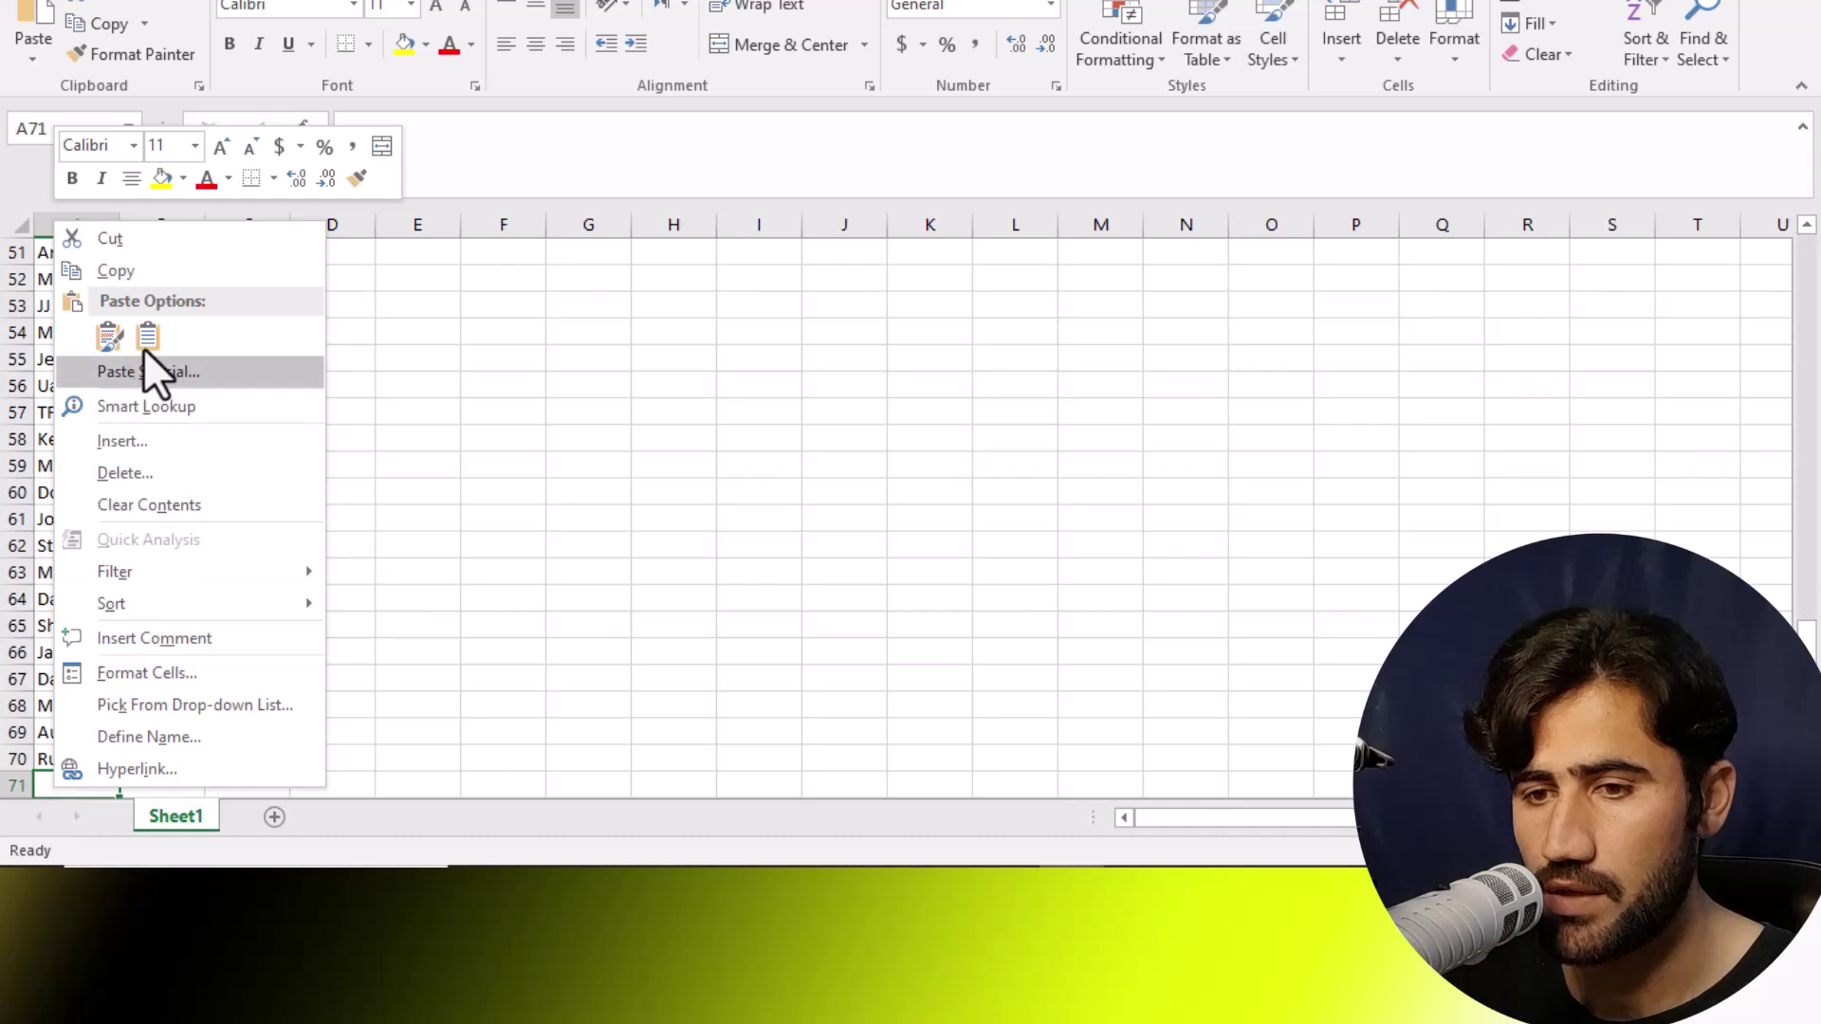
Step: Switch to Excel and paste the third table at cell A71, matching the destination formatting
{"action": "left_click", "coordinate": [147, 337]}
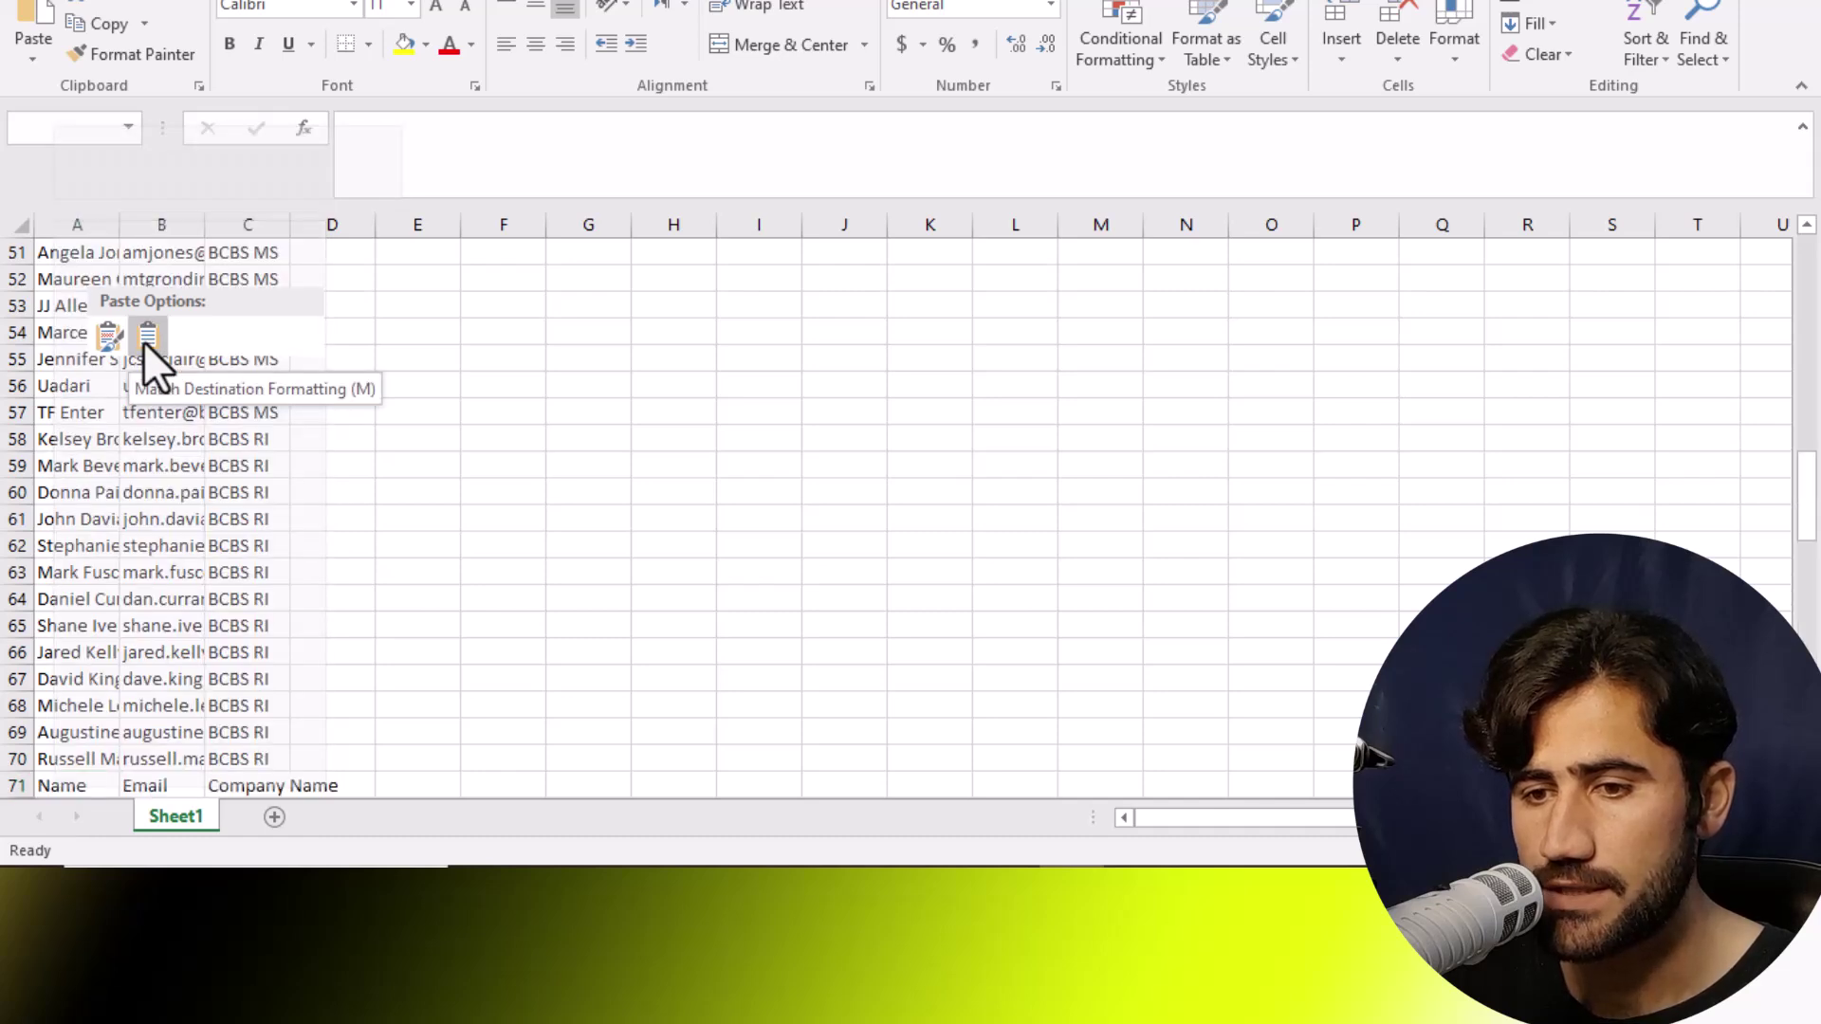
{"action": "left_click", "coordinate": [145, 339]}
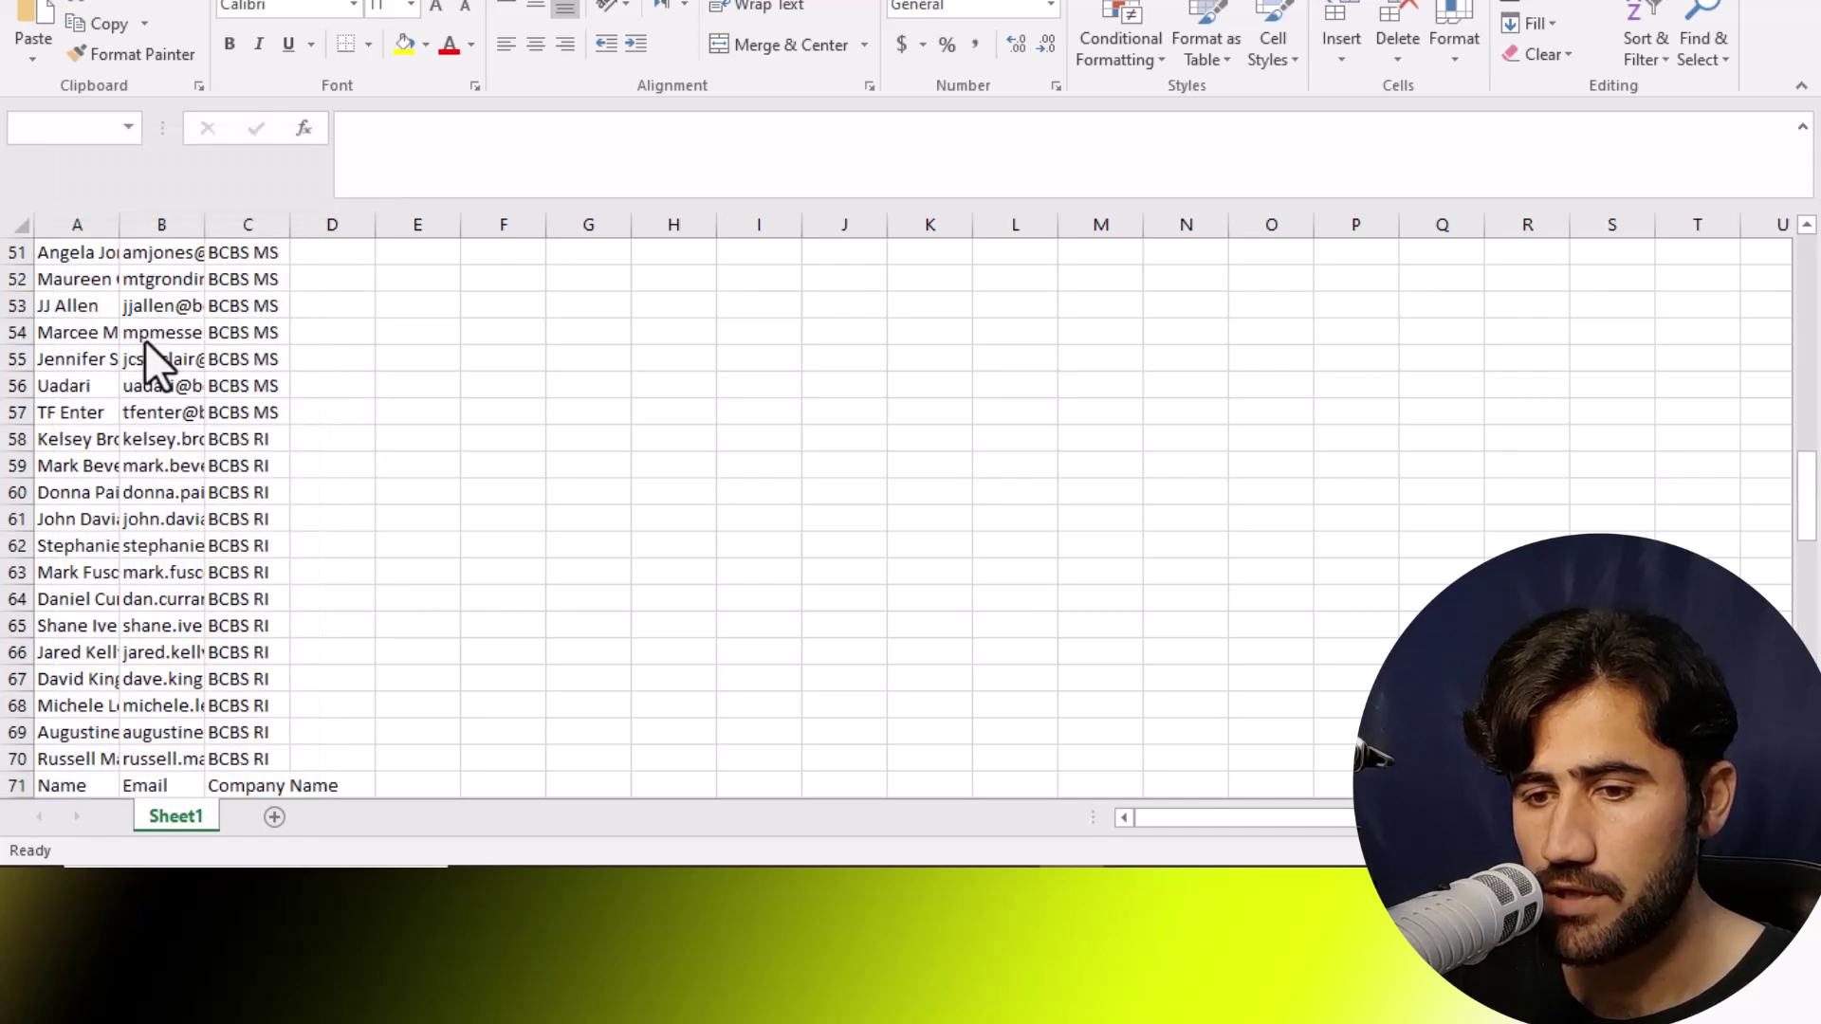
{"action": "left_click", "coordinate": [768, 659]}
Step: Delete the repeated header row 71 between the second and third batches
{"action": "left_click_drag", "start_coordinate": [1807, 556], "coordinate": [1807, 607]}
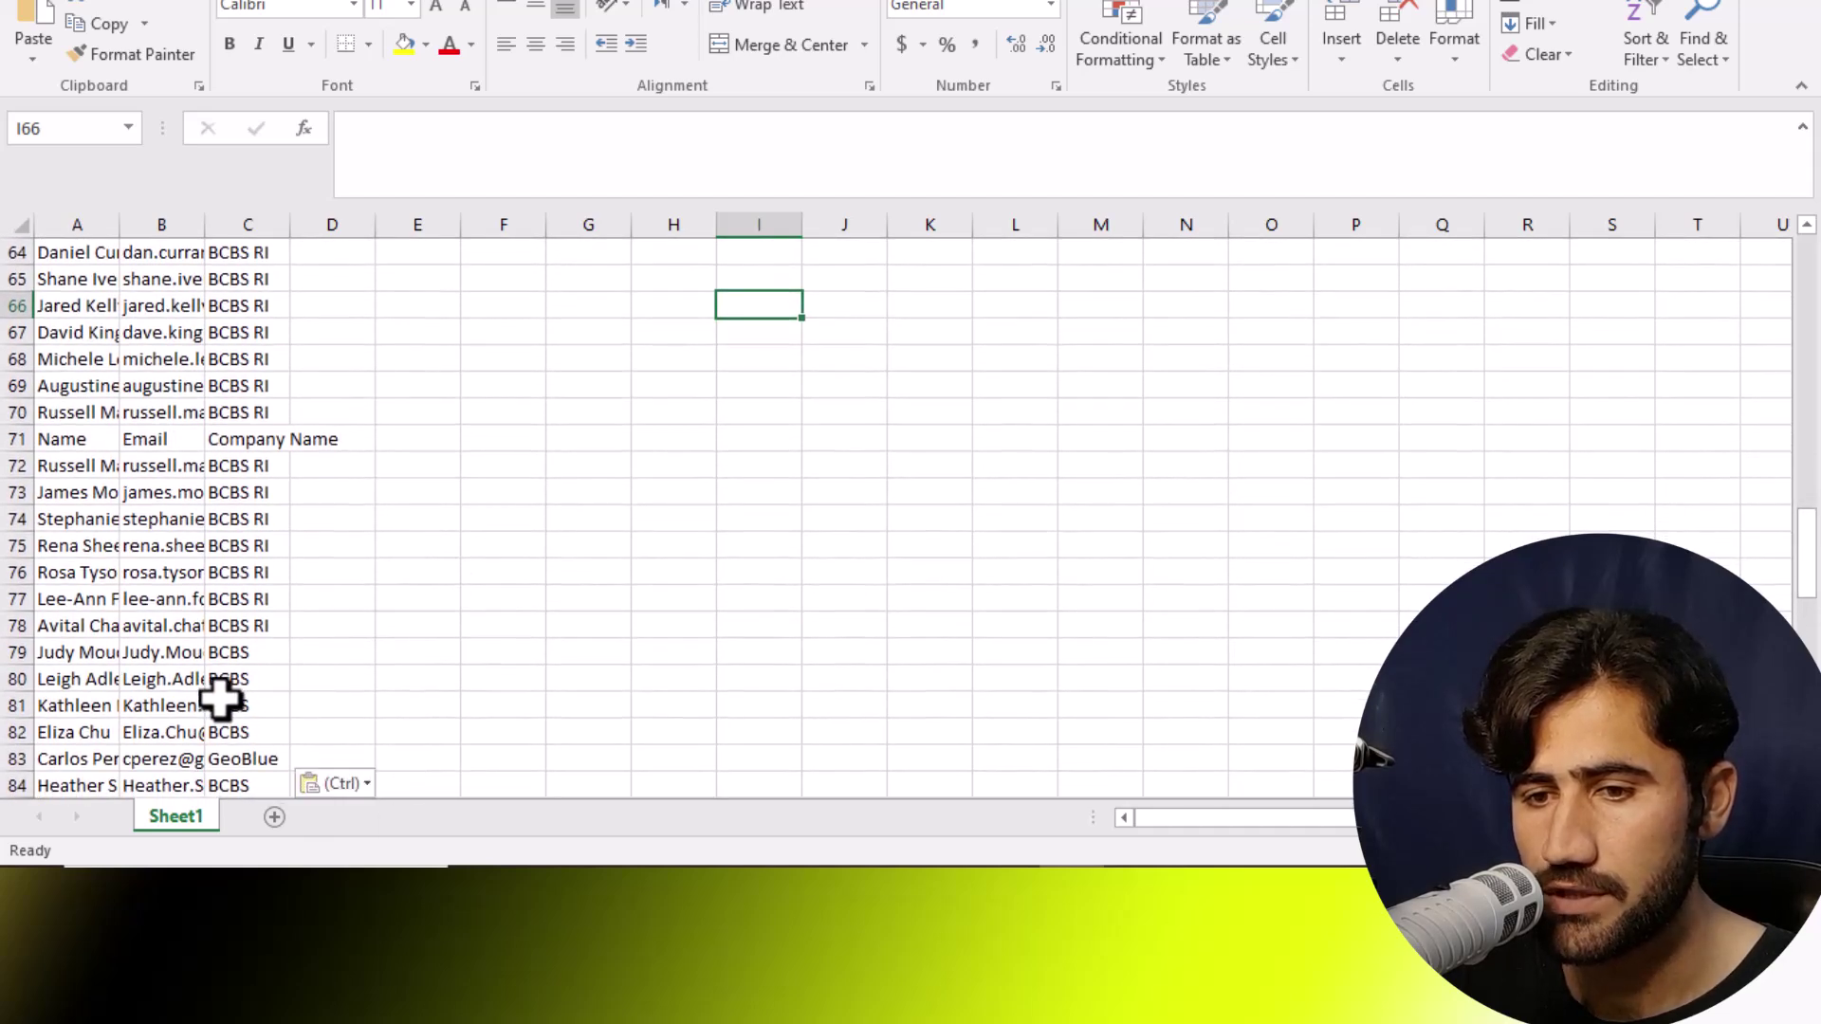
{"action": "left_click", "coordinate": [7, 439]}
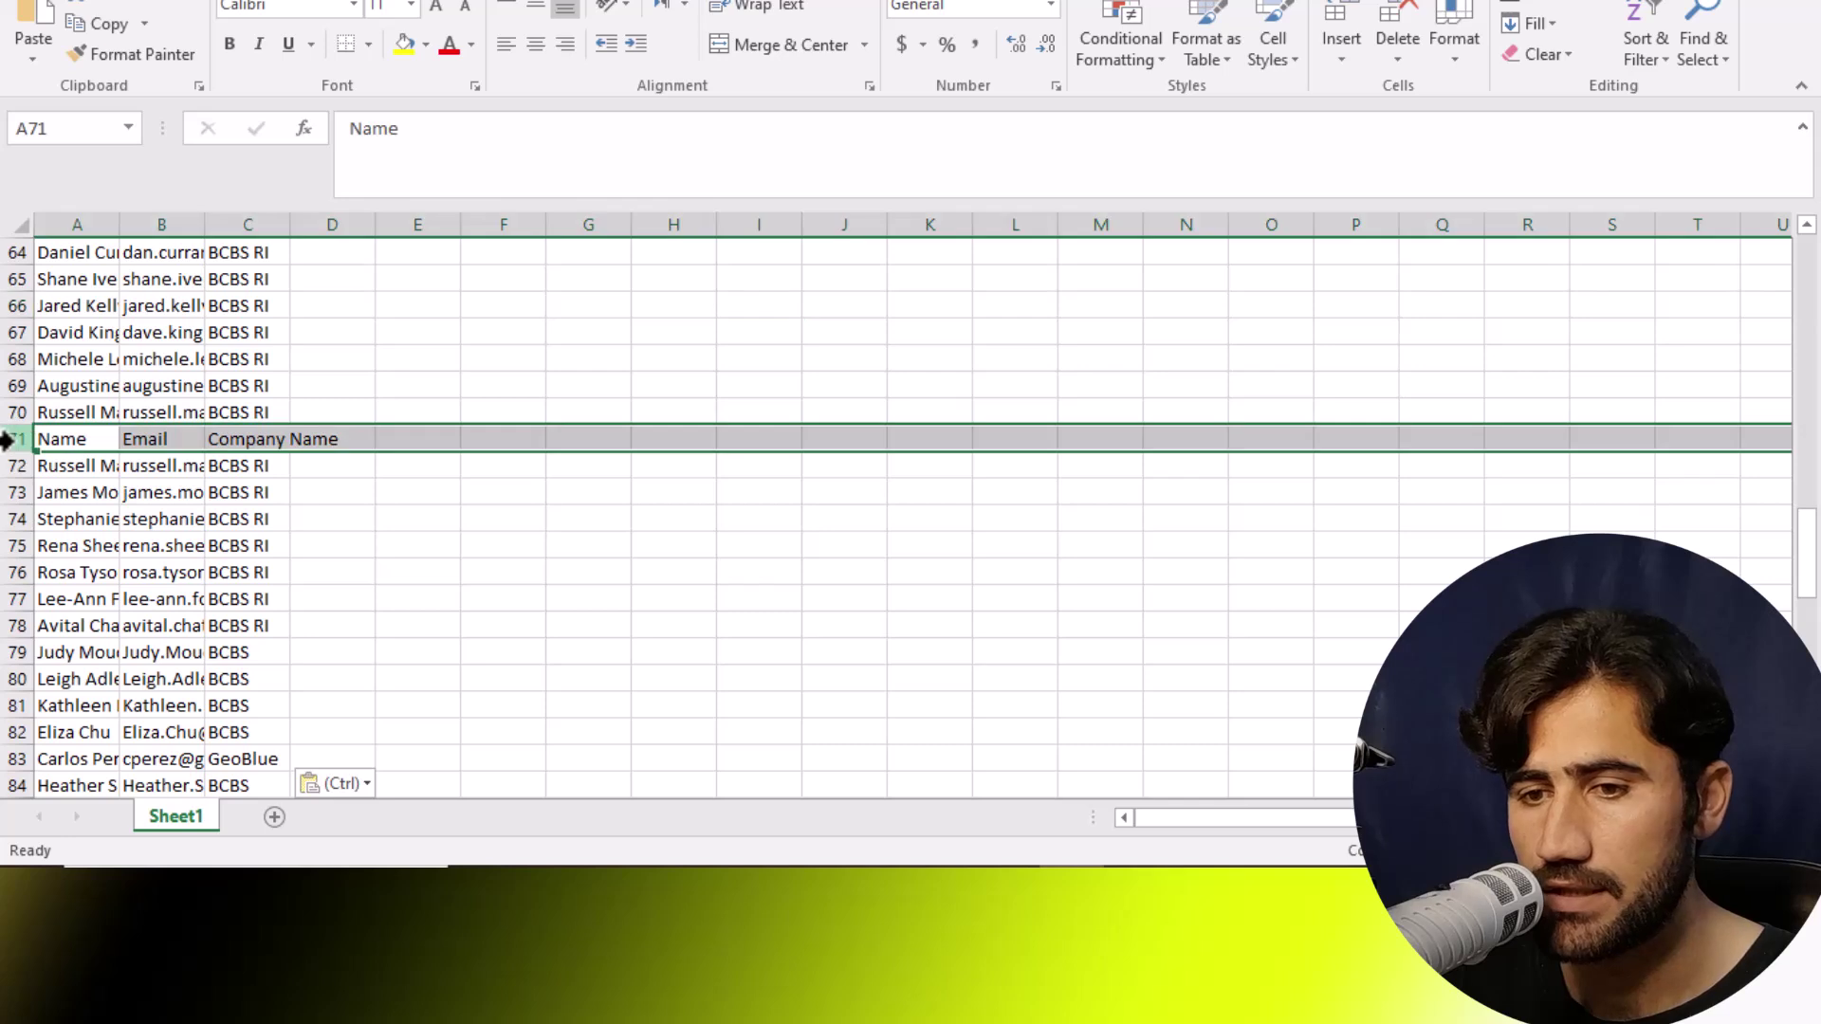
{"action": "right_click", "coordinate": [17, 441]}
{"action": "left_click", "coordinate": [106, 663]}
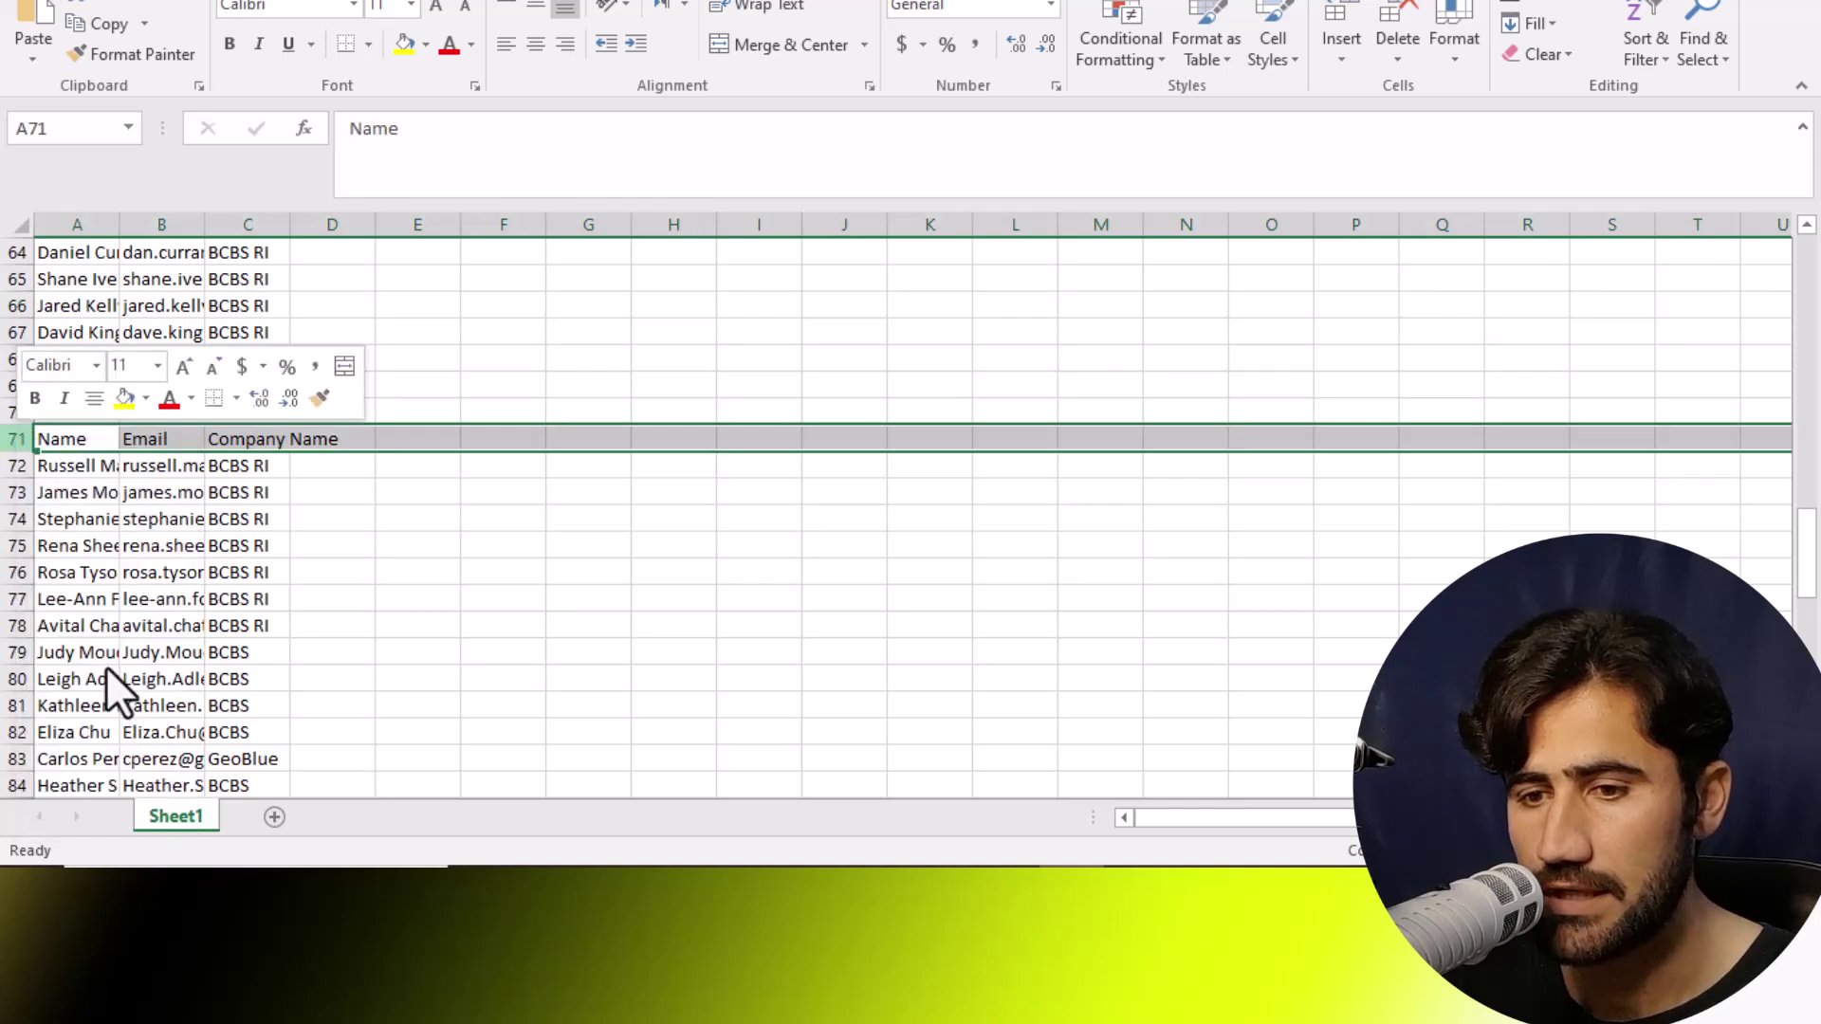
{"action": "left_click", "coordinate": [858, 573]}
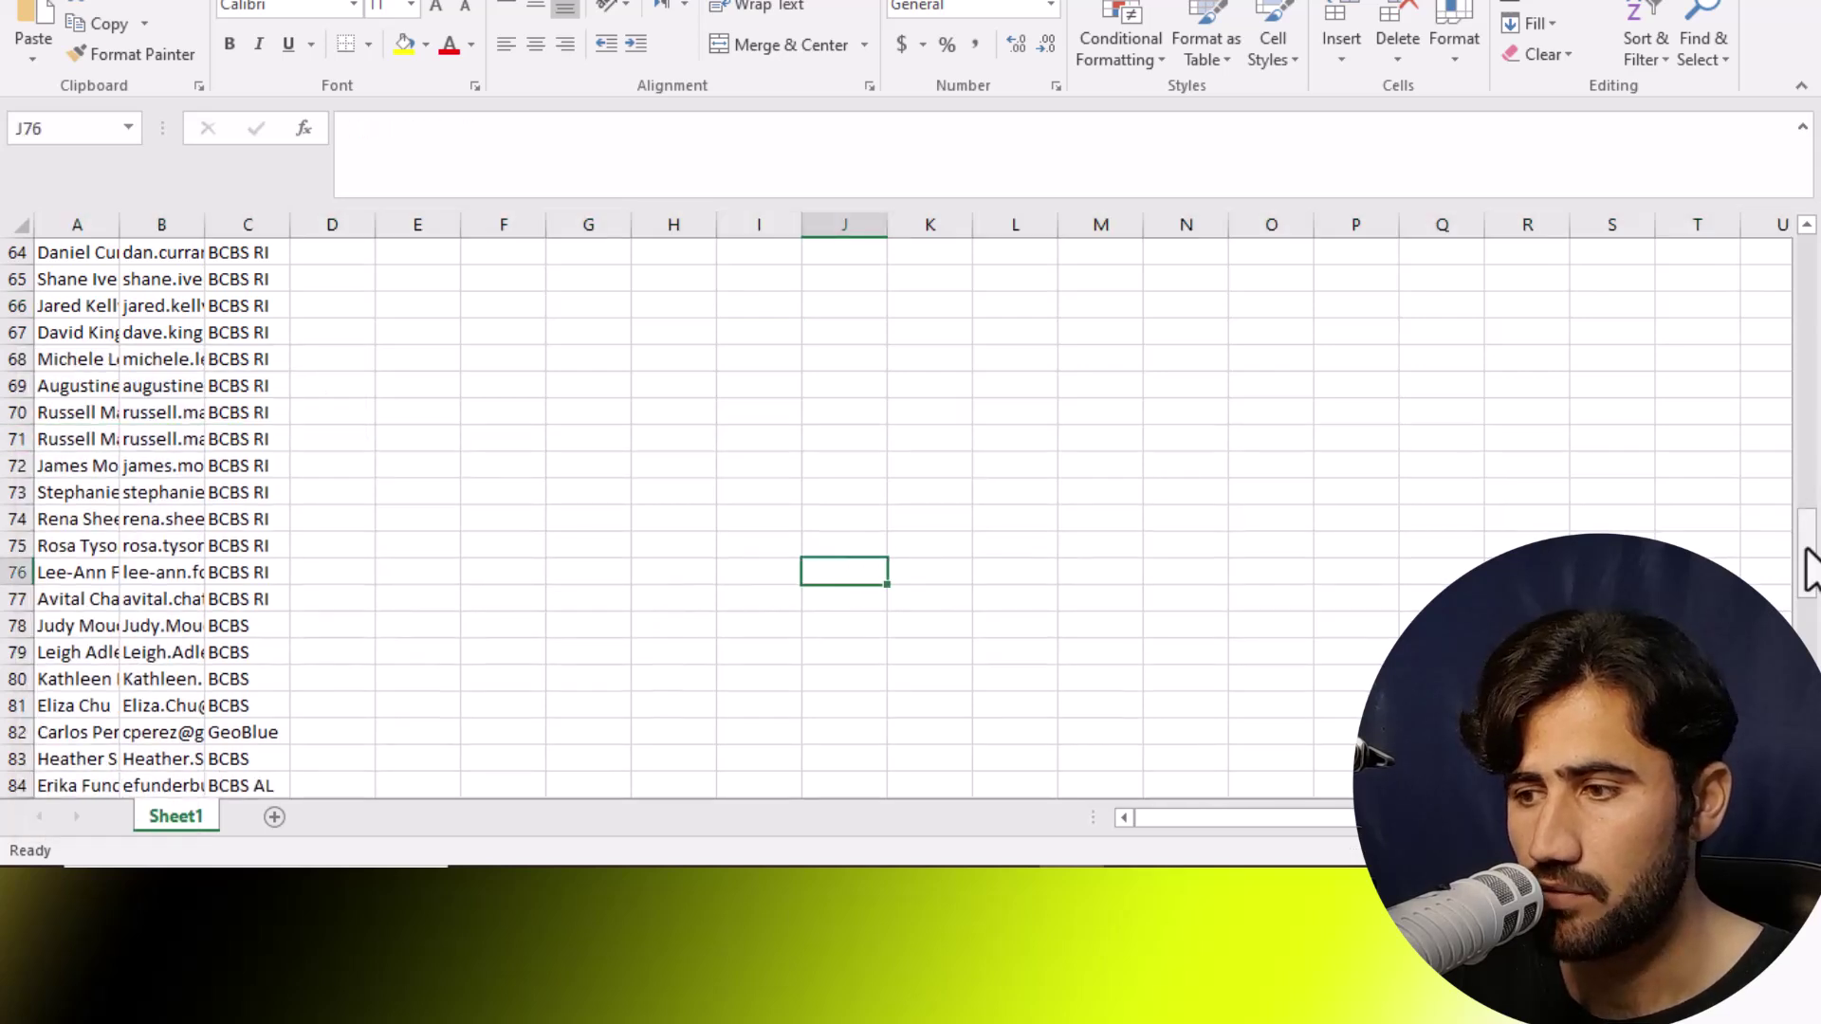
Step: Review the end of the collected contact list in Excel and the Basic package offer on the freelance gig page in the browser
{"action": "left_click_drag", "start_coordinate": [1807, 567], "coordinate": [1813, 633]}
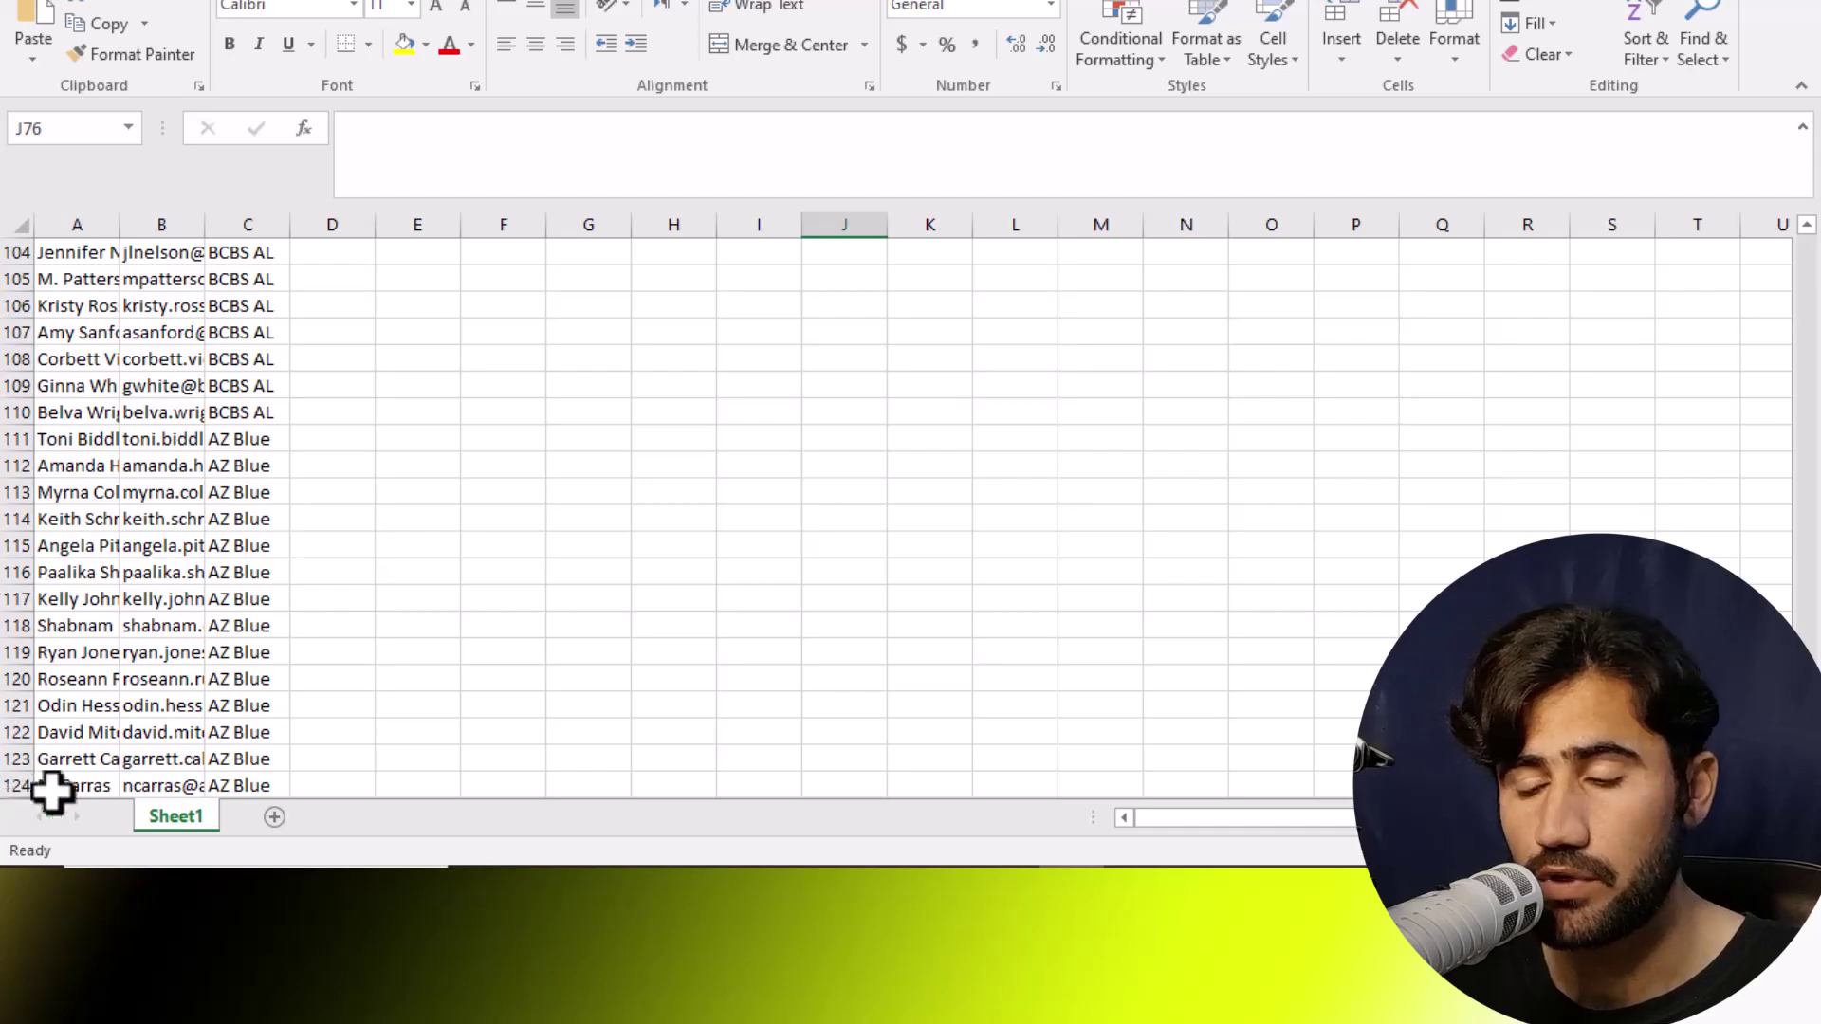
{"action": "key", "text": "alt+Tab"}
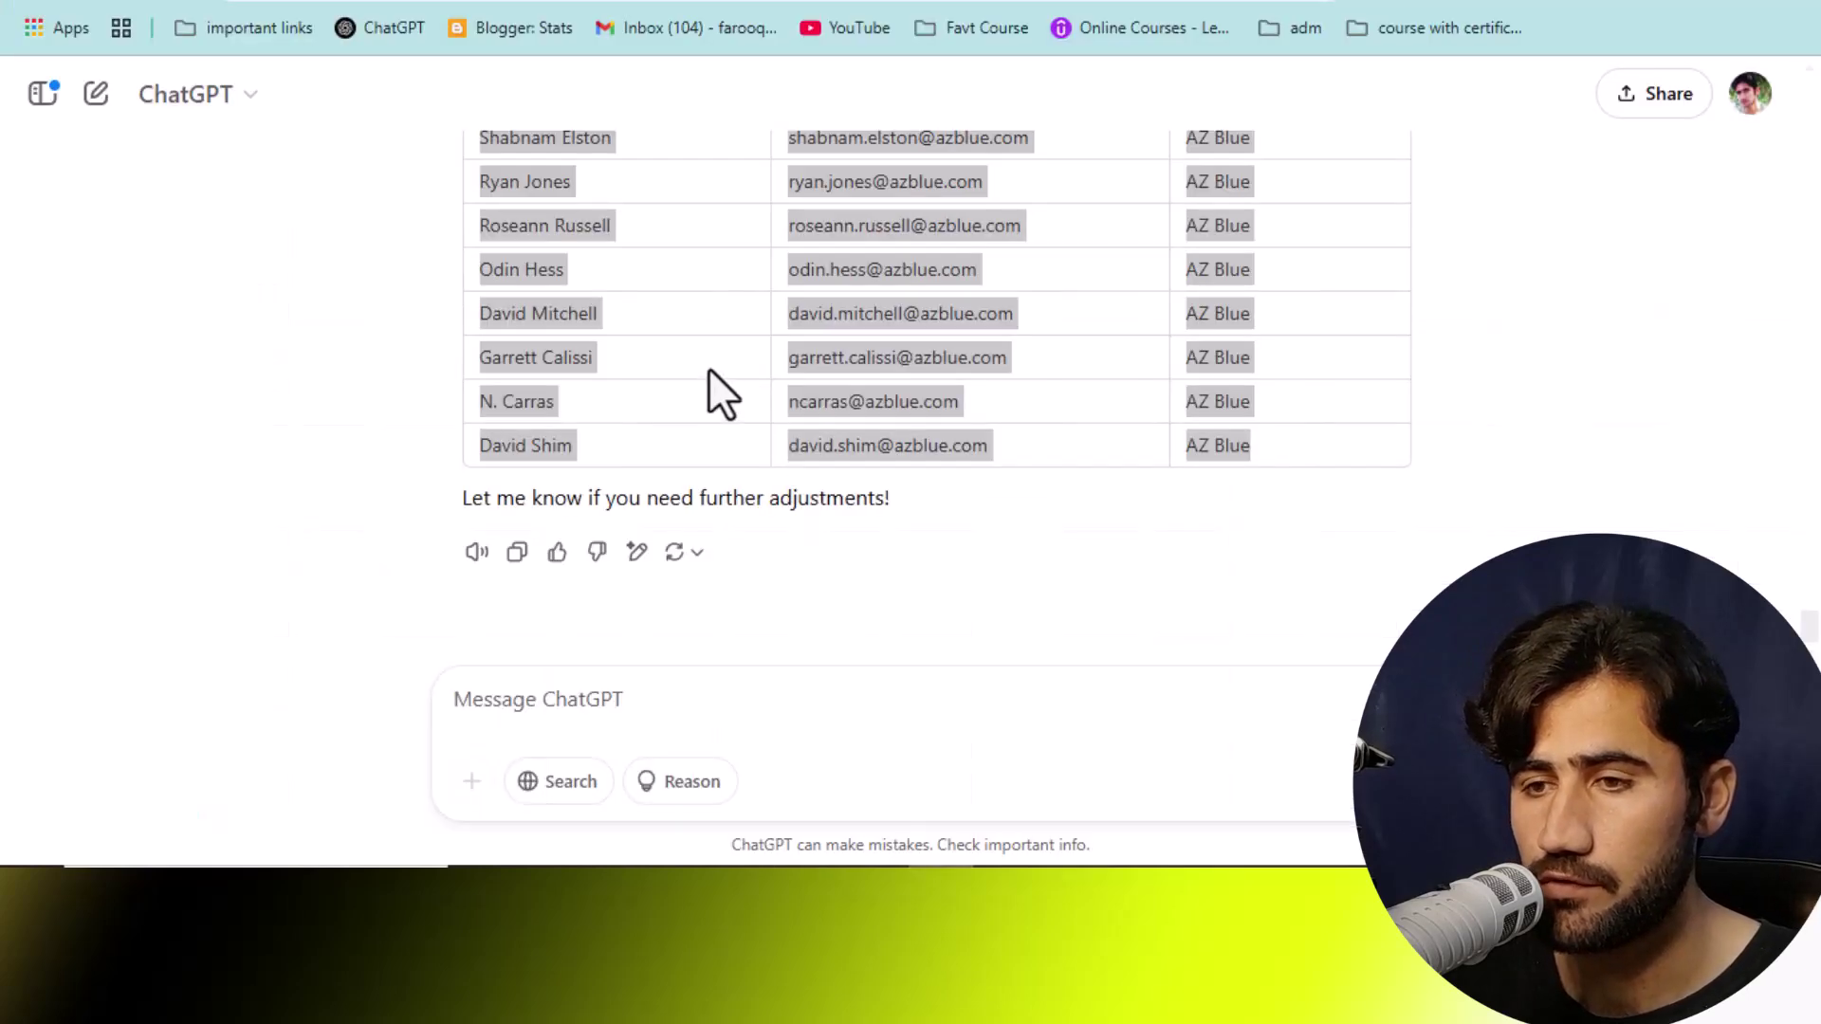
{"action": "key", "text": "ctrl+Tab"}
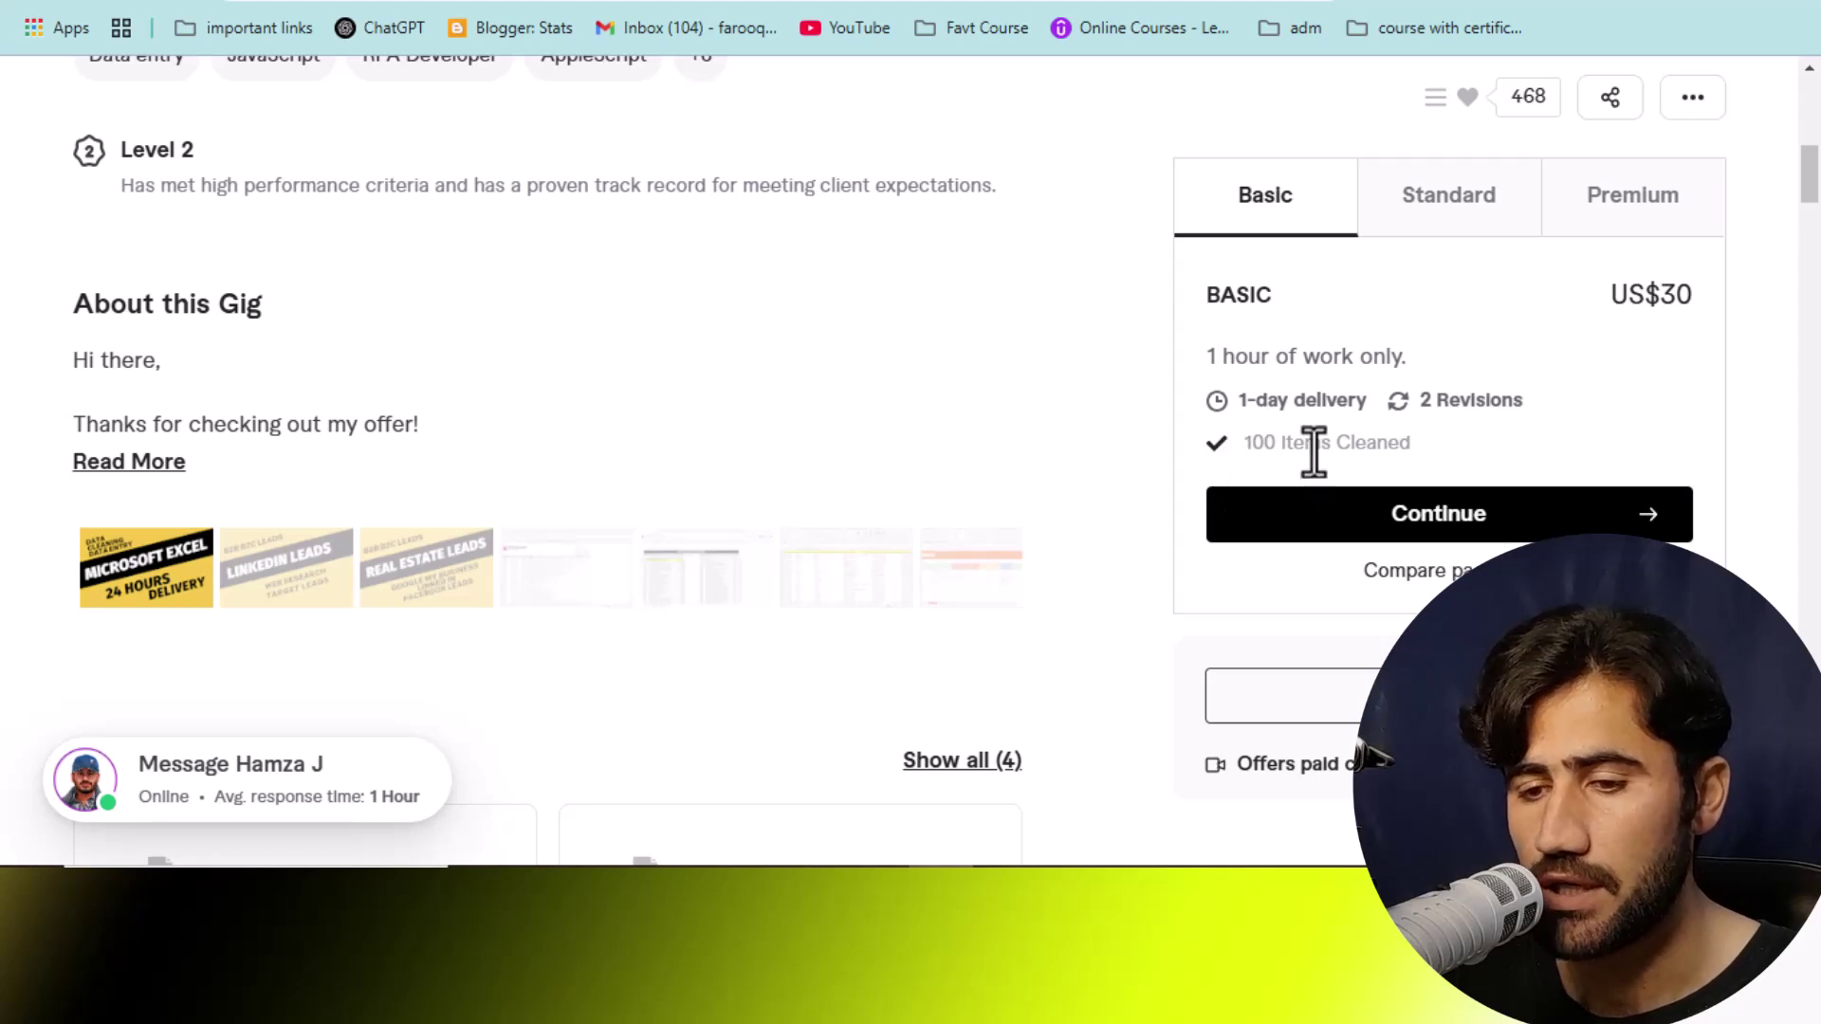
{"action": "key", "text": "alt+Tab"}
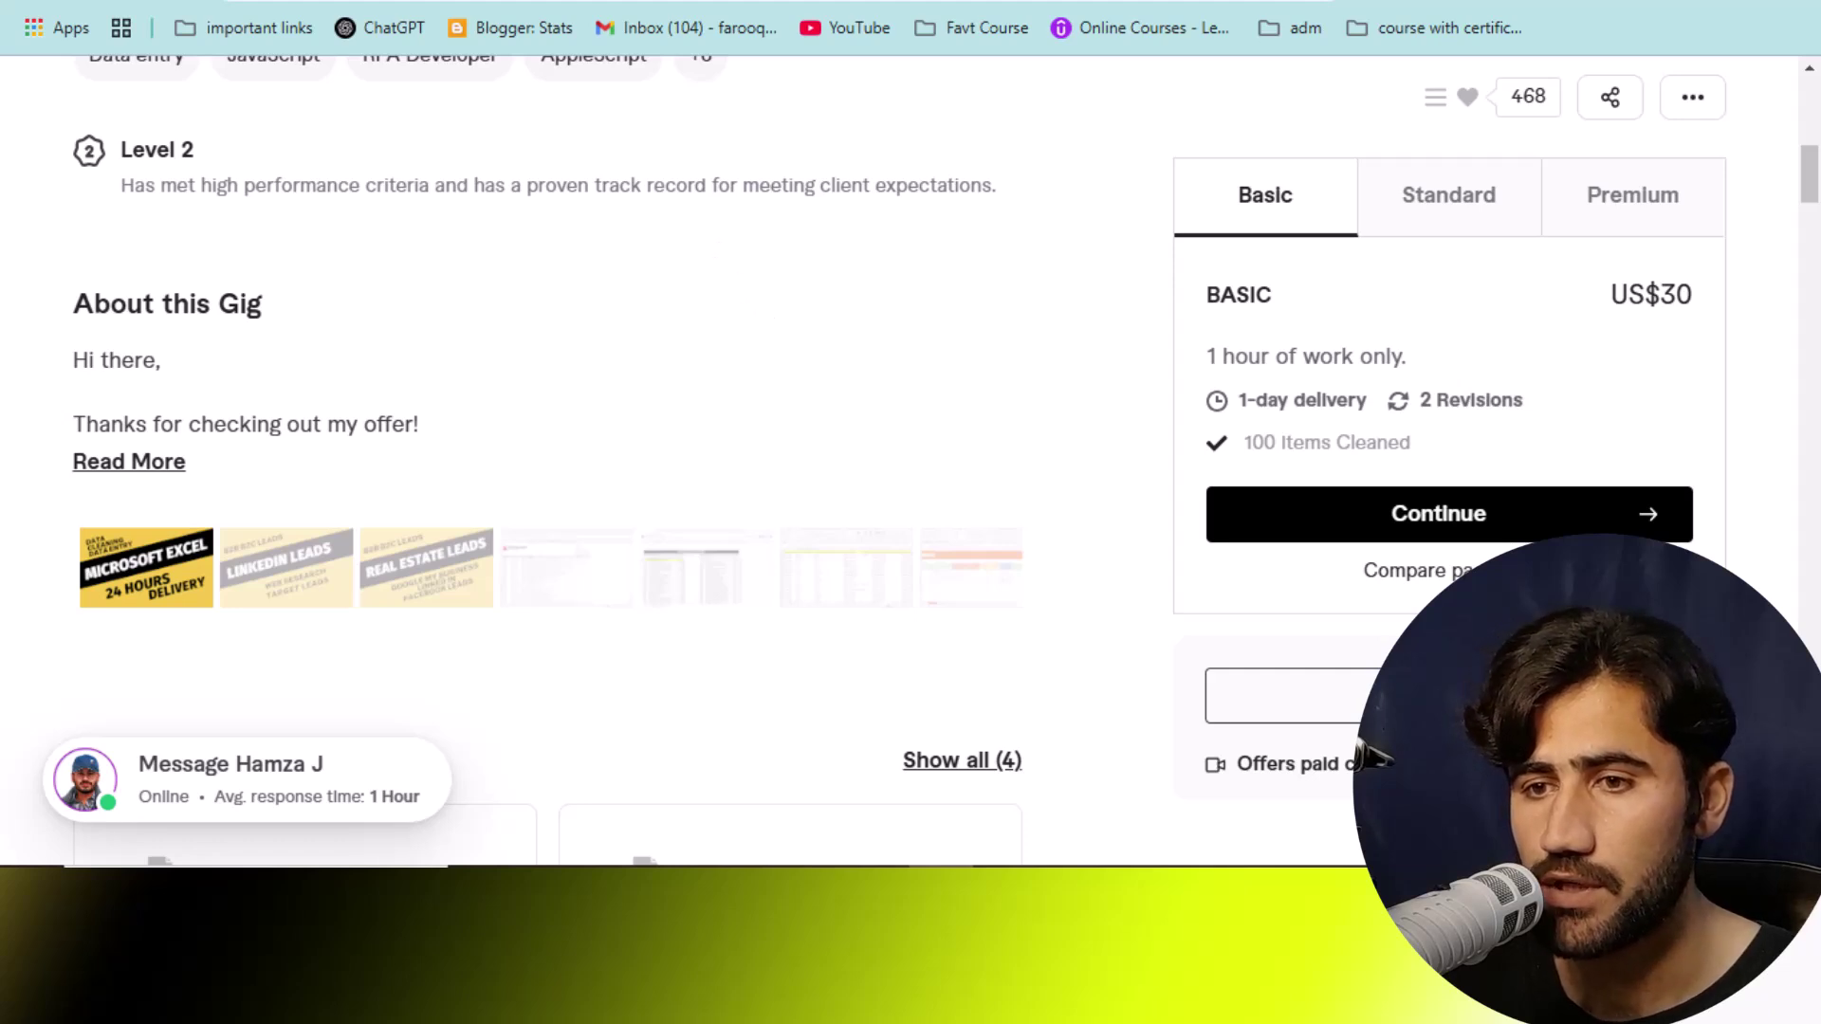
{"action": "key", "text": "ctrl+Tab"}
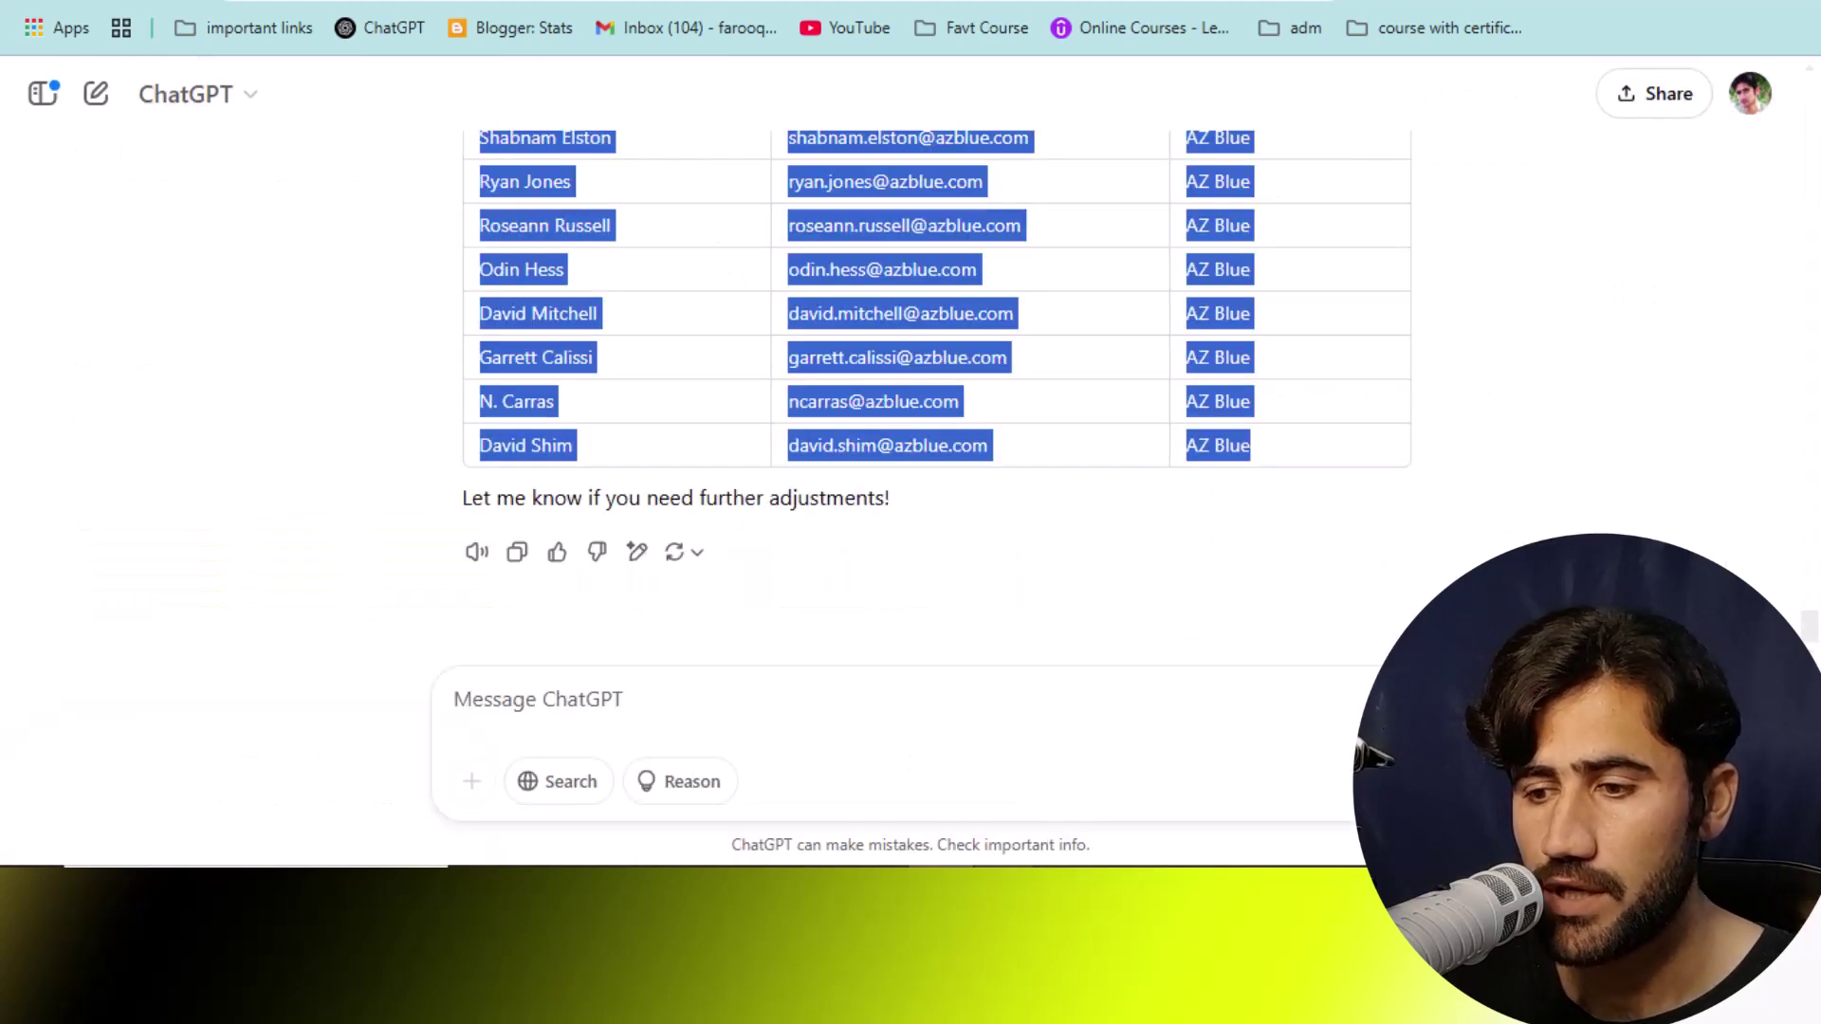
Step: Switch to Word and copy the fourth batch of contact text, from partway down the next page to that page's last line
{"action": "mouse_move", "coordinate": [1113, 683]}
{"action": "left_click", "coordinate": [1095, 780]}
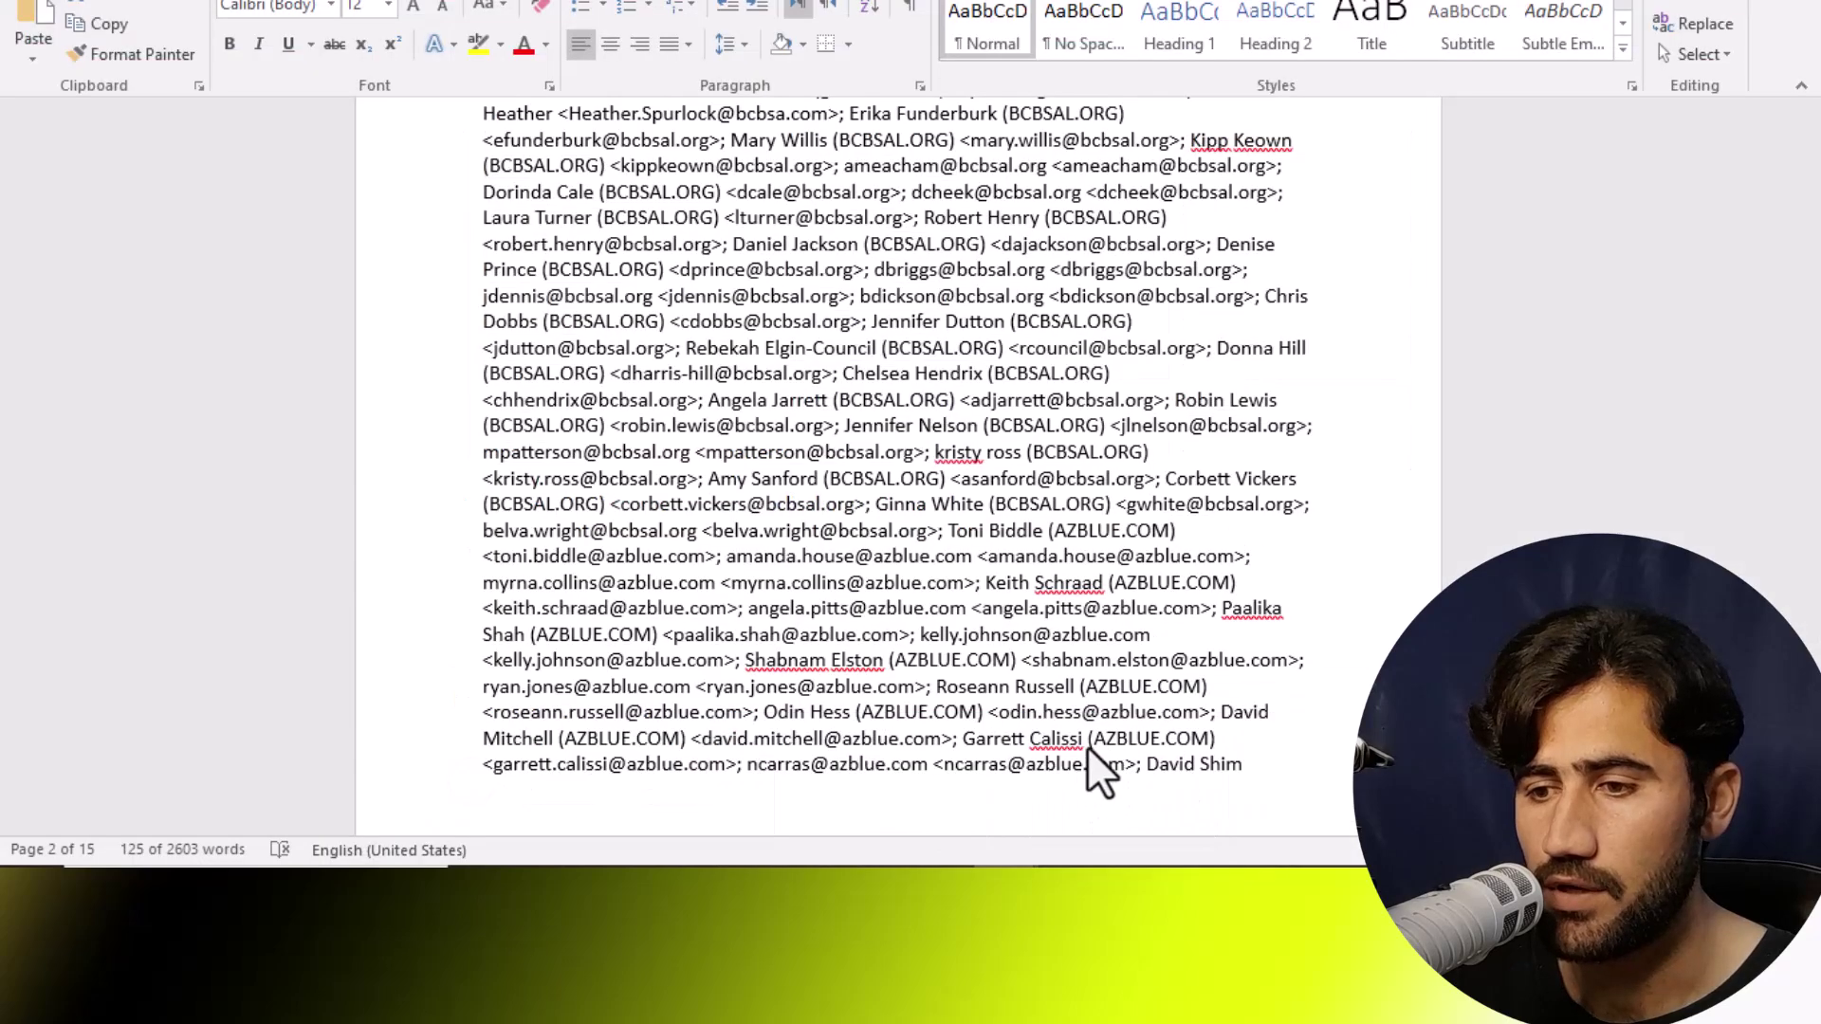
{"action": "key", "text": "ctrl+a"}
{"action": "left_click_drag", "start_coordinate": [1809, 210], "coordinate": [1814, 243]}
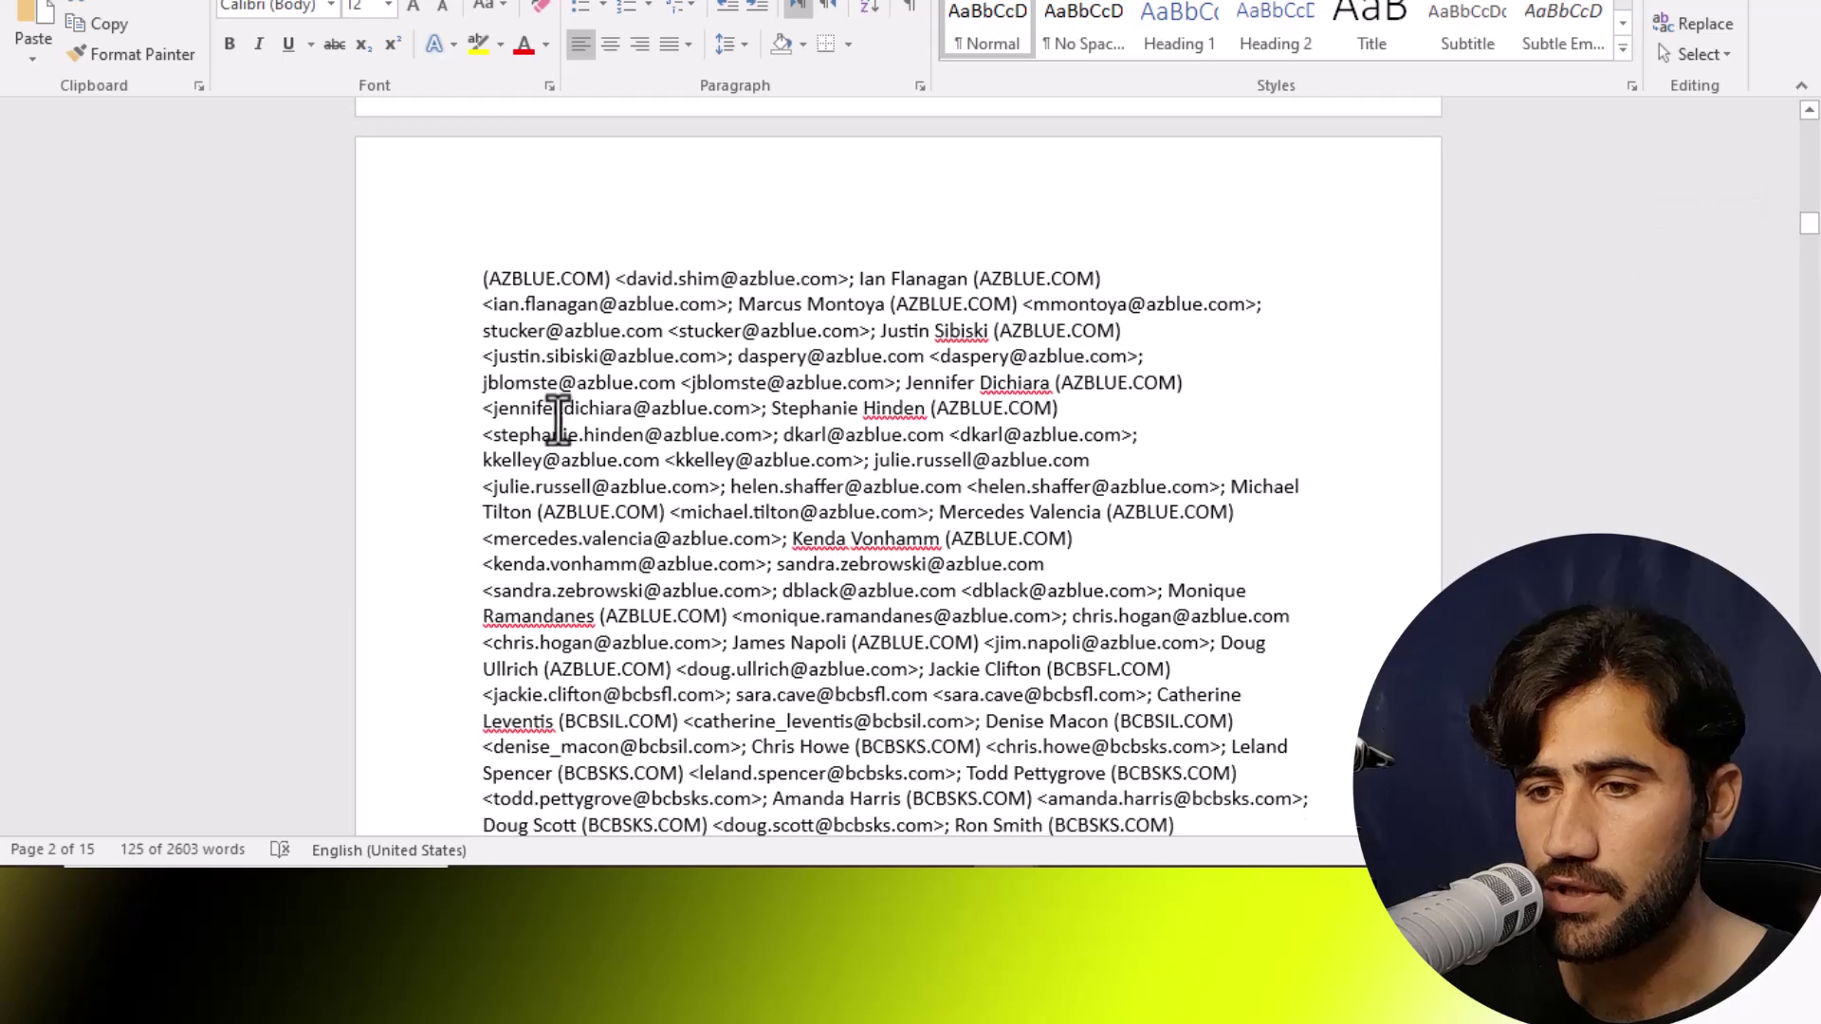
{"action": "left_click", "coordinate": [480, 277]}
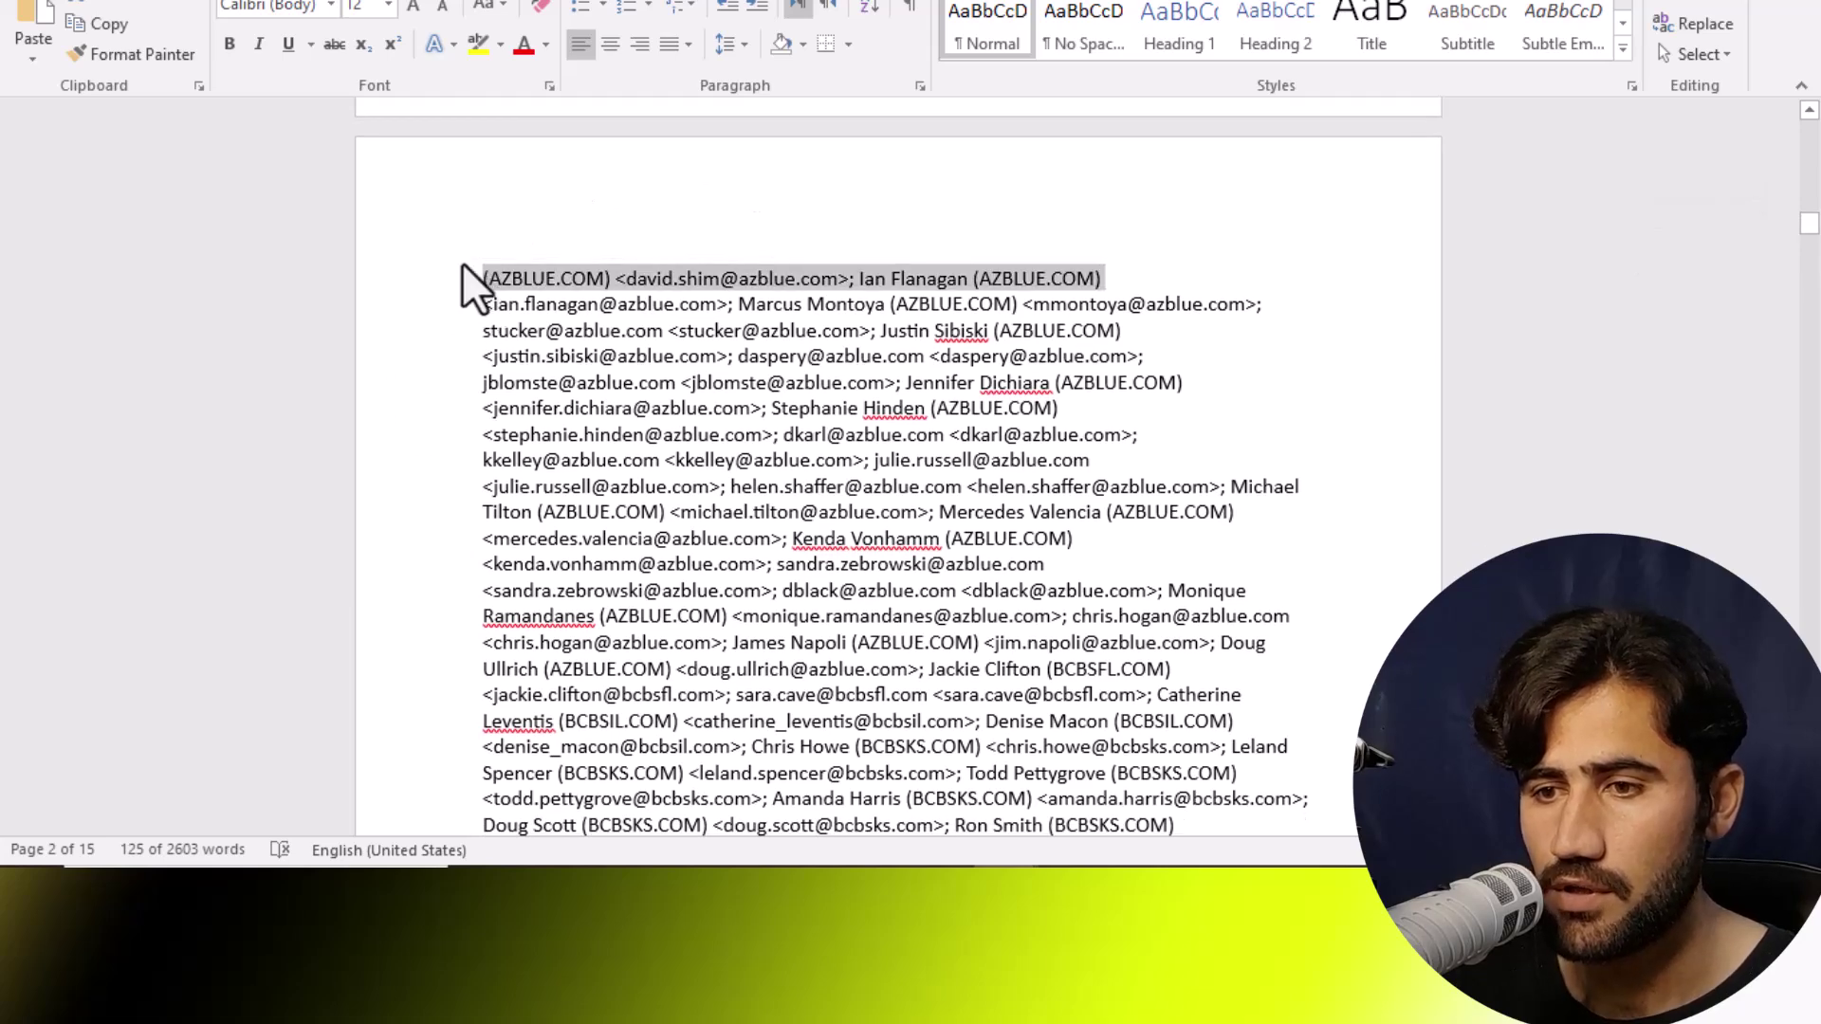
{"action": "left_click", "coordinate": [646, 424]}
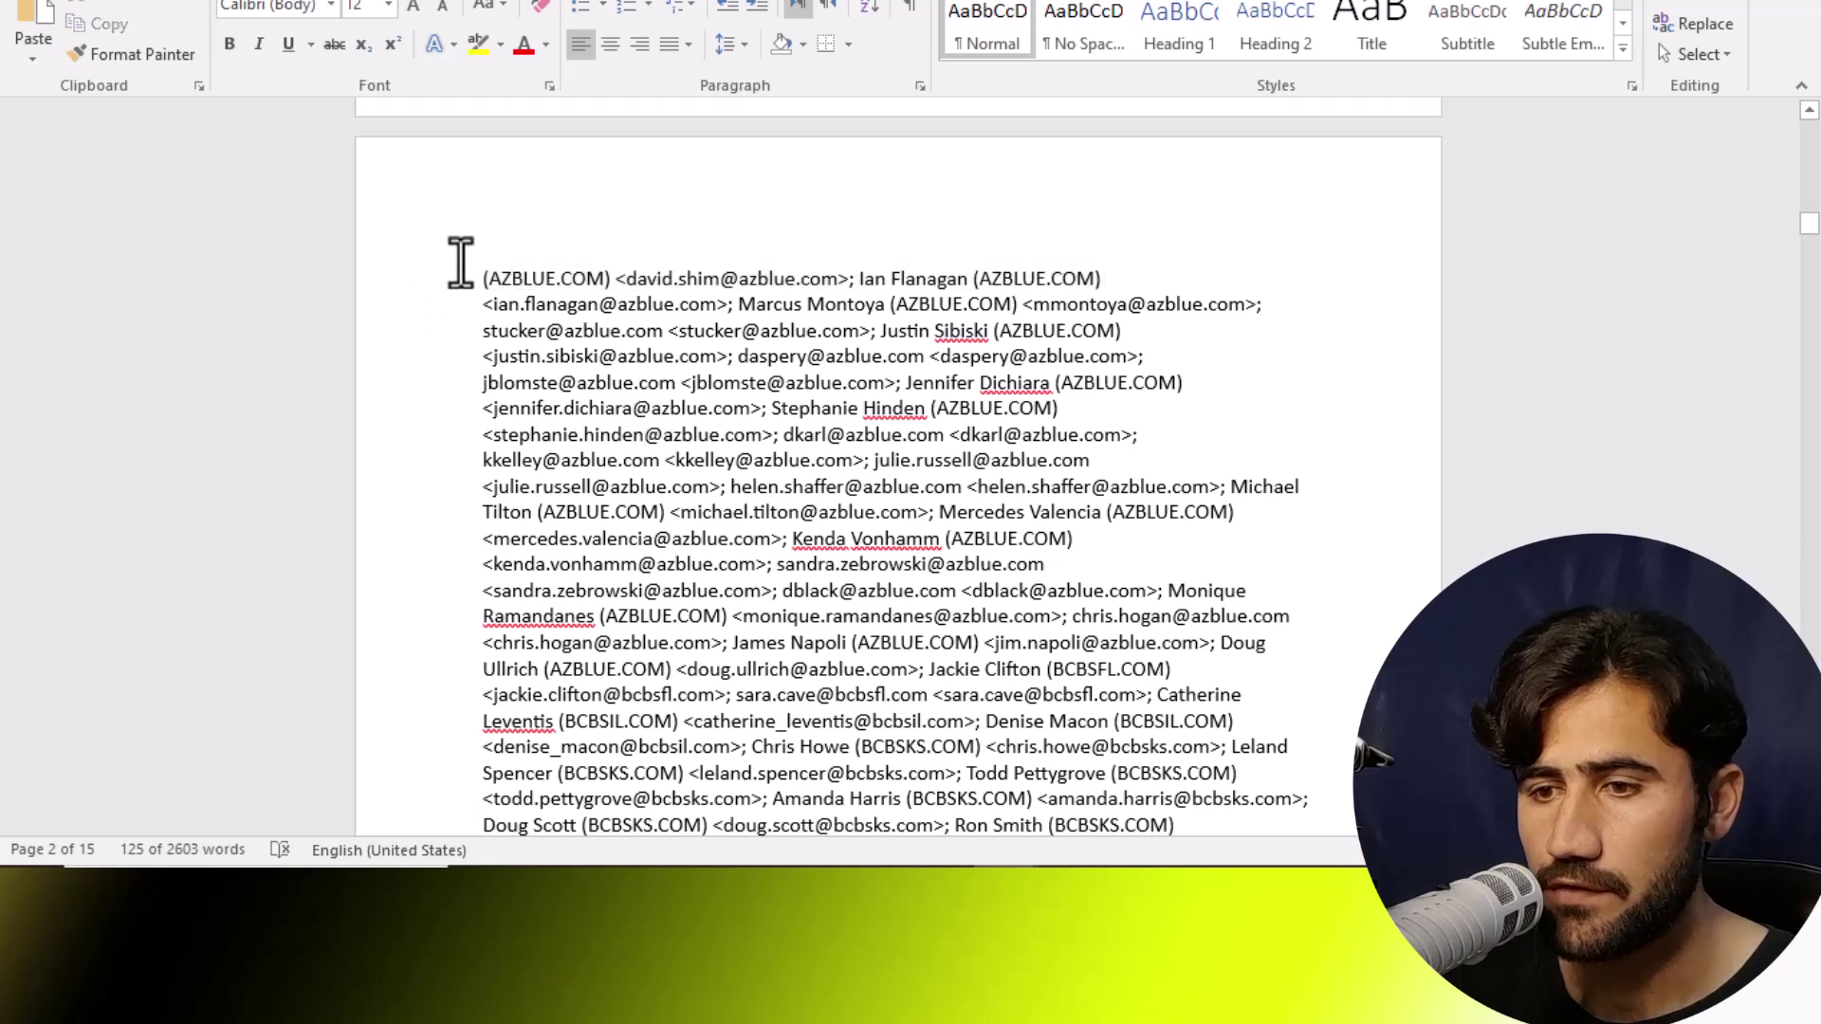
{"action": "left_click_drag", "start_coordinate": [471, 272], "coordinate": [1271, 549]}
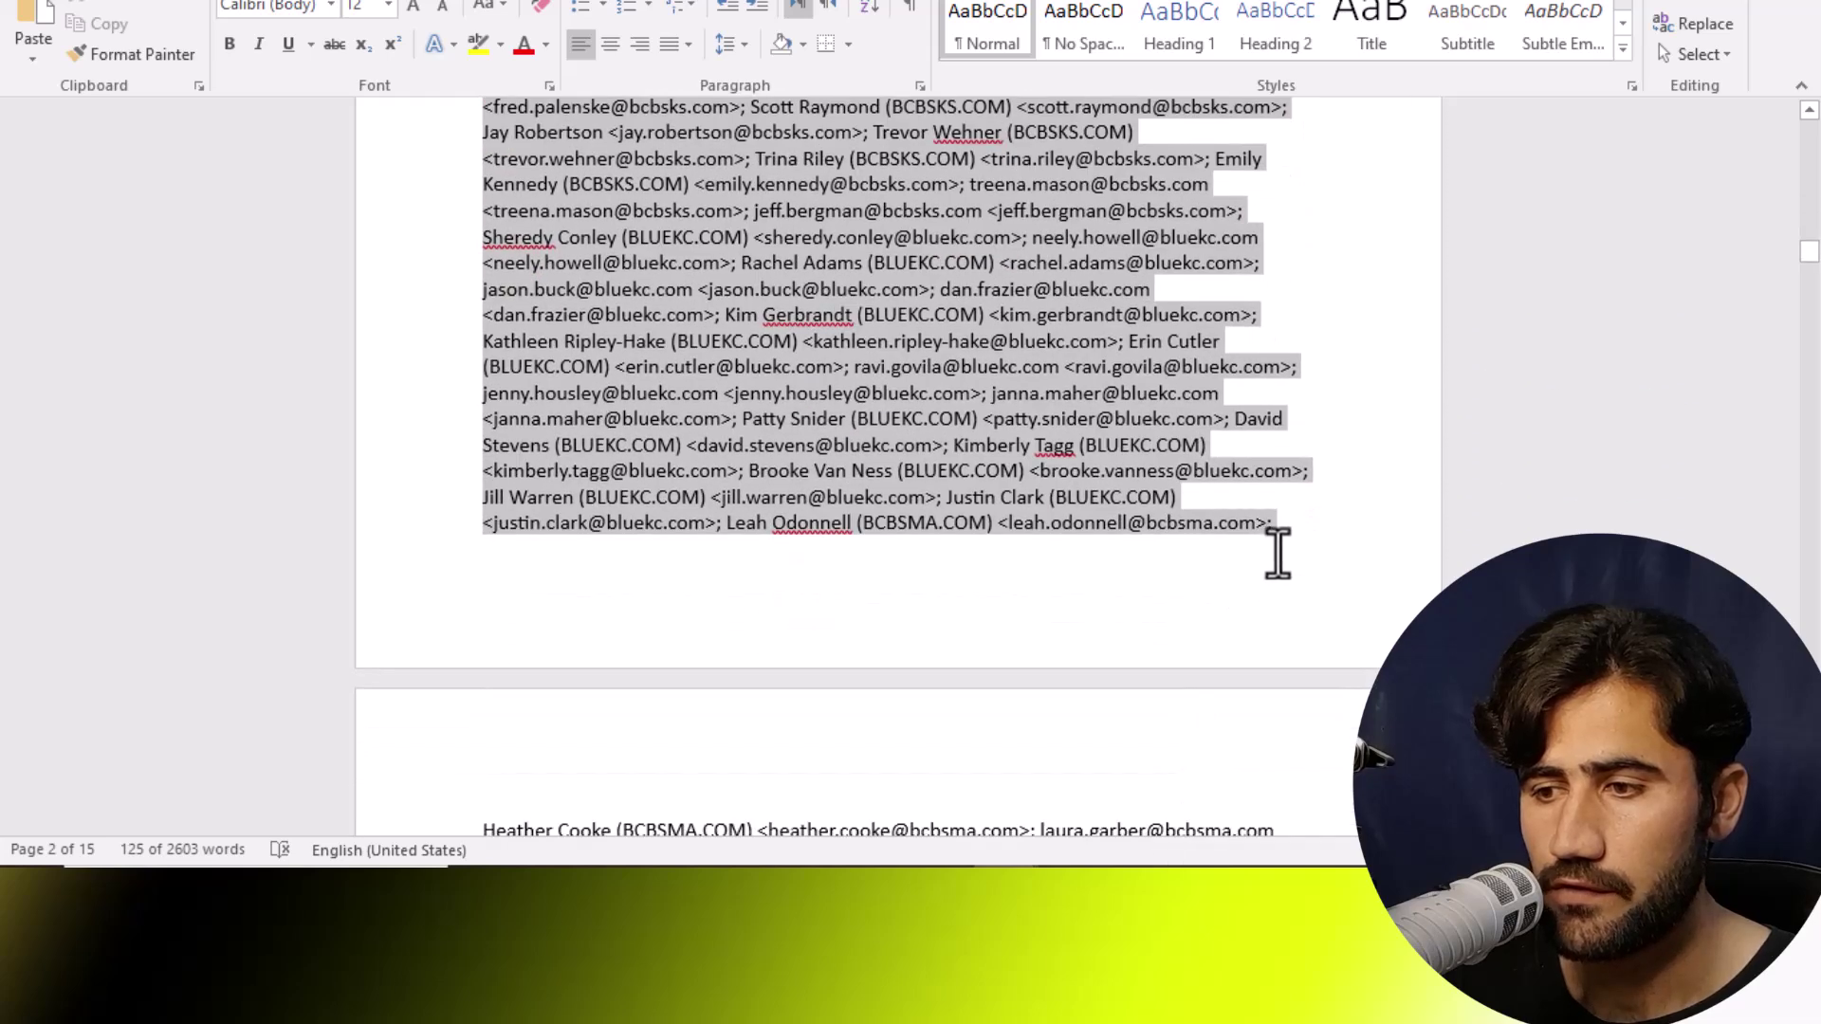
{"action": "left_click", "coordinate": [1016, 355]}
{"action": "left_click_drag", "start_coordinate": [1293, 544], "coordinate": [464, 363]}
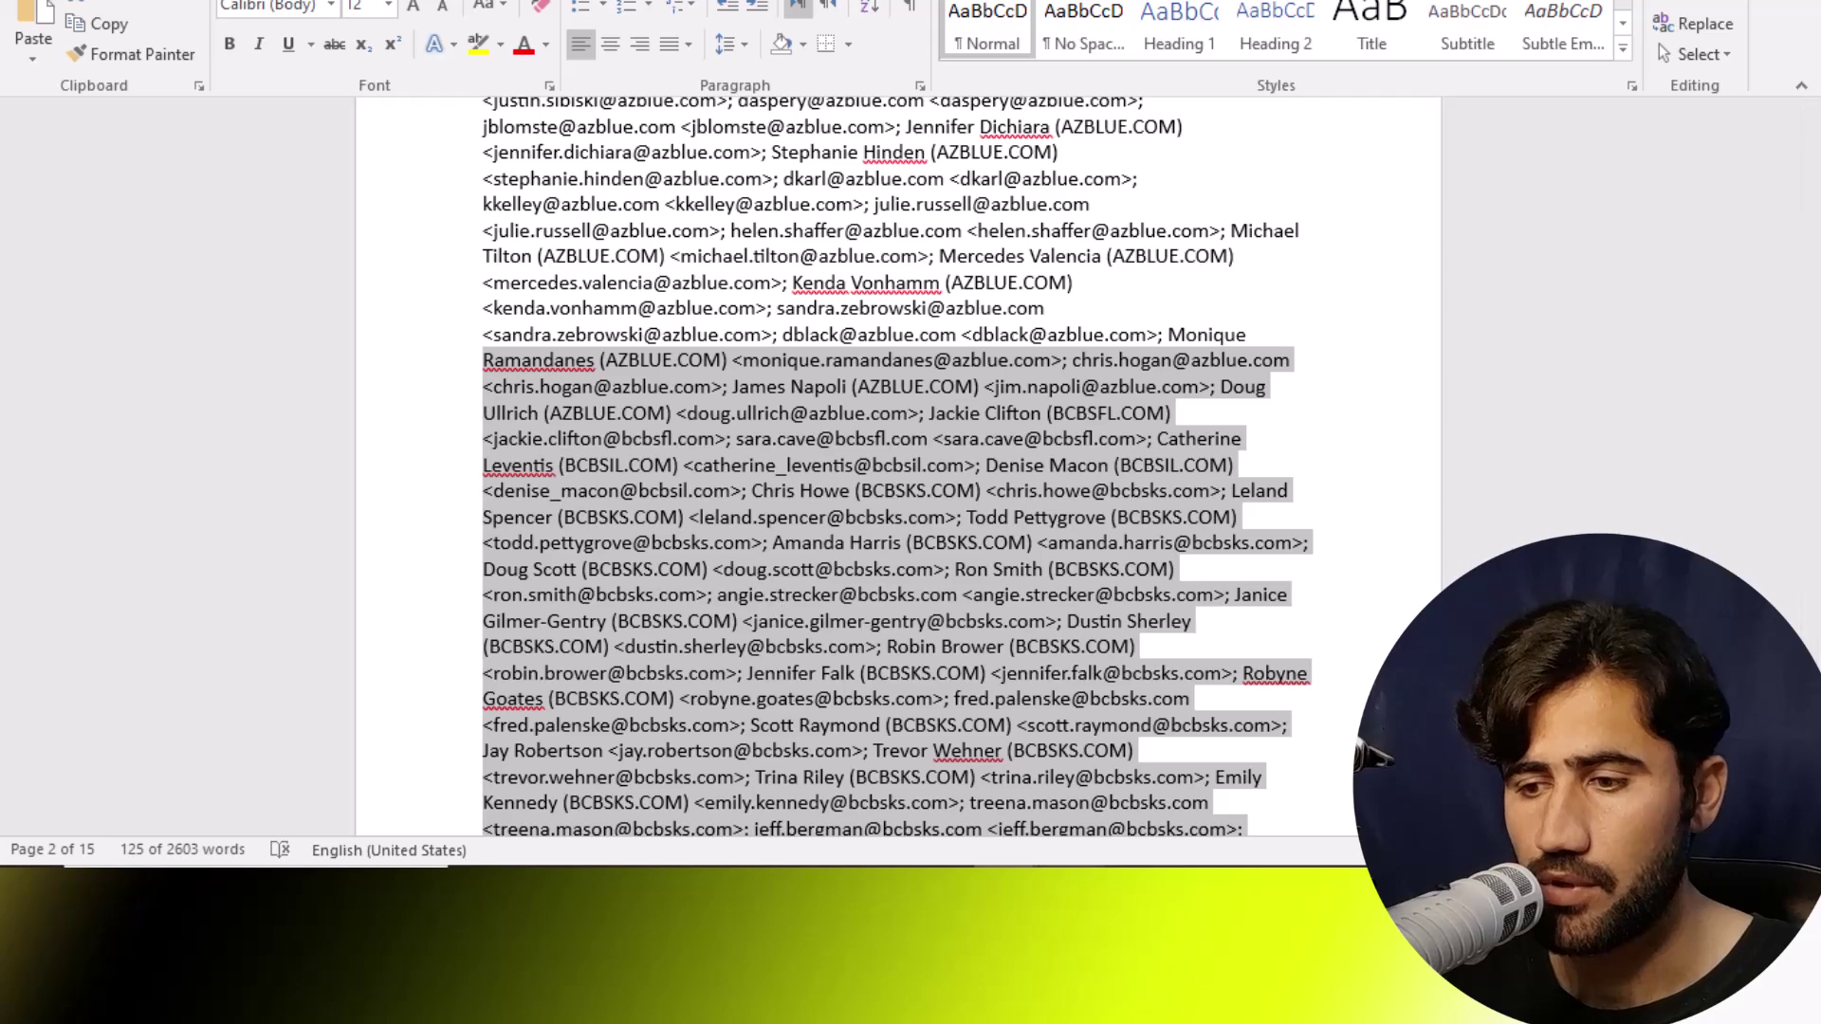
Step: Switch to ChatGPT and send the fourth batch of copied contact text as a new message
{"action": "key", "text": "alt+Tab"}
{"action": "left_click", "coordinate": [584, 713]}
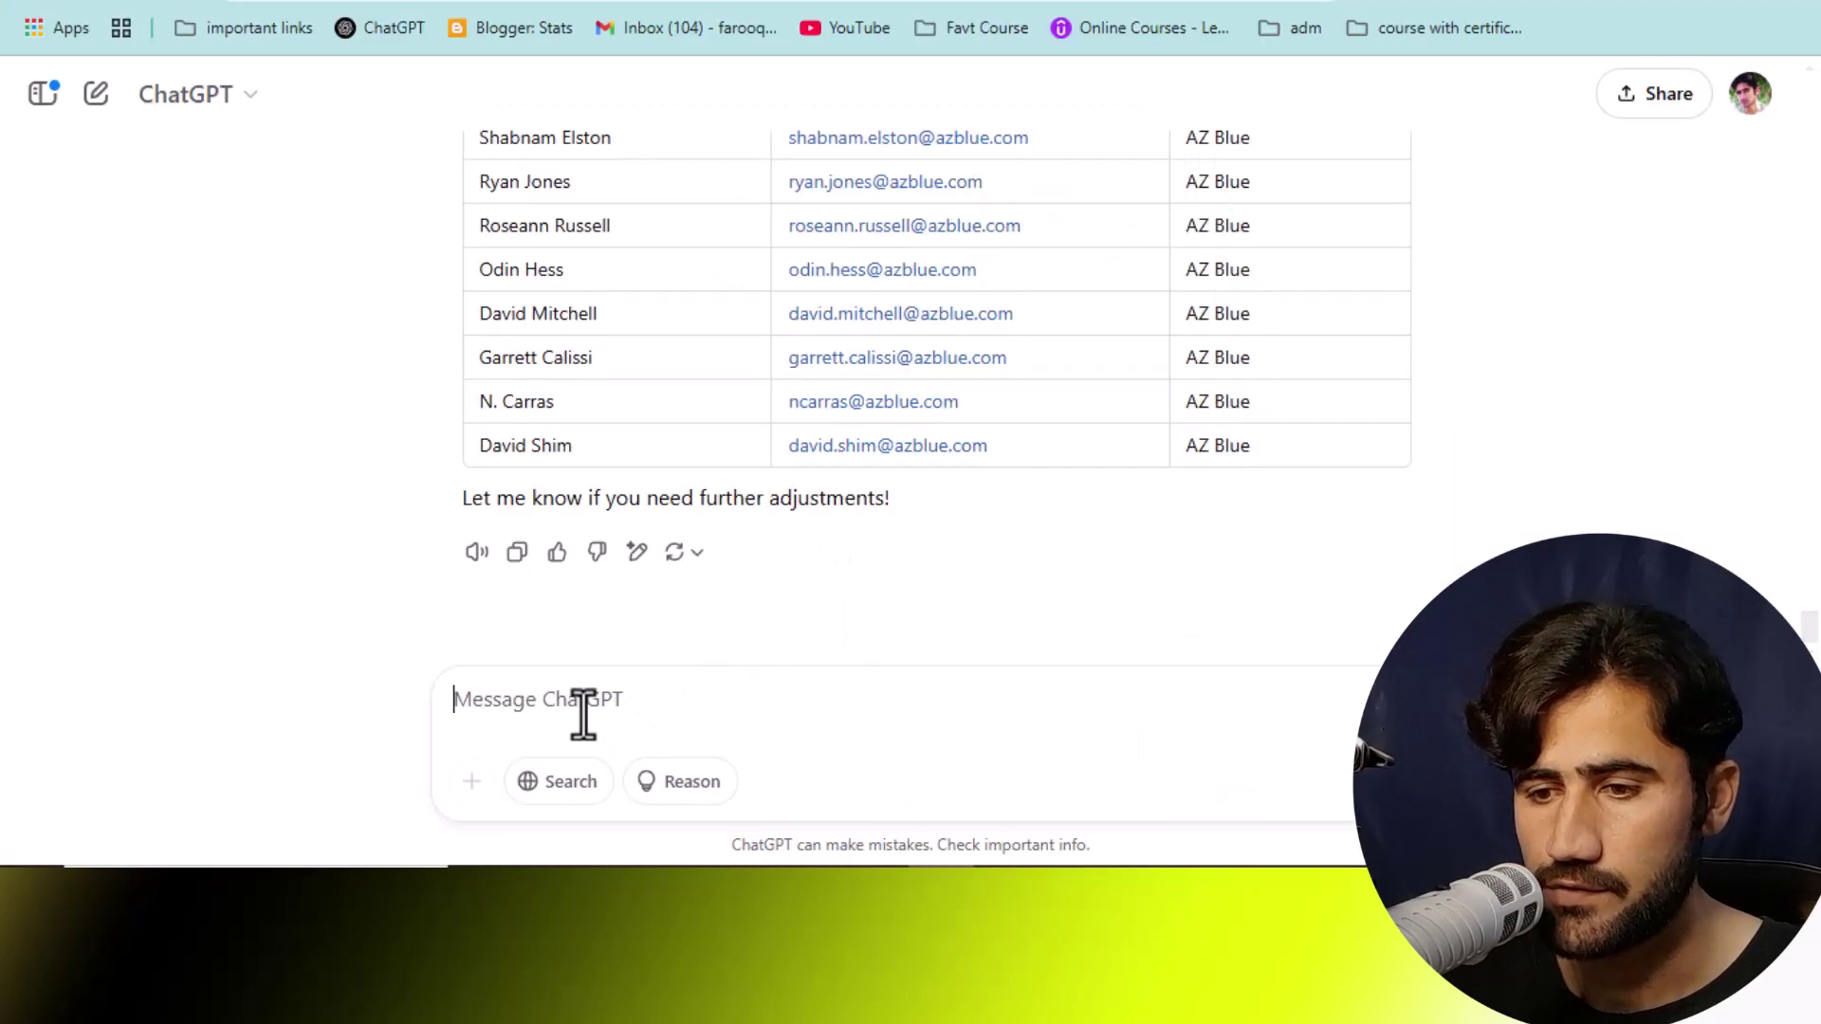
{"action": "key", "text": "ctrl+v"}
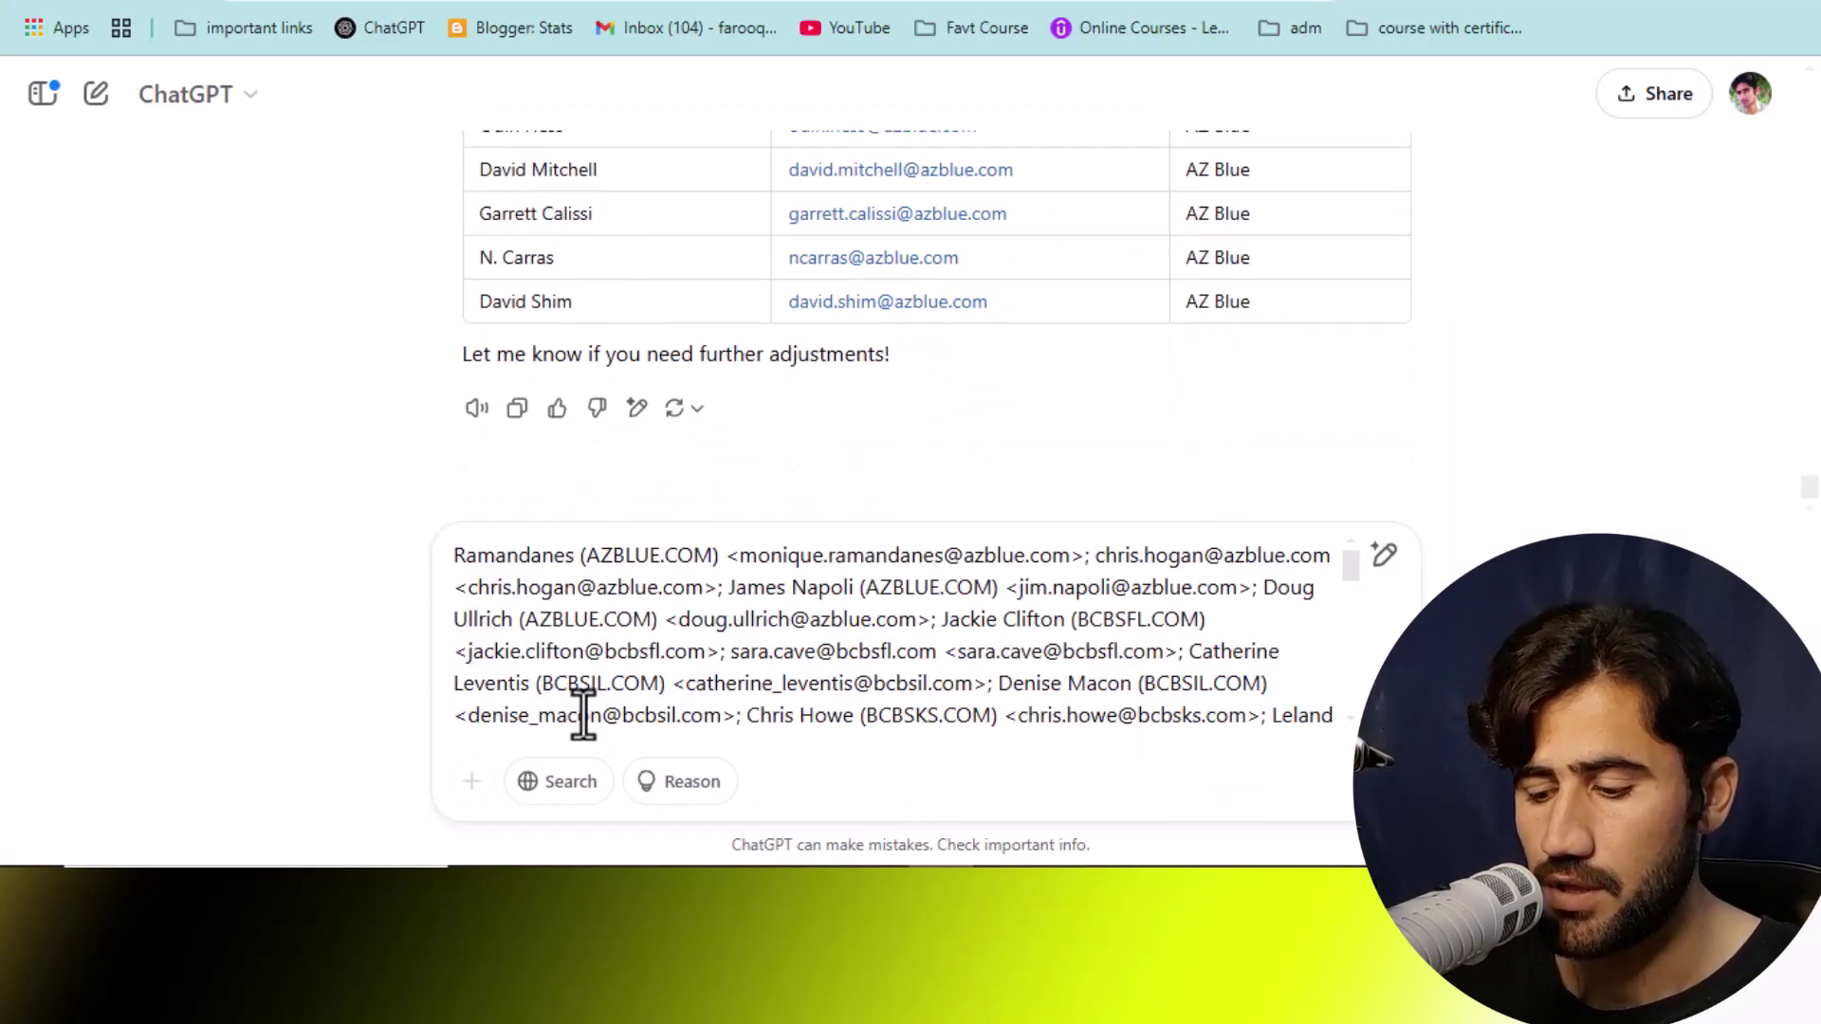
{"action": "scroll", "coordinate": [607, 697], "scroll_direction": "up", "scroll_amount": 5}
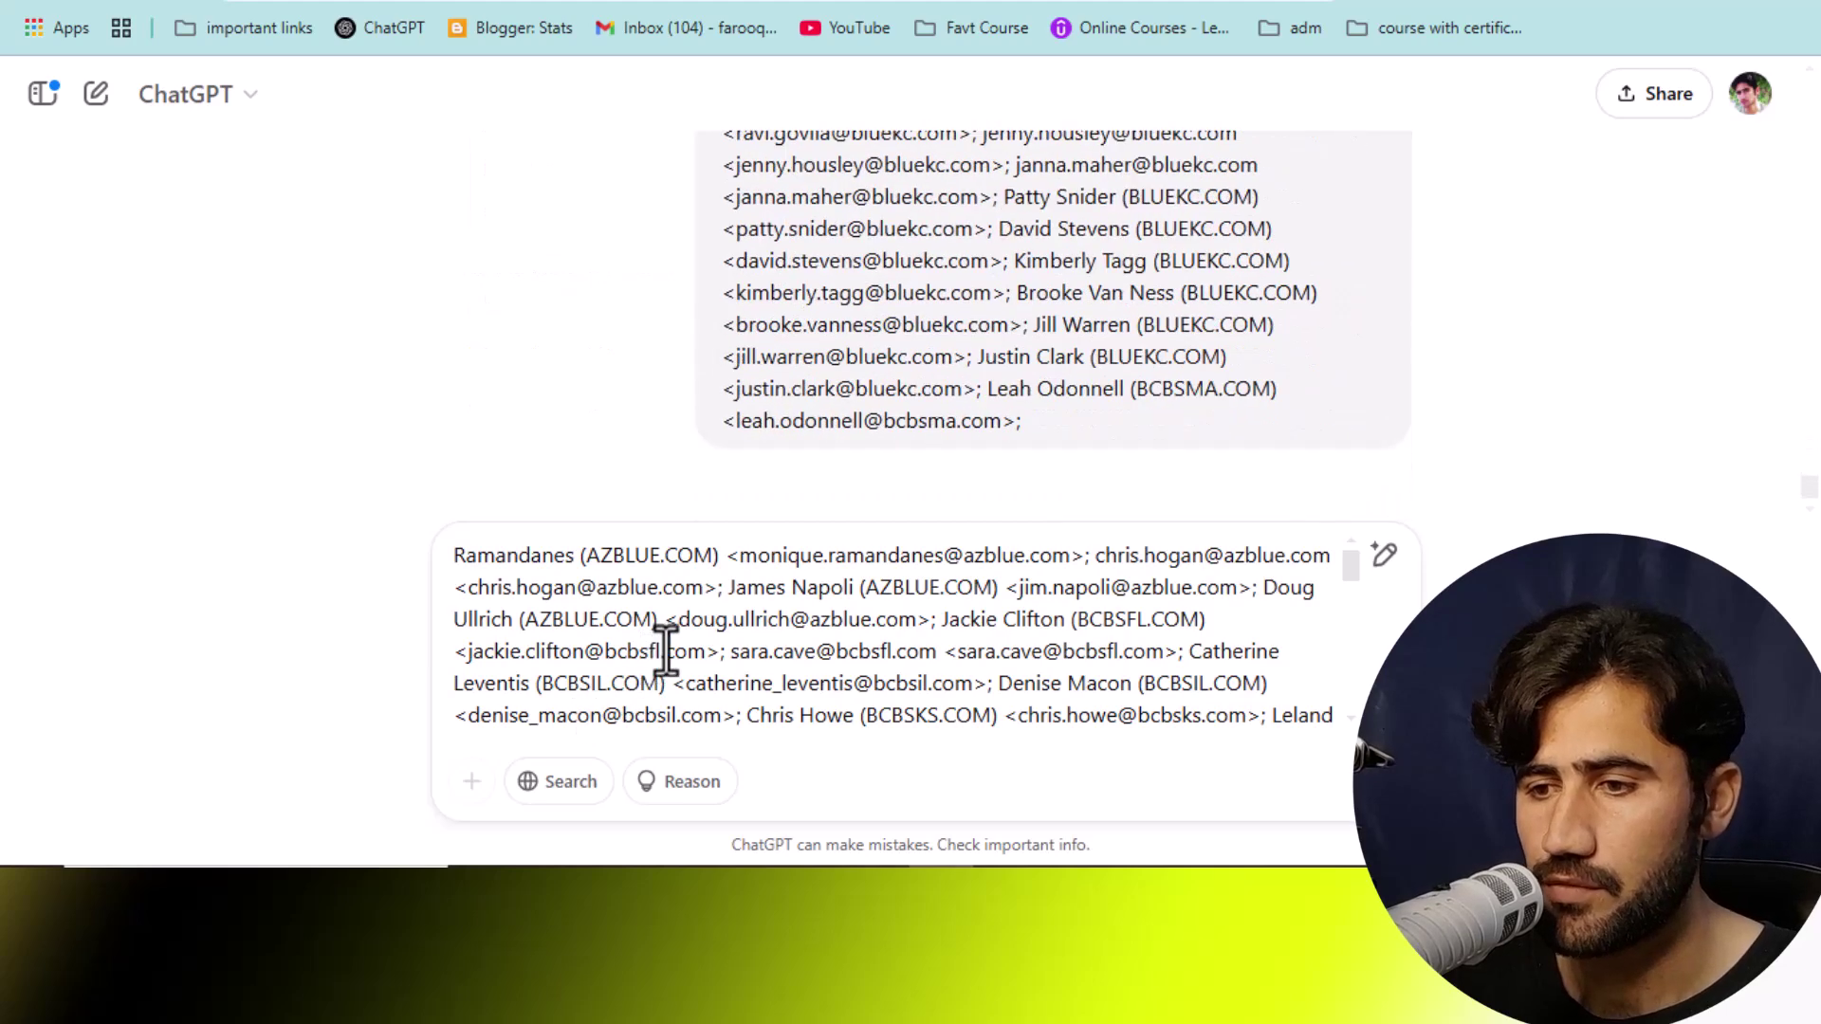
{"action": "key", "text": "Return"}
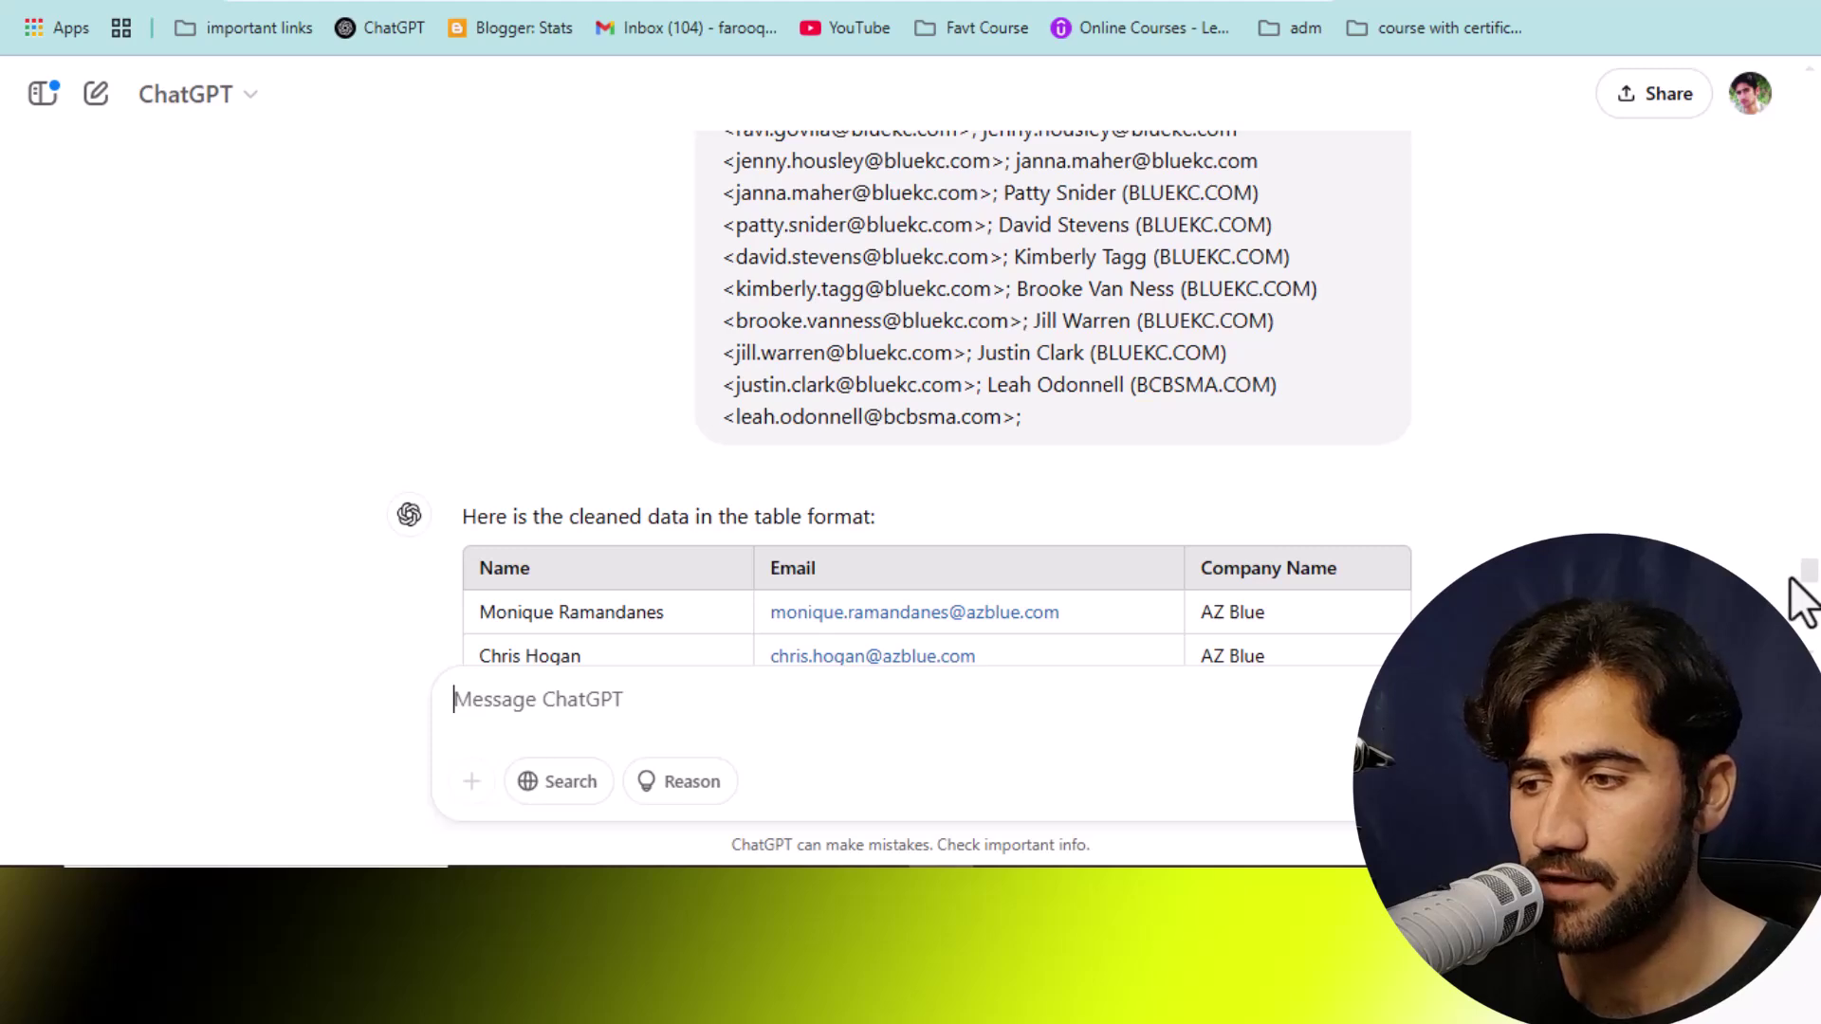
Step: Copy the whole fourth generated table, from its Name, Email, and Company Name headers to the last row
{"action": "scroll", "coordinate": [1812, 603], "scroll_direction": "down", "scroll_amount": 15}
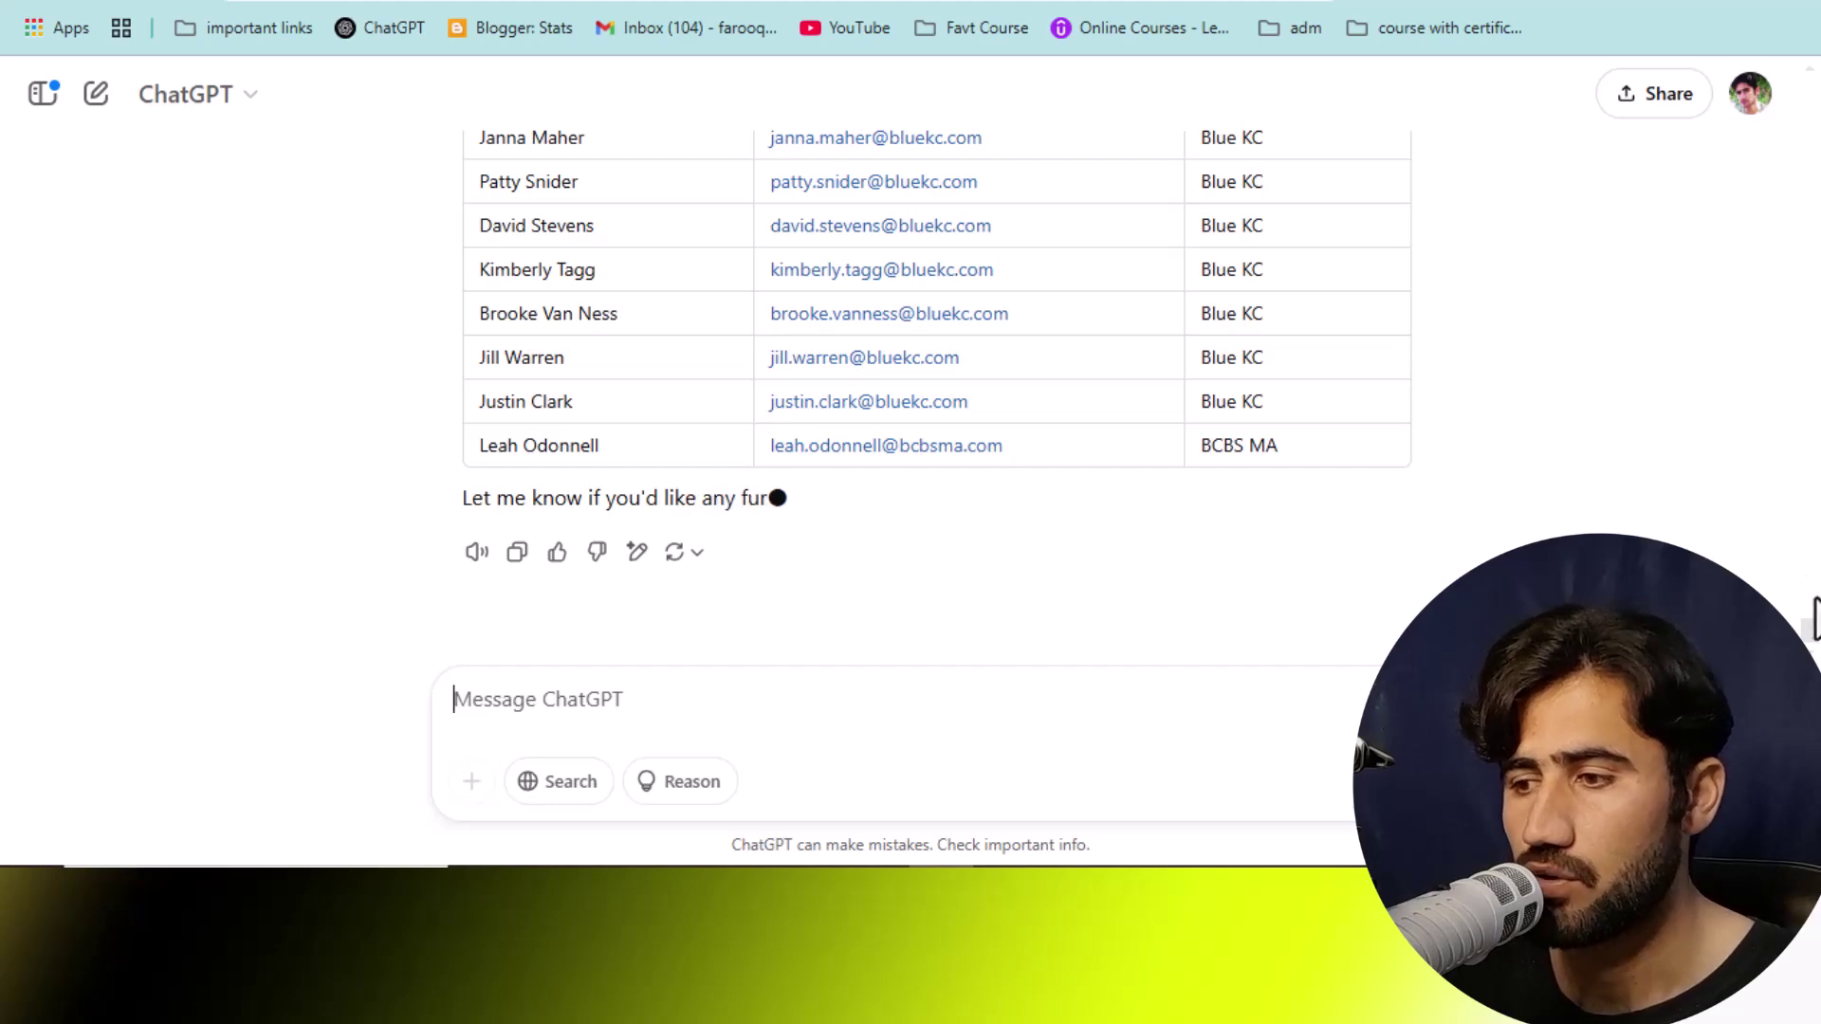
{"action": "scroll", "coordinate": [1806, 607], "scroll_direction": "up", "scroll_amount": 20}
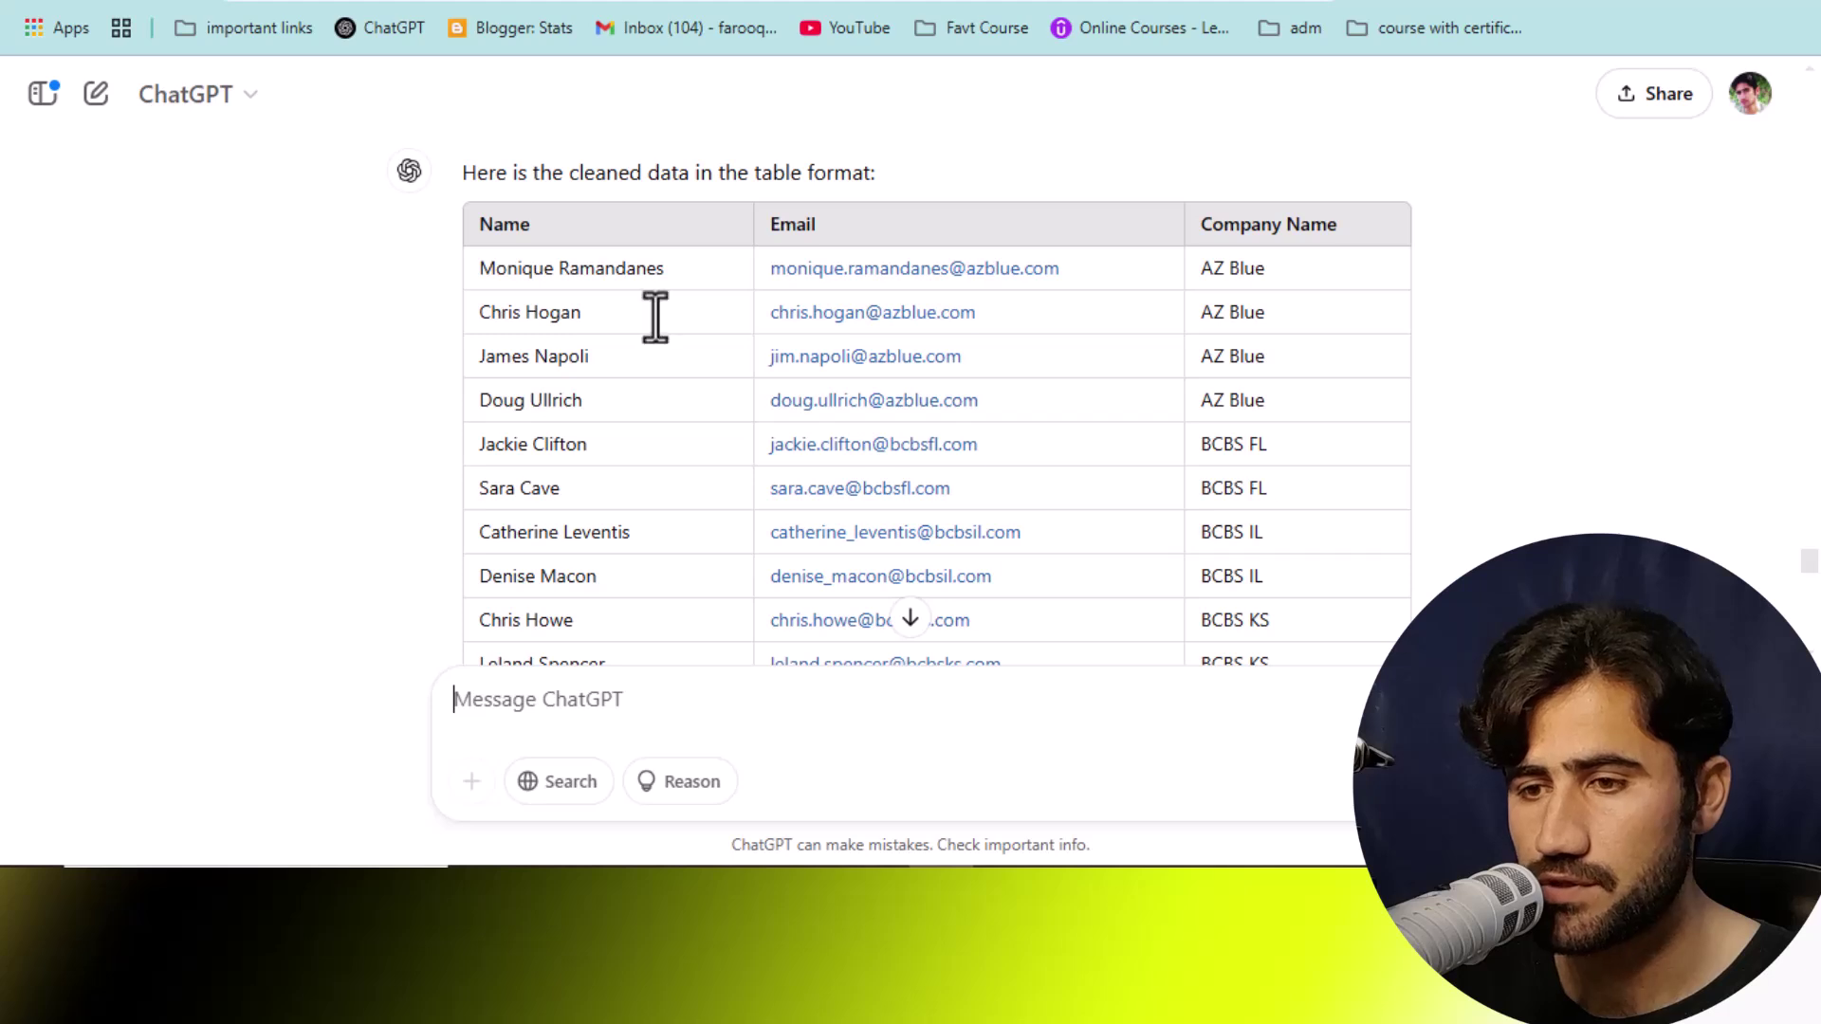
{"action": "left_click_drag", "start_coordinate": [476, 236], "coordinate": [1310, 448]}
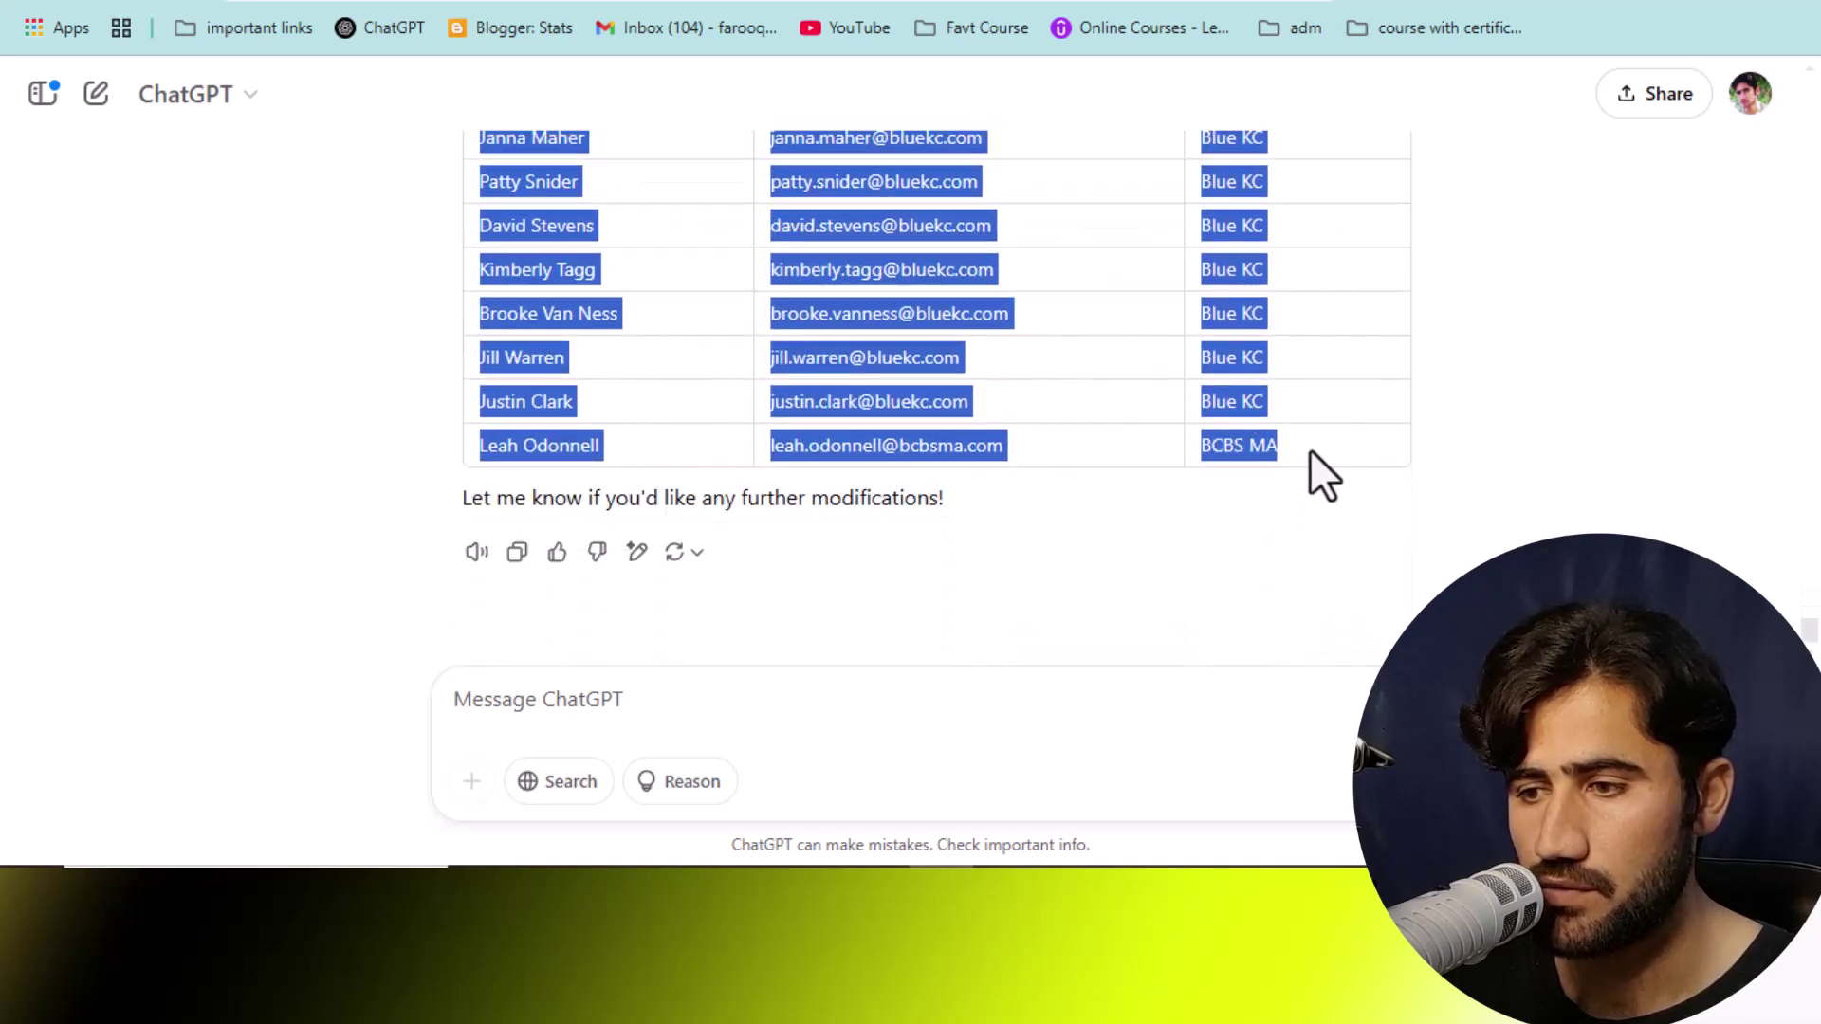
{"action": "right_click", "coordinate": [1209, 318]}
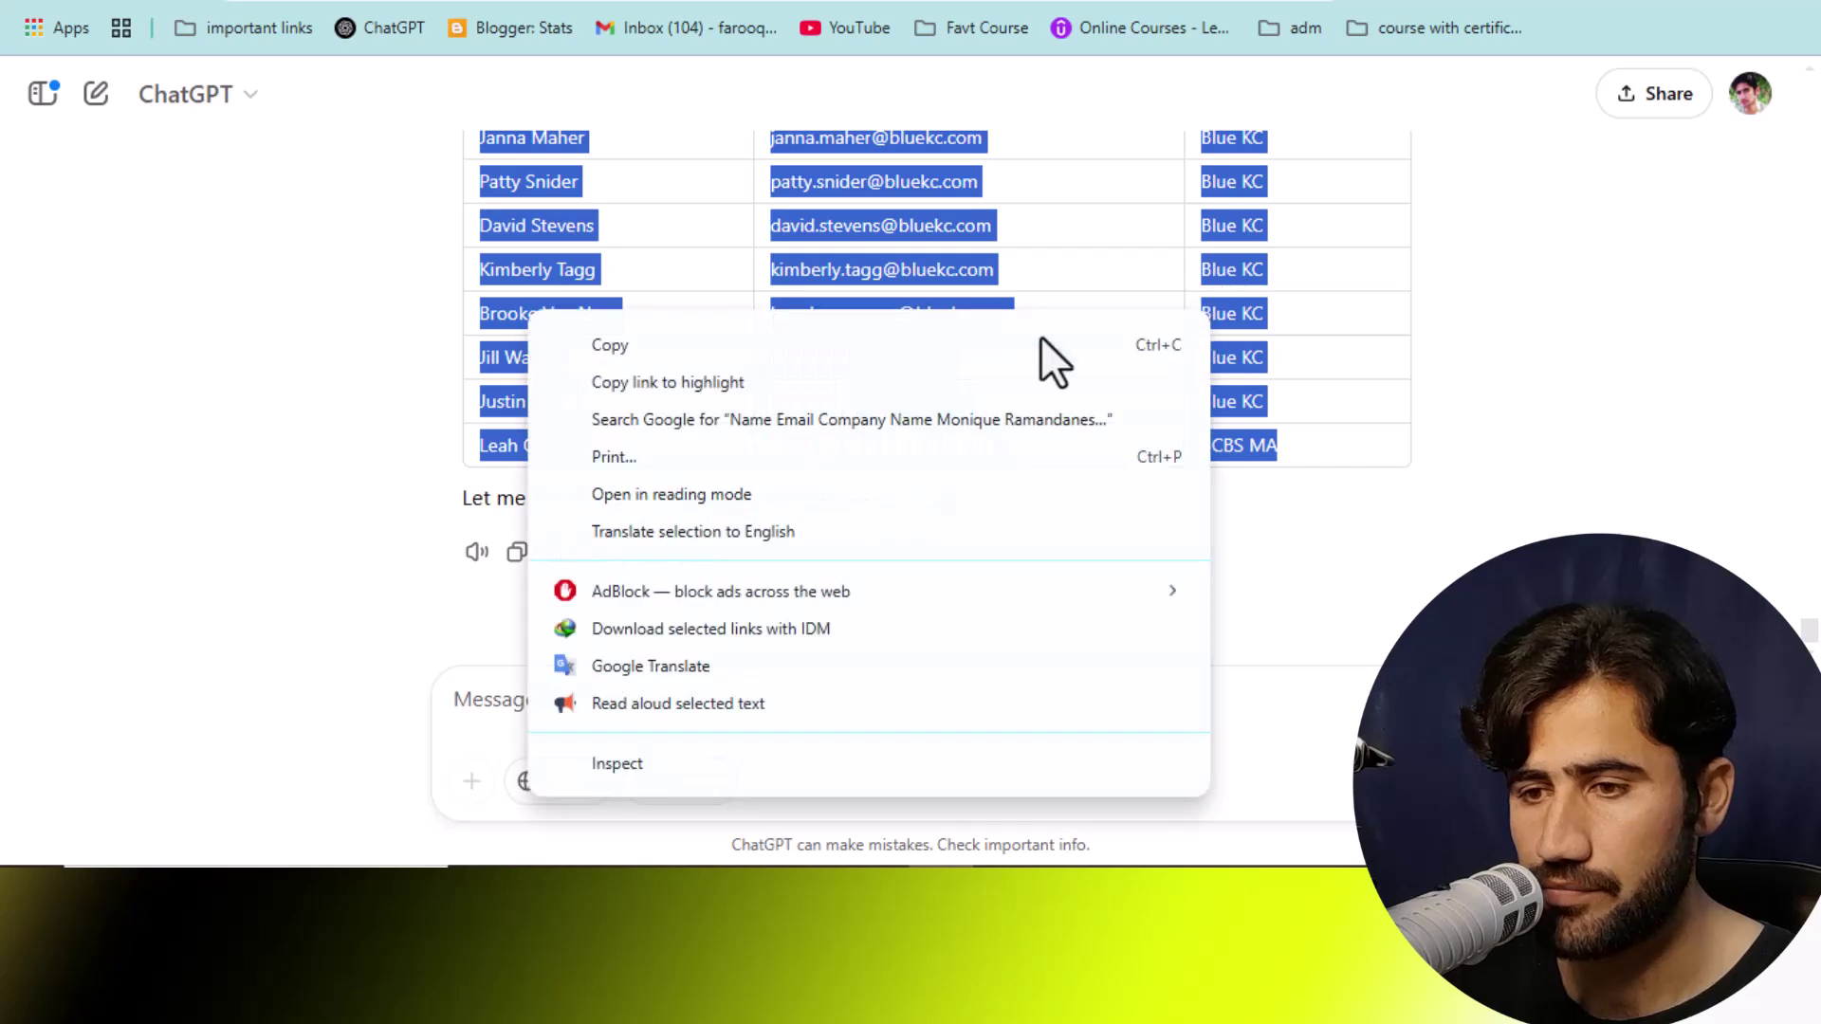
{"action": "left_click", "coordinate": [1007, 343]}
Step: Switch to Excel and paste the fourth table at cell A126, matching the destination formatting
{"action": "key", "text": "alt+Tab"}
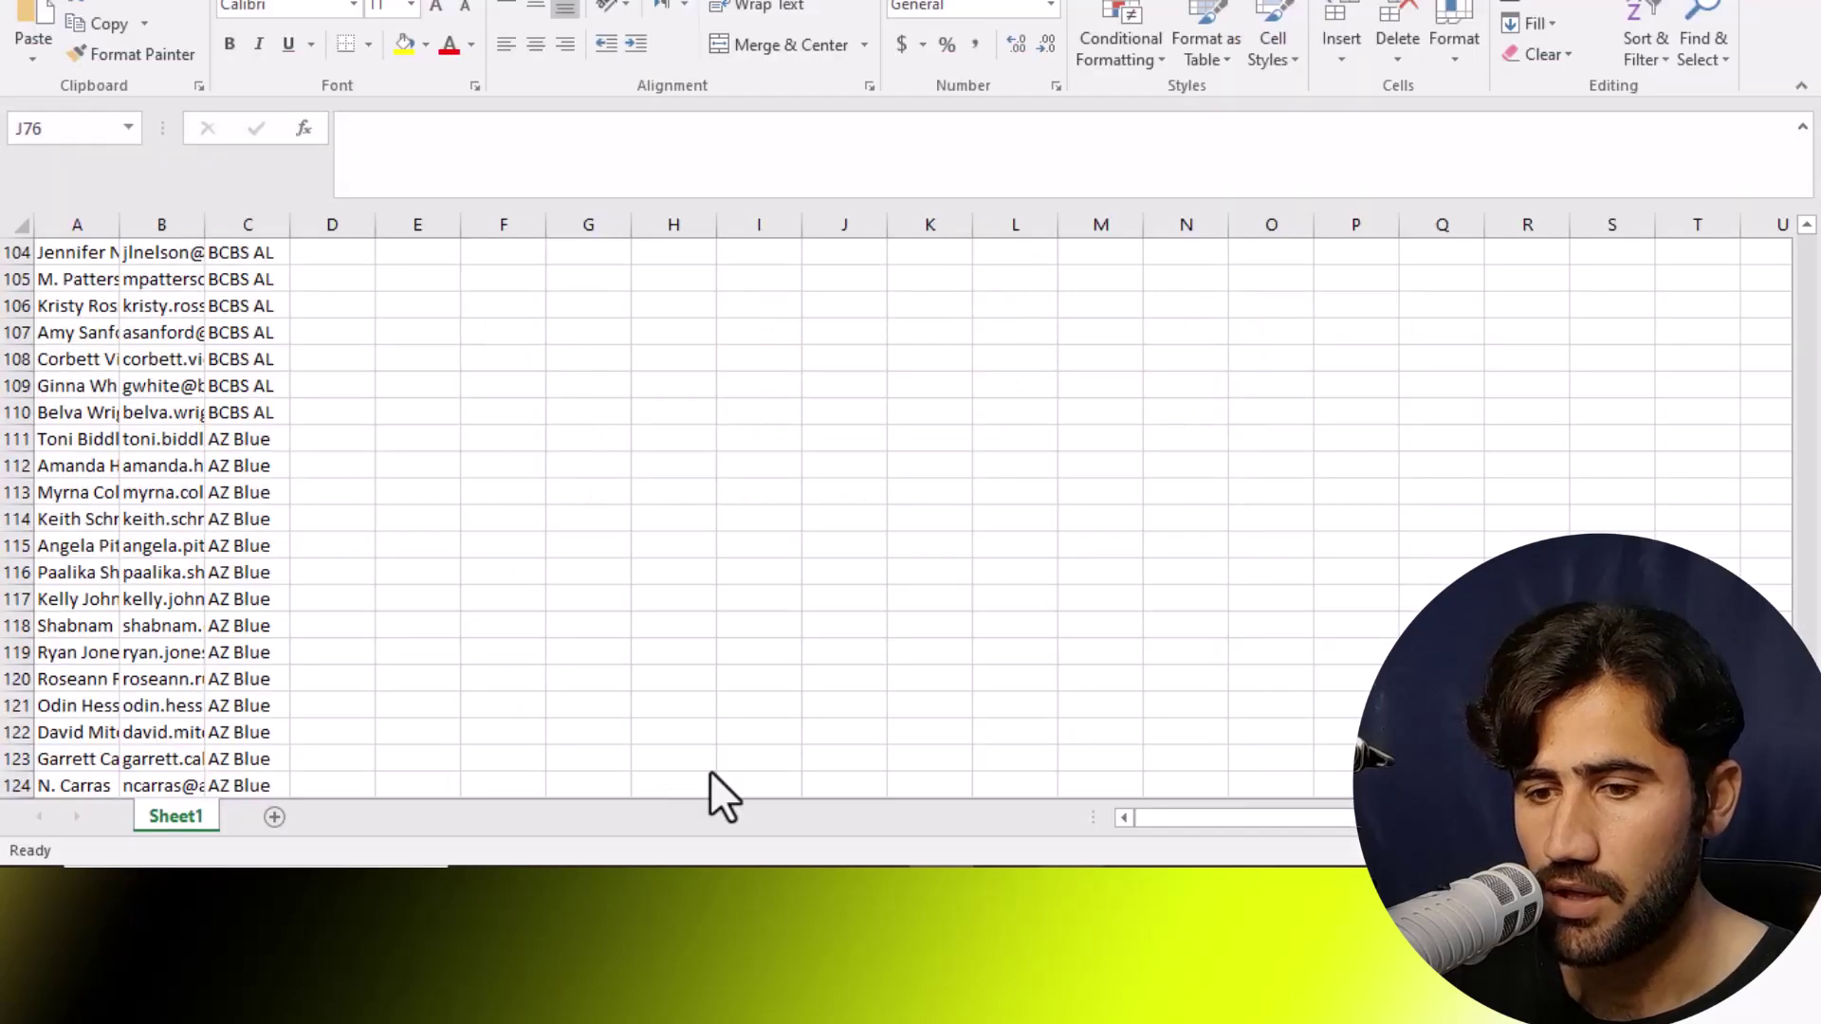
{"action": "scroll", "coordinate": [569, 743], "scroll_direction": "down", "scroll_amount": 1}
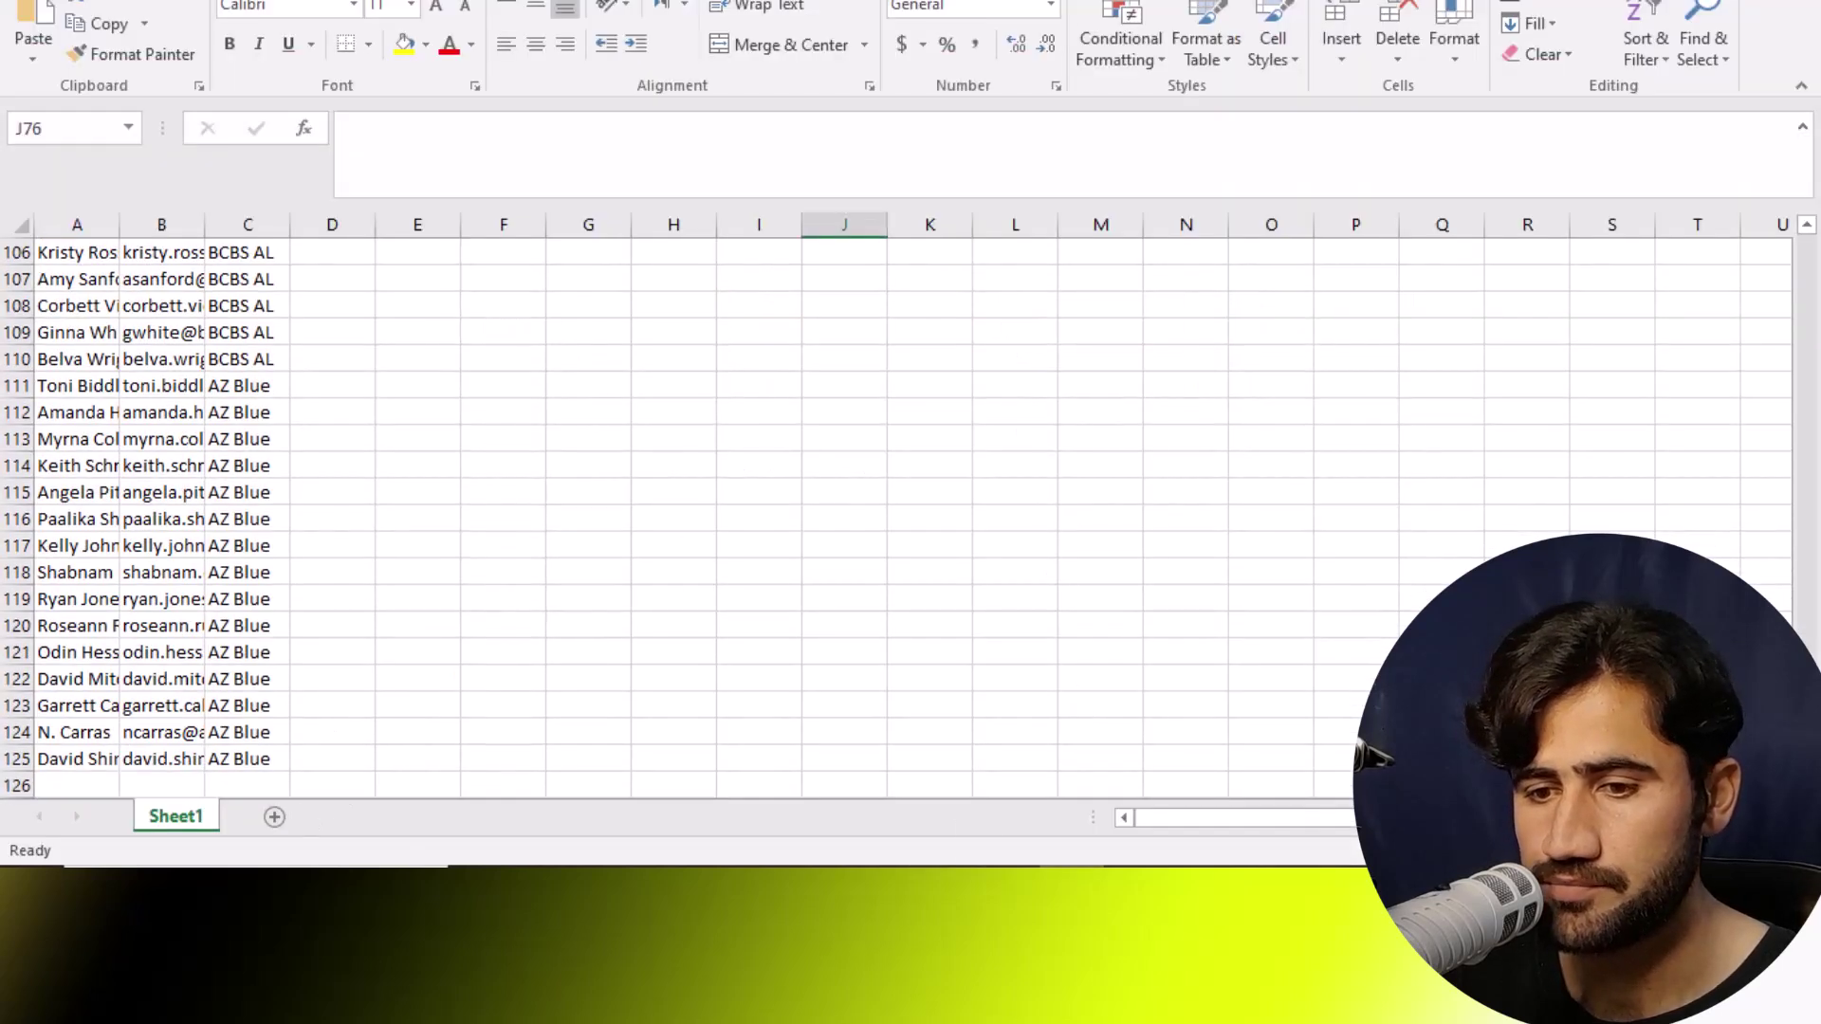
{"action": "left_click", "coordinate": [66, 782]}
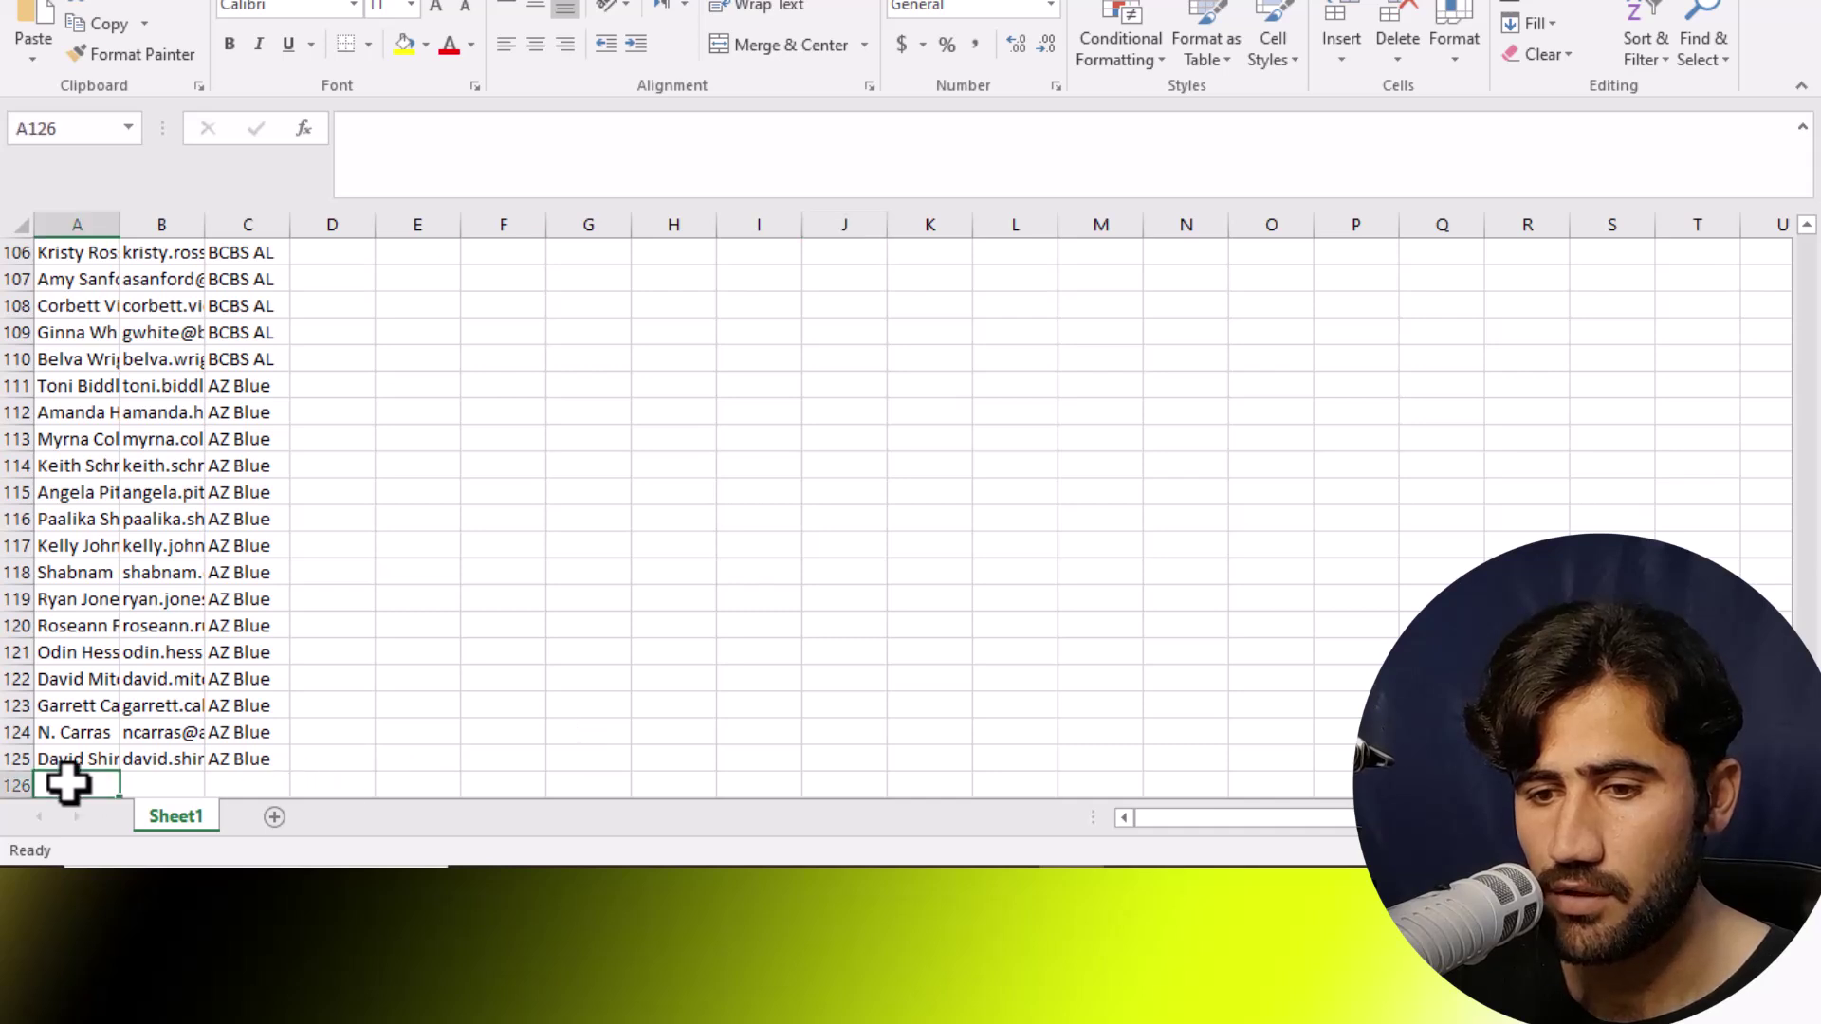
{"action": "right_click", "coordinate": [67, 783]}
{"action": "left_click", "coordinate": [167, 343]}
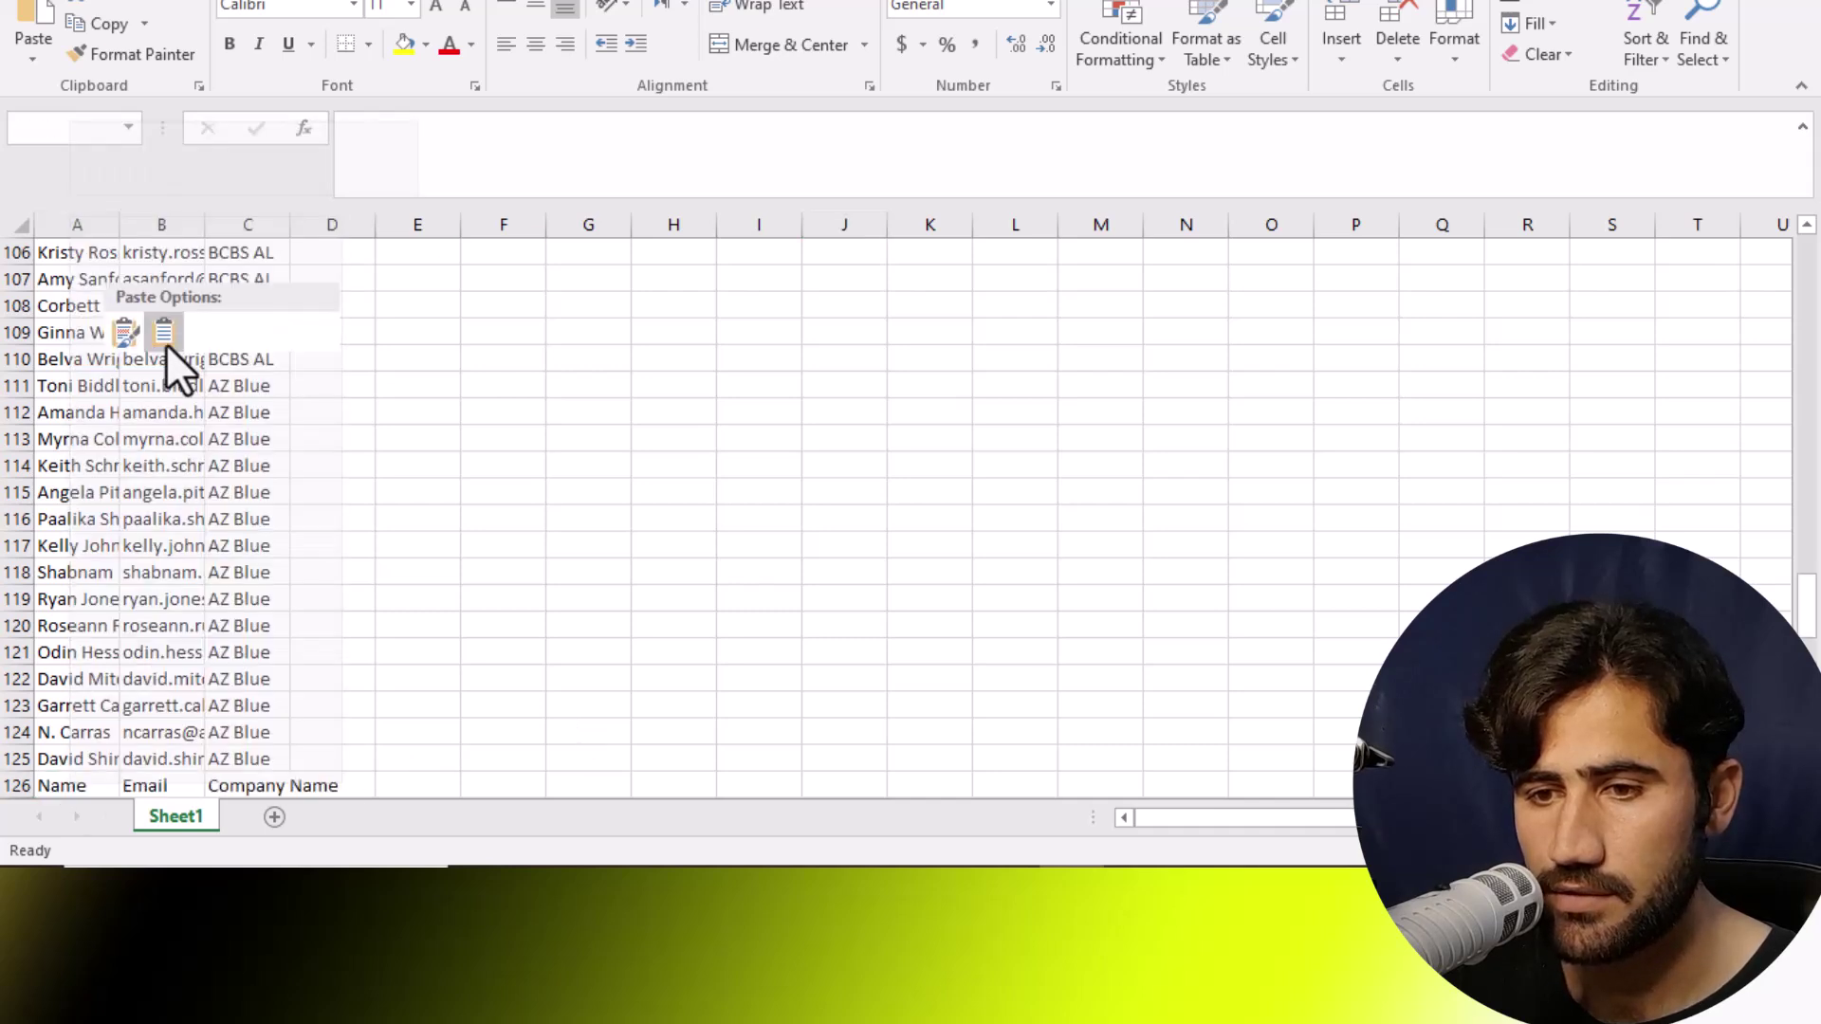
{"action": "left_click", "coordinate": [738, 579]}
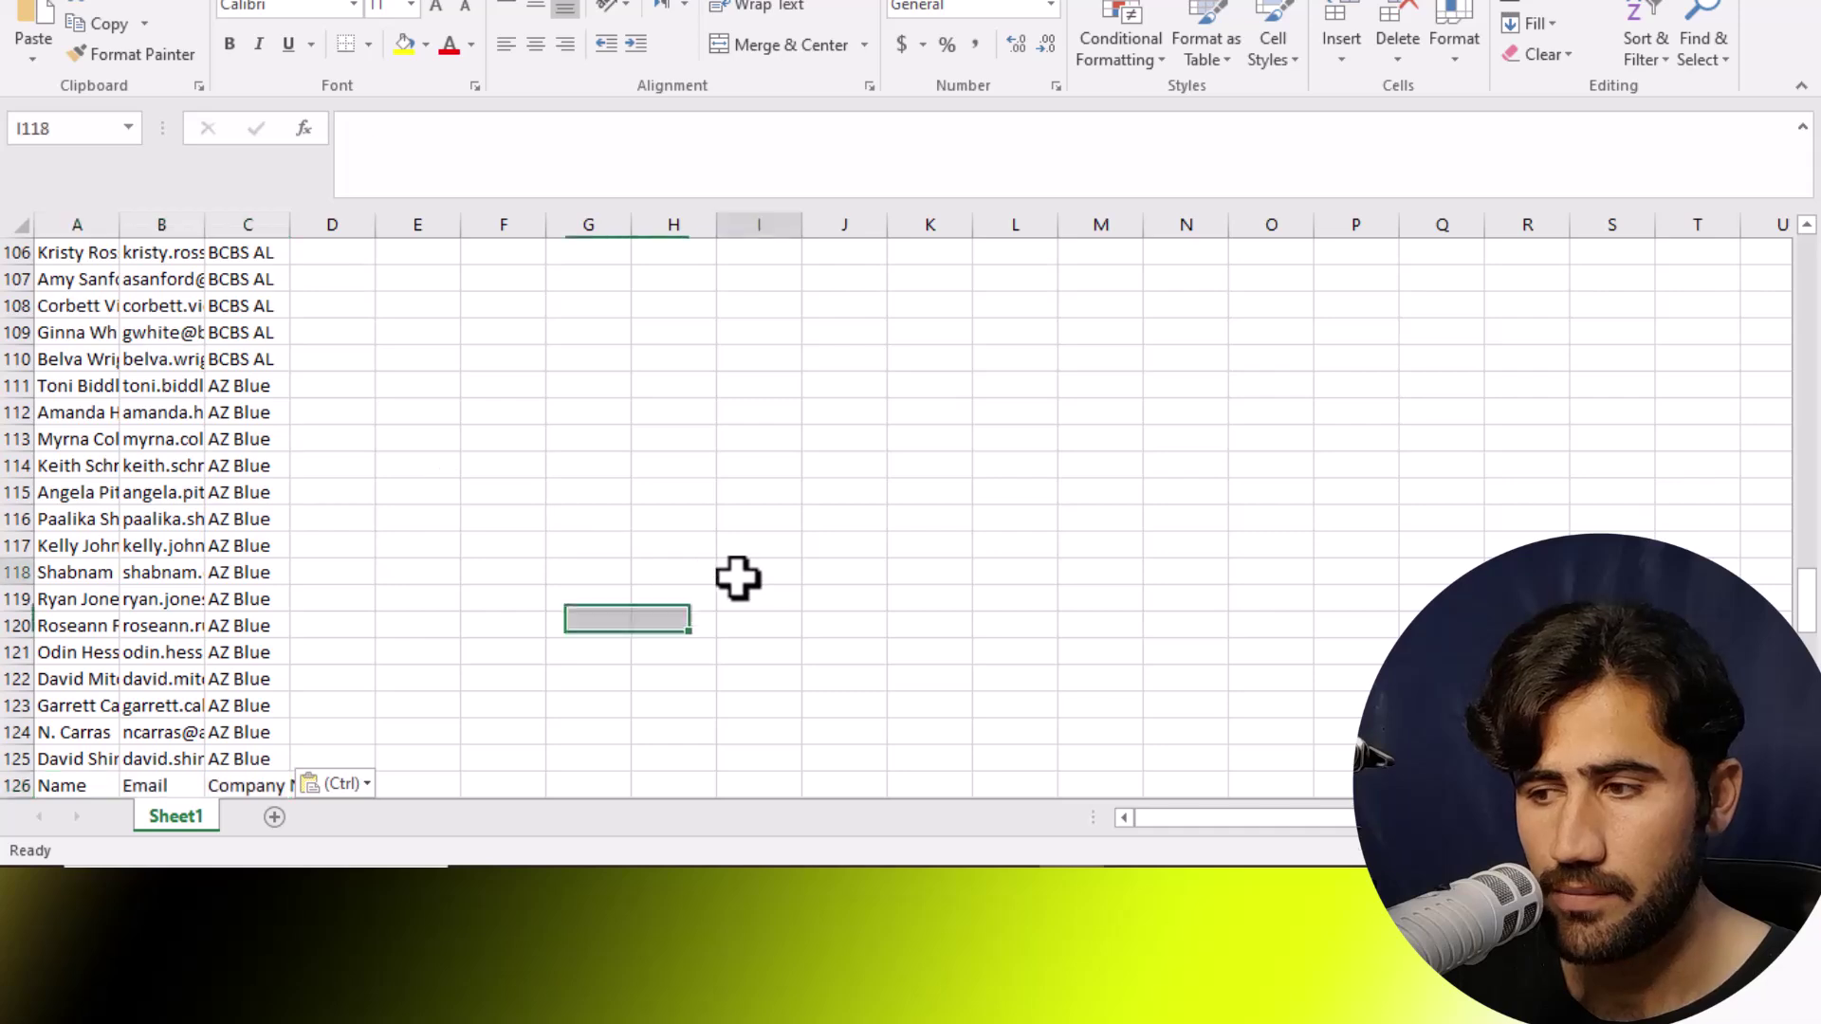
Step: Delete the repeated header row 126 between the third and fourth batches
{"action": "scroll", "coordinate": [155, 545], "scroll_direction": "down", "scroll_amount": 4}
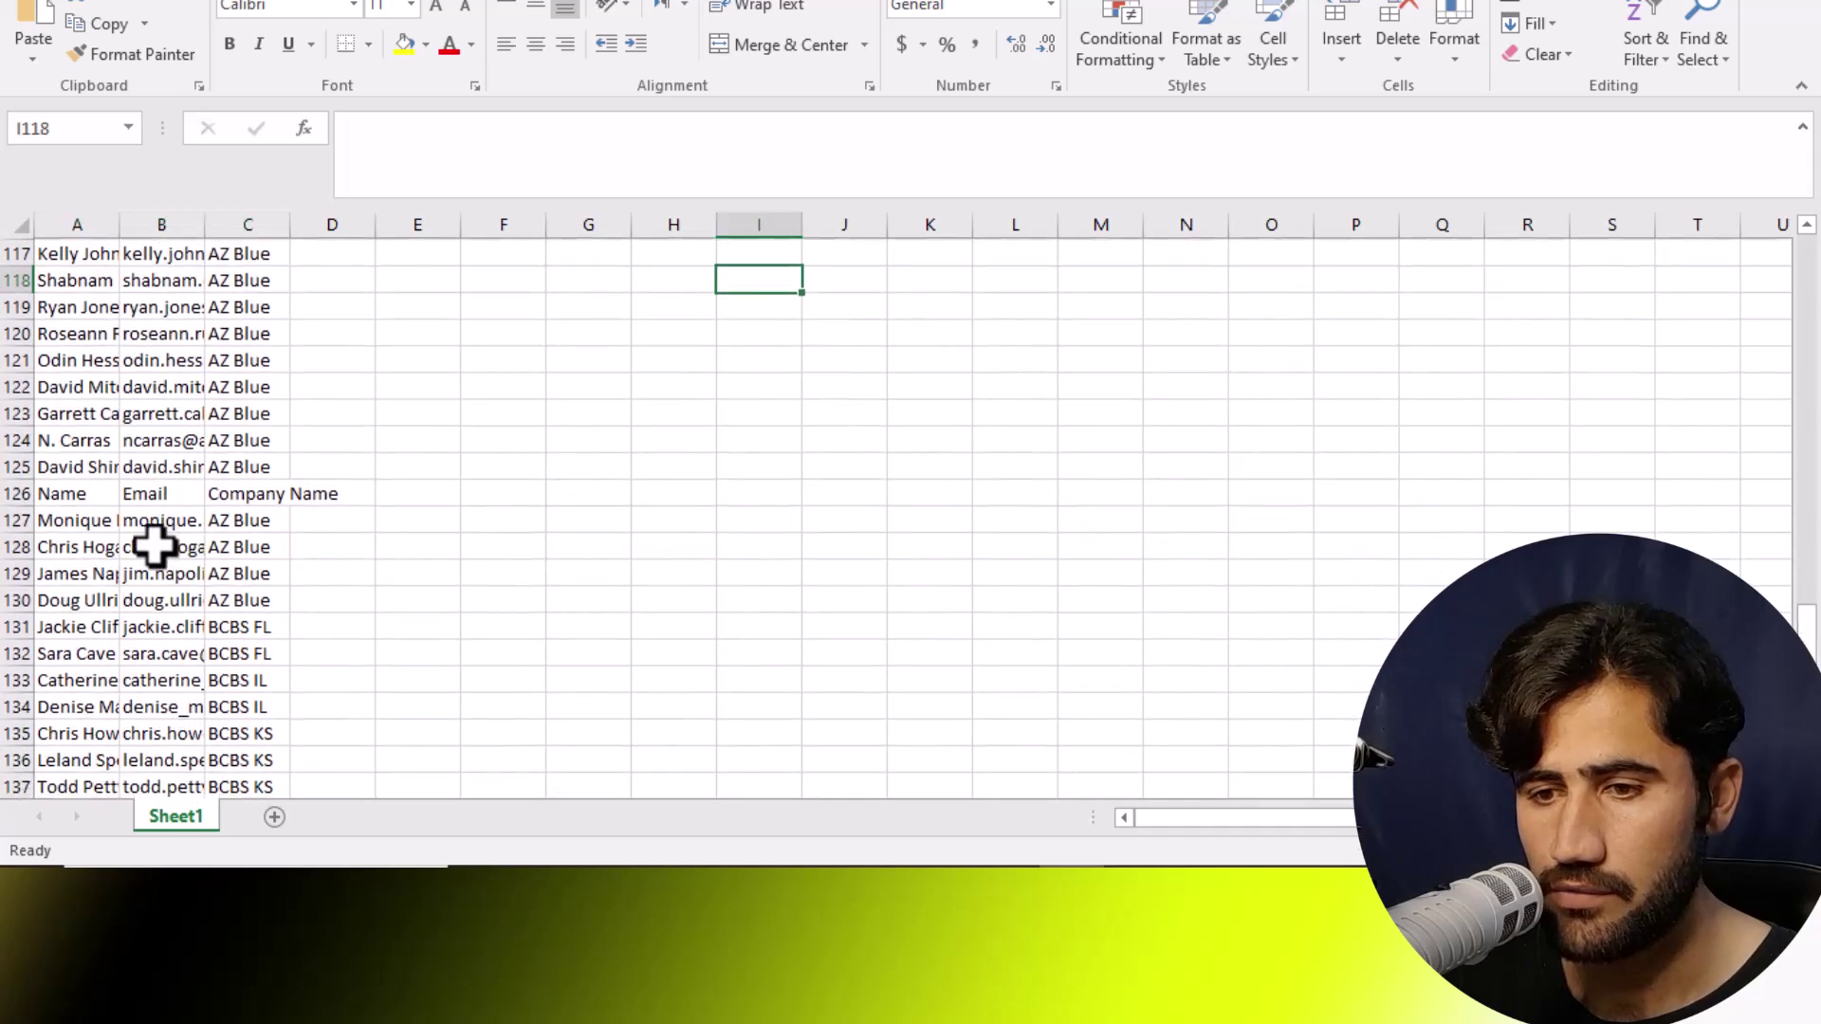
{"action": "left_click", "coordinate": [7, 492]}
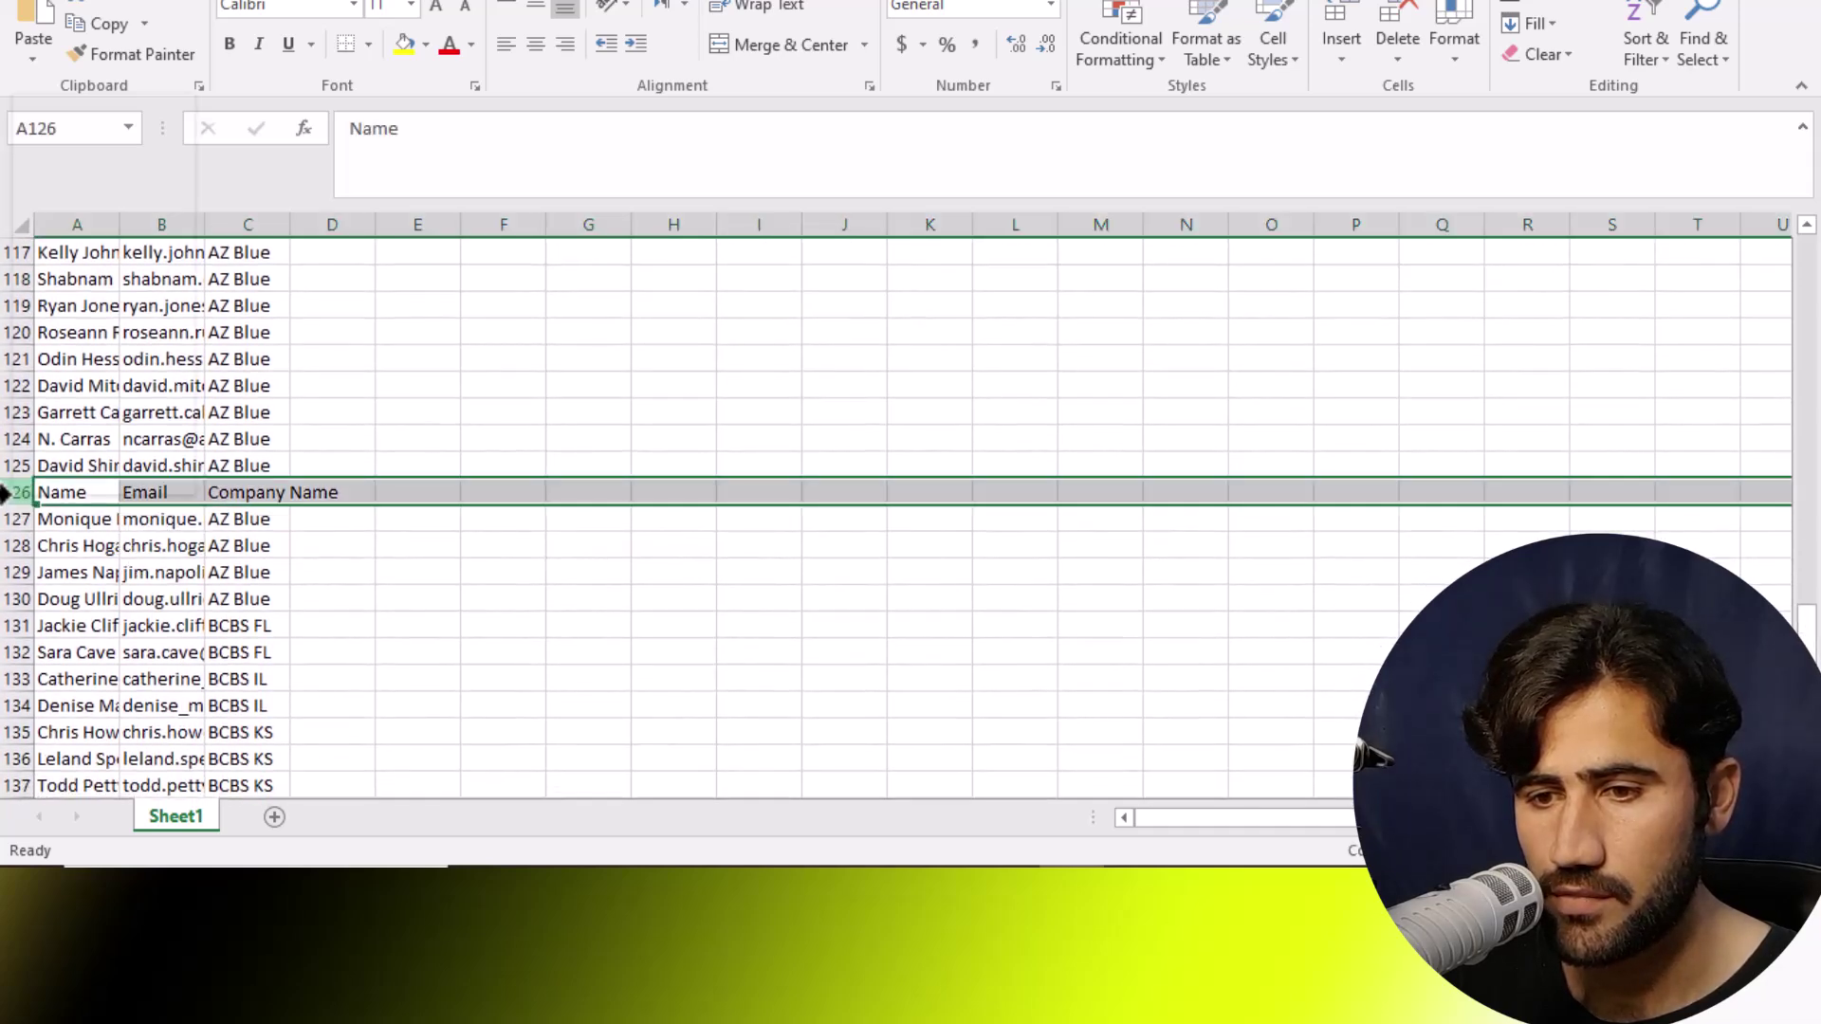
{"action": "right_click", "coordinate": [7, 492]}
{"action": "left_click", "coordinate": [105, 321]}
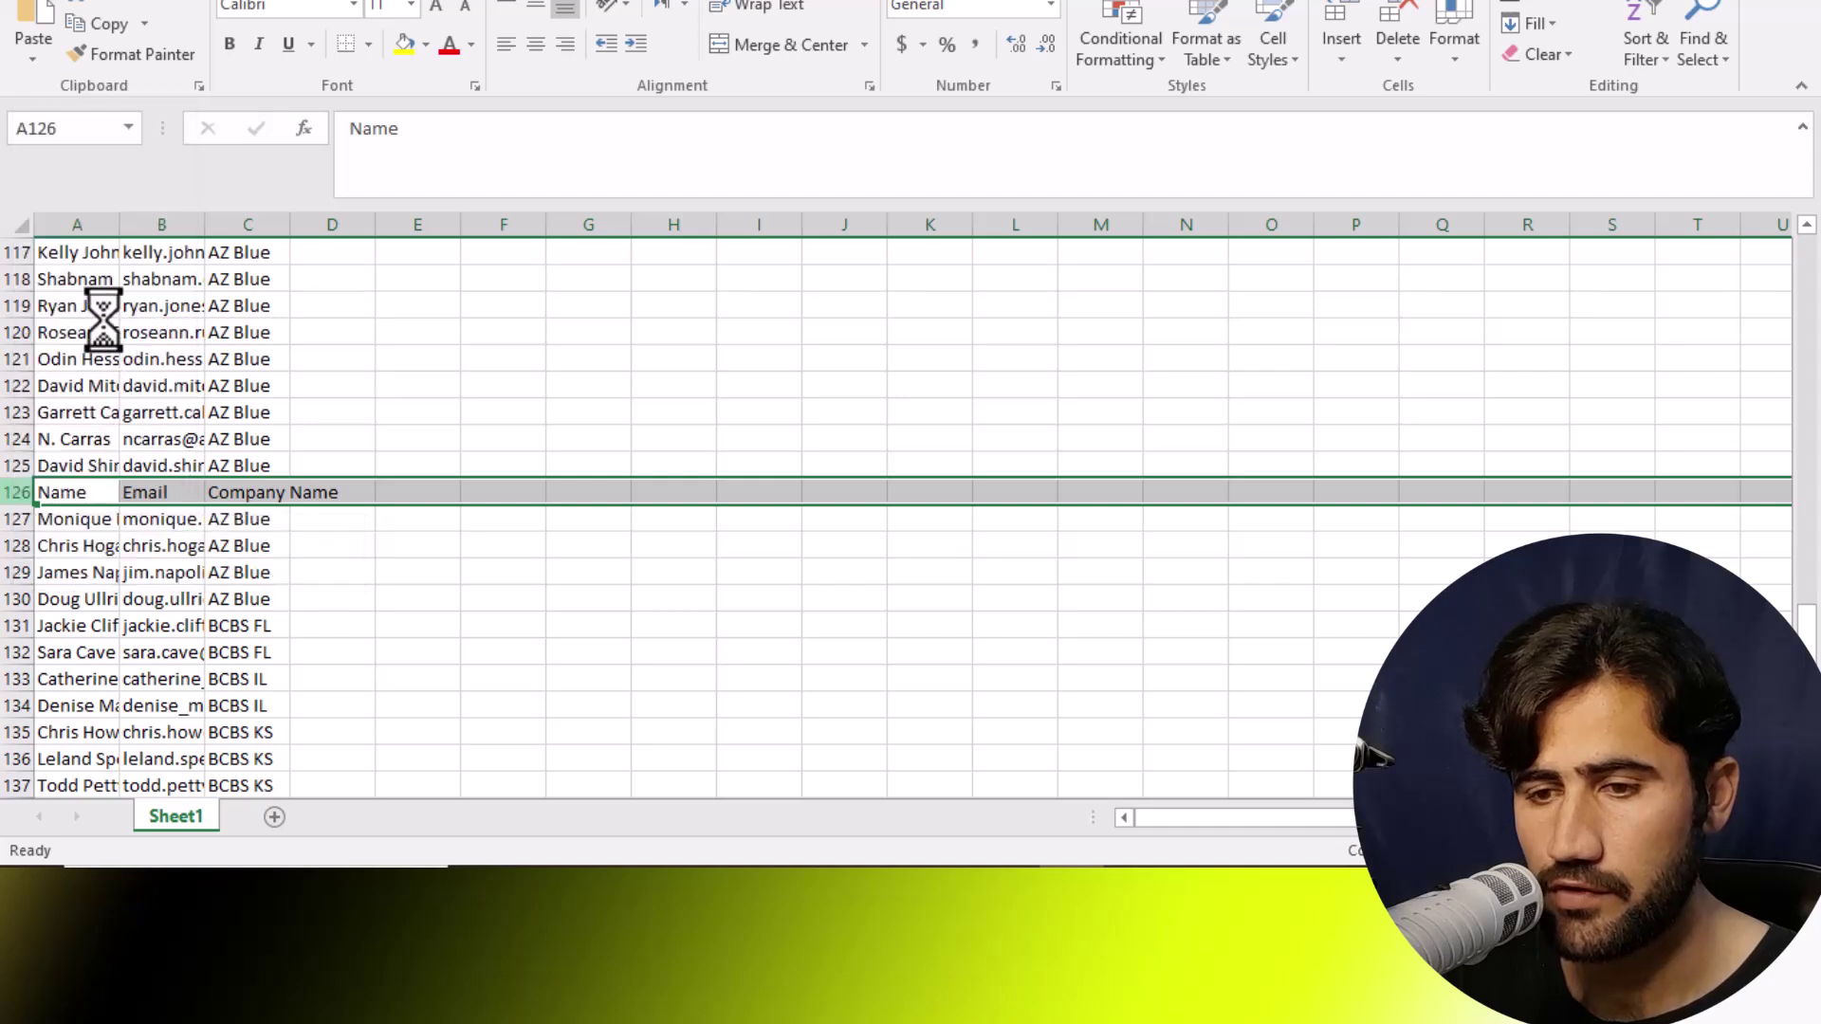
{"action": "left_click", "coordinate": [830, 529]}
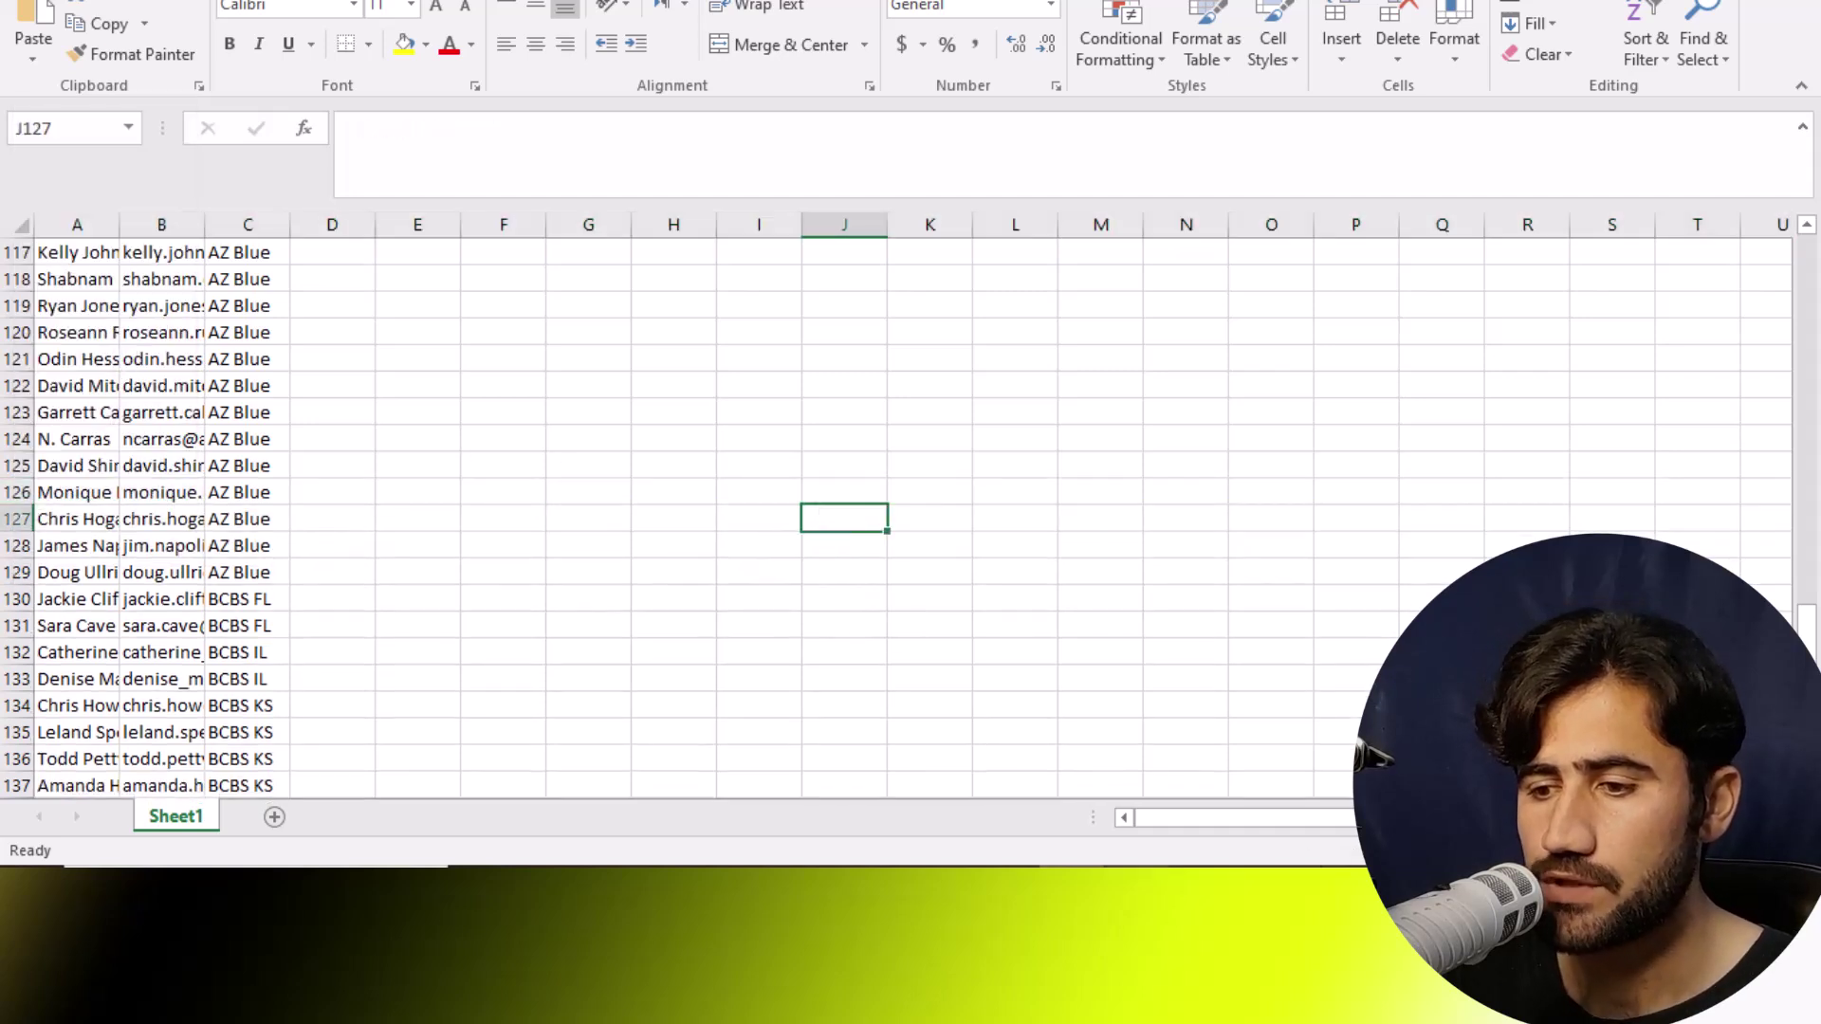
Step: Look through the remaining Word contact text to the last page, and review the combined Excel list from the newest rows back to row 1
{"action": "left_click", "coordinate": [1094, 806]}
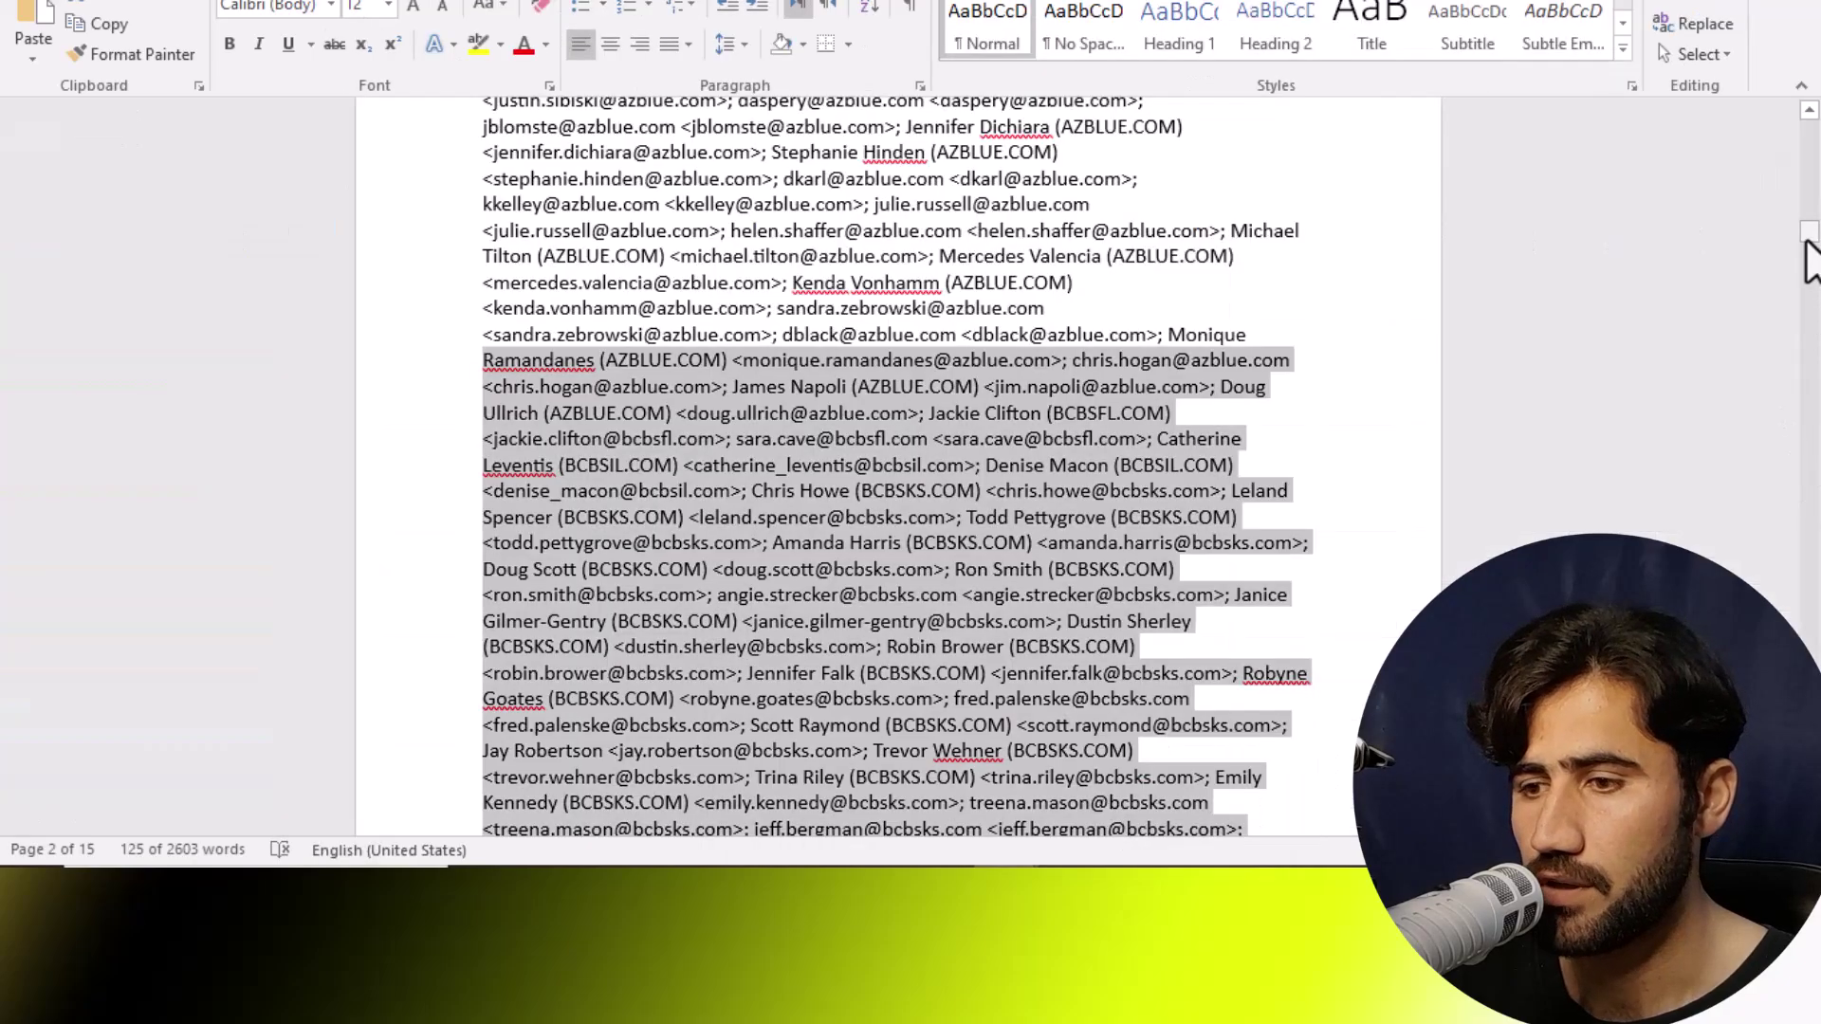
{"action": "left_click_drag", "start_coordinate": [1807, 249], "coordinate": [1638, 321]}
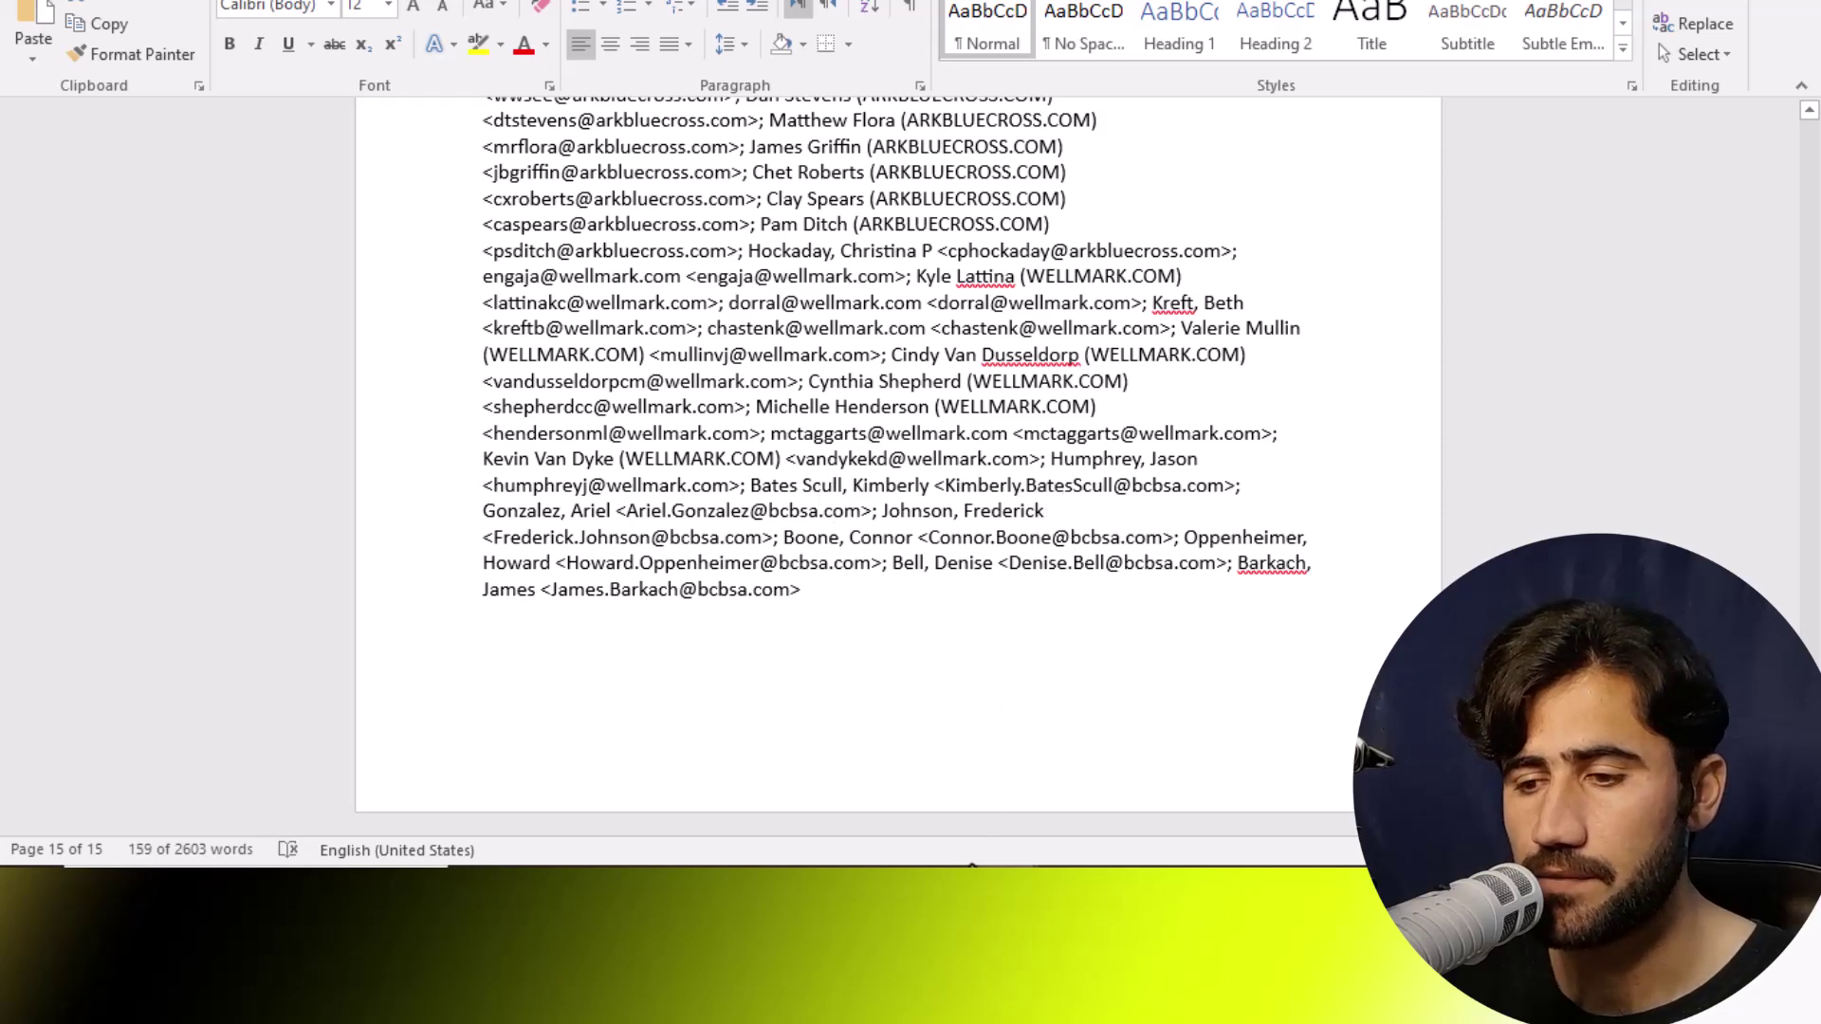
{"action": "key", "text": "alt+Tab"}
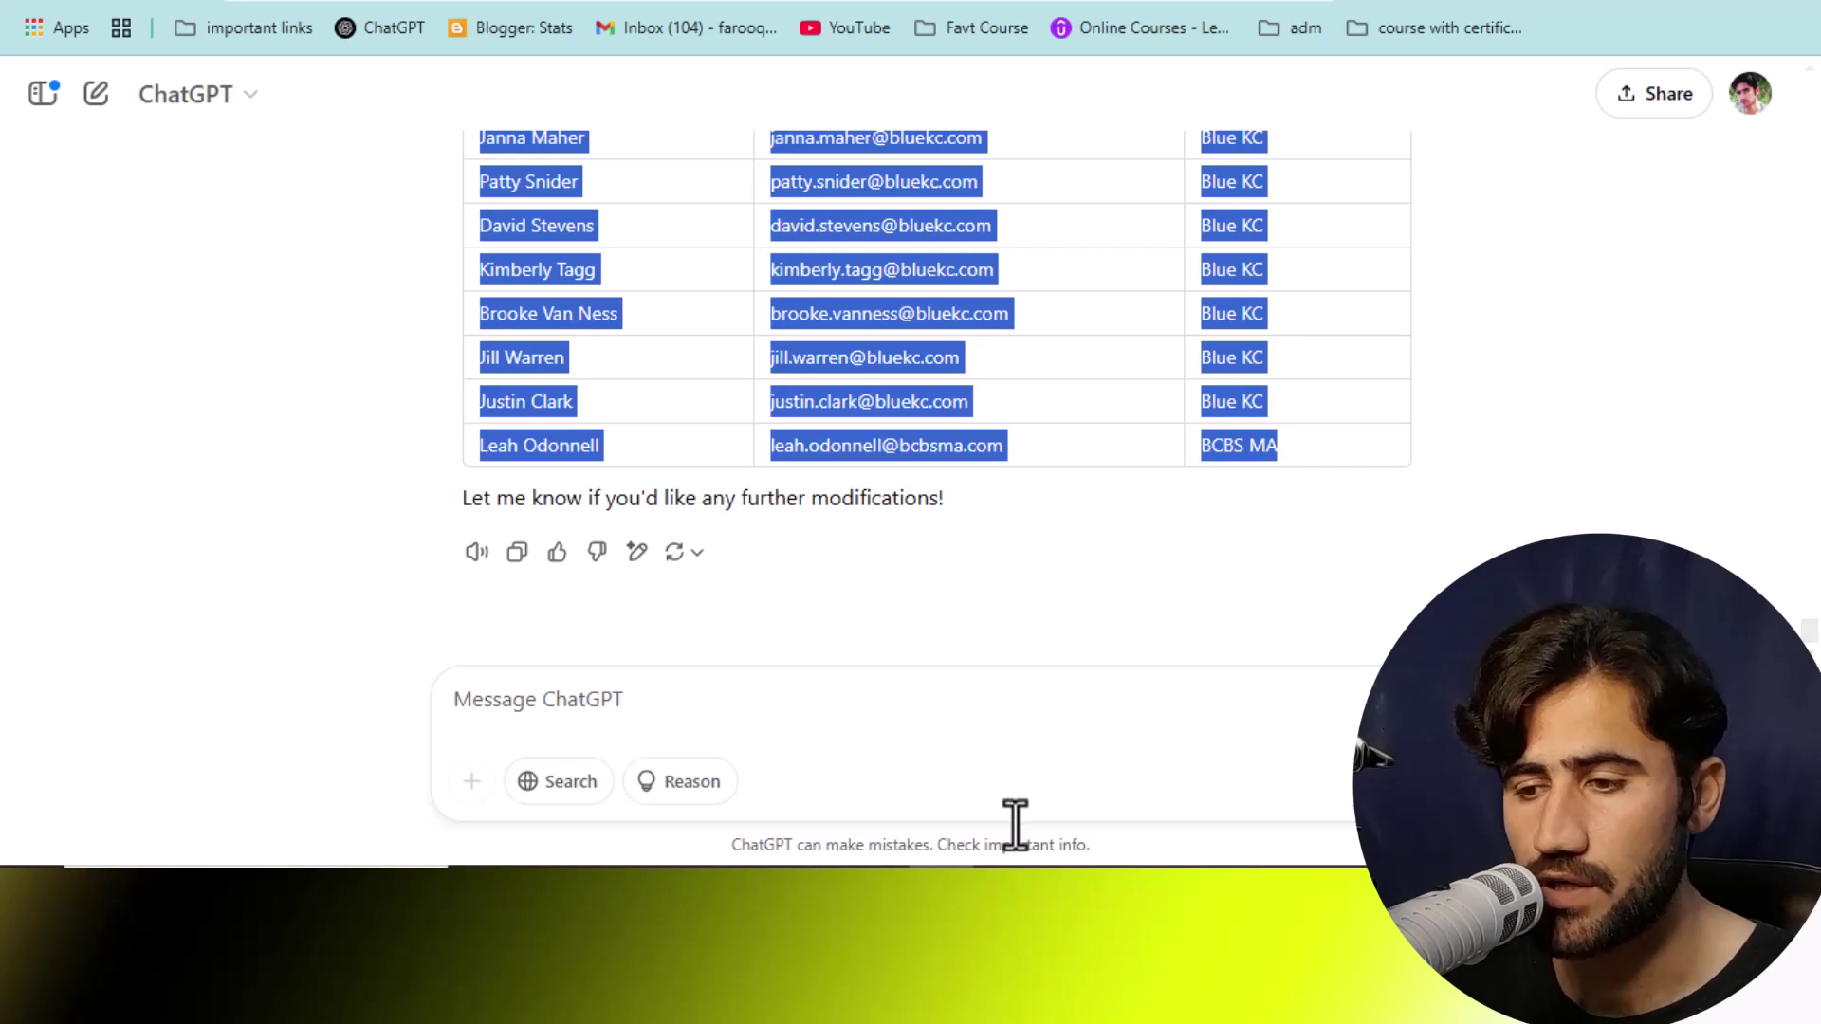
{"action": "key", "text": "alt+Tab"}
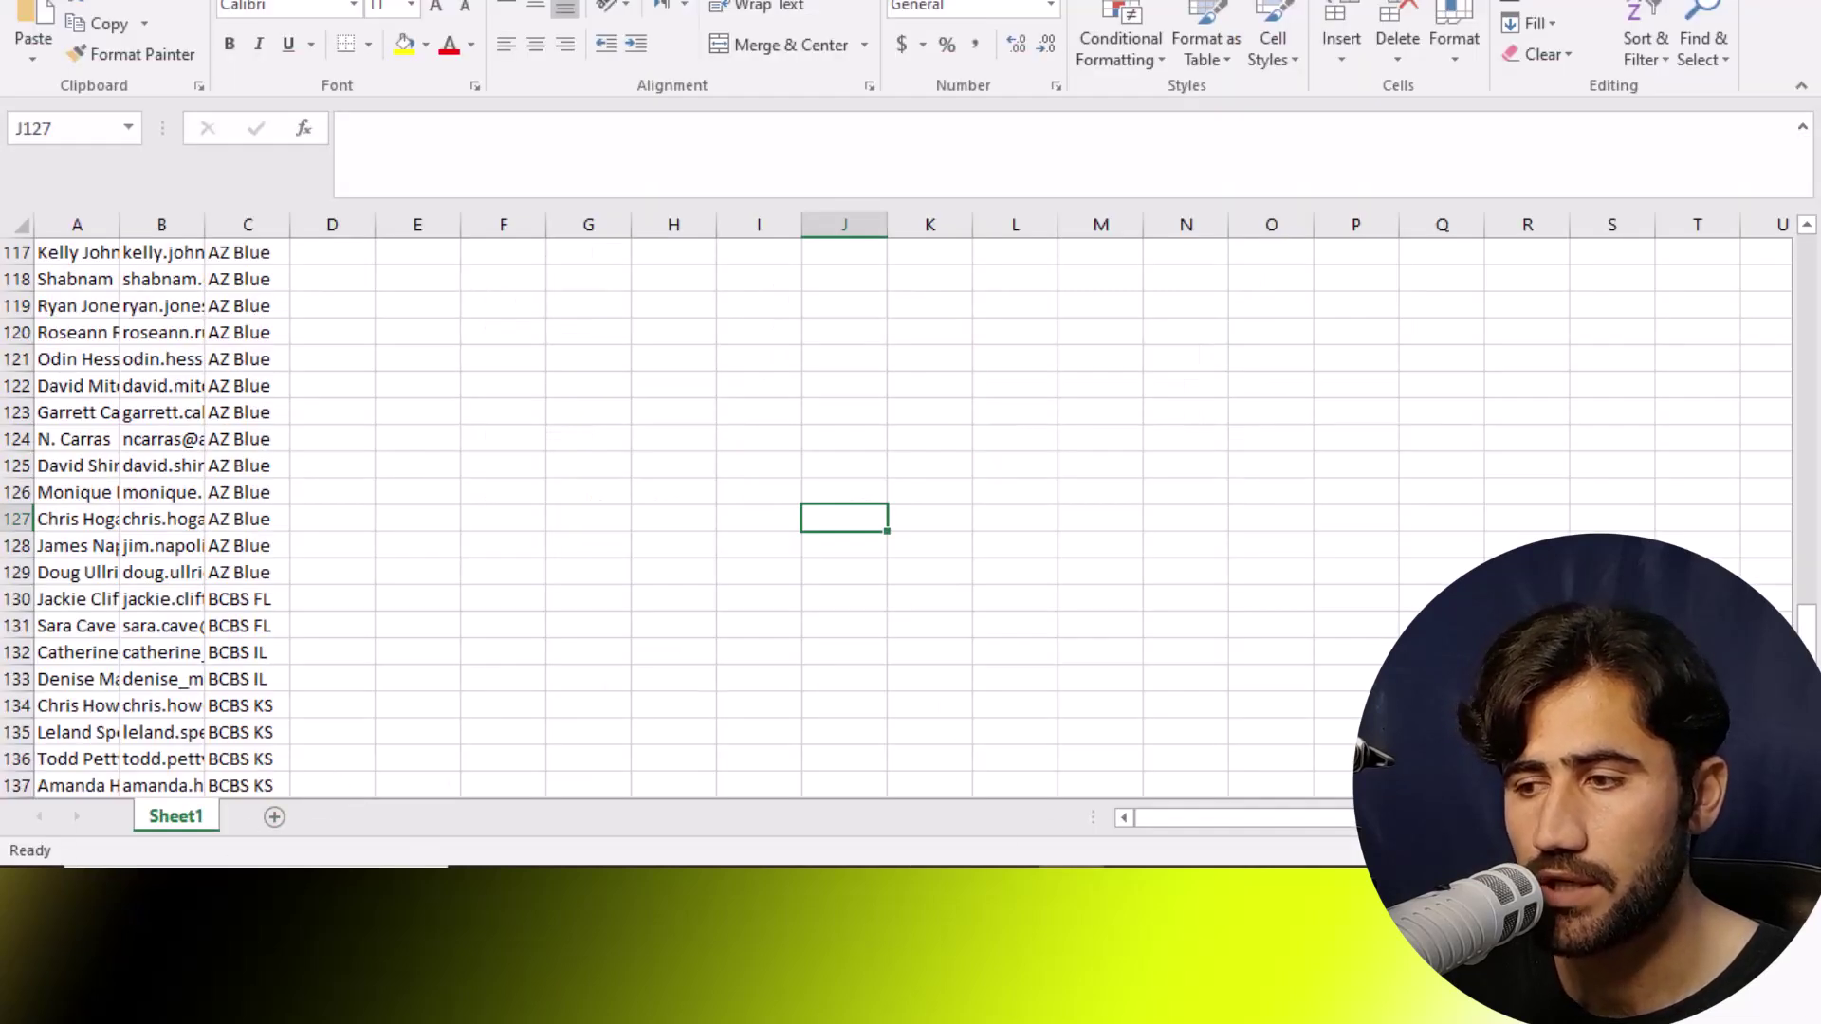
{"action": "scroll", "coordinate": [896, 517], "scroll_direction": "down", "scroll_amount": 8}
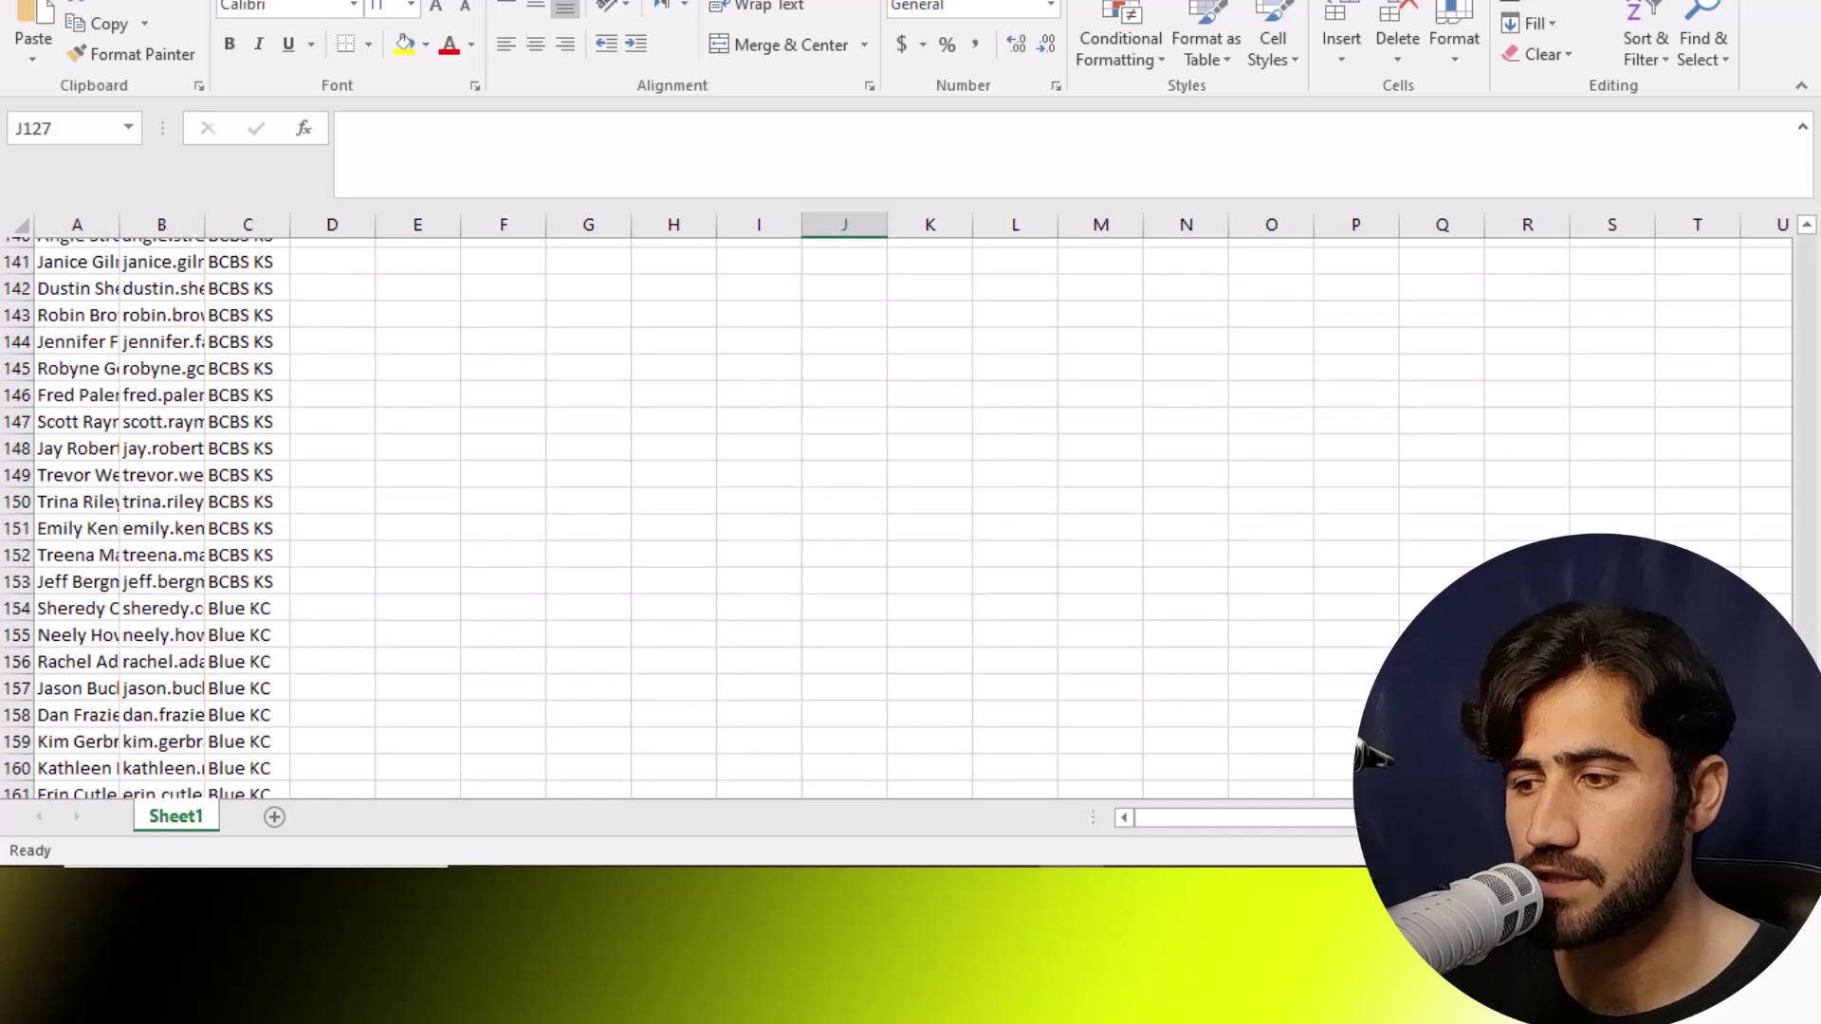
{"action": "scroll", "coordinate": [1813, 630], "scroll_direction": "down", "scroll_amount": 3}
{"action": "scroll", "coordinate": [1812, 465], "scroll_direction": "up", "scroll_amount": 20}
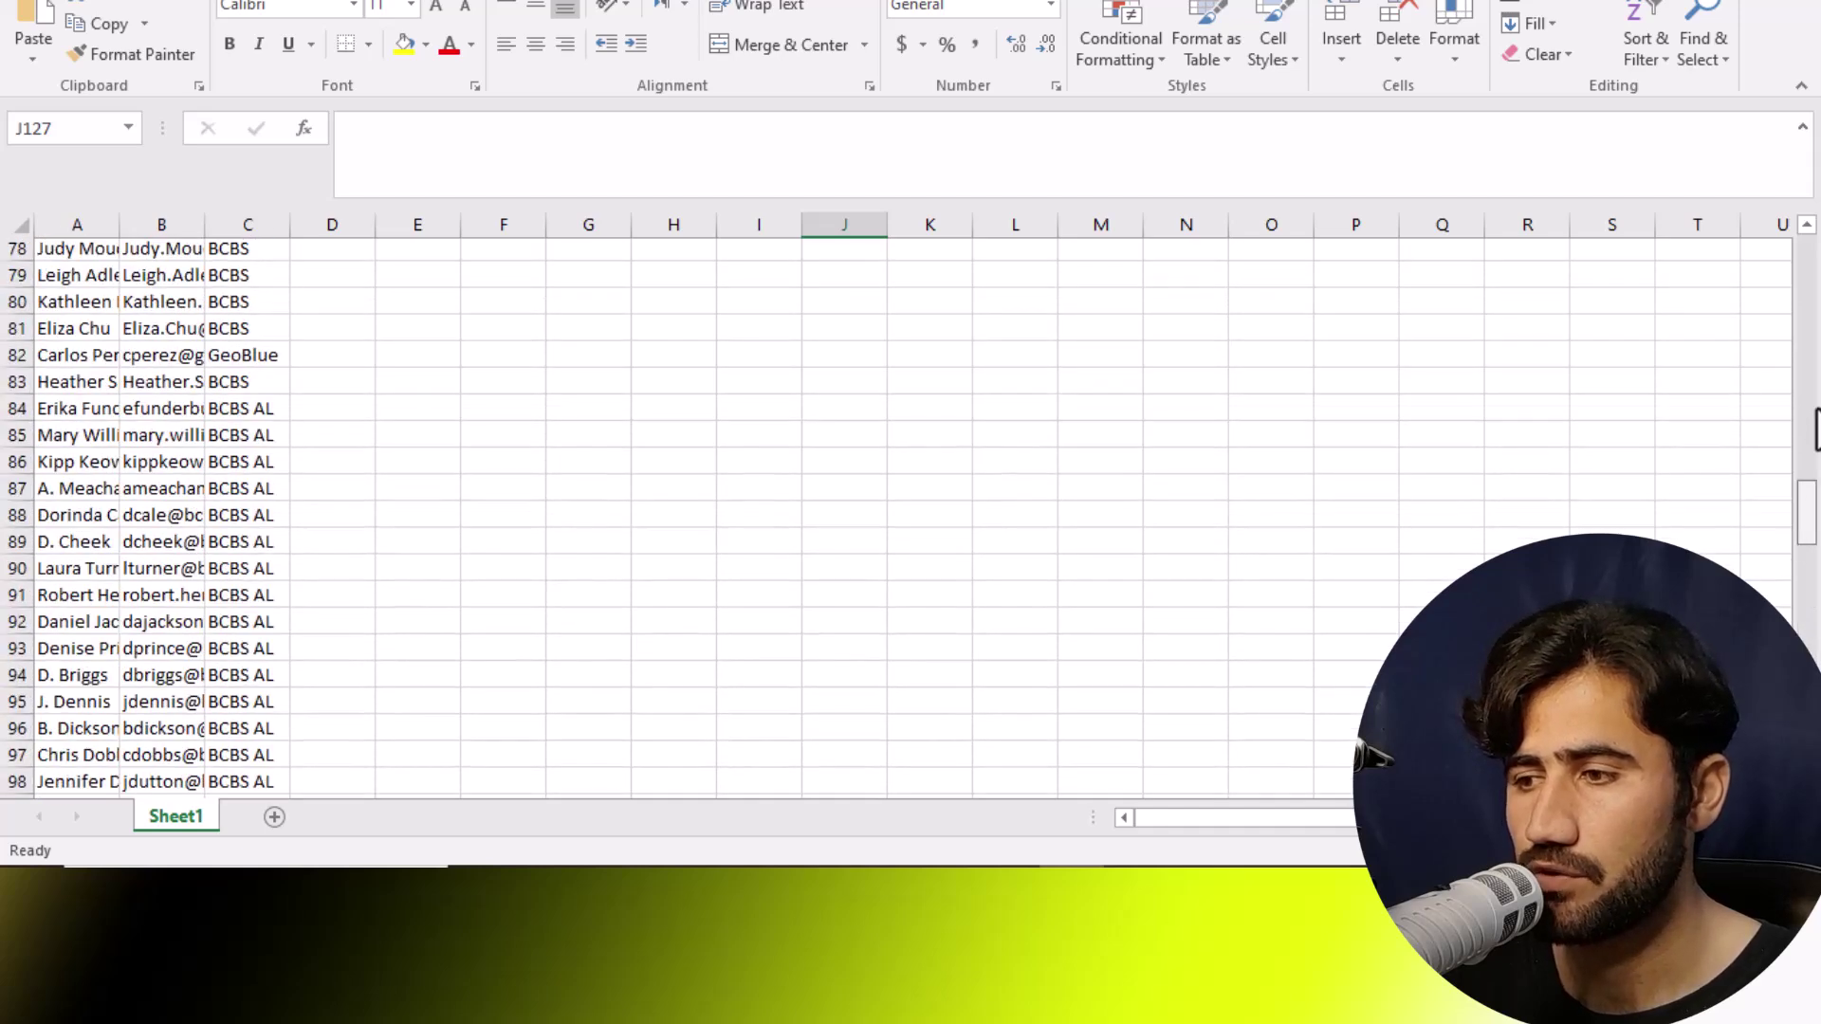
{"action": "scroll", "coordinate": [1811, 313], "scroll_direction": "up", "scroll_amount": 20}
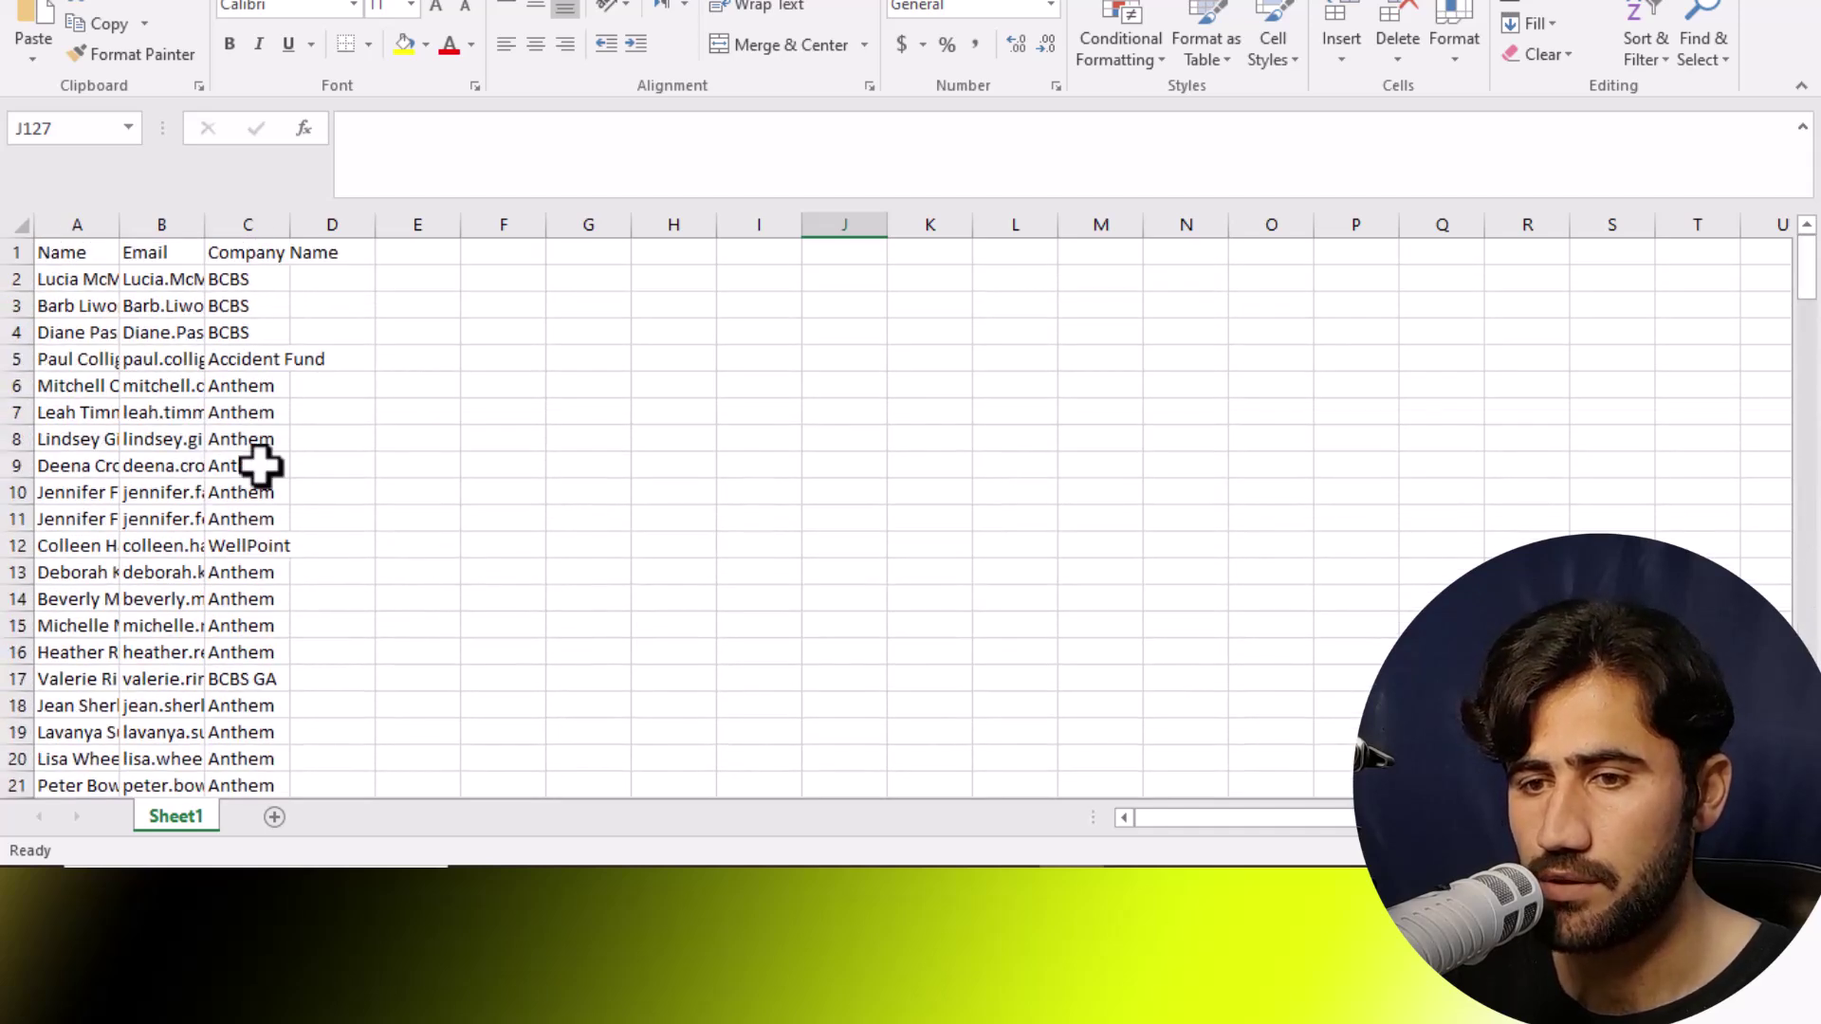
Step: Widen the Name, Email, and Company Name columns to fit their full contents
{"action": "left_click_drag", "start_coordinate": [119, 226], "coordinate": [491, 232]}
{"action": "left_click_drag", "start_coordinate": [623, 225], "coordinate": [894, 217]}
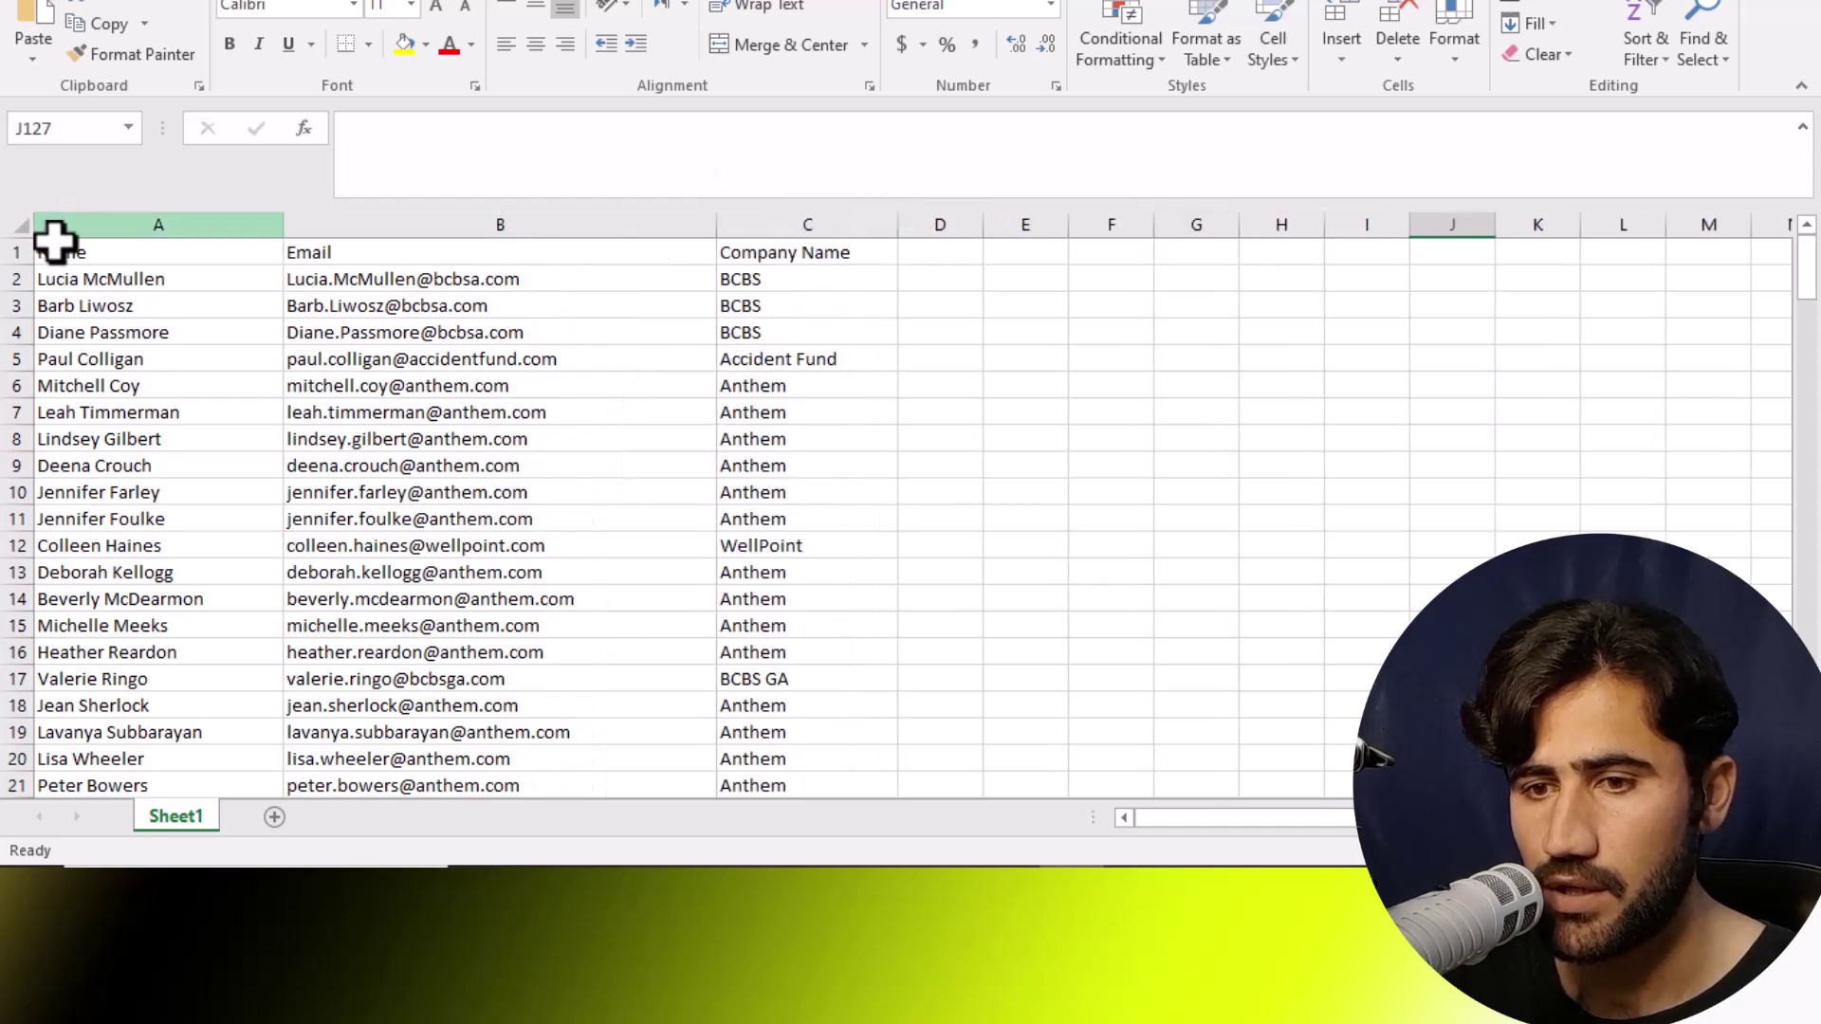
Step: Format header row 1 with 16-point bold text and a yellow fill
{"action": "left_click", "coordinate": [9, 252]}
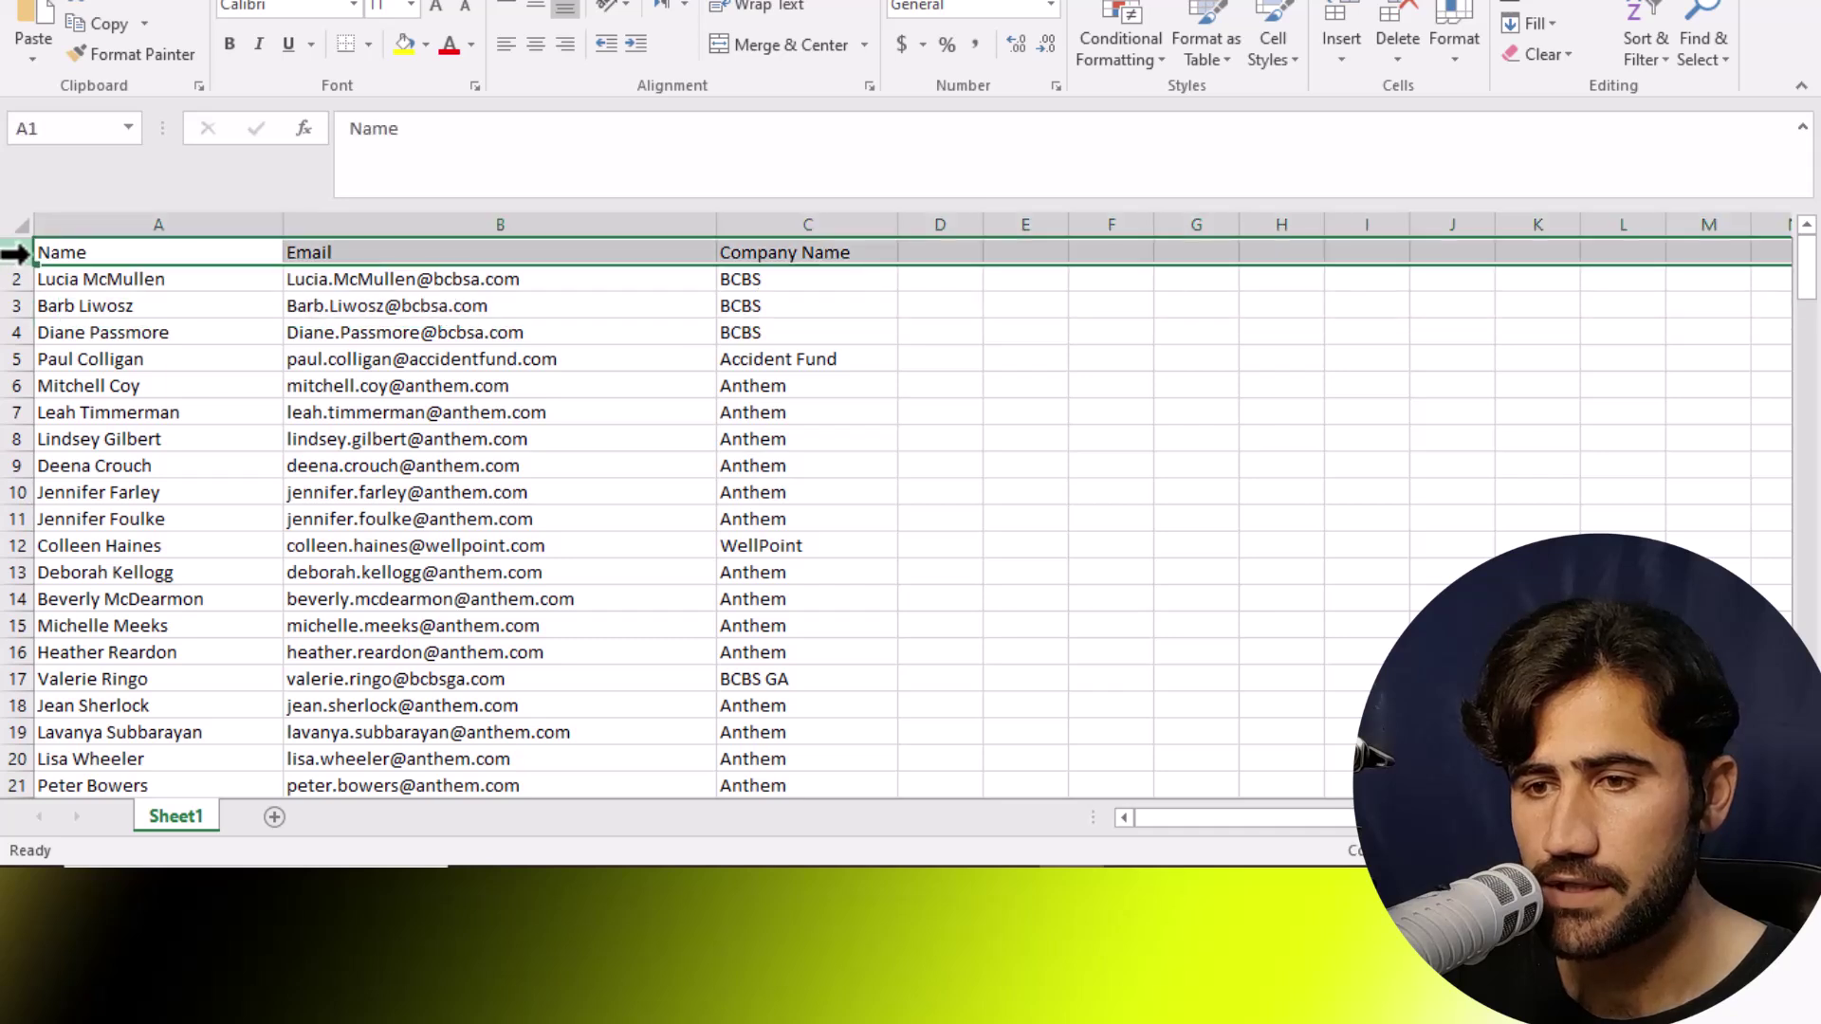
{"action": "left_click", "coordinate": [435, 7]}
{"action": "left_click", "coordinate": [436, 7]}
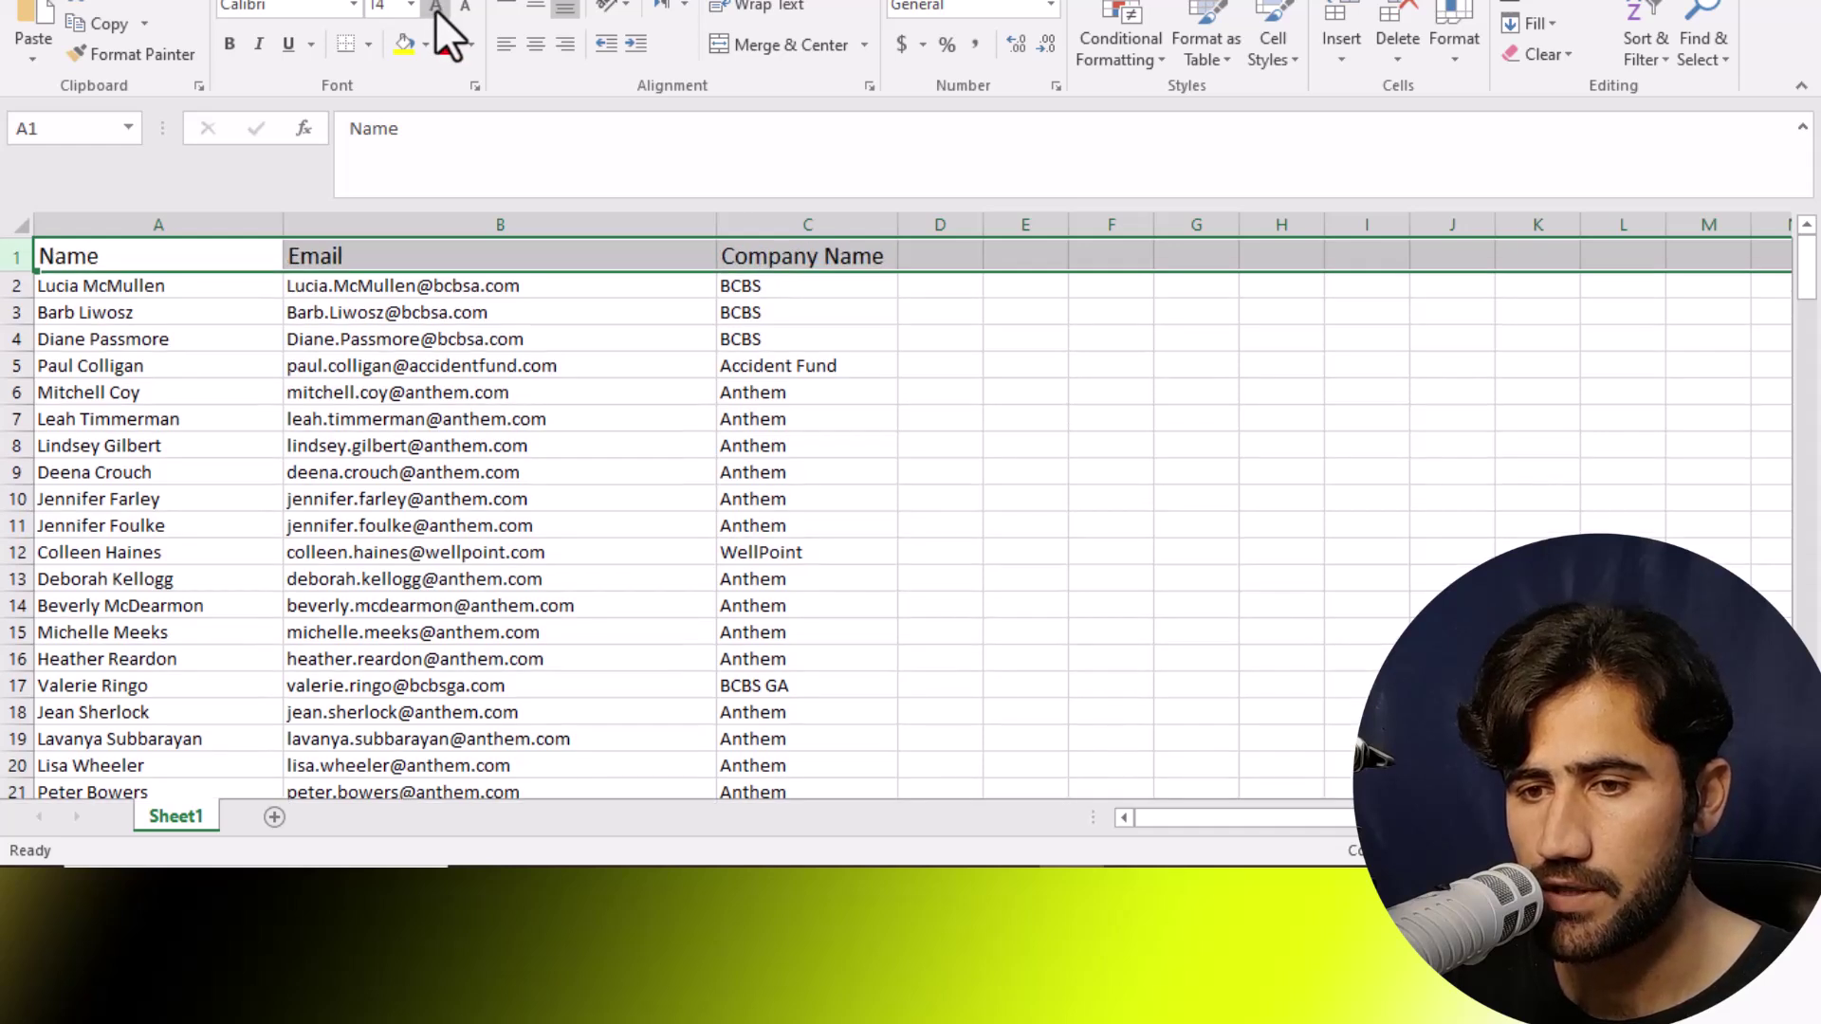
{"action": "left_click", "coordinate": [435, 8]}
{"action": "left_click", "coordinate": [228, 49]}
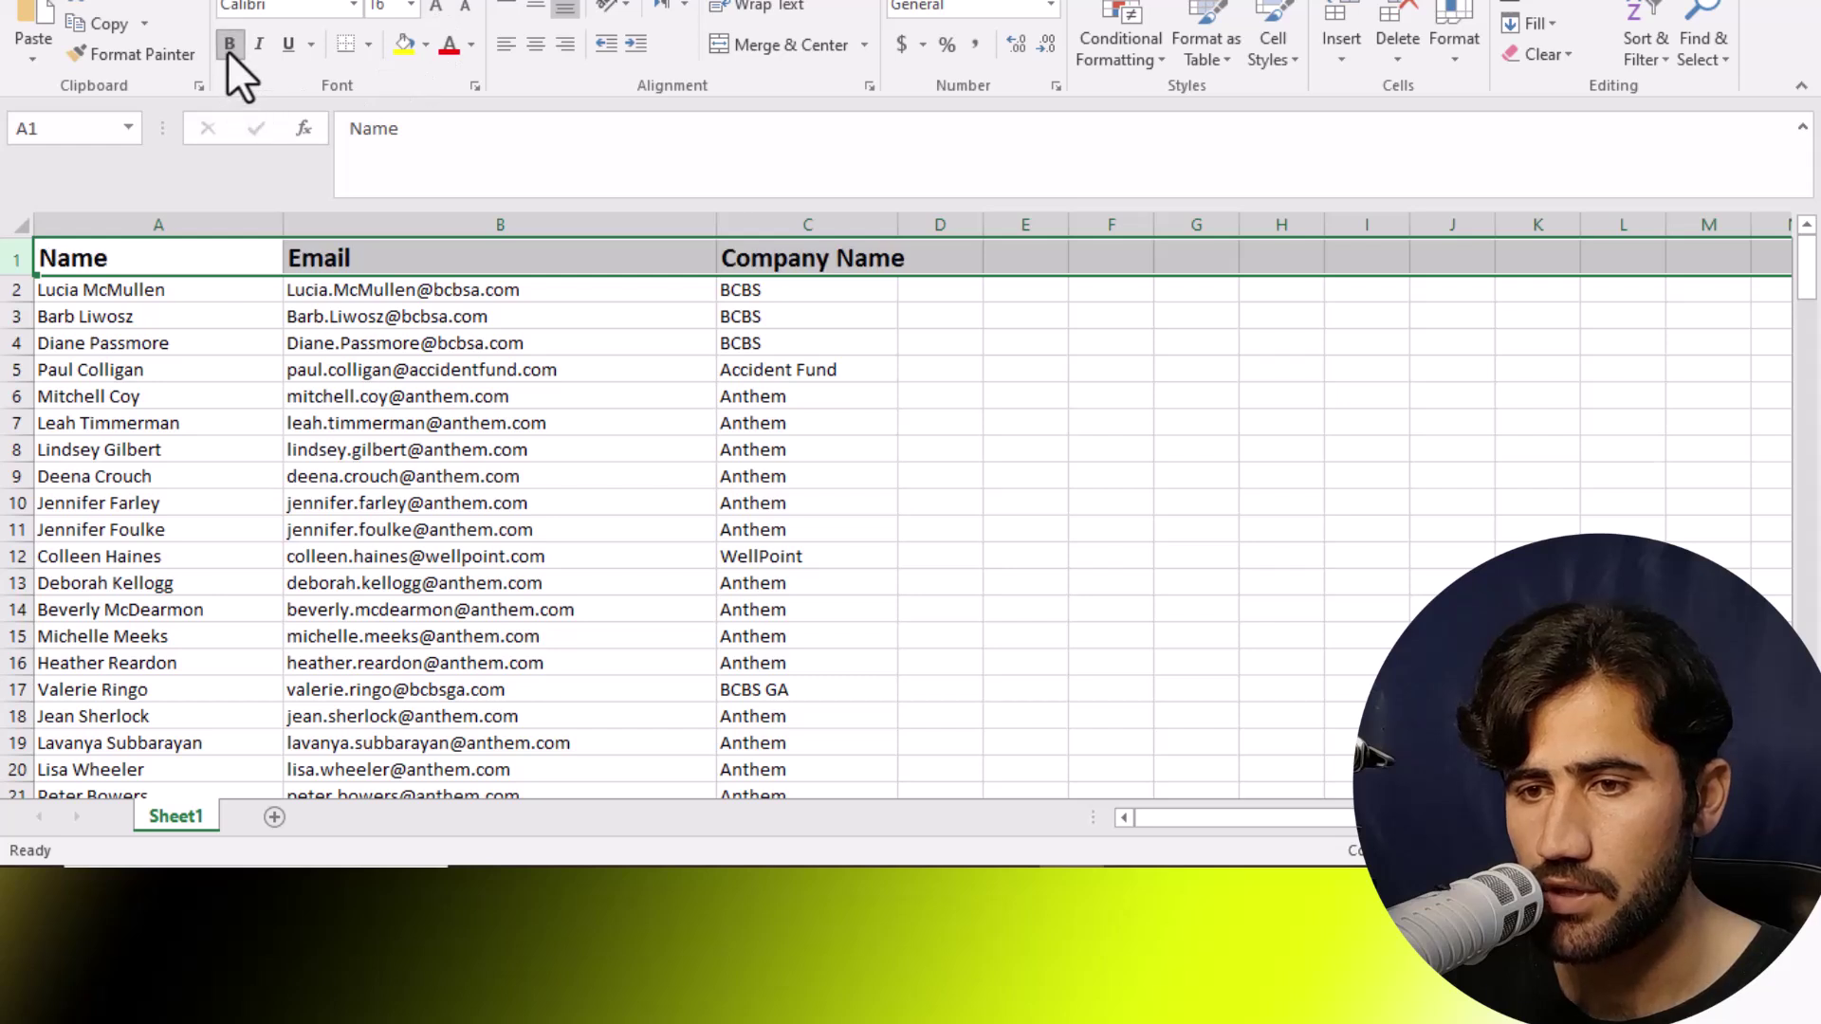
{"action": "left_click", "coordinate": [404, 47]}
{"action": "left_click", "coordinate": [396, 444]}
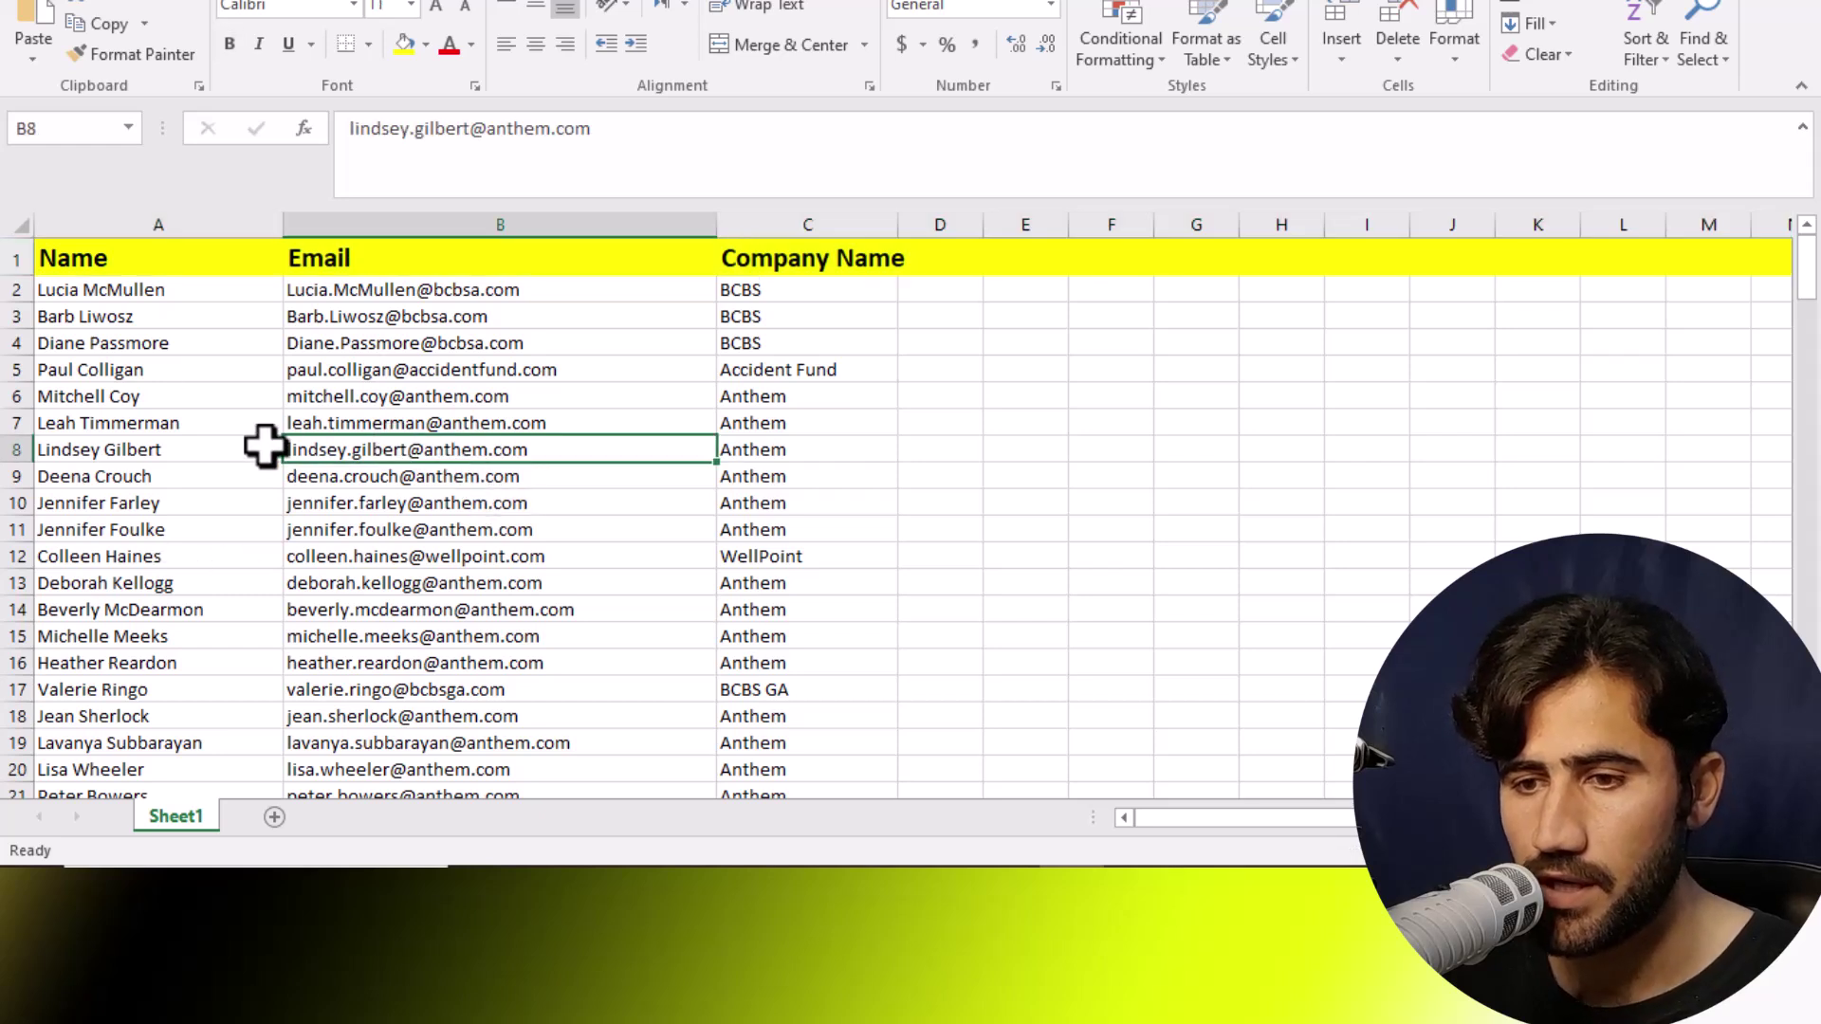
{"action": "left_click_drag", "start_coordinate": [1816, 302], "coordinate": [1802, 264]}
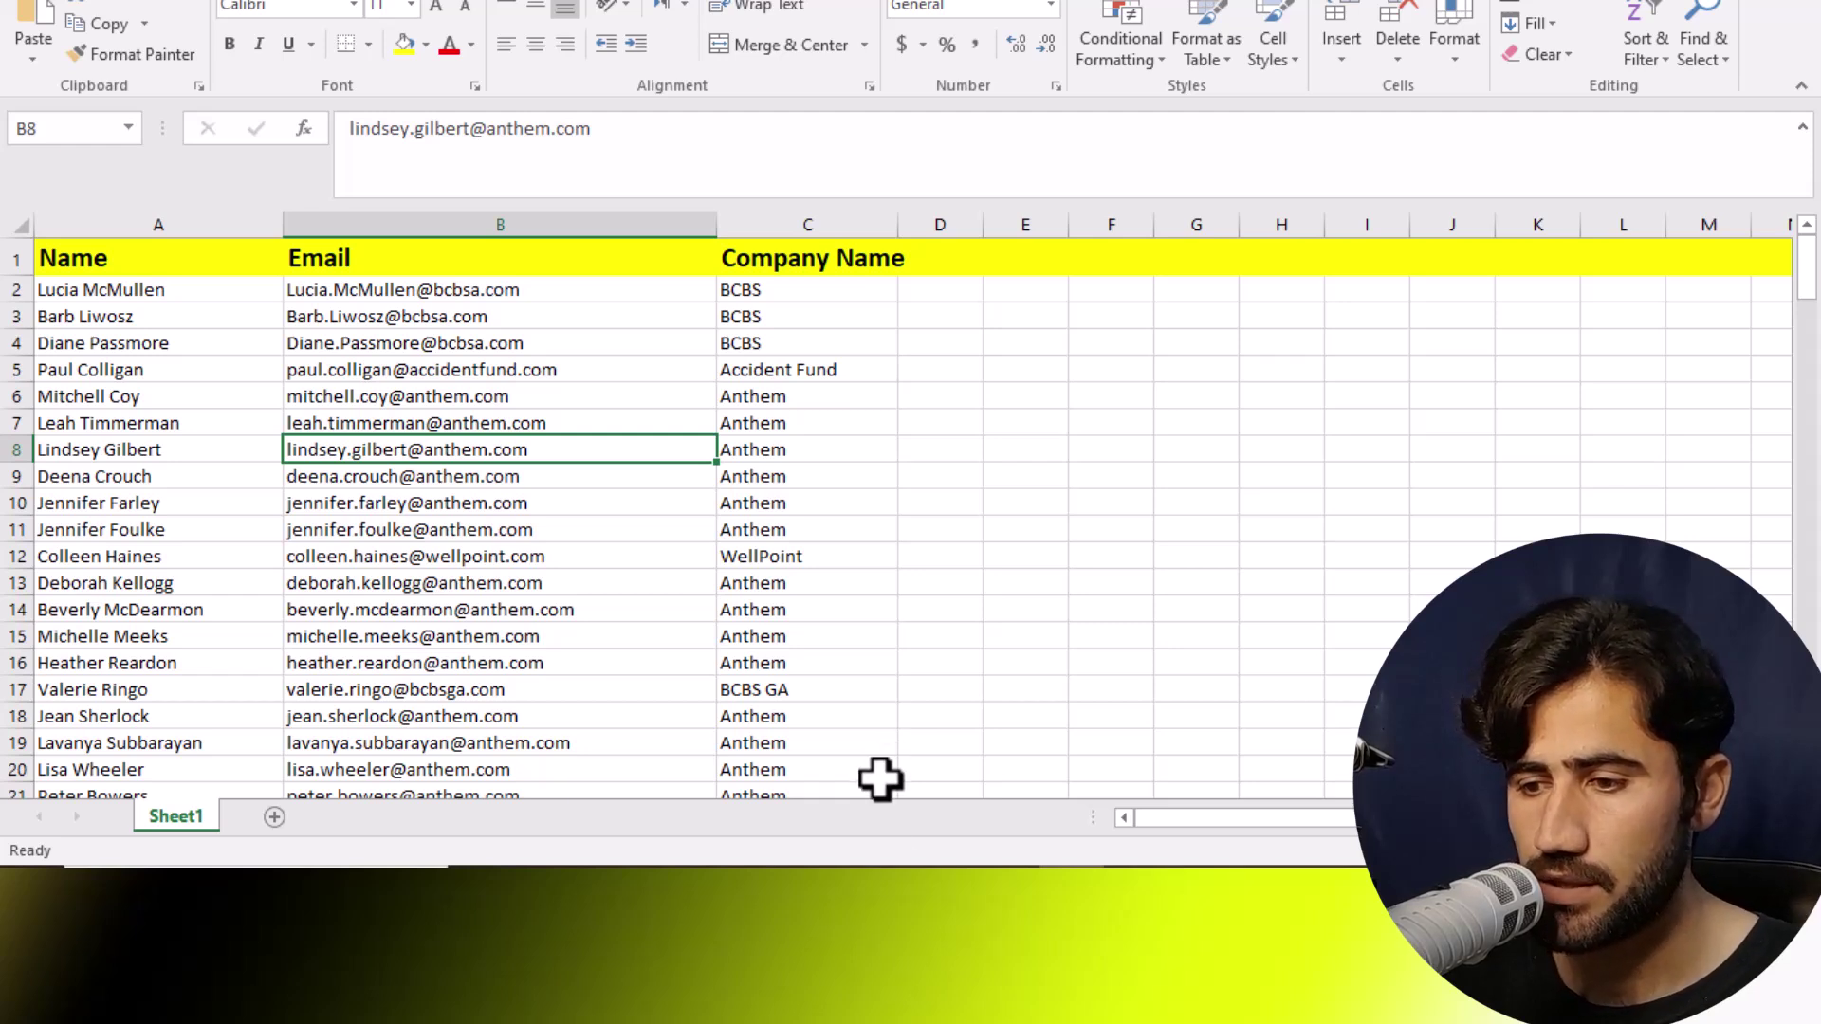
Step: Switch to Chrome and go from the ChatGPT conversation to the data cleaning gig page
{"action": "mouse_move", "coordinate": [940, 877]}
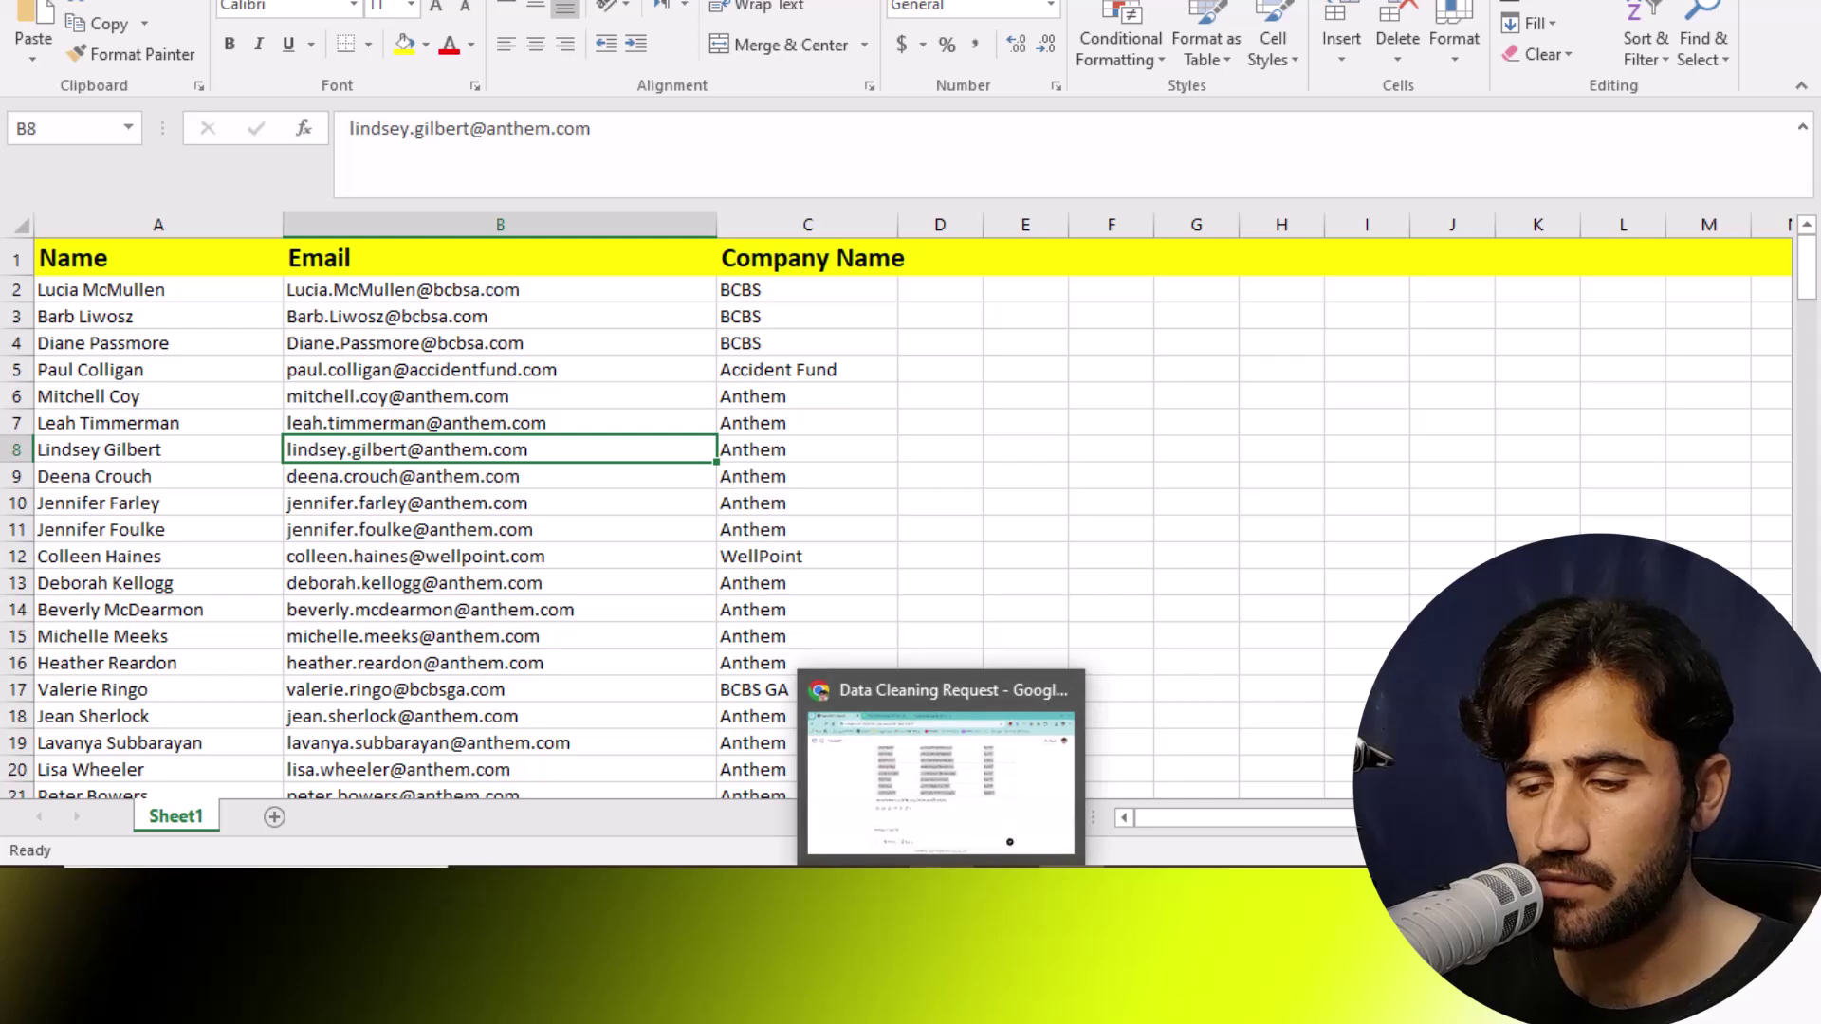
{"action": "left_click", "coordinate": [940, 778]}
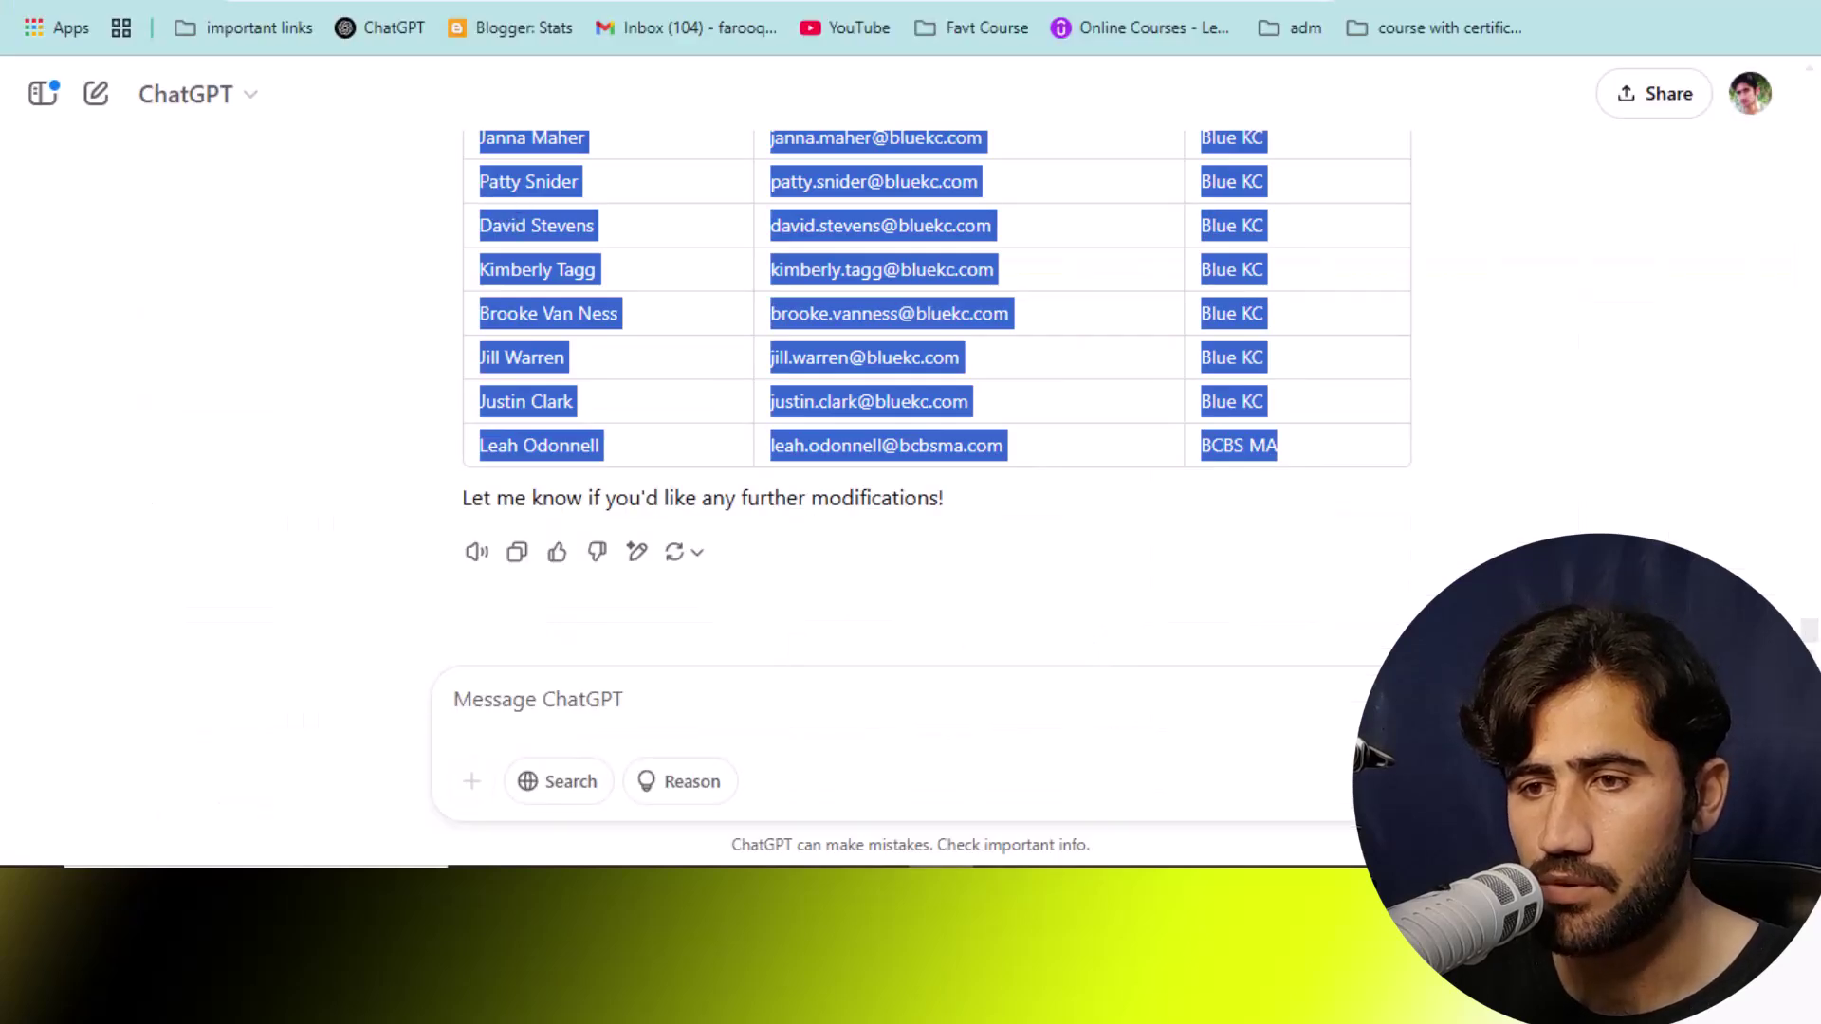
{"action": "key", "text": "ctrl+Tab"}
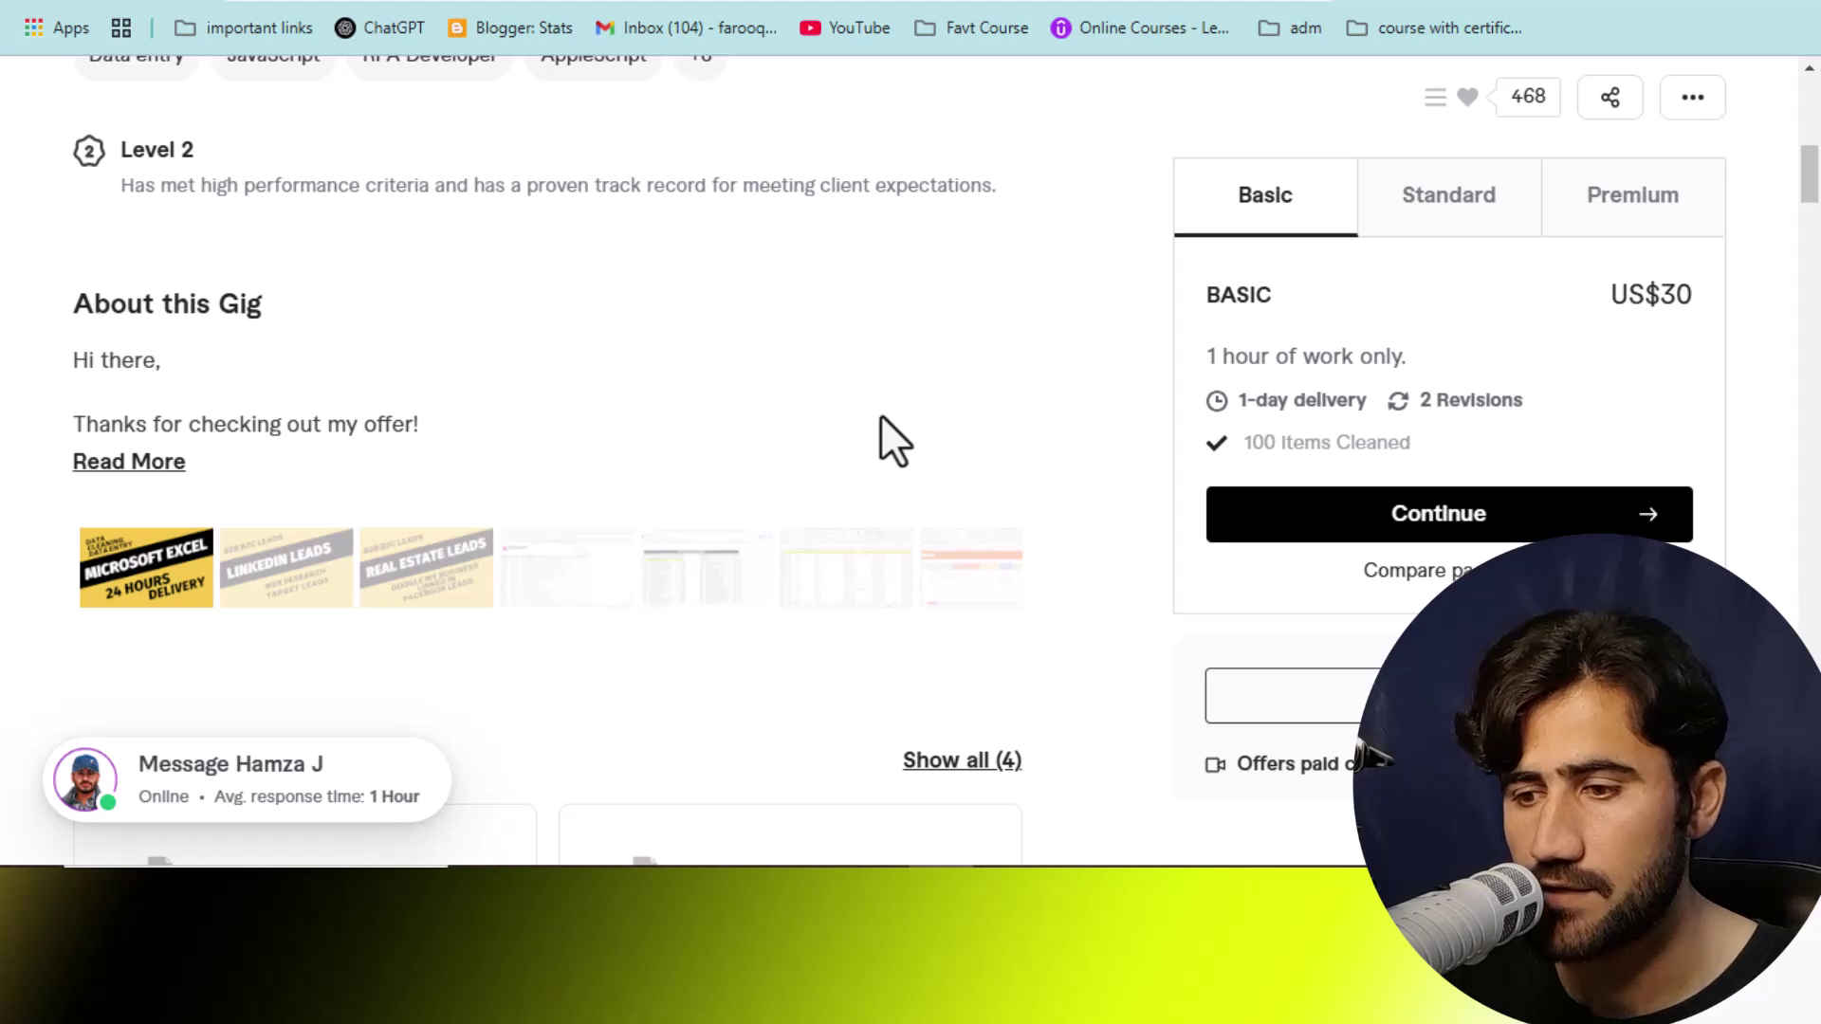
Step: Switch to the Data Entry Project 27 document in Word and reread the project description on its first page
{"action": "mouse_move", "coordinate": [1005, 1000]}
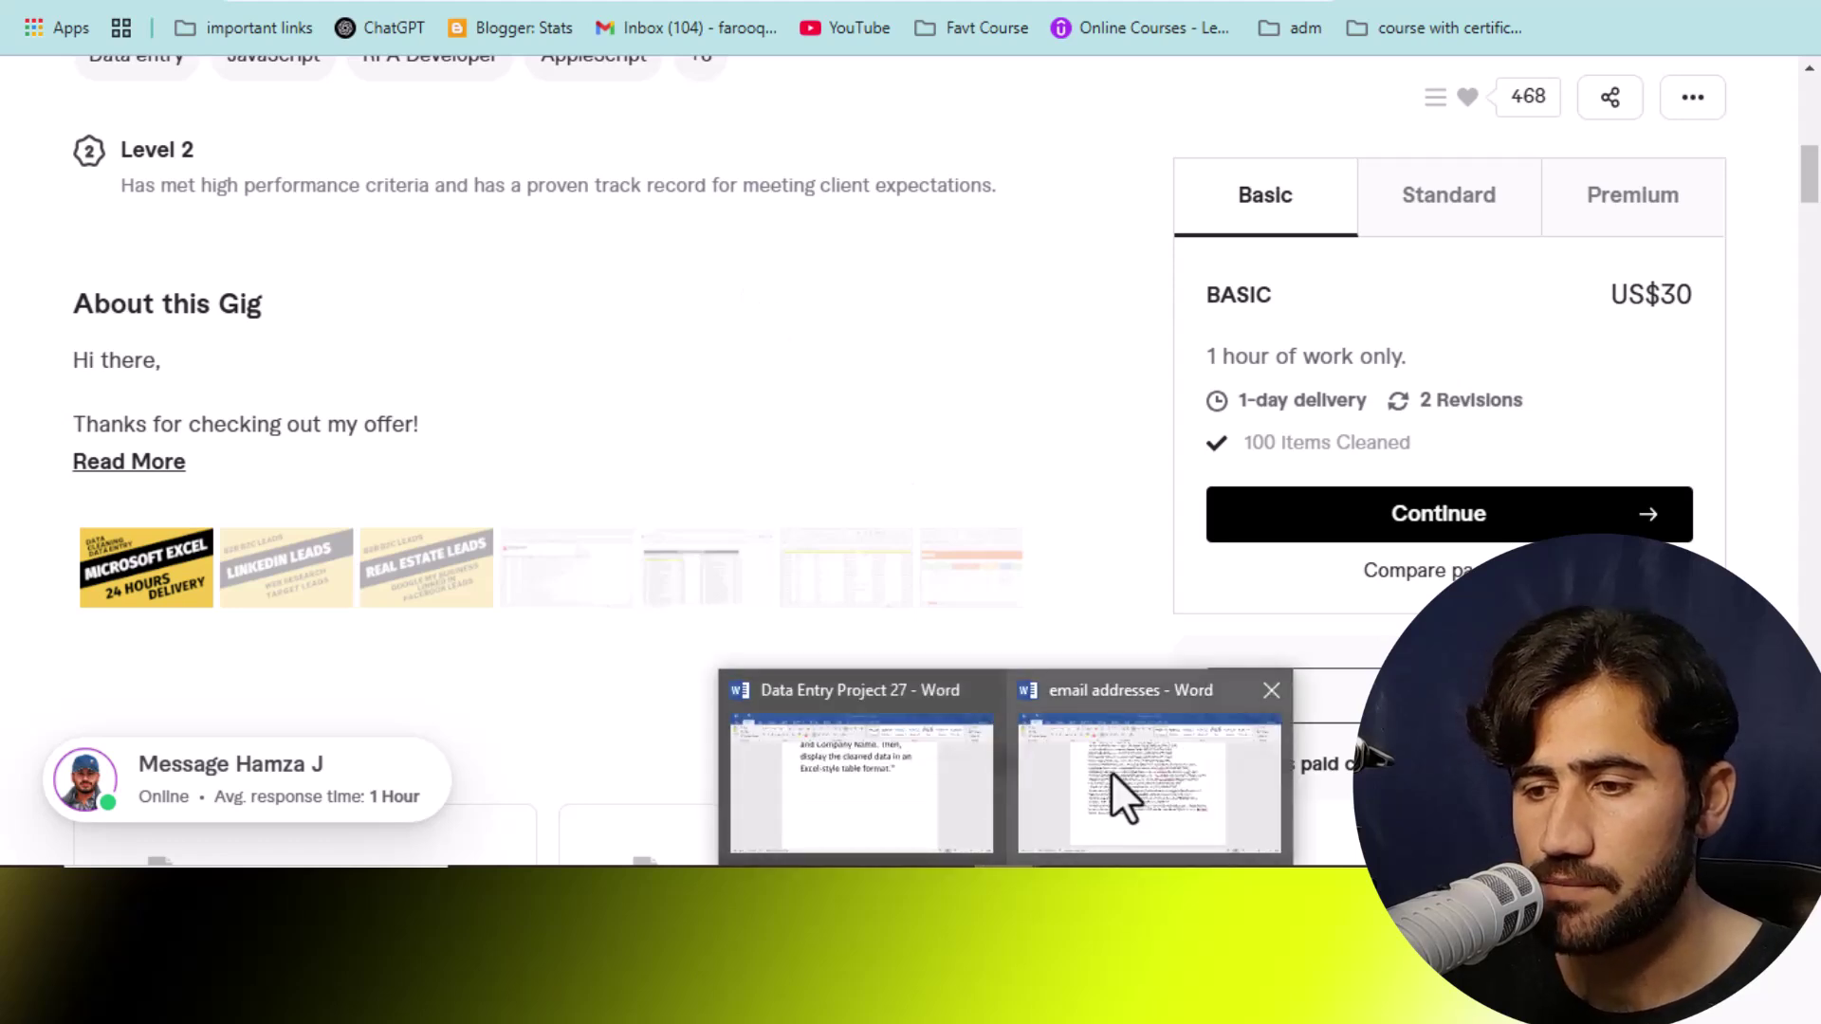
{"action": "left_click", "coordinate": [913, 772]}
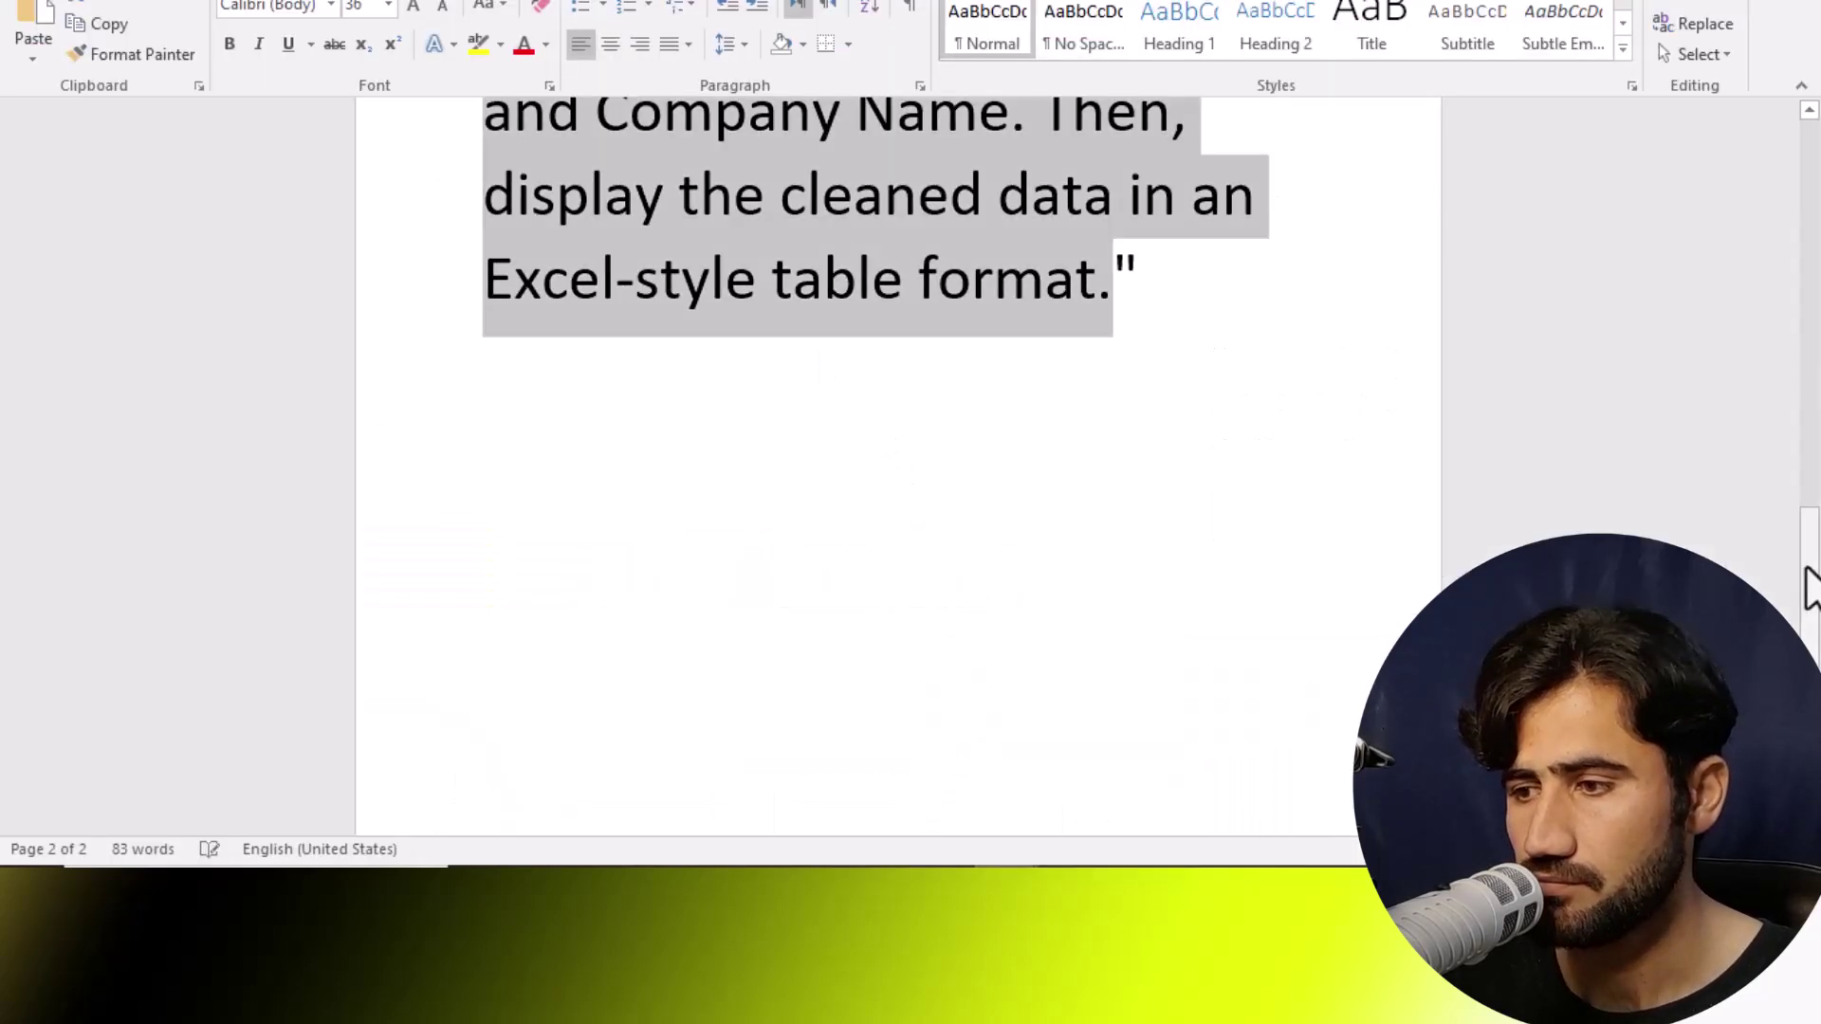
{"action": "left_click_drag", "start_coordinate": [1811, 588], "coordinate": [1817, 199]}
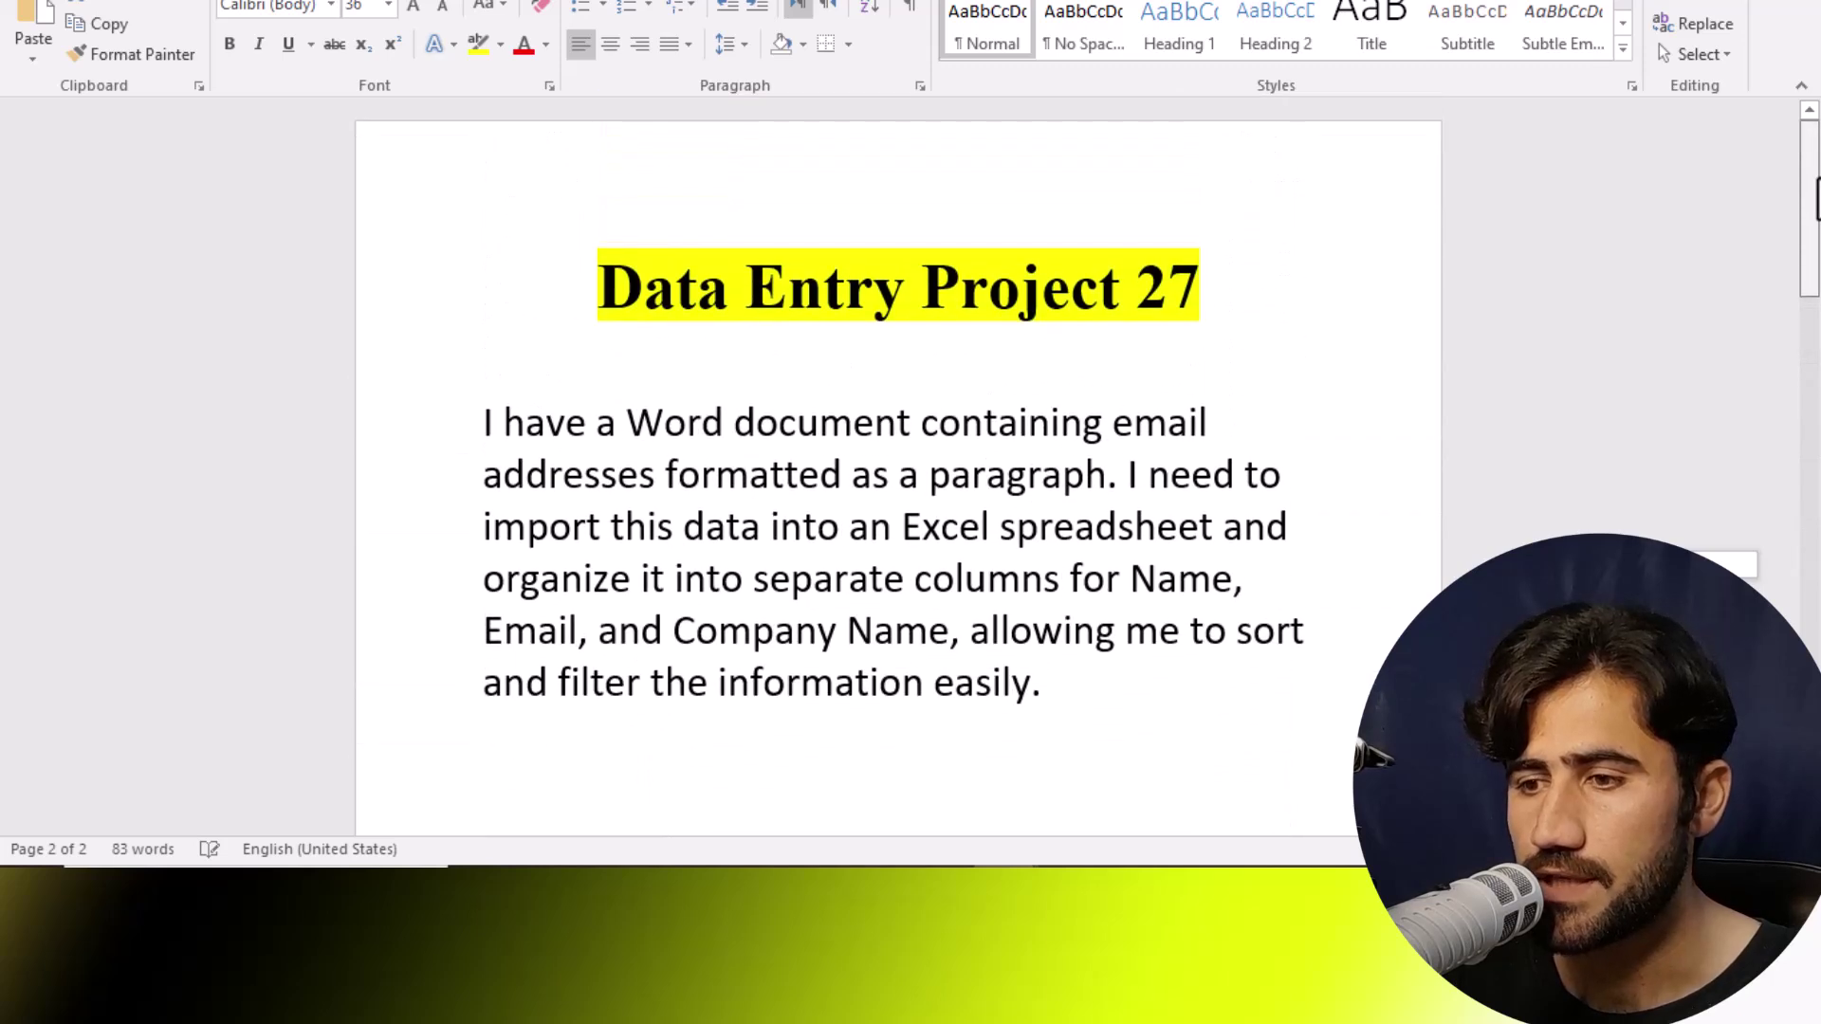
{"action": "left_click", "coordinate": [663, 490]}
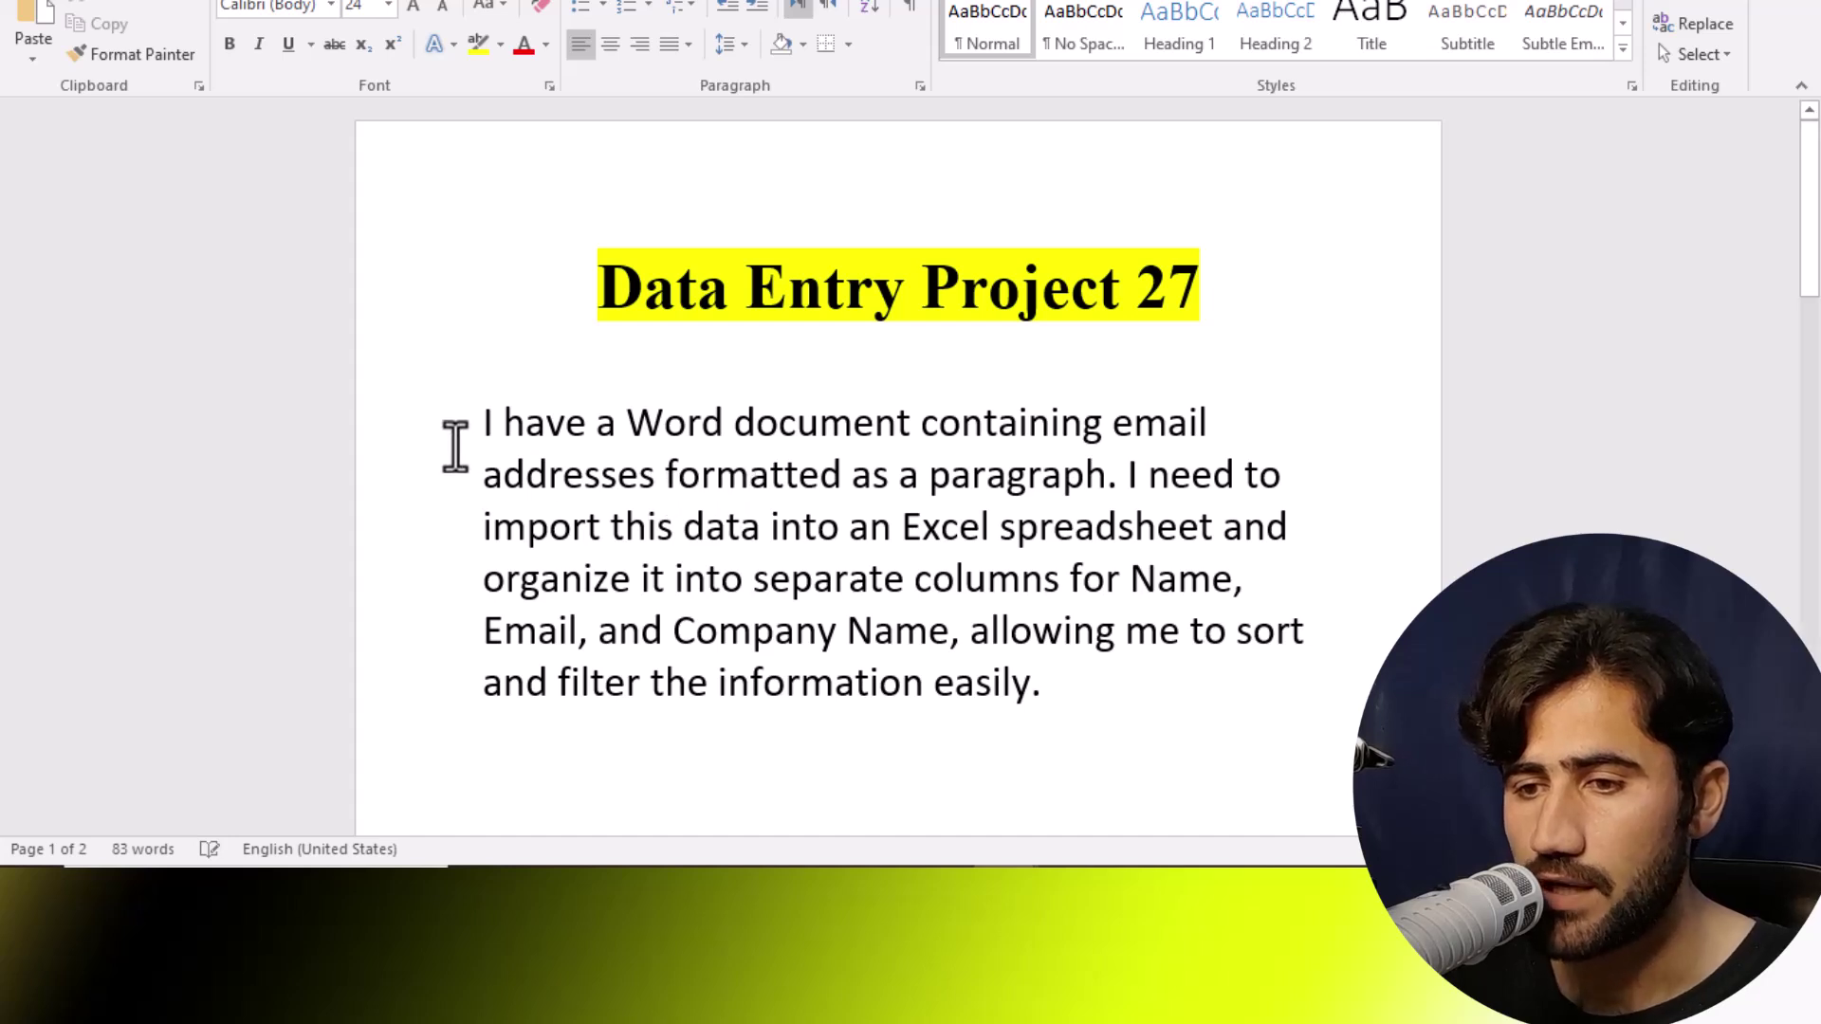
{"action": "left_click_drag", "start_coordinate": [468, 419], "coordinate": [1034, 684]}
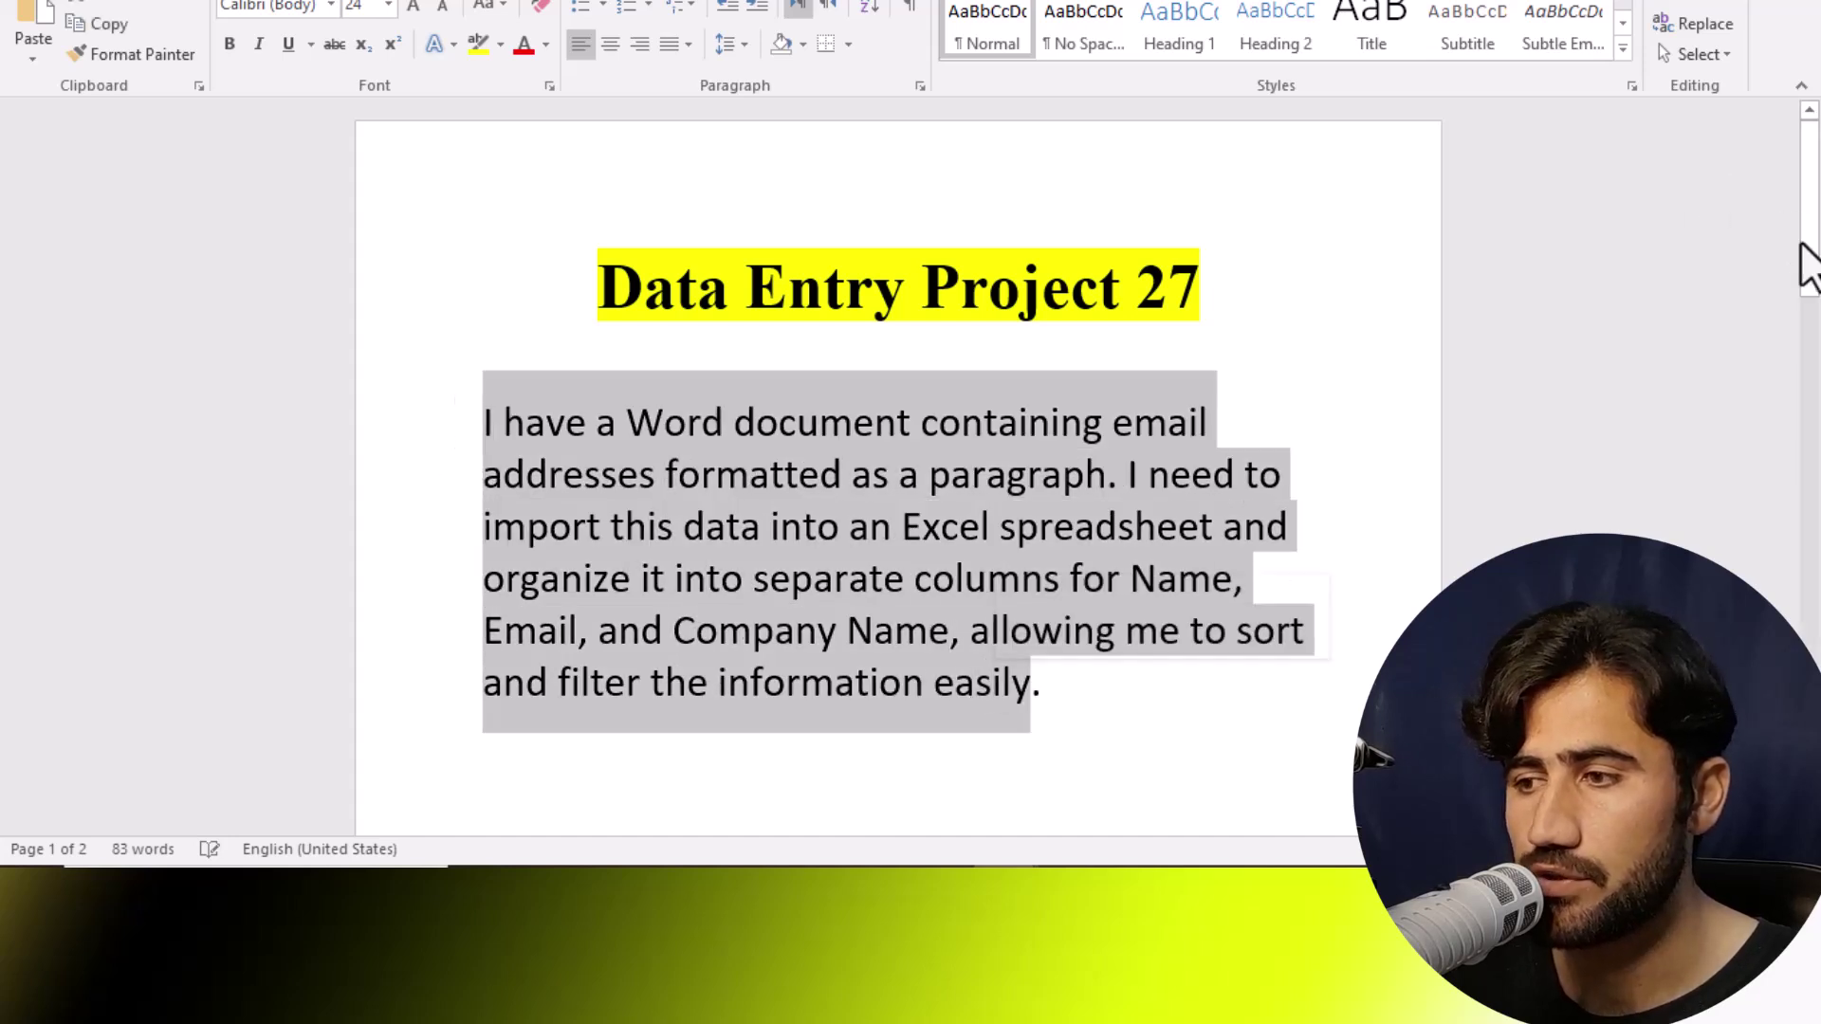
{"action": "left_click_drag", "start_coordinate": [1807, 271], "coordinate": [1811, 271]}
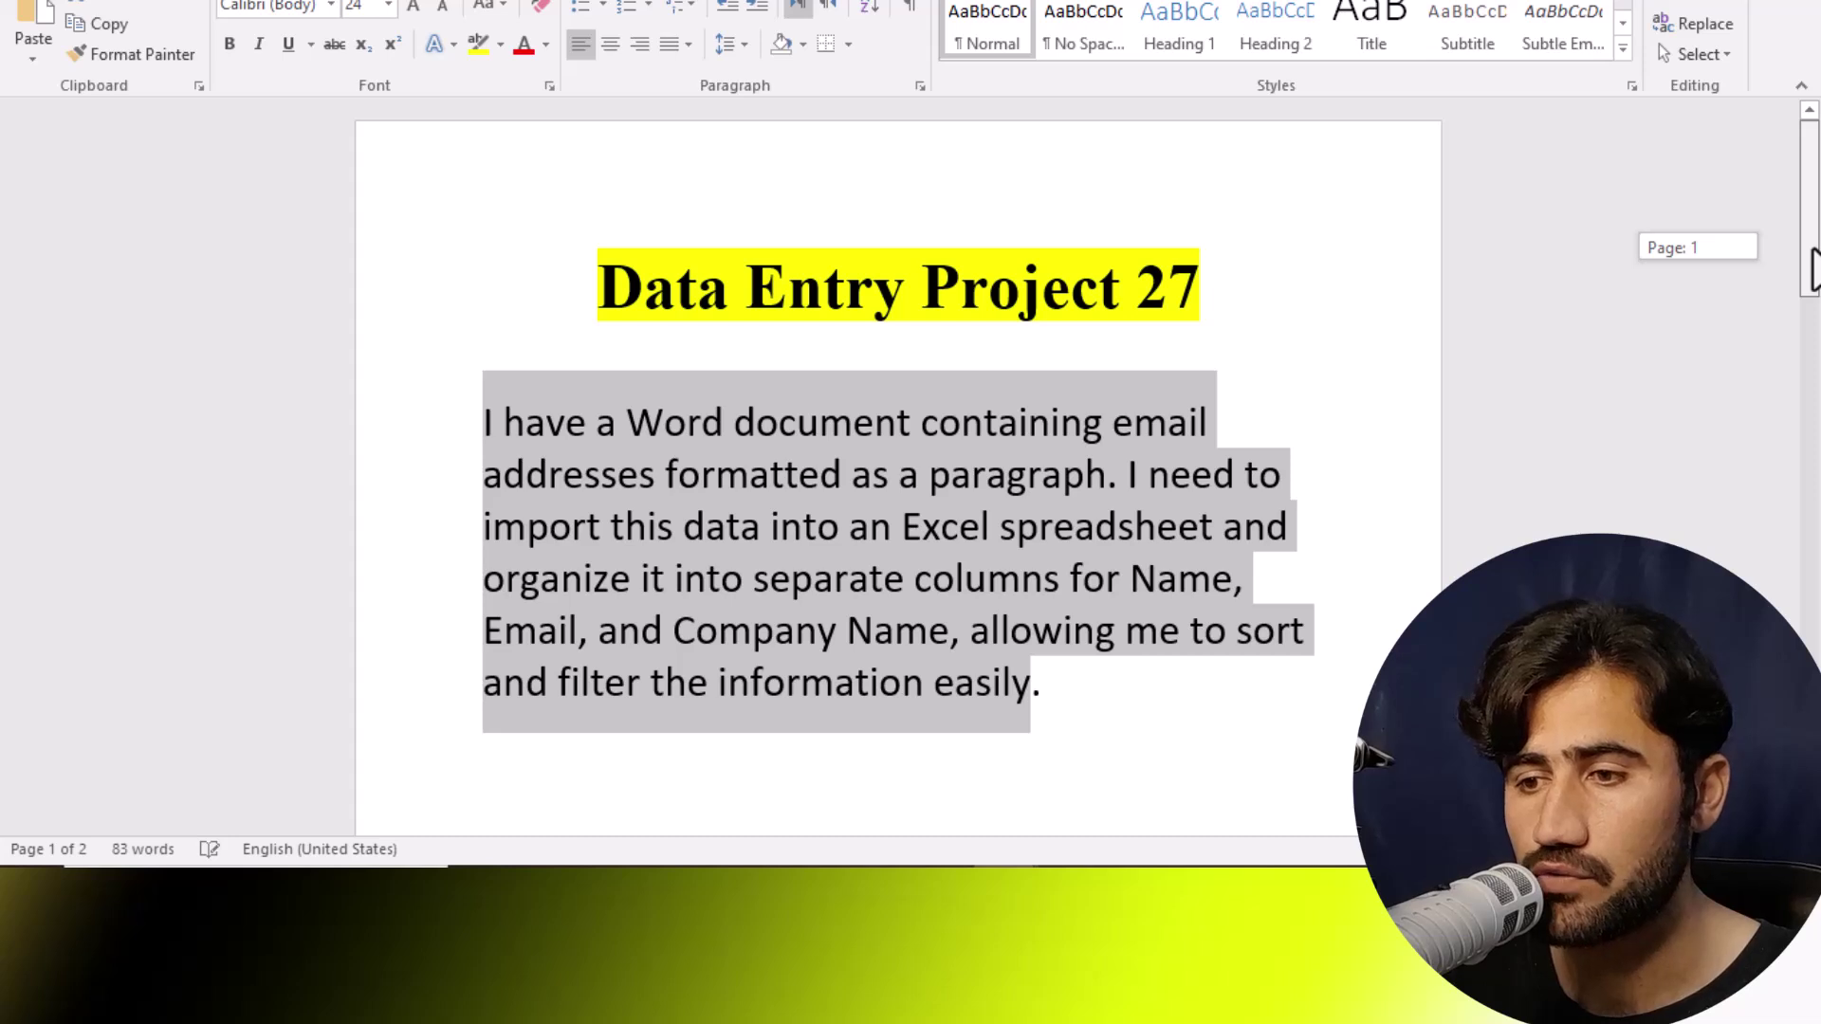
{"action": "left_click_drag", "start_coordinate": [1811, 270], "coordinate": [1811, 271]}
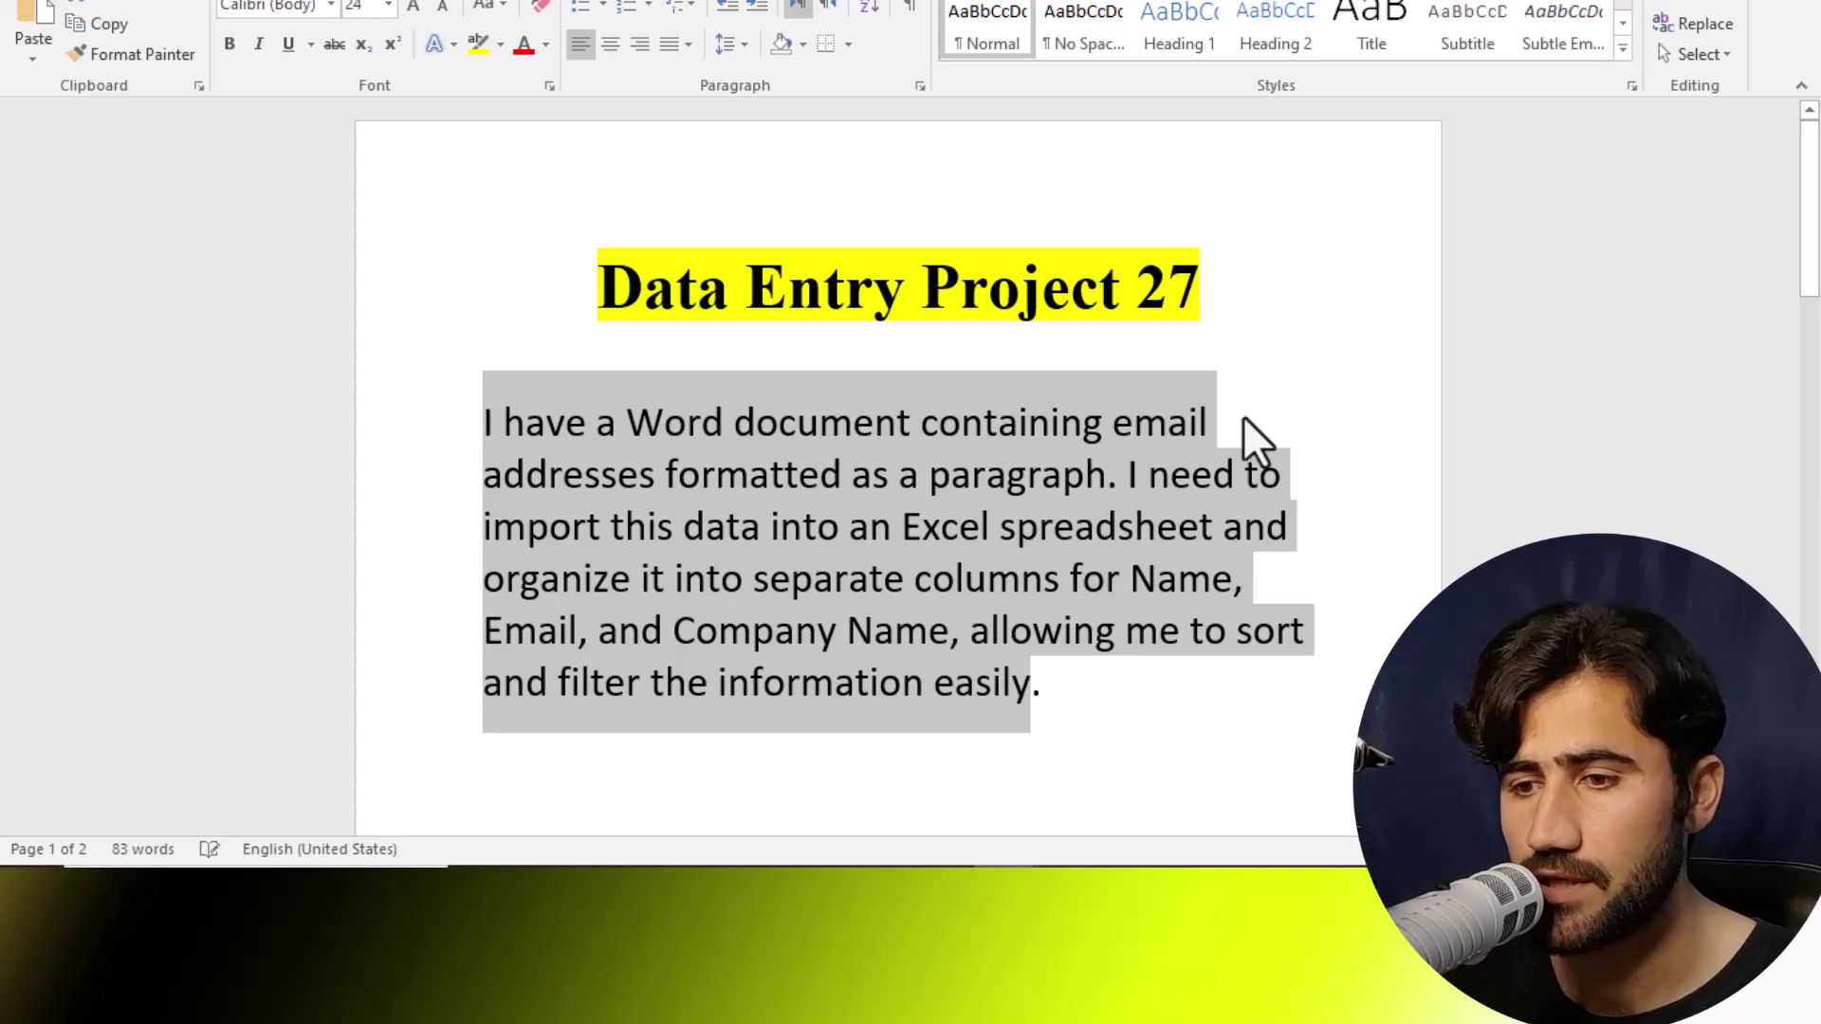
{"action": "left_click", "coordinate": [768, 574]}
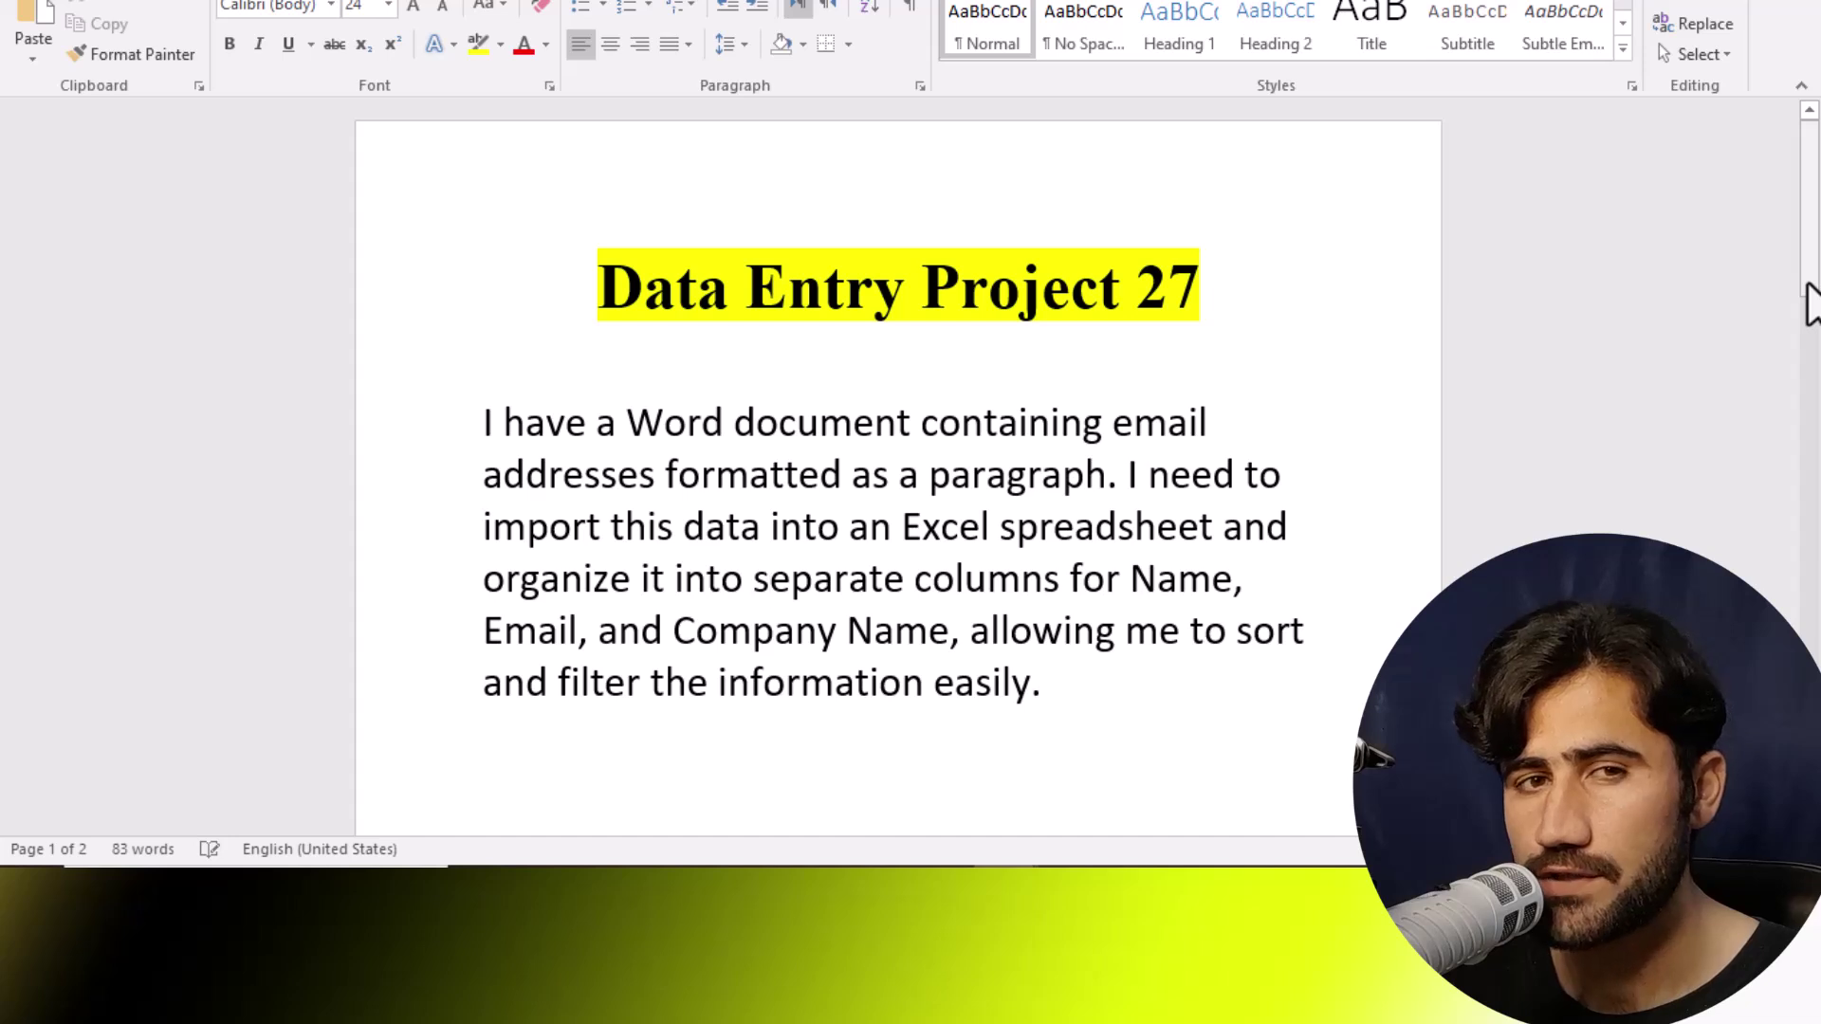
{"action": "mouse_move", "coordinate": [1808, 284]}
{"action": "left_mouse_down"}
{"action": "mouse_move", "coordinate": [1806, 602]}
{"action": "mouse_move", "coordinate": [1817, 275]}
{"action": "left_mouse_up"}
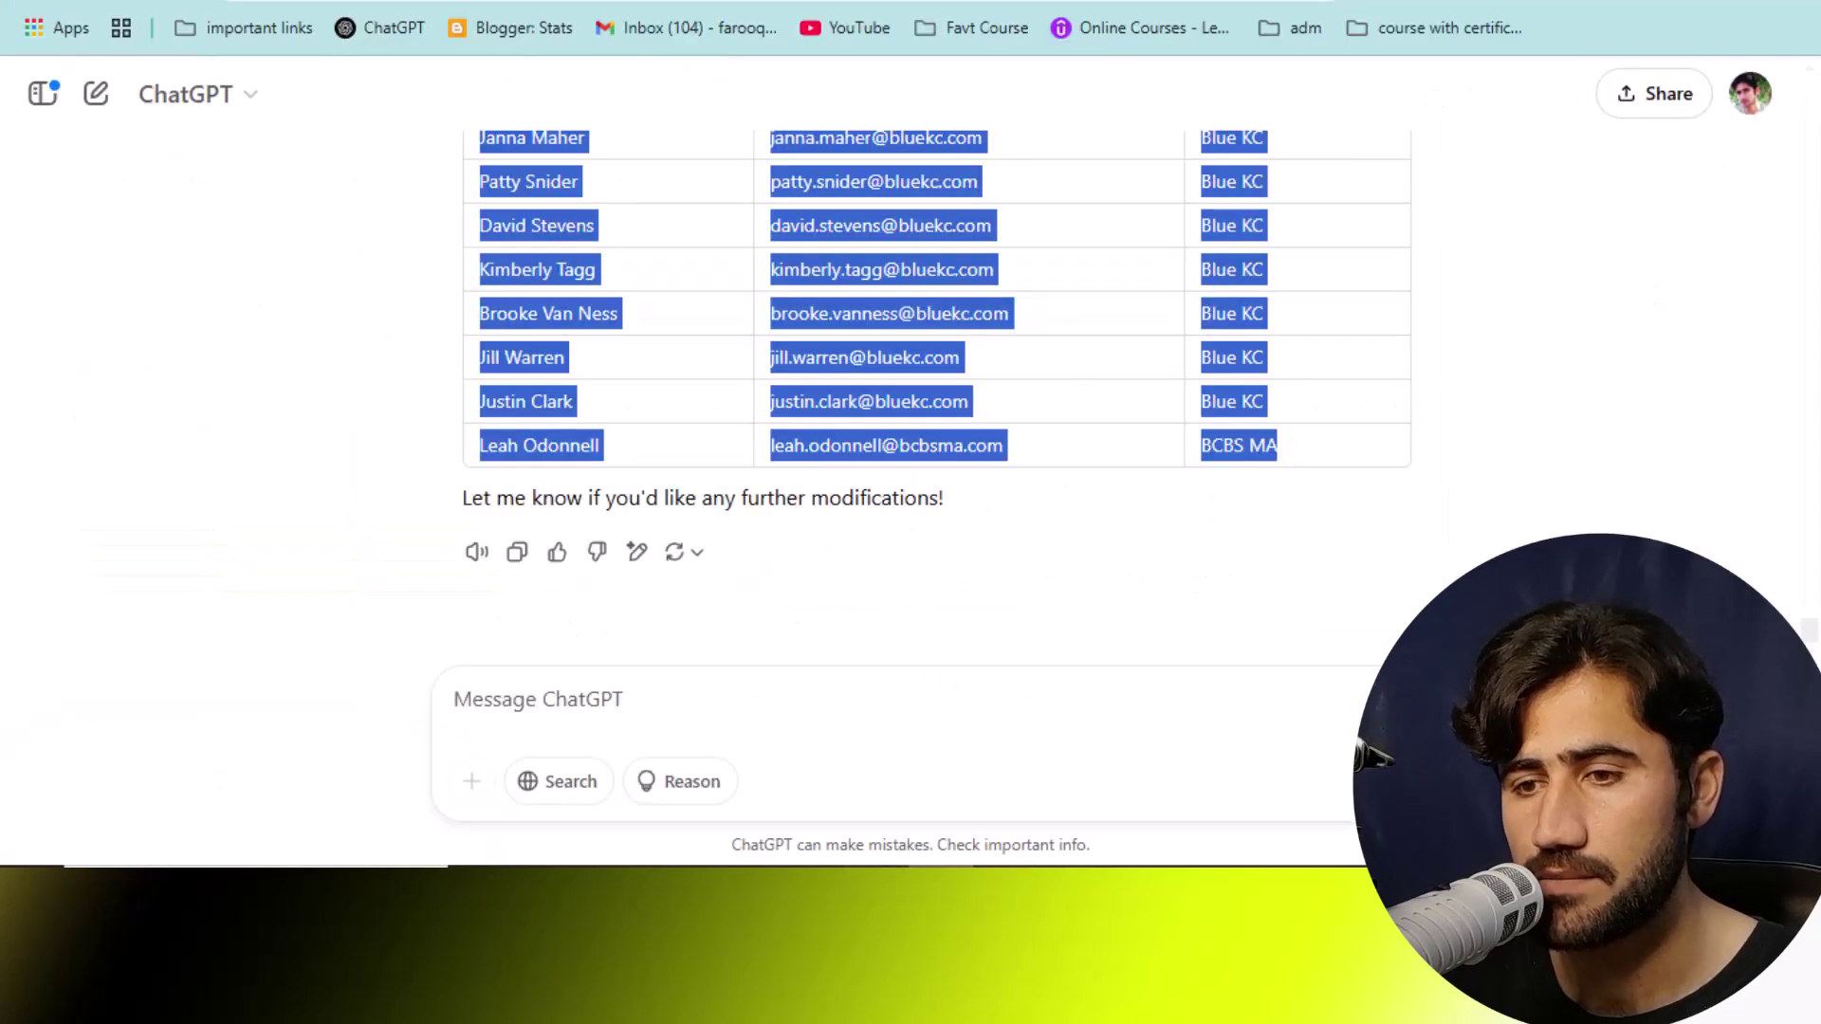
Step: Return to the data cleaning gig page in Chrome and examine the seller's profile, past work, and Premium package
{"action": "left_click", "coordinate": [1498, 503]}
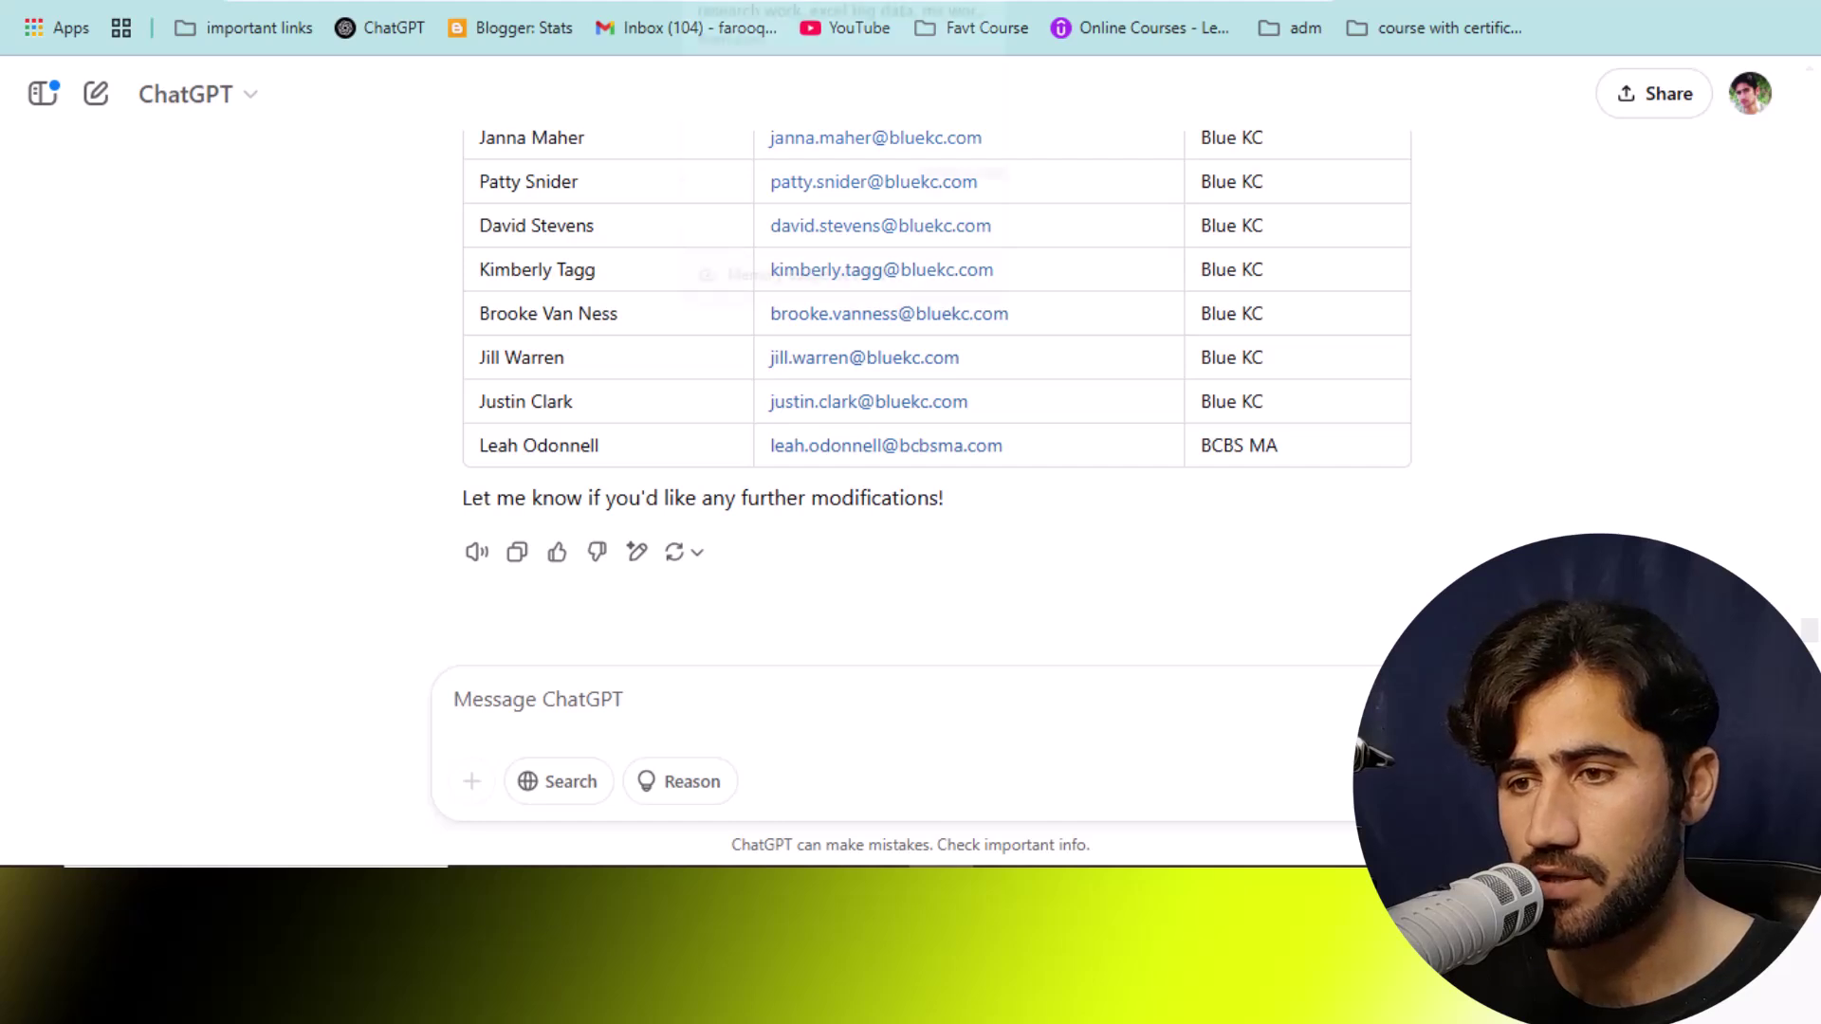
{"action": "key", "text": "ctrl+Tab"}
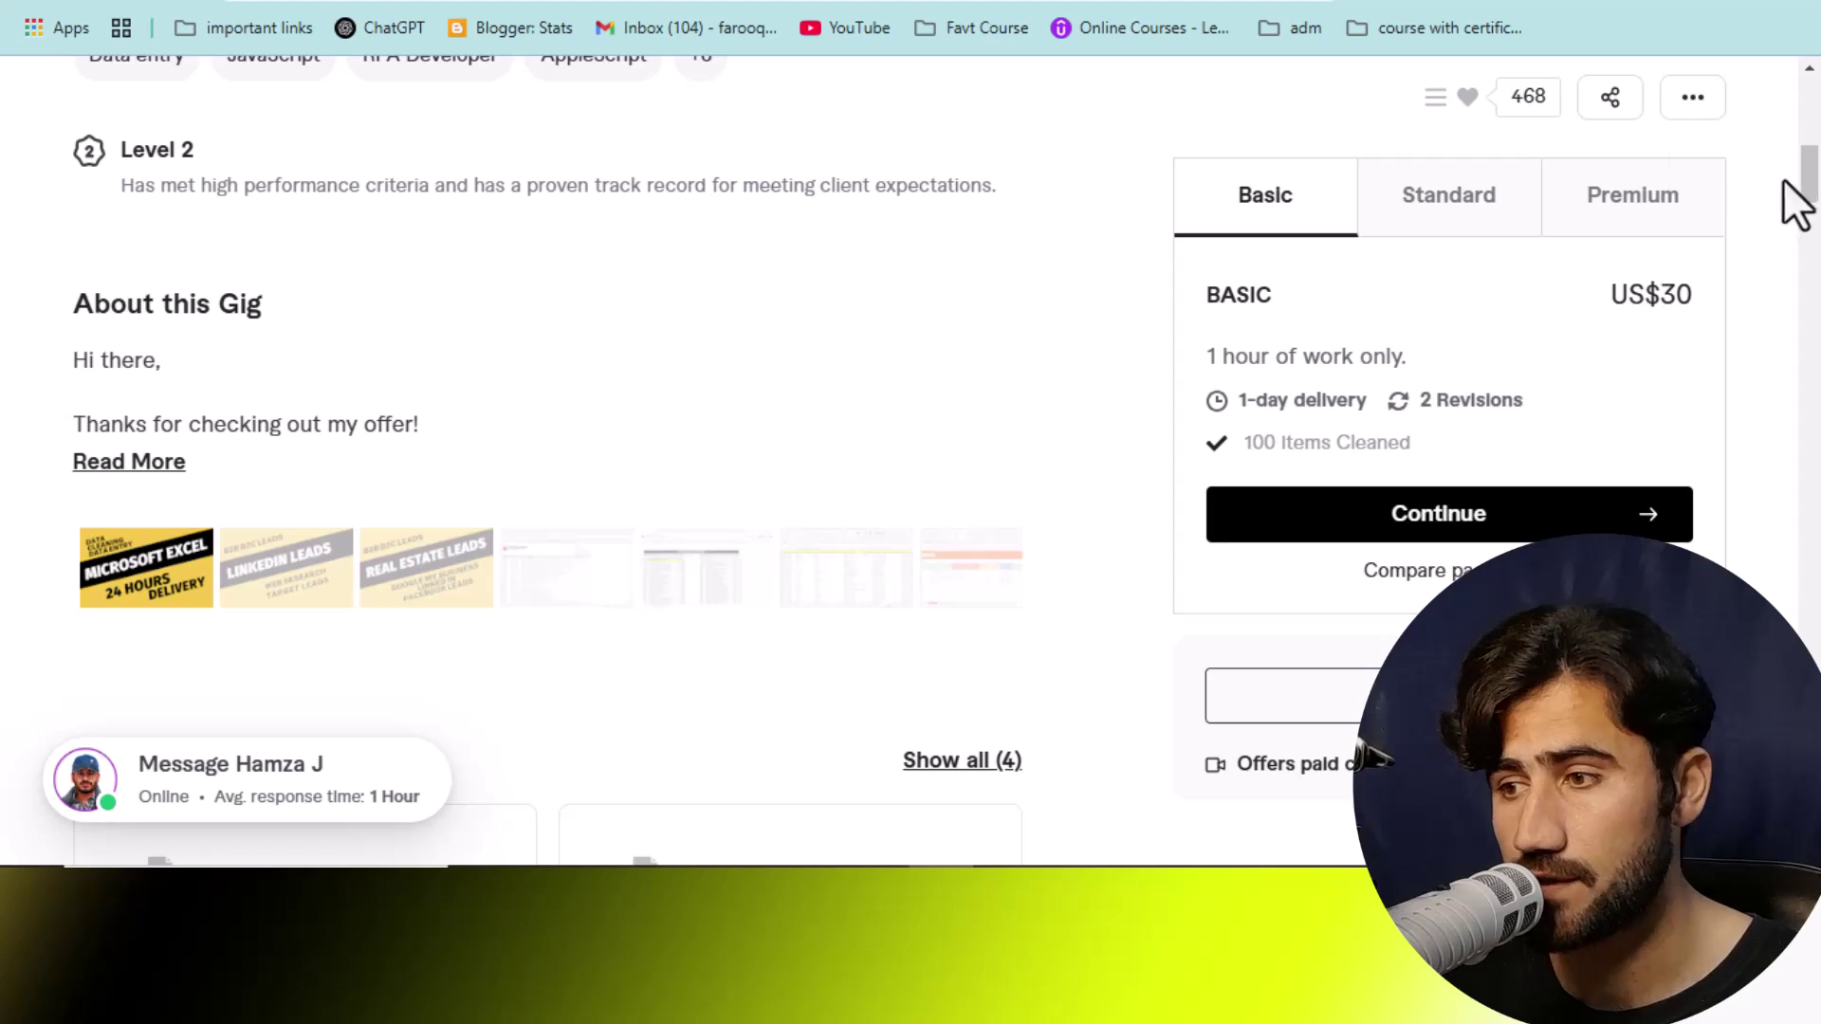
{"action": "scroll", "coordinate": [1811, 175], "scroll_direction": "up", "scroll_amount": 7}
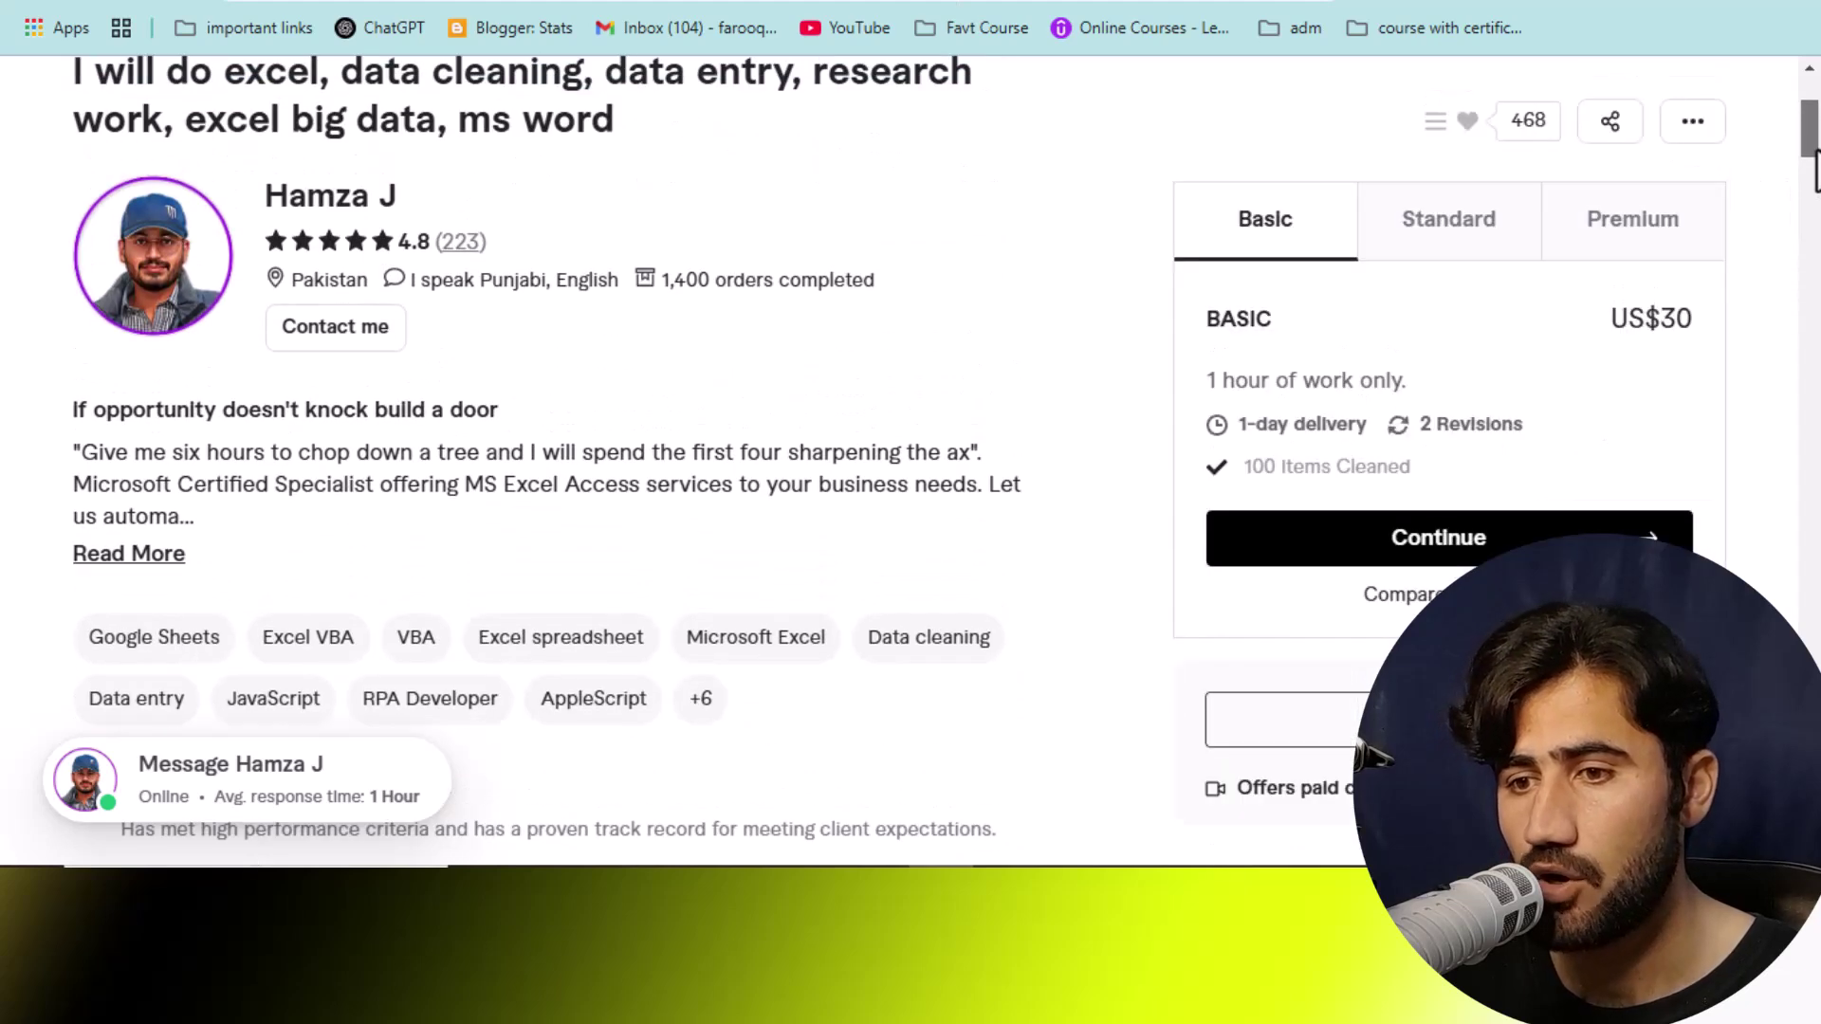
{"action": "scroll", "coordinate": [1815, 170], "scroll_direction": "up", "scroll_amount": 3}
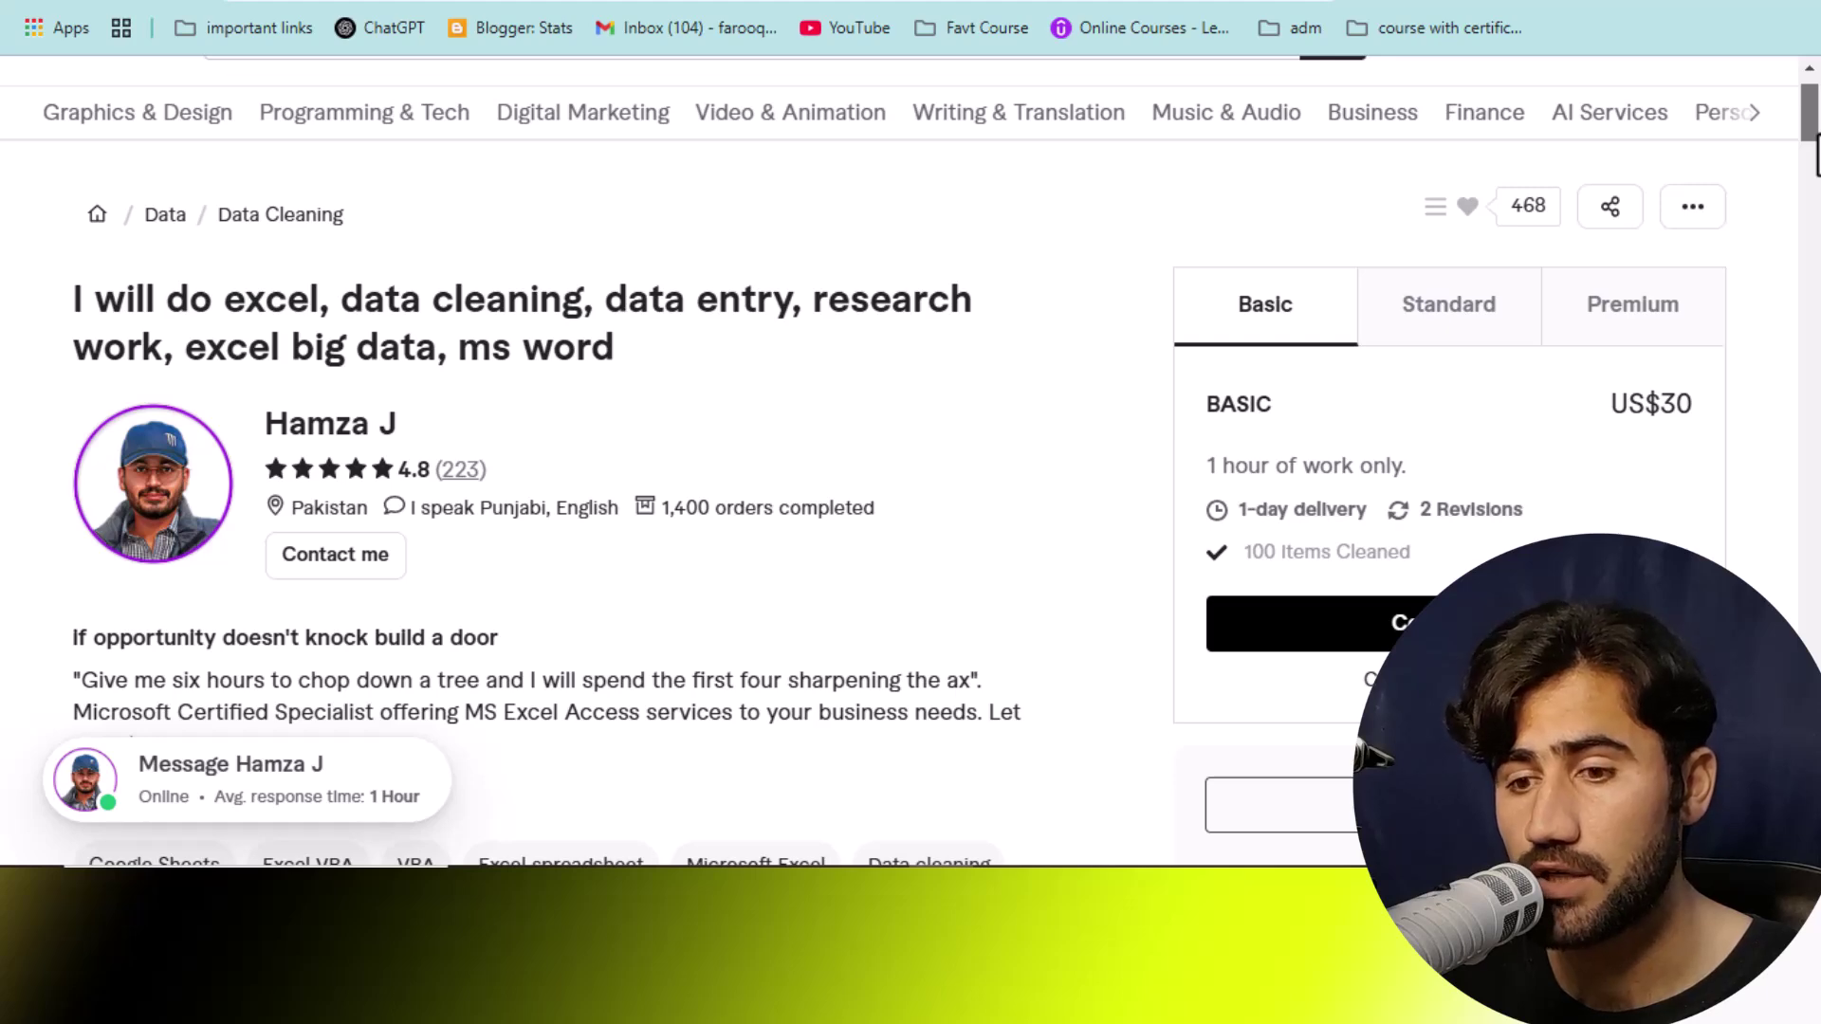
{"action": "scroll", "coordinate": [1815, 156], "scroll_direction": "down", "scroll_amount": 4}
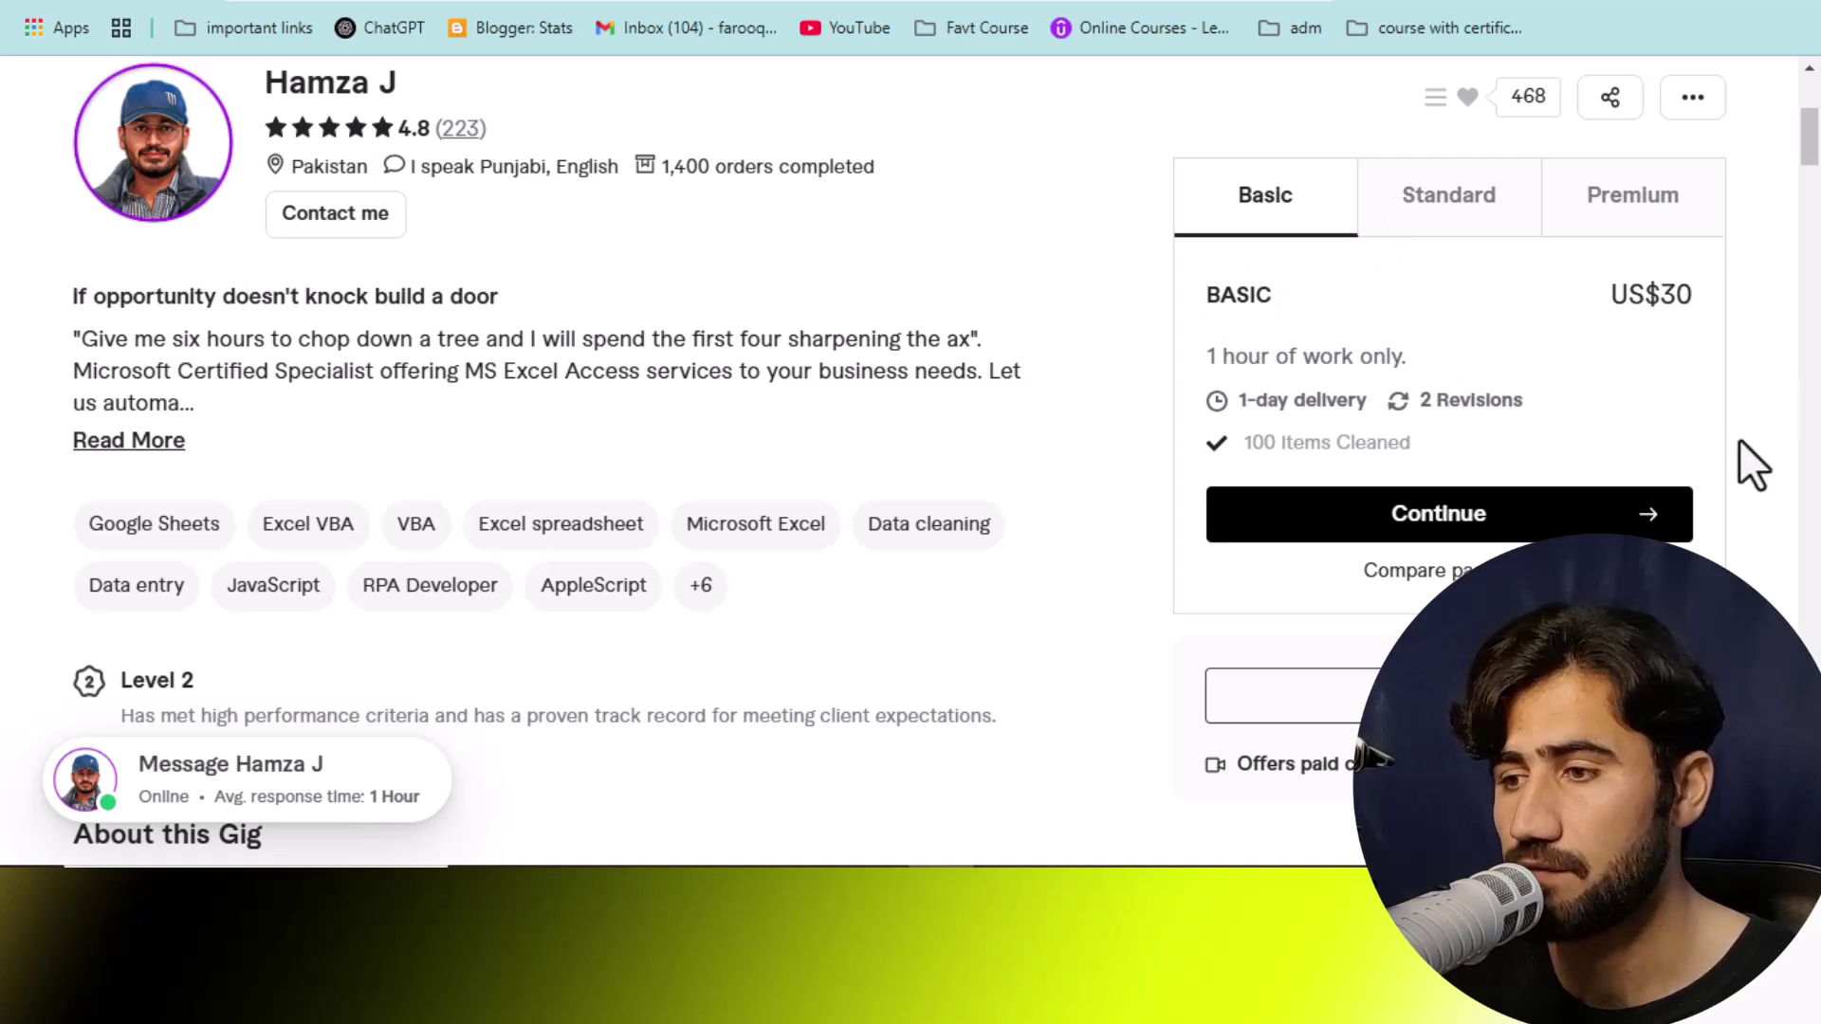
{"action": "left_click_drag", "start_coordinate": [1813, 160], "coordinate": [1817, 258]}
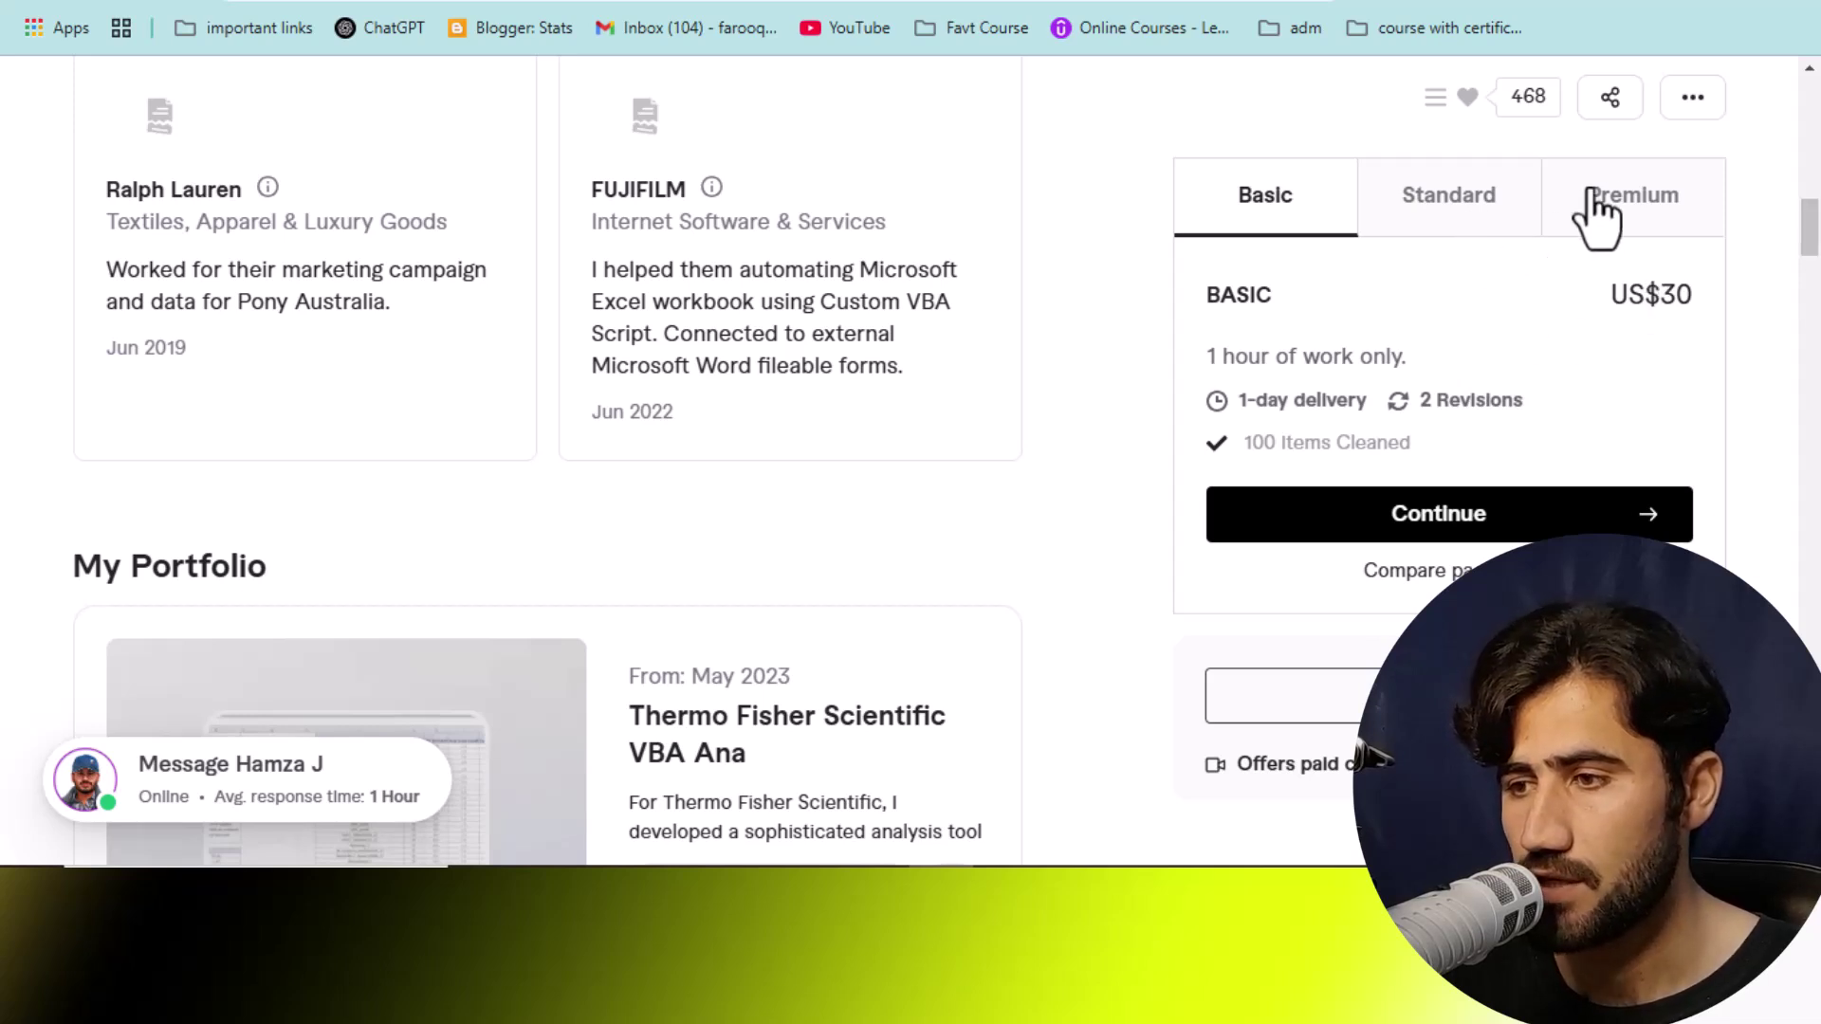
{"action": "left_click", "coordinate": [1626, 203]}
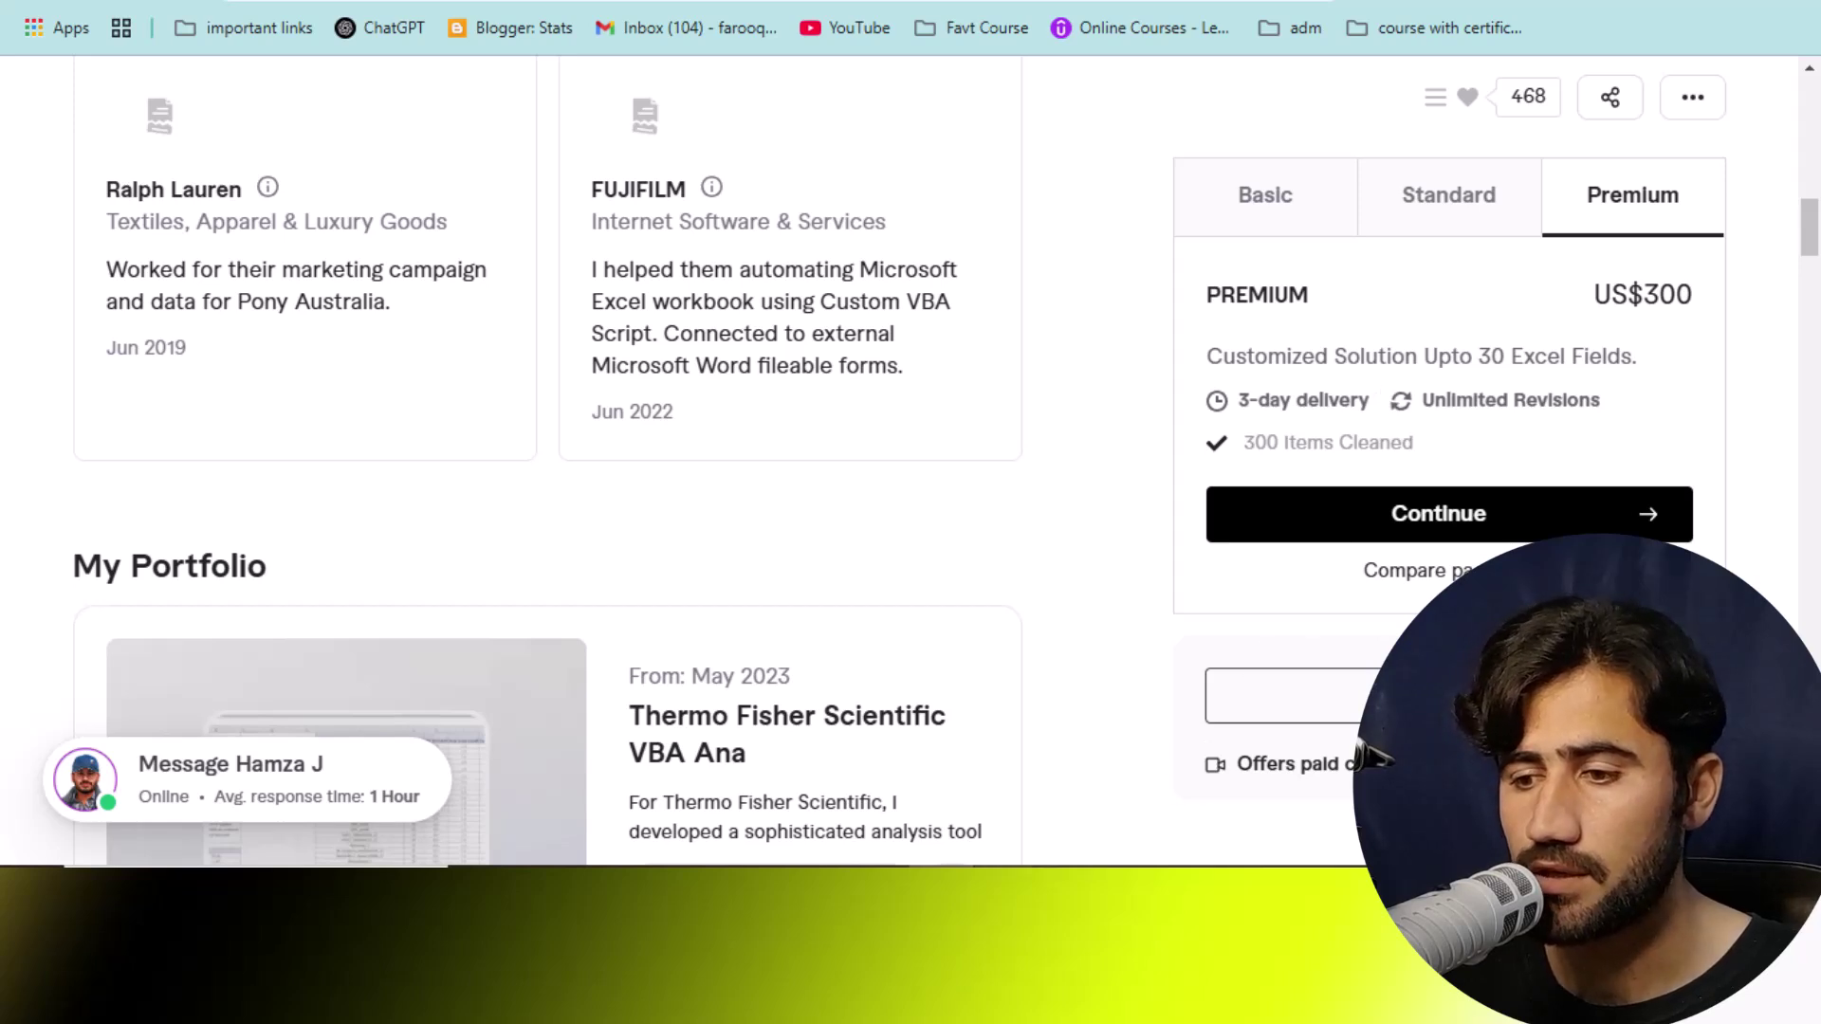
Step: Switch to Word, check the end of the email addresses document, and reopen the Data Entry Project 27 description
{"action": "mouse_move", "coordinate": [1005, 1003]}
{"action": "left_click", "coordinate": [1114, 818]}
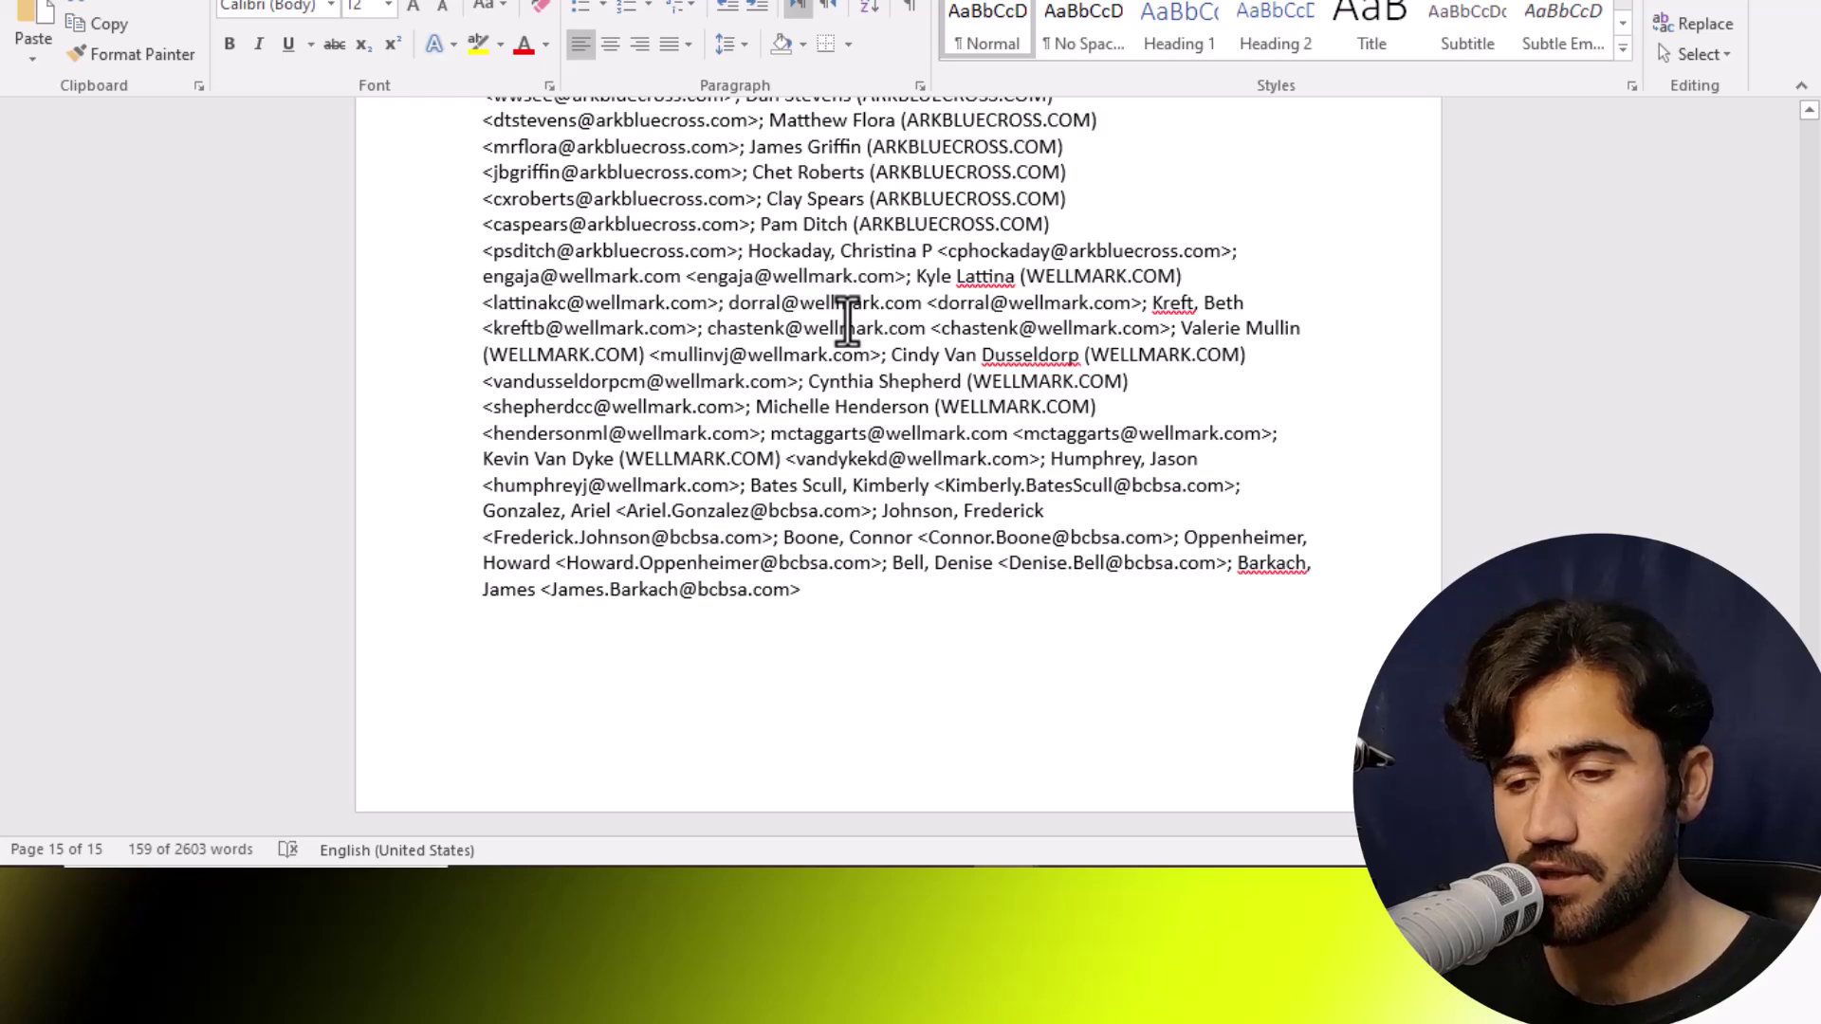
{"action": "mouse_move", "coordinate": [1005, 1004]}
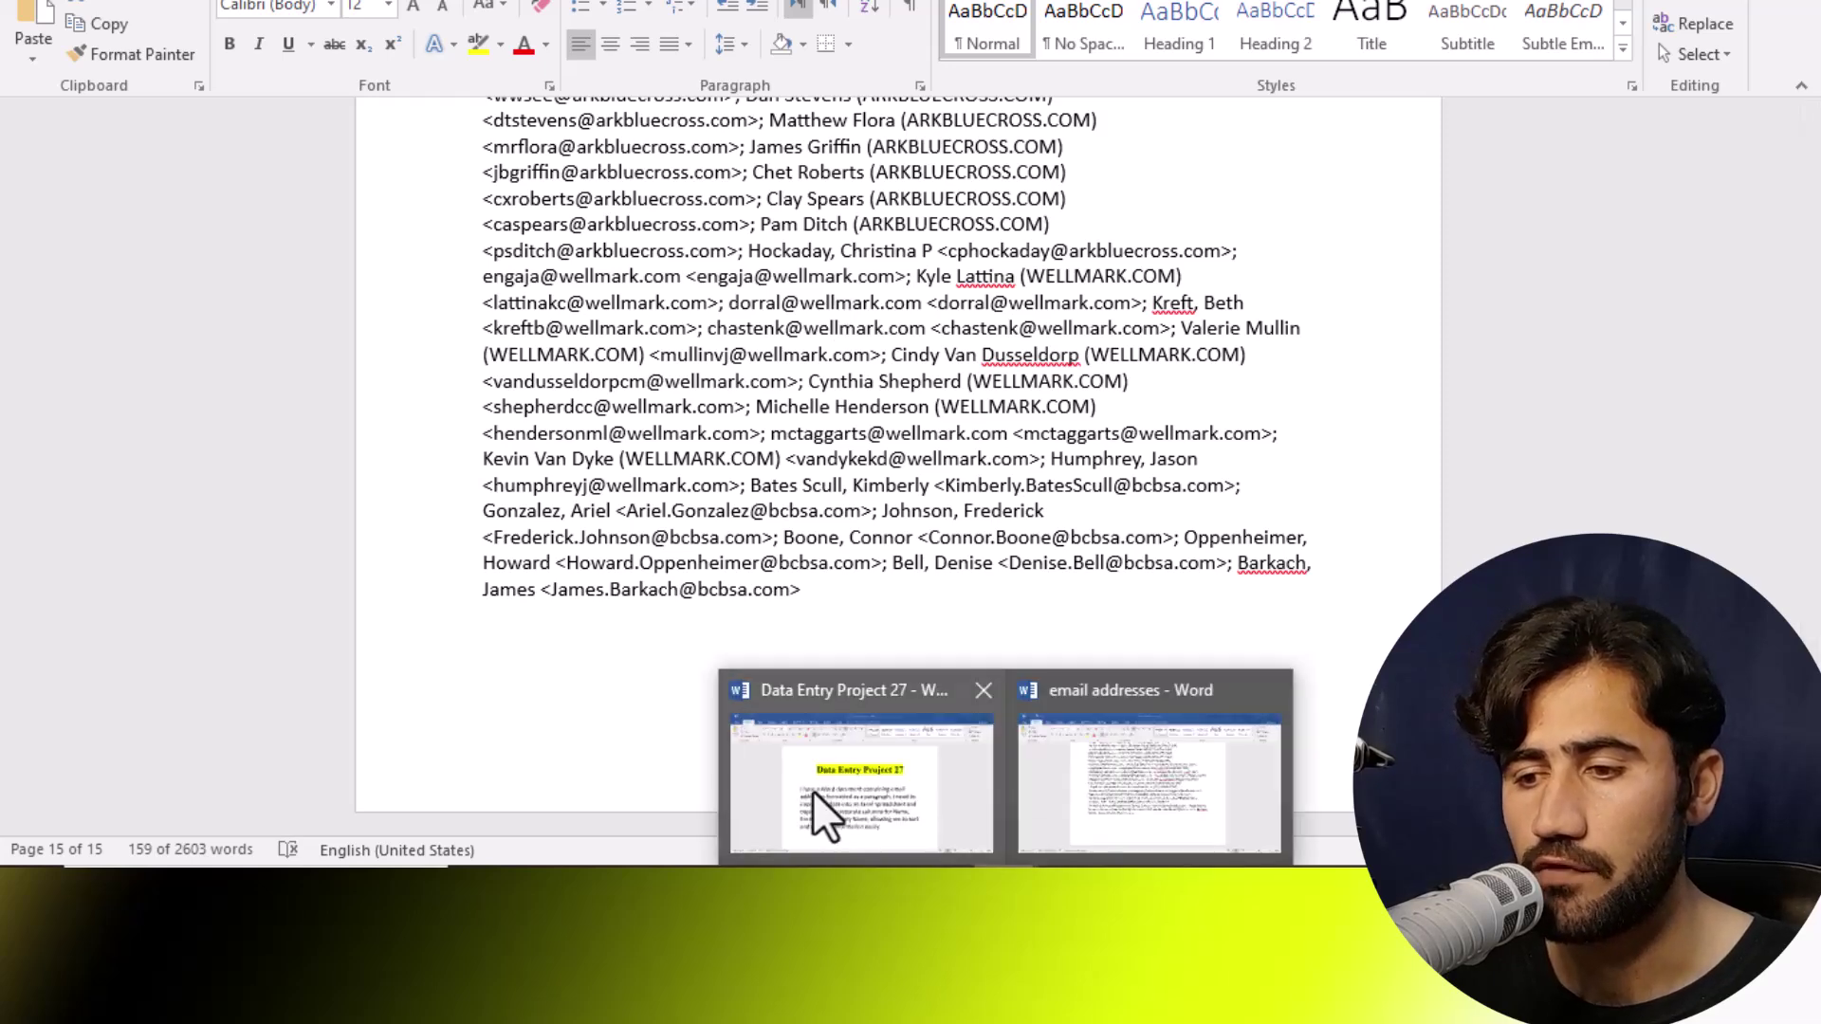
{"action": "left_click", "coordinate": [812, 789]}
{"action": "left_click_drag", "start_coordinate": [1813, 317], "coordinate": [1816, 271]}
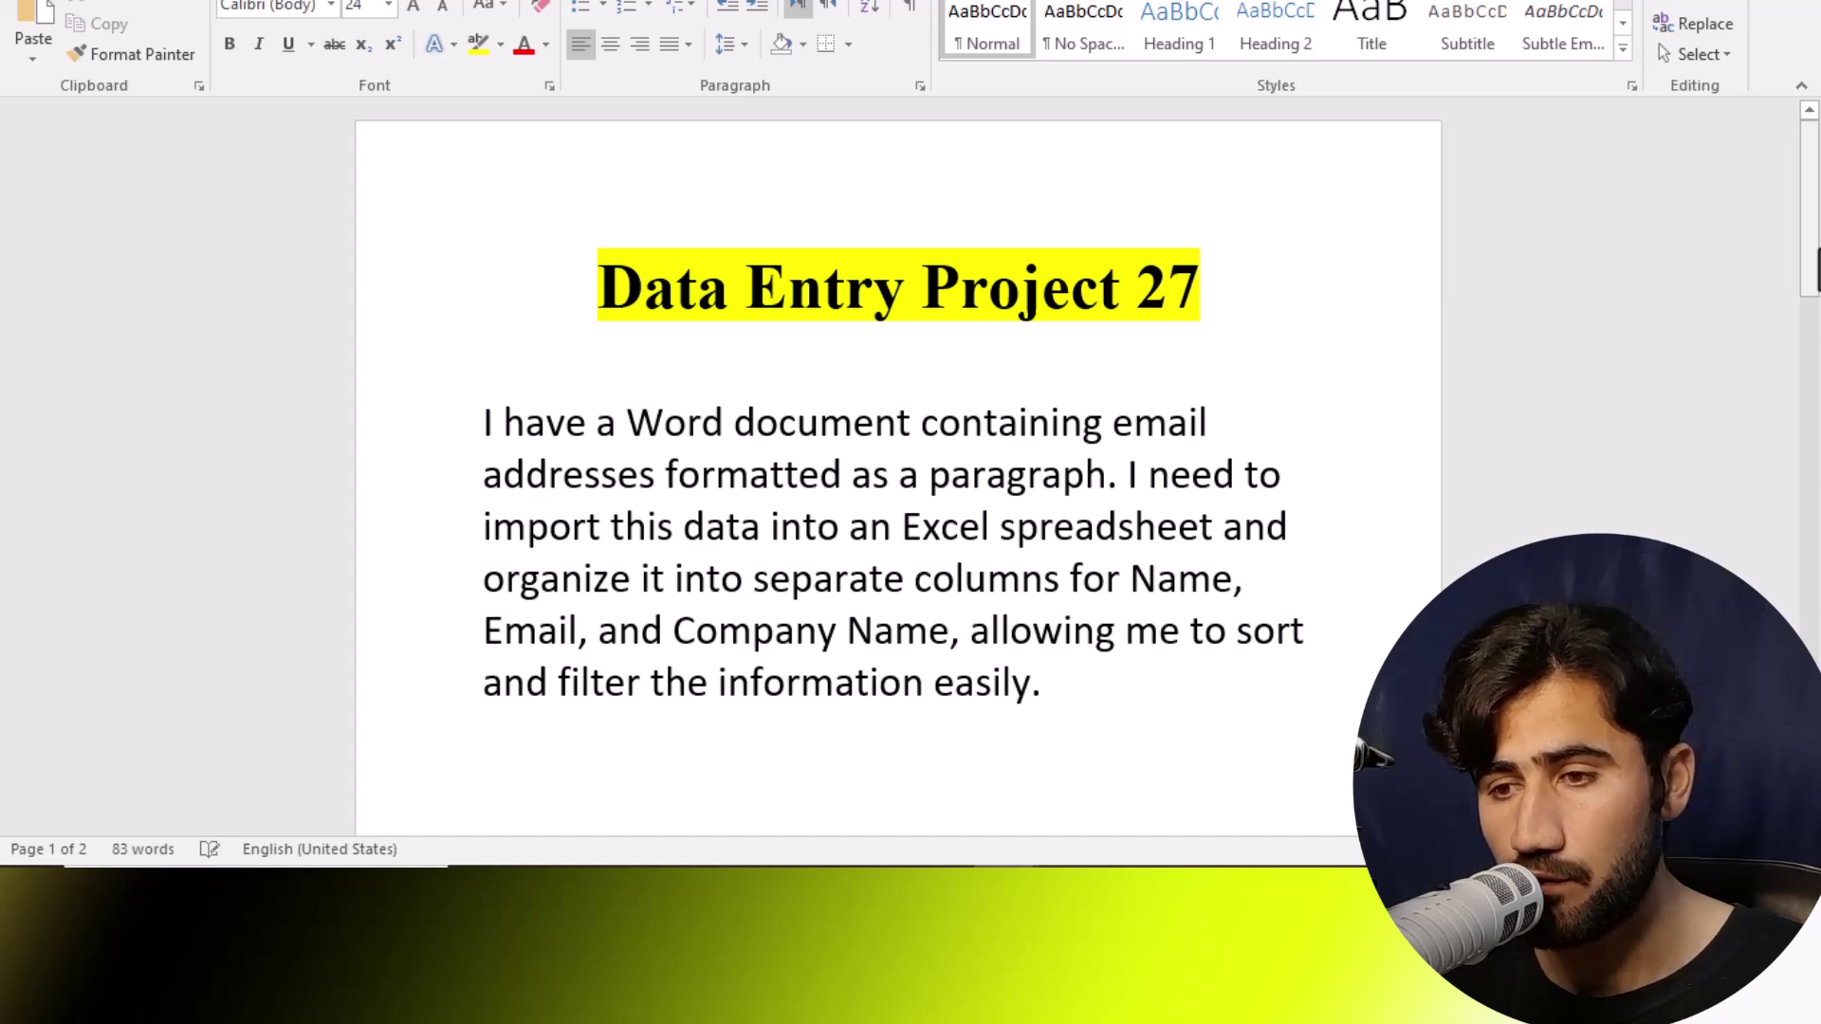